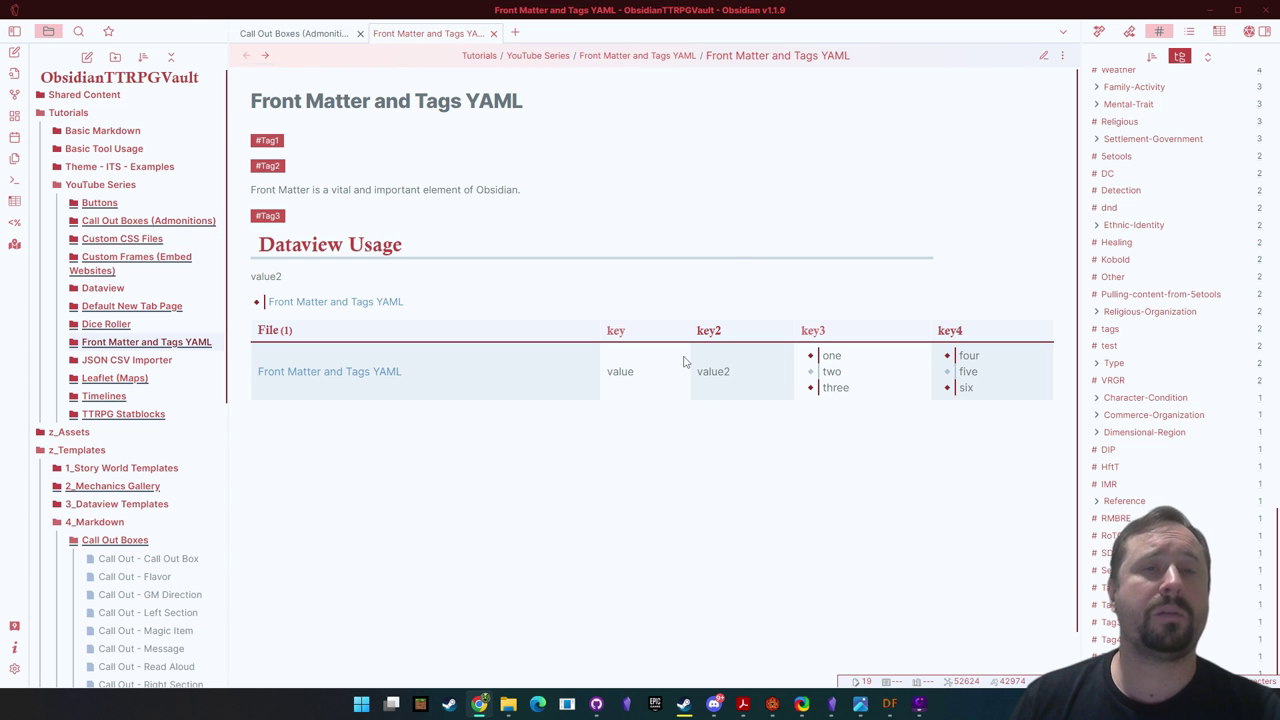
Step: Switch the Front Matter and Tags YAML note to editing view and highlight its front matter block from the opening to the closing dashes
click(1045, 57)
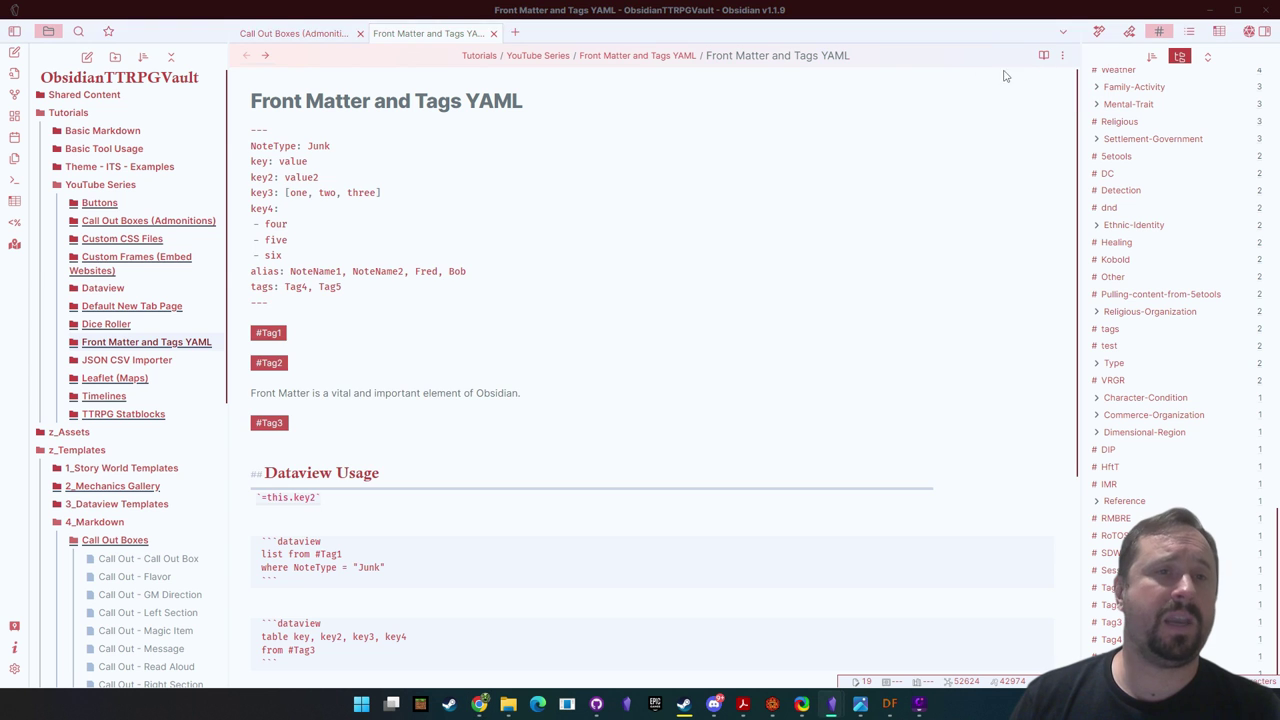
drag(268, 302, 237, 132)
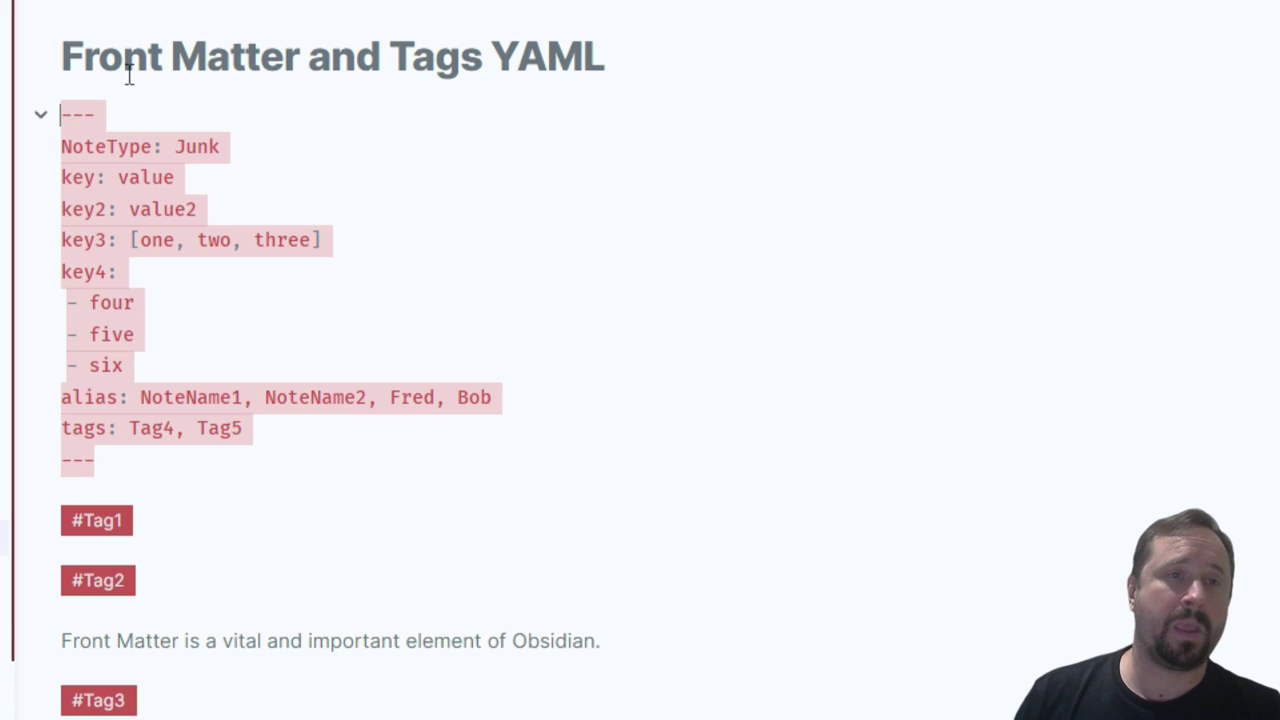
click(222, 118)
drag(103, 114, 37, 114)
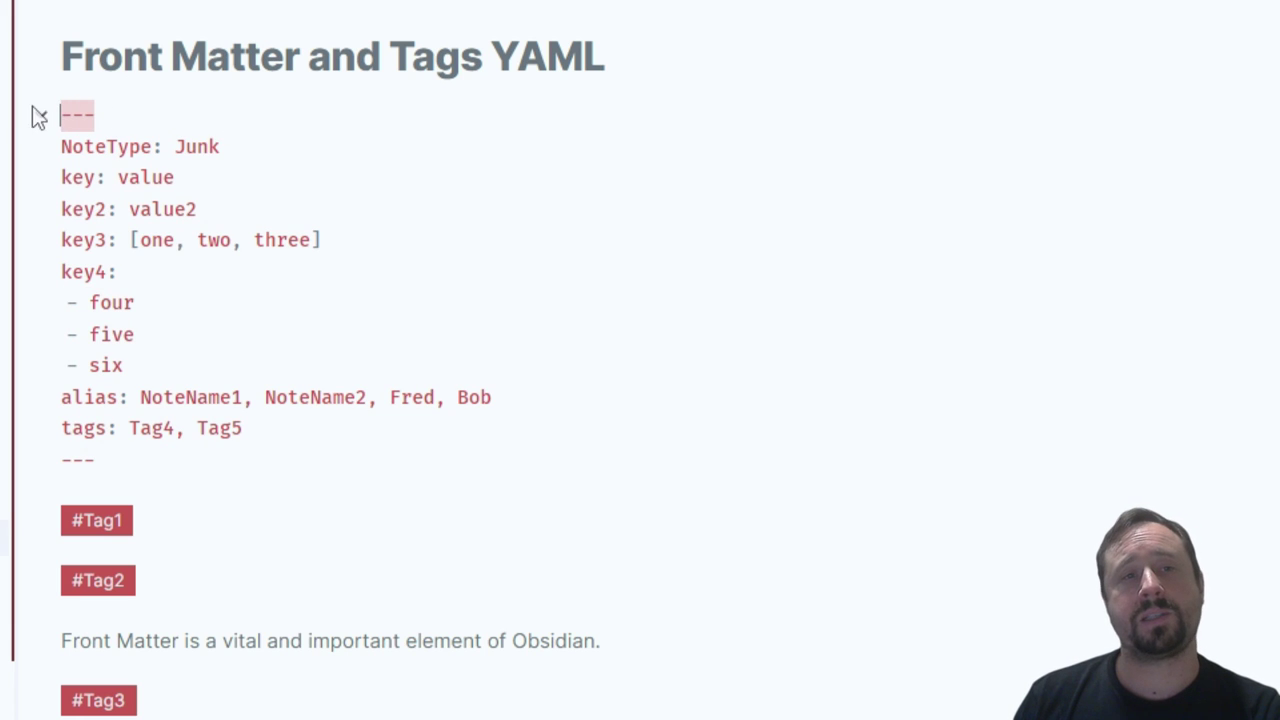
drag(117, 463, 40, 112)
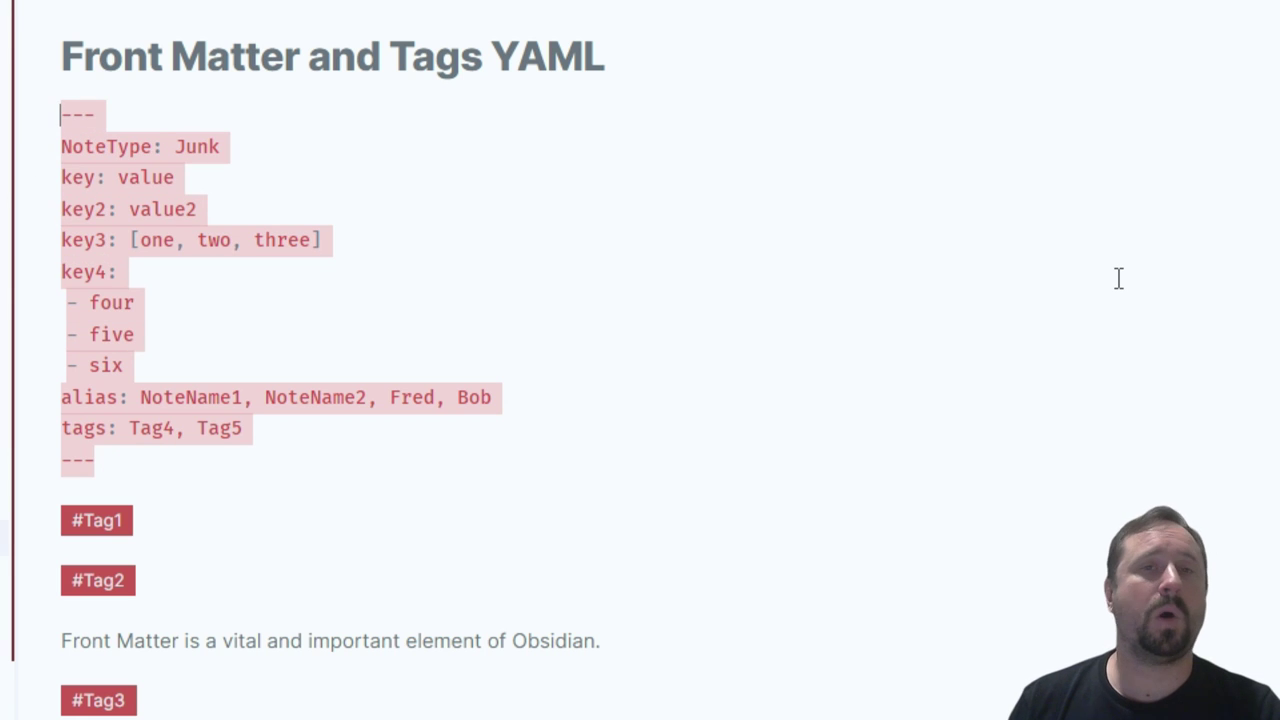
Step: Rename the note's title as "Front Matter (YAML) and Tags"
double_click(509, 49)
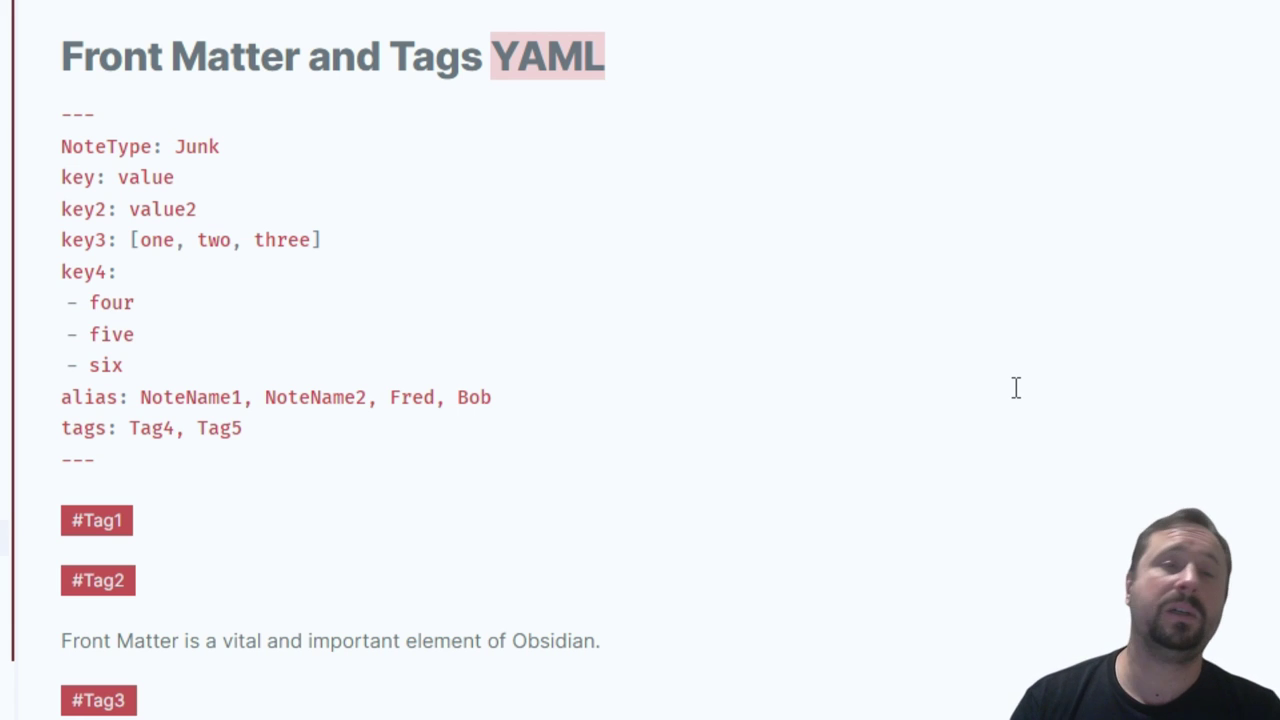
click(681, 437)
double_click(541, 57)
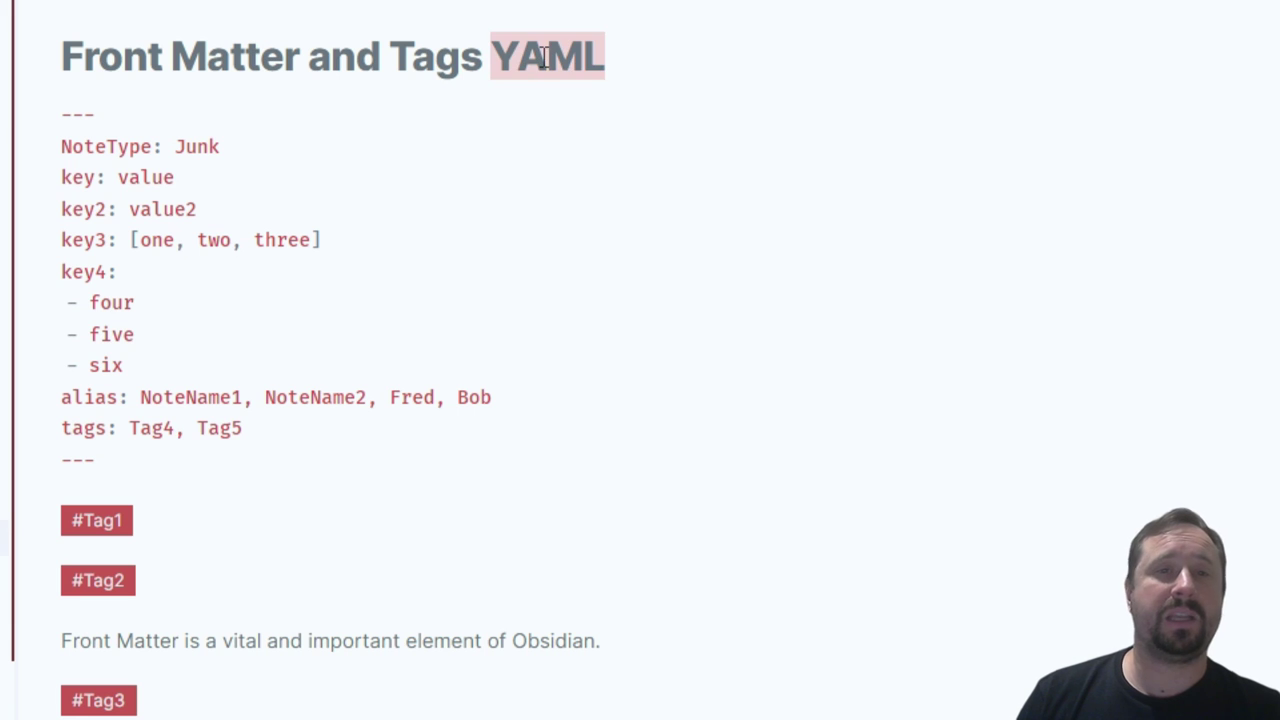
key(BackSpace)
click(310, 58)
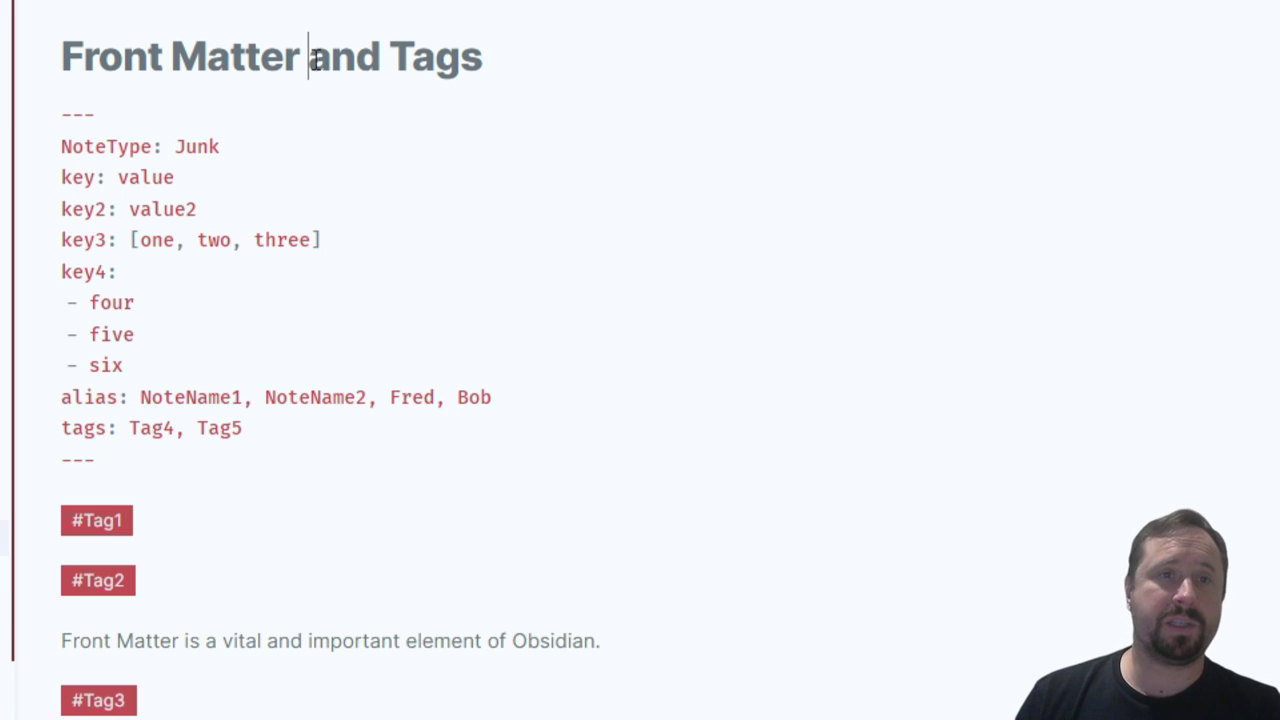
text((YAML))
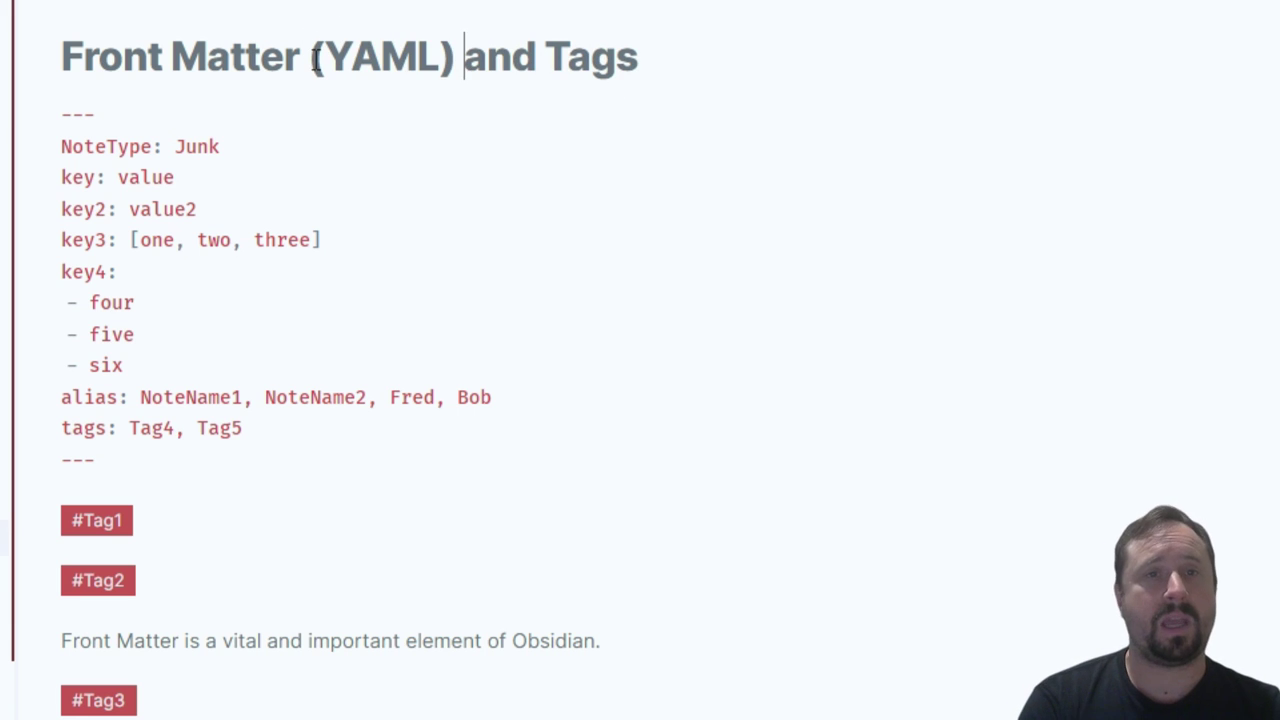
key(Return)
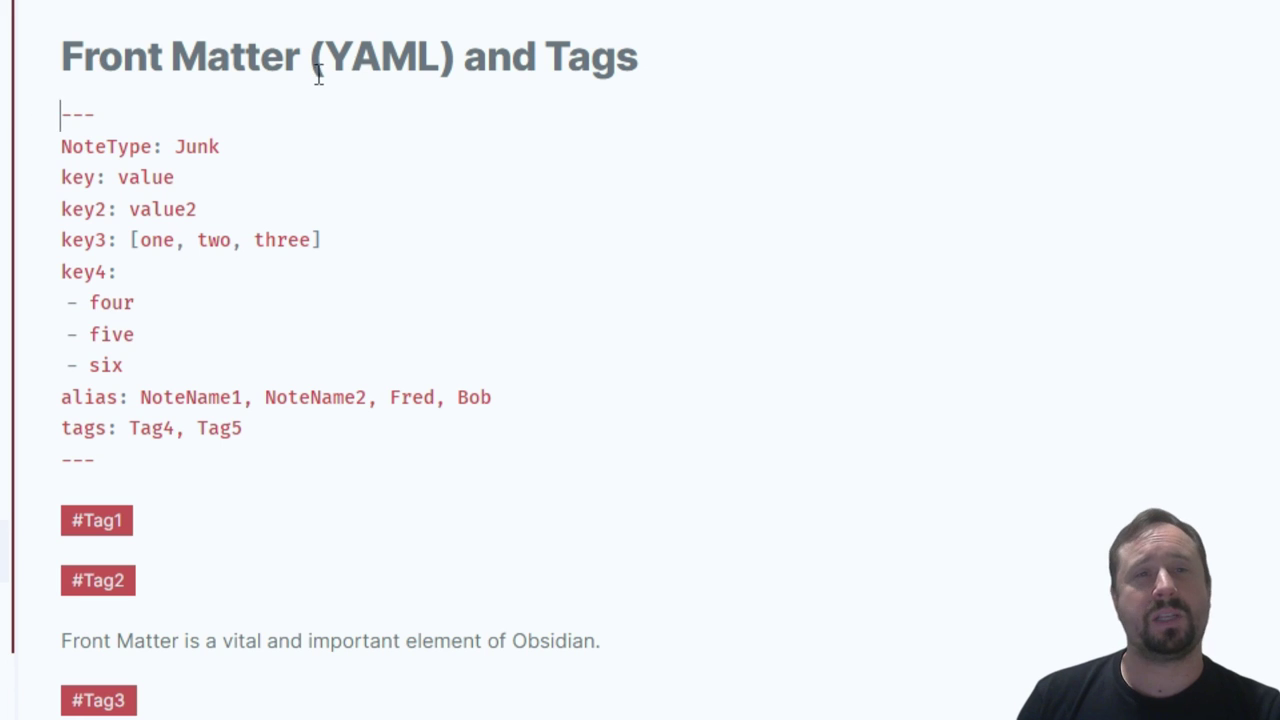
Step: Highlight the YAML front matter block in the note and switch the note to reading view
drag(320, 73, 431, 63)
click(859, 377)
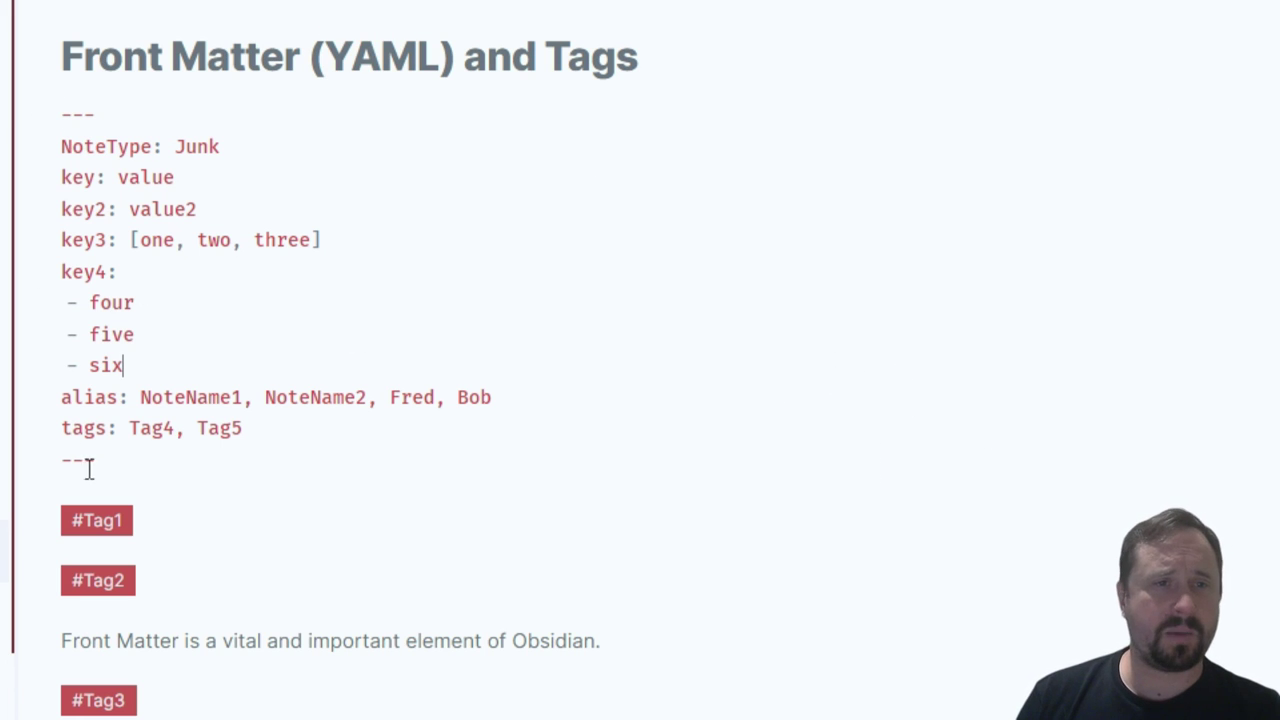
drag(88, 470, 49, 94)
click(576, 292)
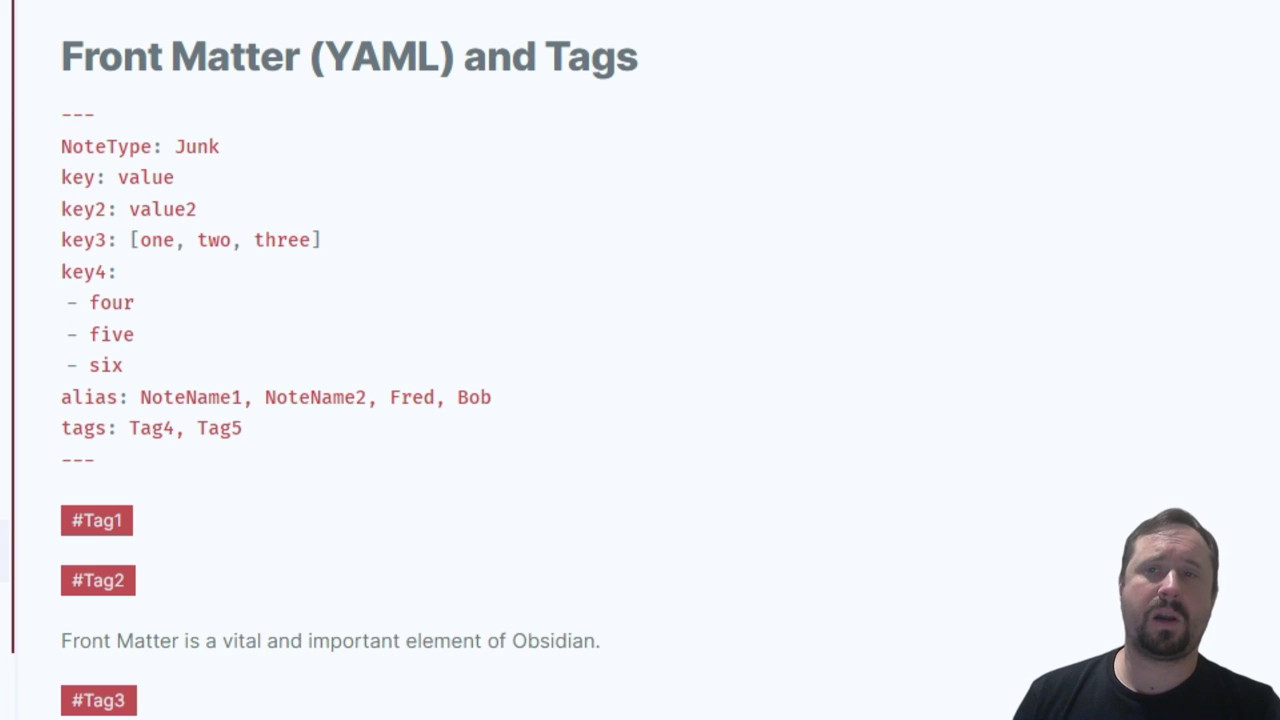
key(ctrl+e)
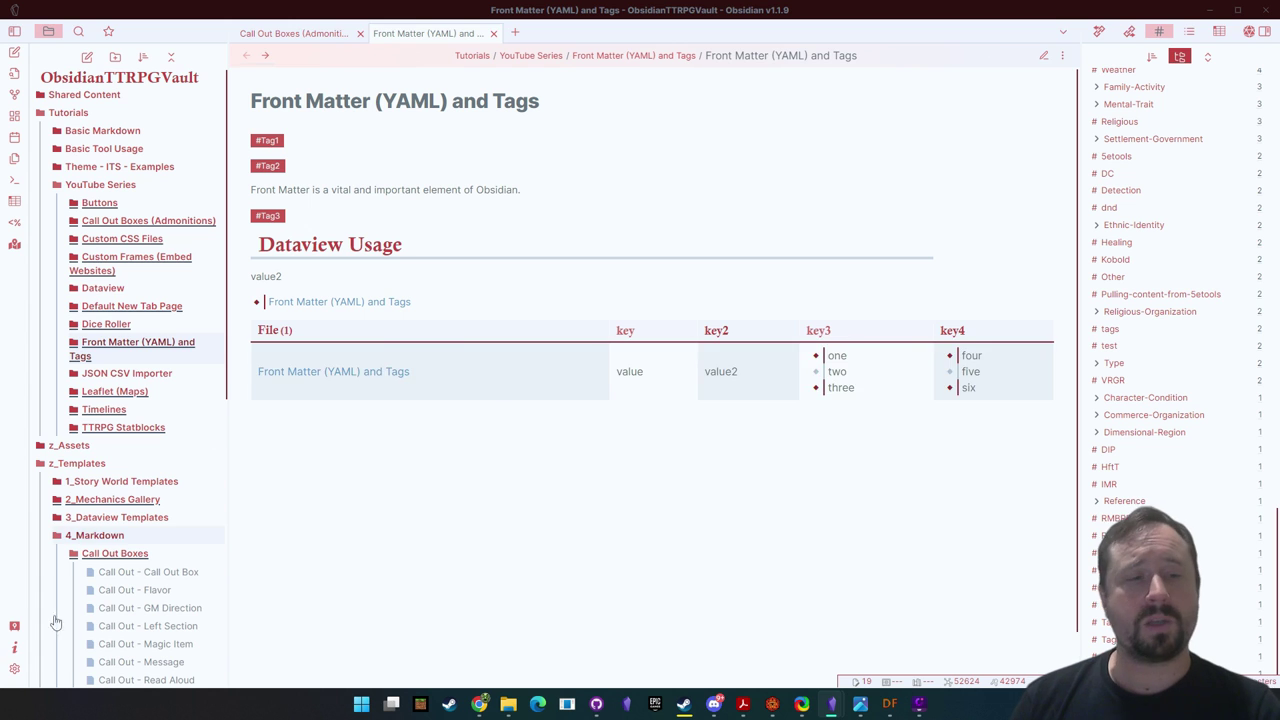
Step: Turn on the Show frontmatter option in the editor settings and return to the note
click(14, 668)
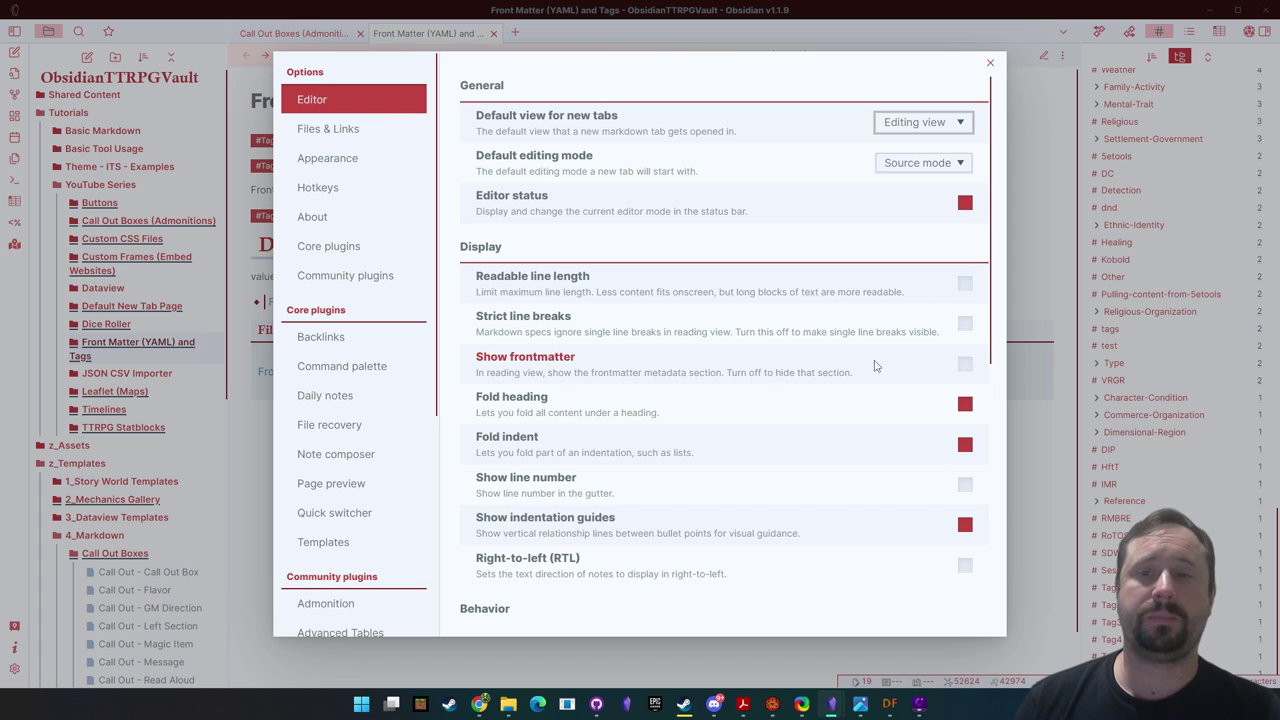
click(965, 364)
click(1045, 404)
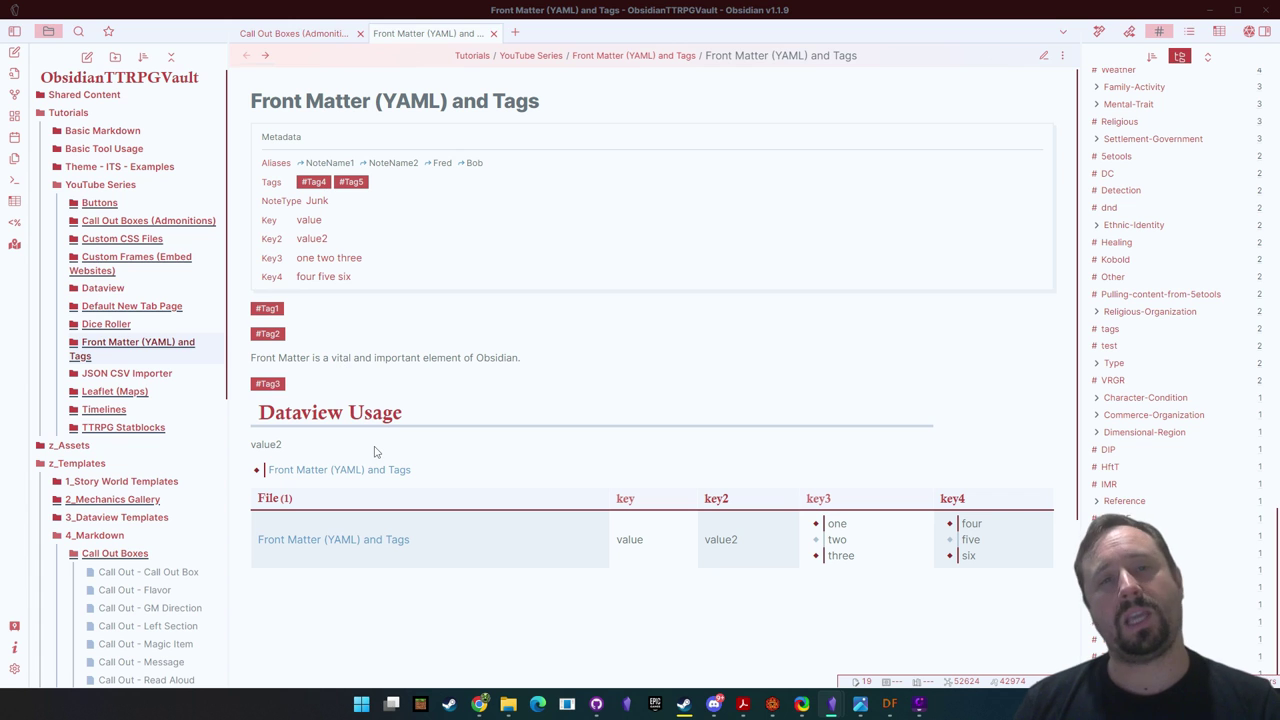
Step: Compare the front matter source, including the NoteType line, with the Metadata box shown in reading view
click(1043, 56)
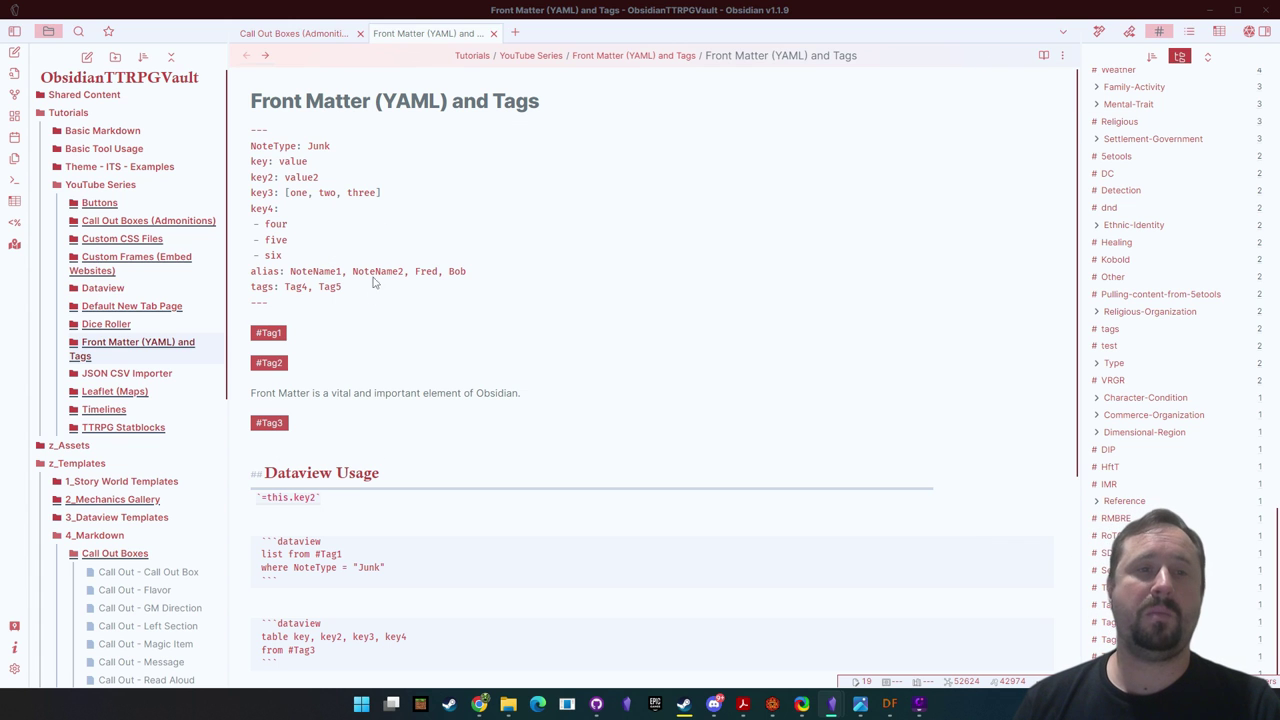
drag(285, 308, 240, 128)
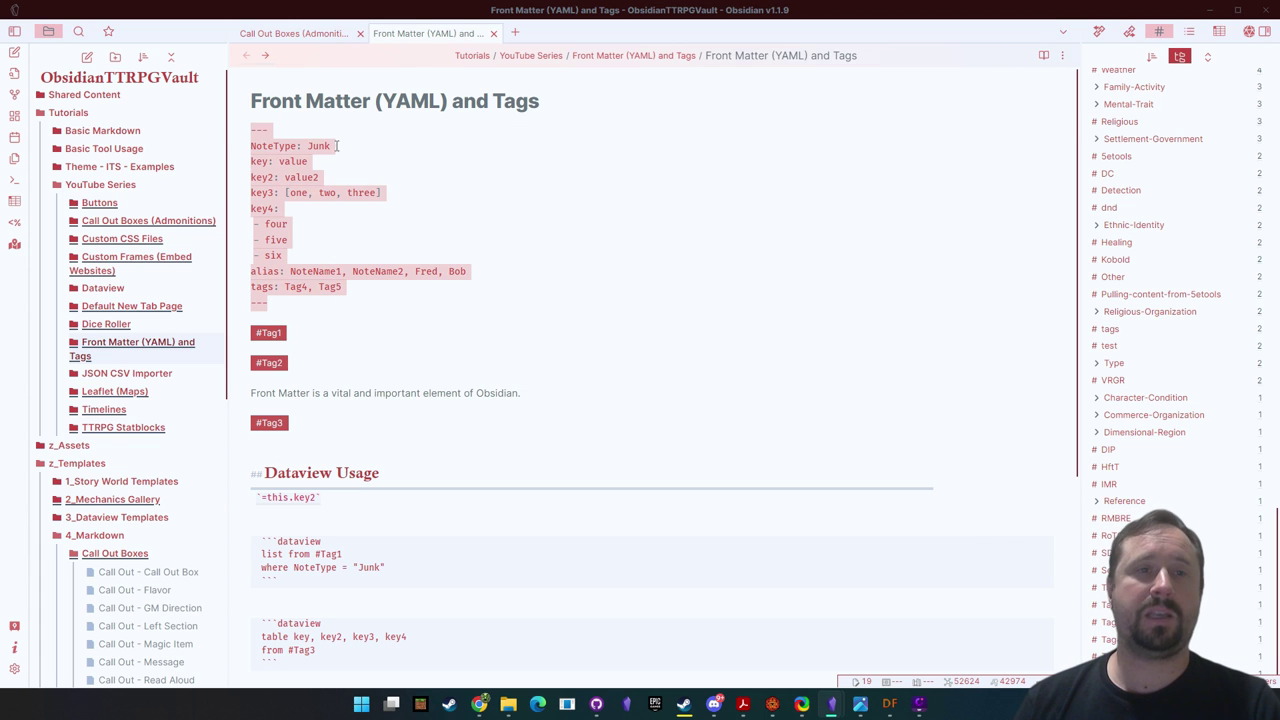
drag(337, 146, 250, 146)
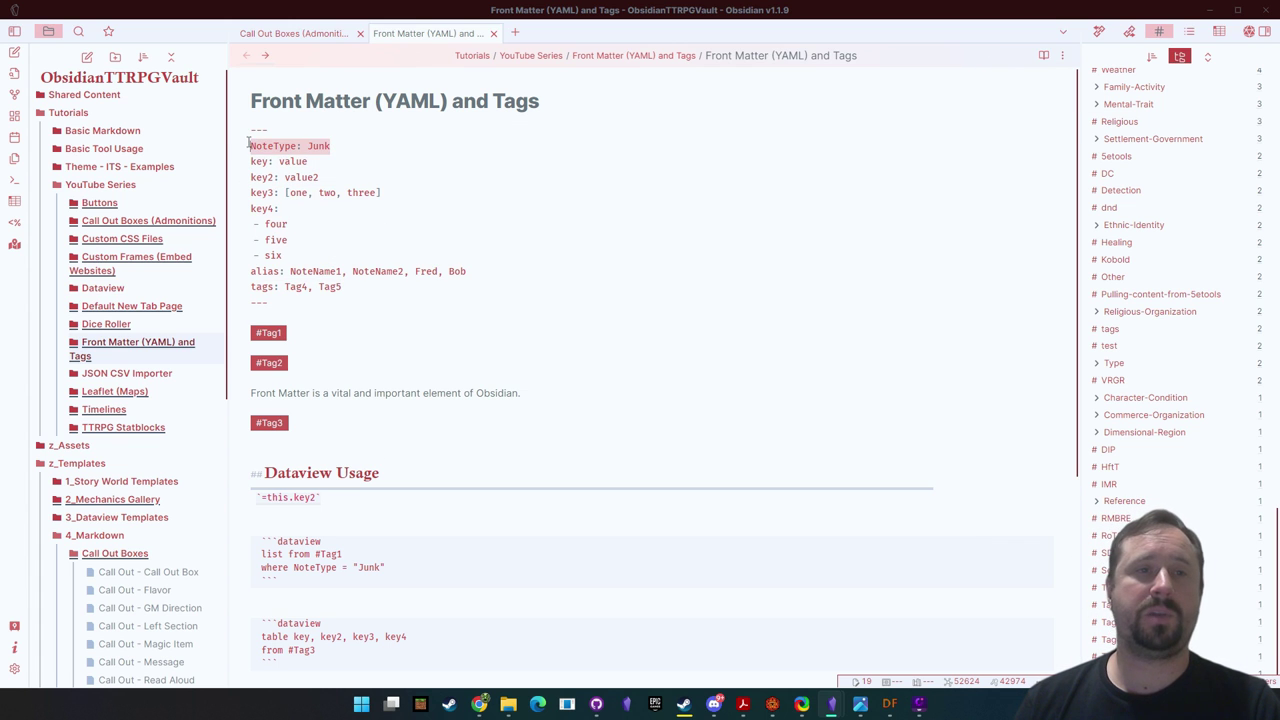
click(1045, 56)
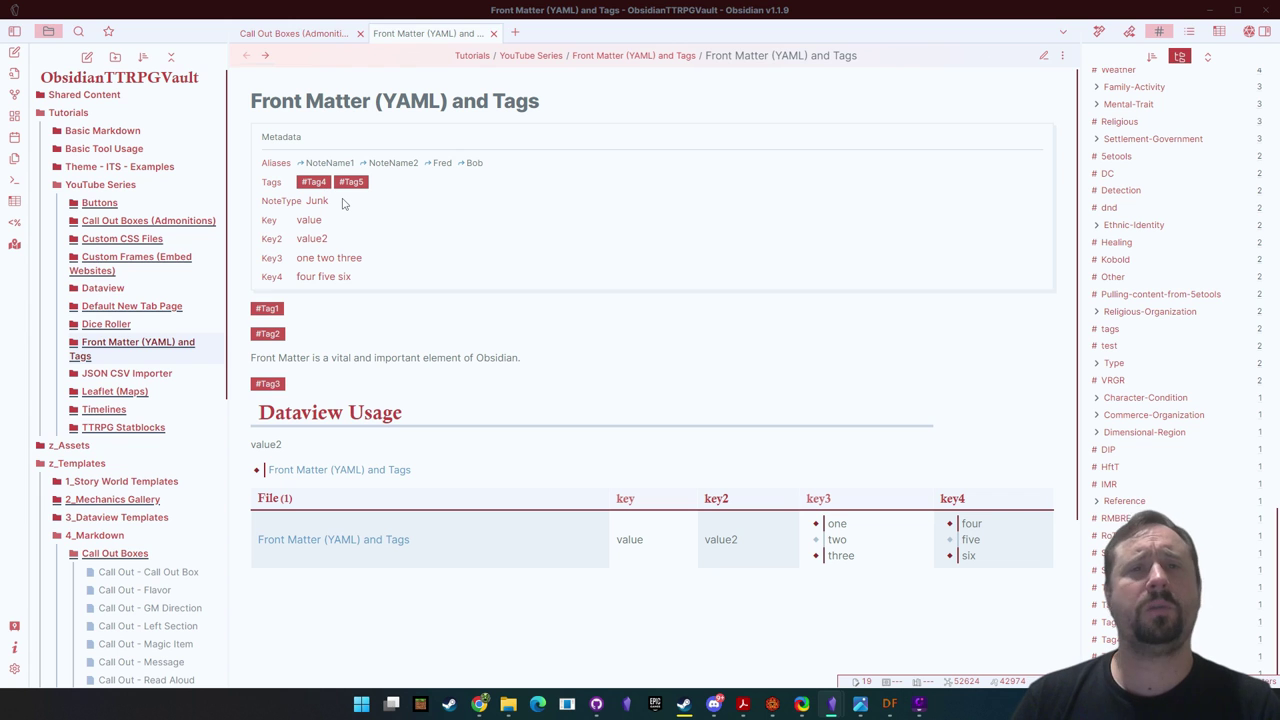
drag(383, 286, 257, 170)
click(521, 246)
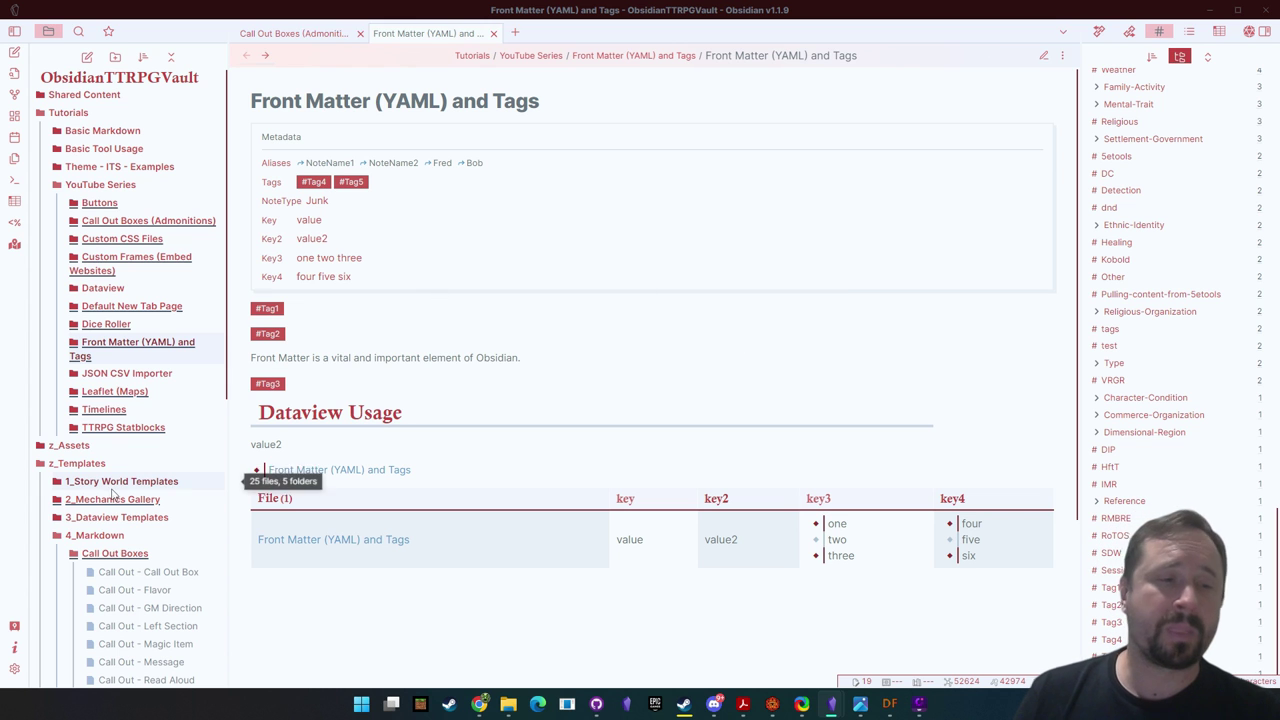
click(1043, 56)
click(1043, 56)
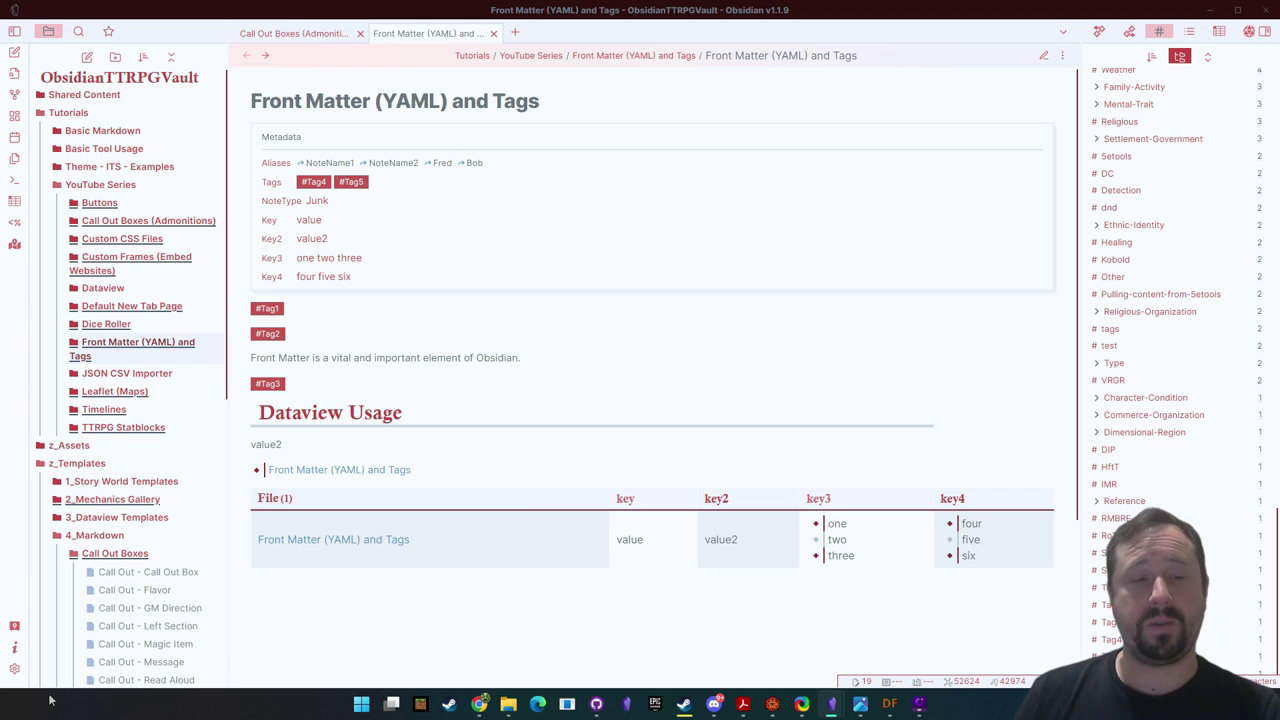
Step: Review the choices for Default editing mode in the editor settings and close the settings without changing the mode
click(14, 668)
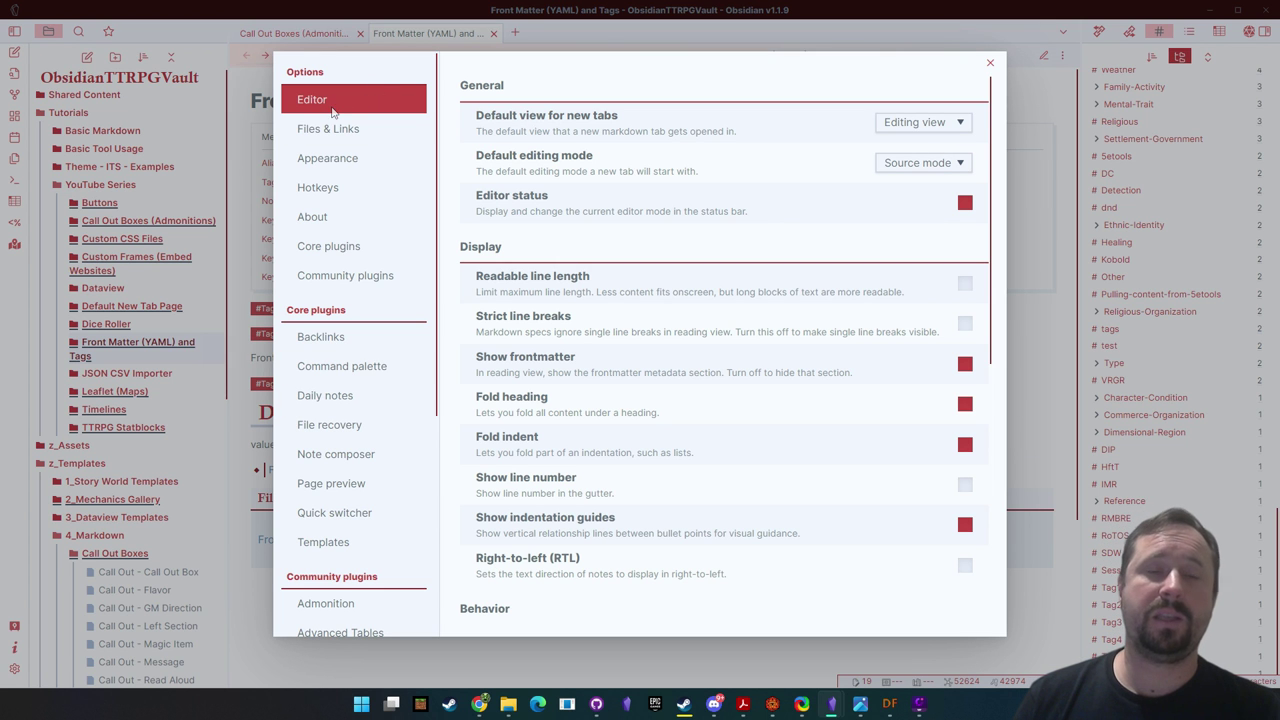
click(915, 163)
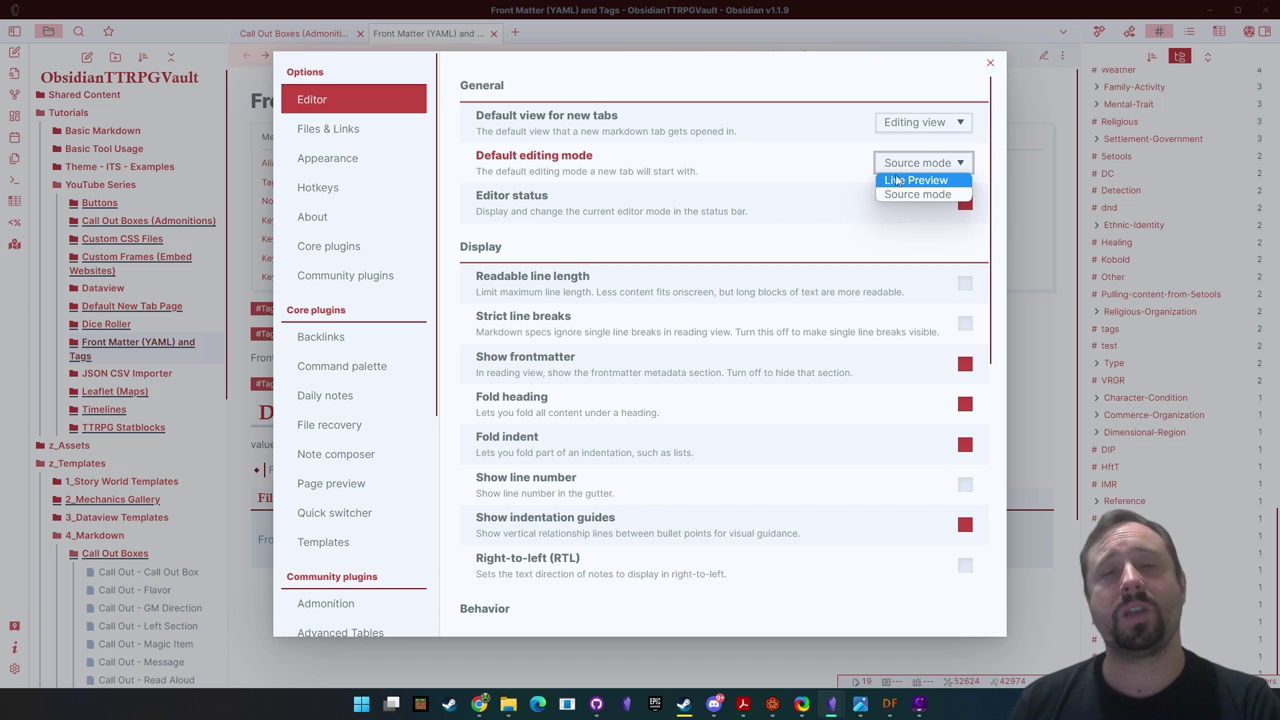
click(862, 172)
click(945, 163)
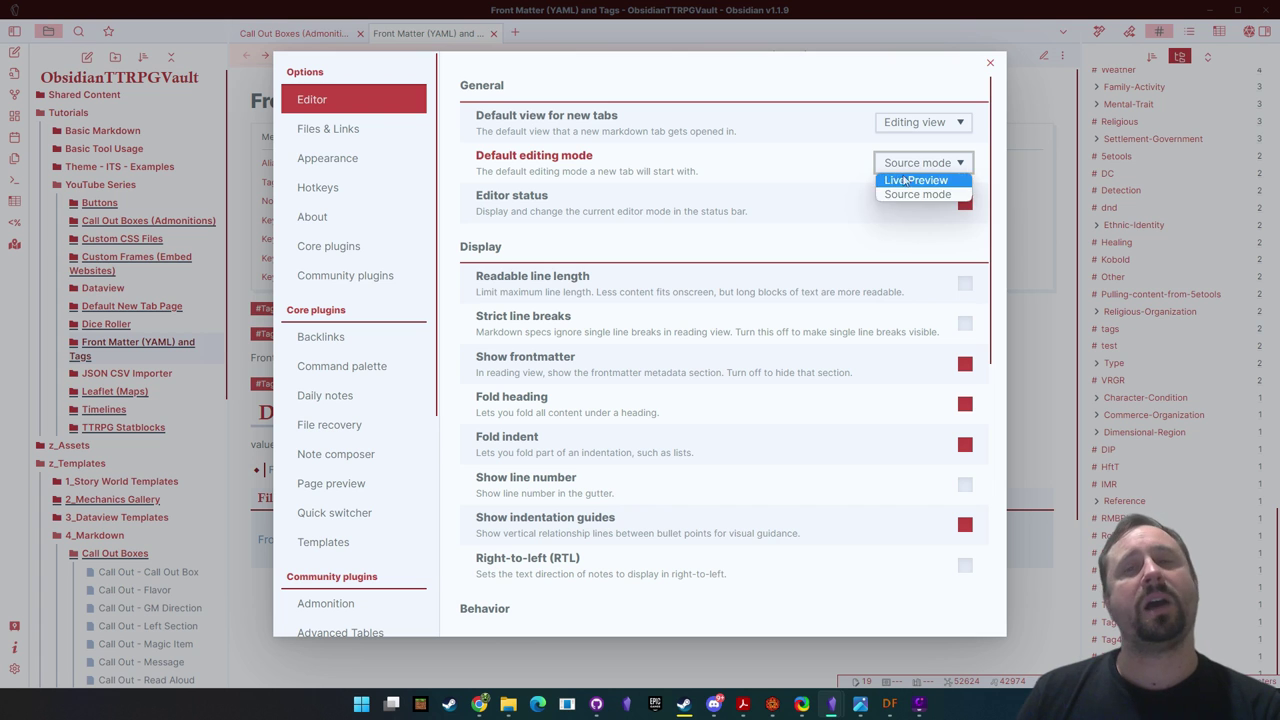
click(990, 63)
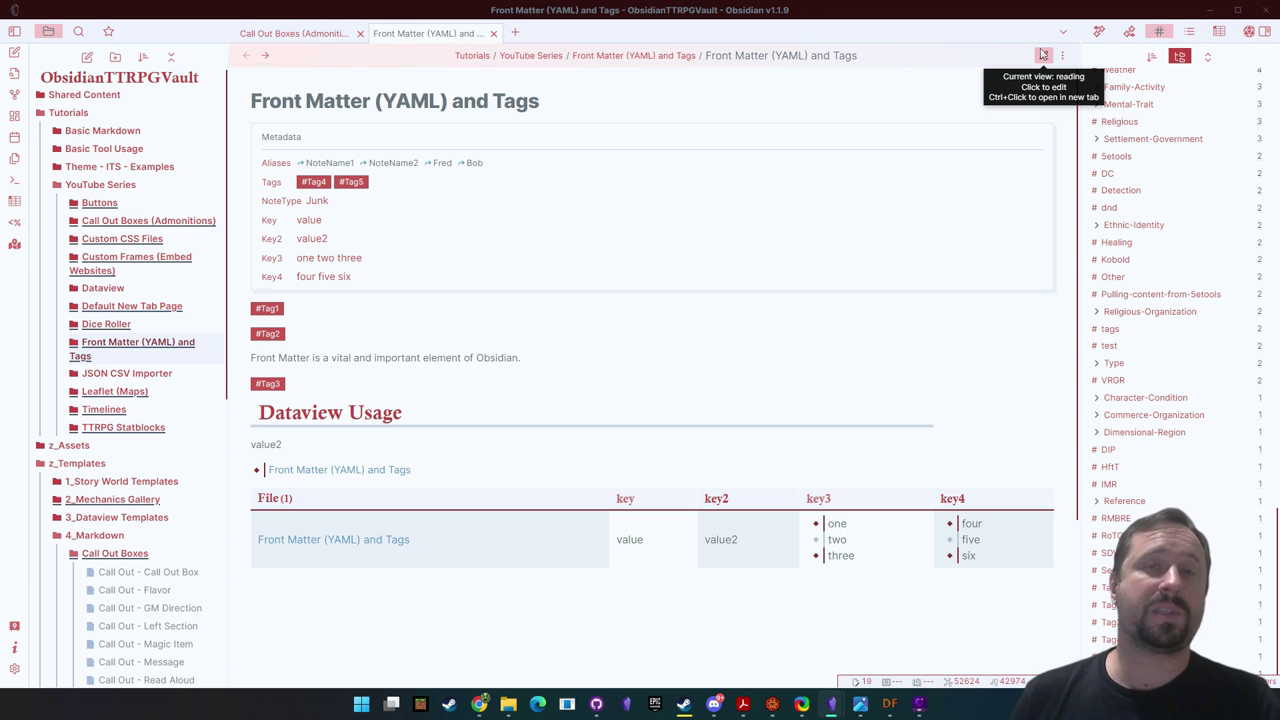
Step: Return the note to editing view and highlight the whole front matter block, then clear the selection
click(1043, 54)
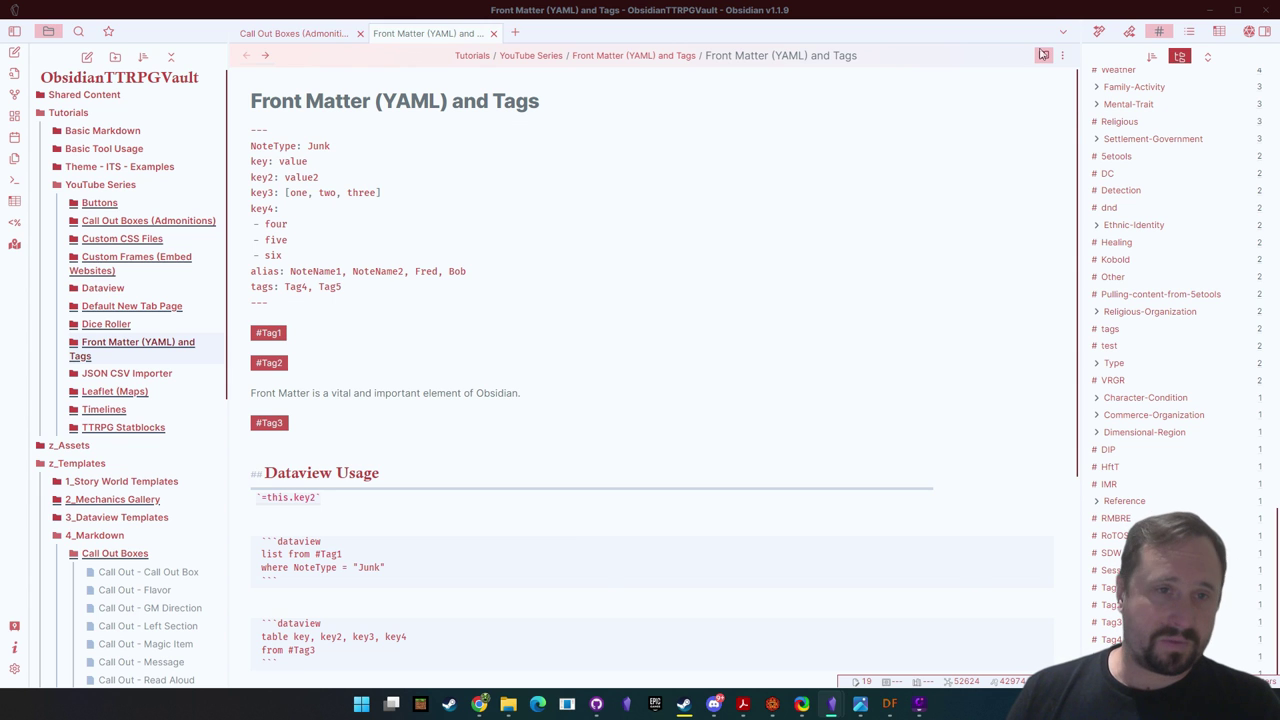
click(1043, 54)
click(1043, 54)
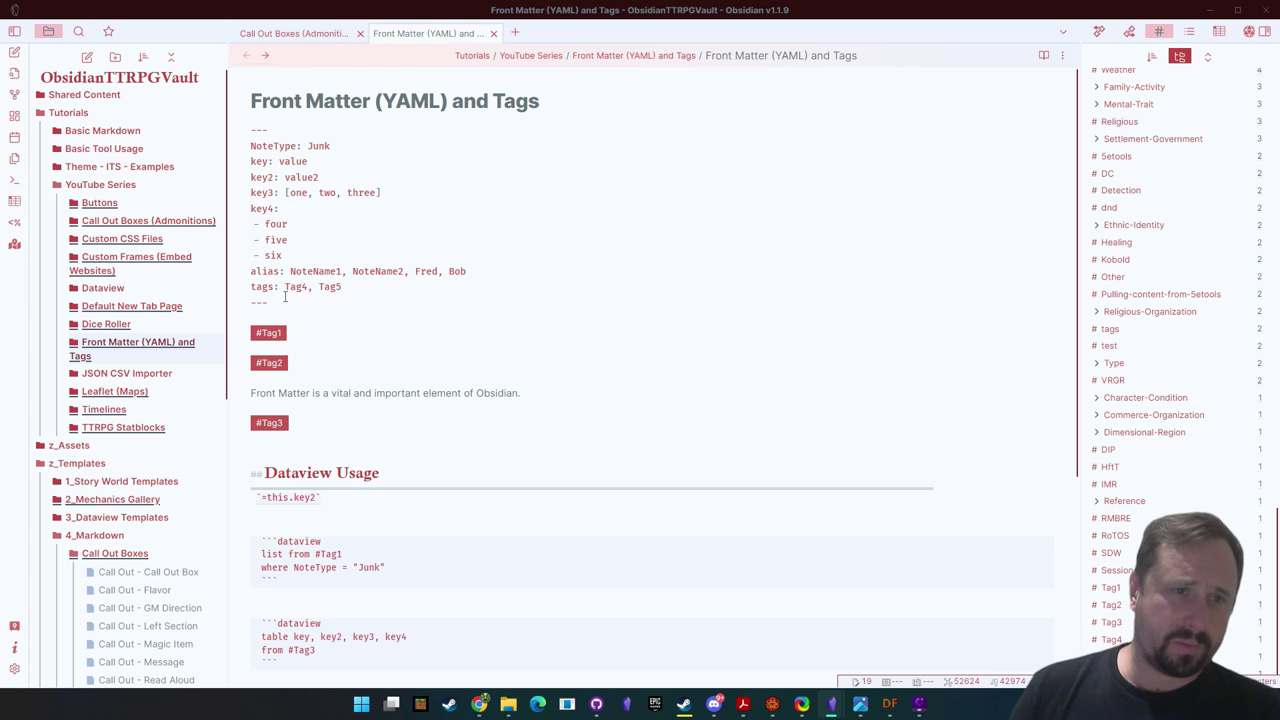
drag(282, 303, 241, 119)
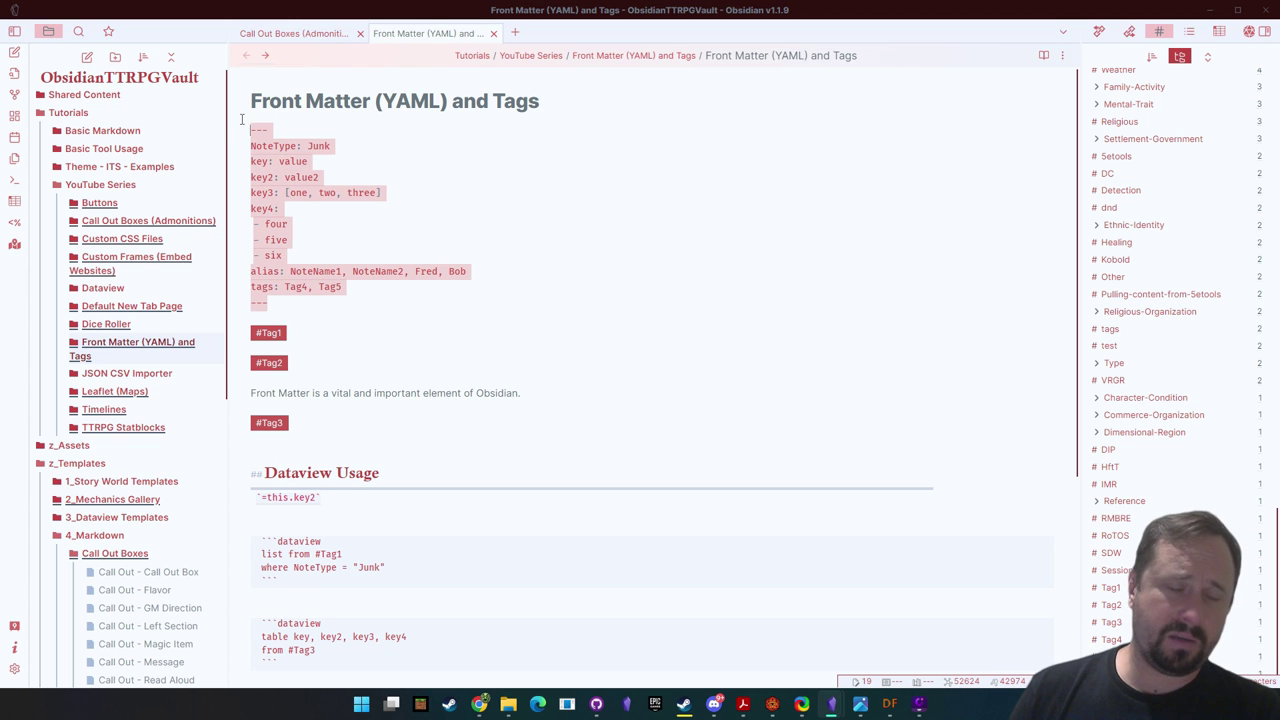
click(608, 262)
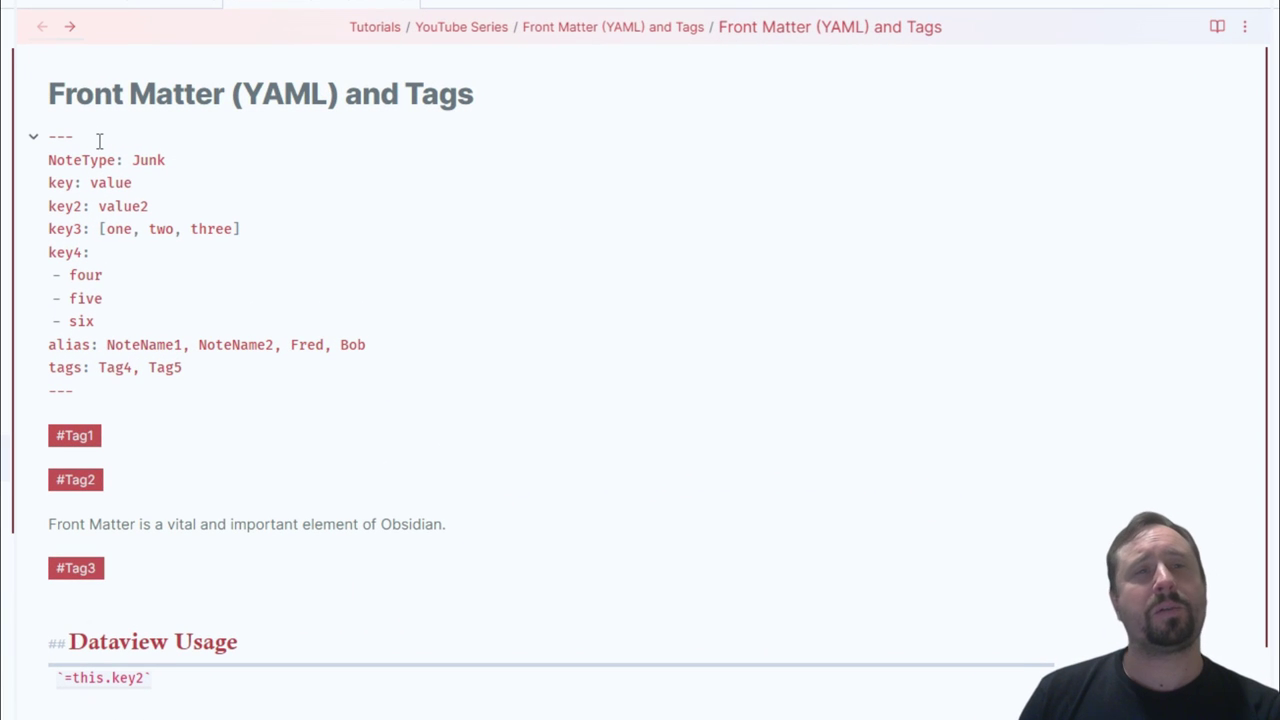
Step: Highlight the opening and closing triple-dash lines that delimit the front matter
drag(97, 137, 14, 147)
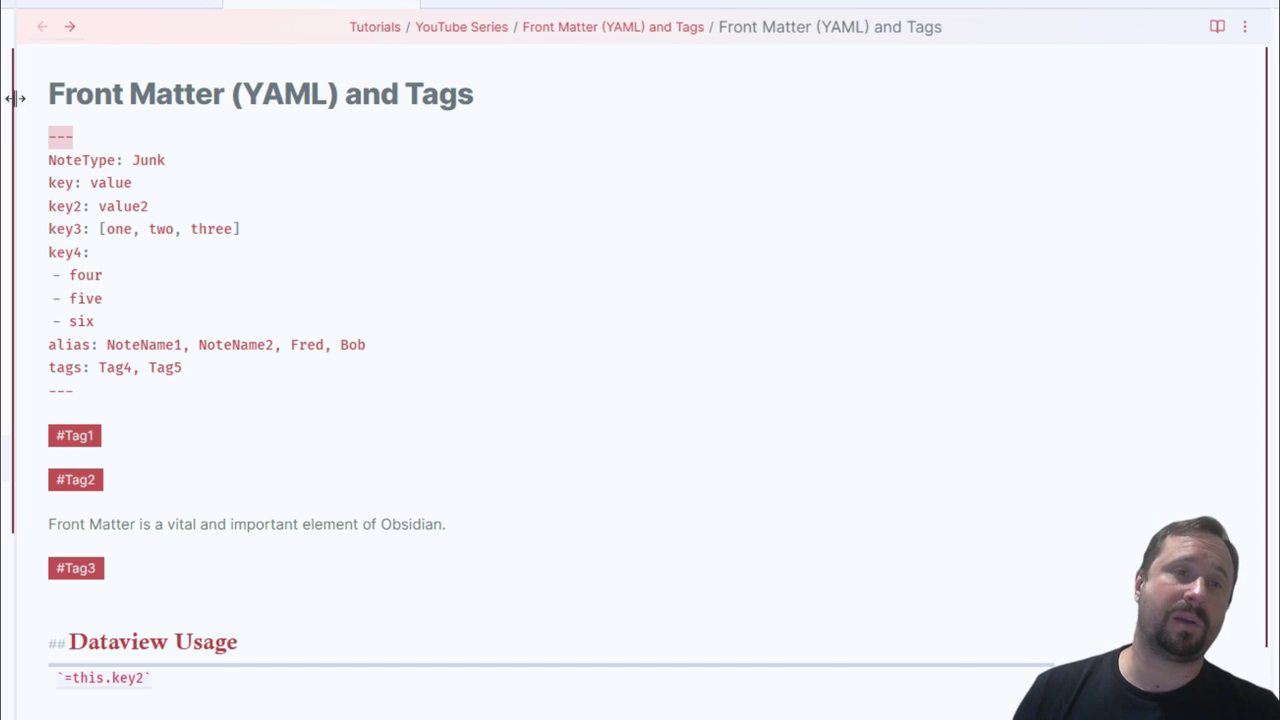
click(70, 390)
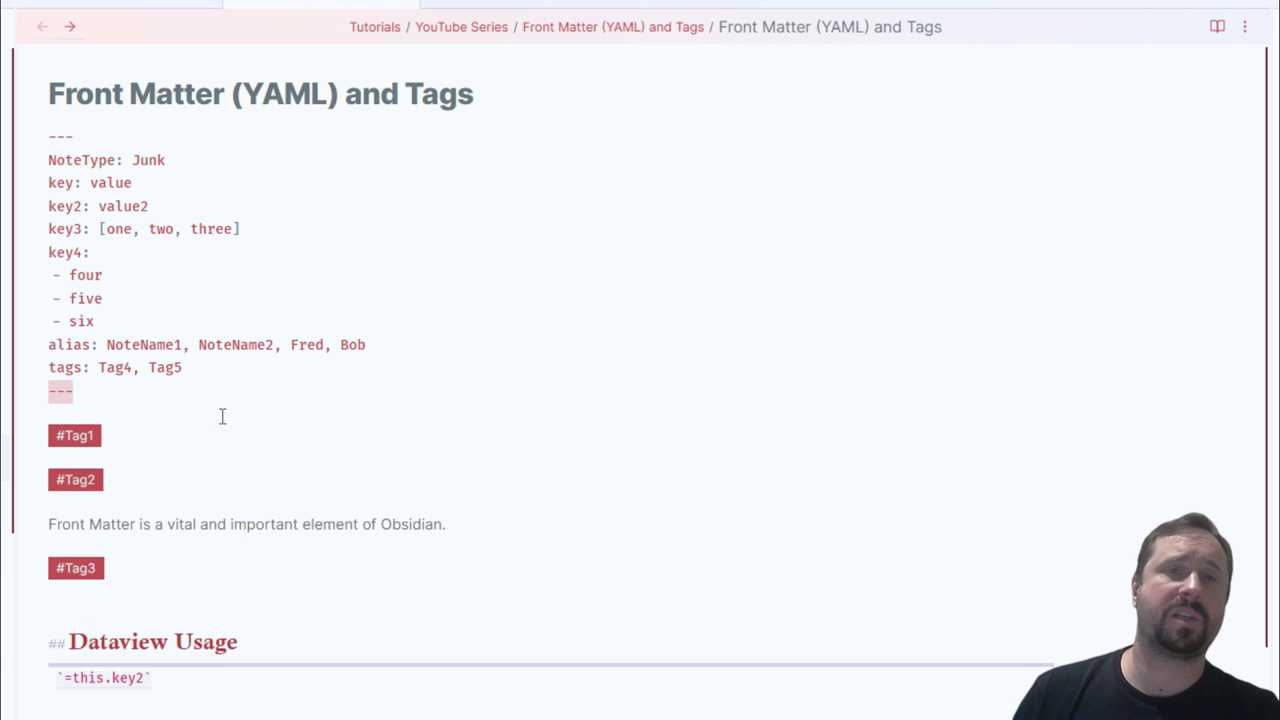
click(254, 155)
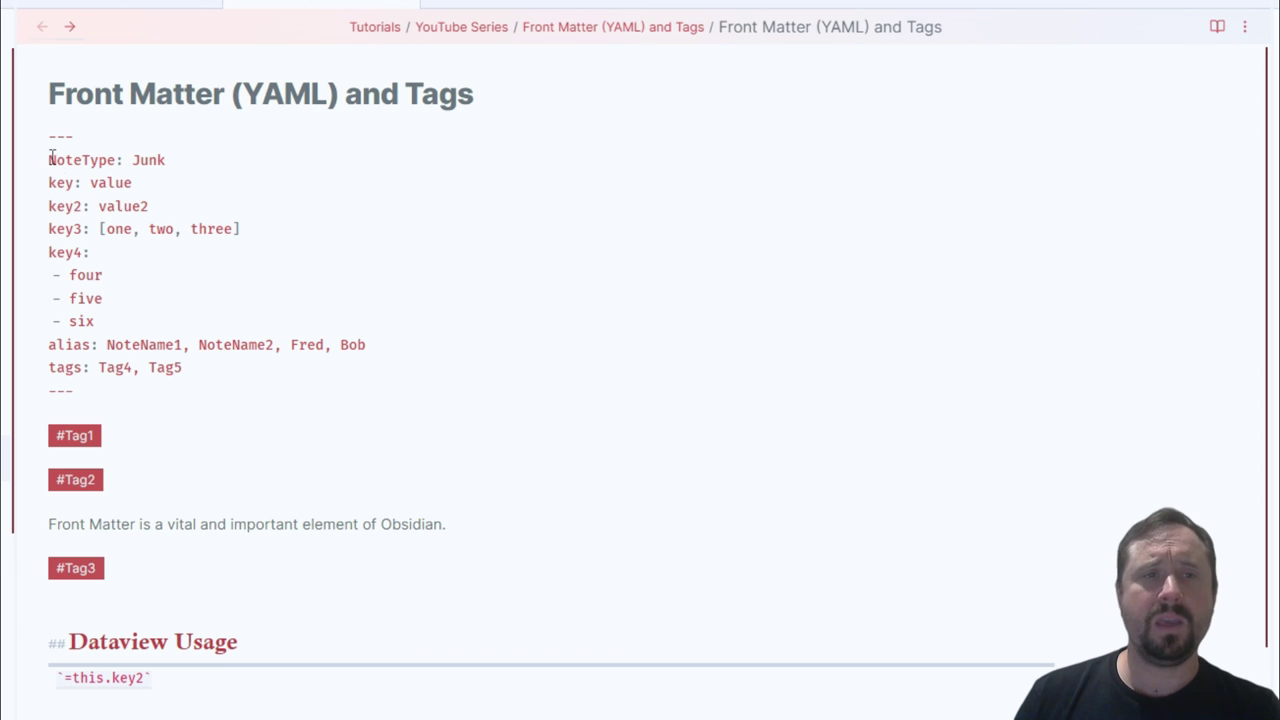
Step: Highlight the "NoteType: Junk" line in the front matter and examine the queries under the Dataview Usage heading
drag(48, 160, 133, 160)
click(190, 165)
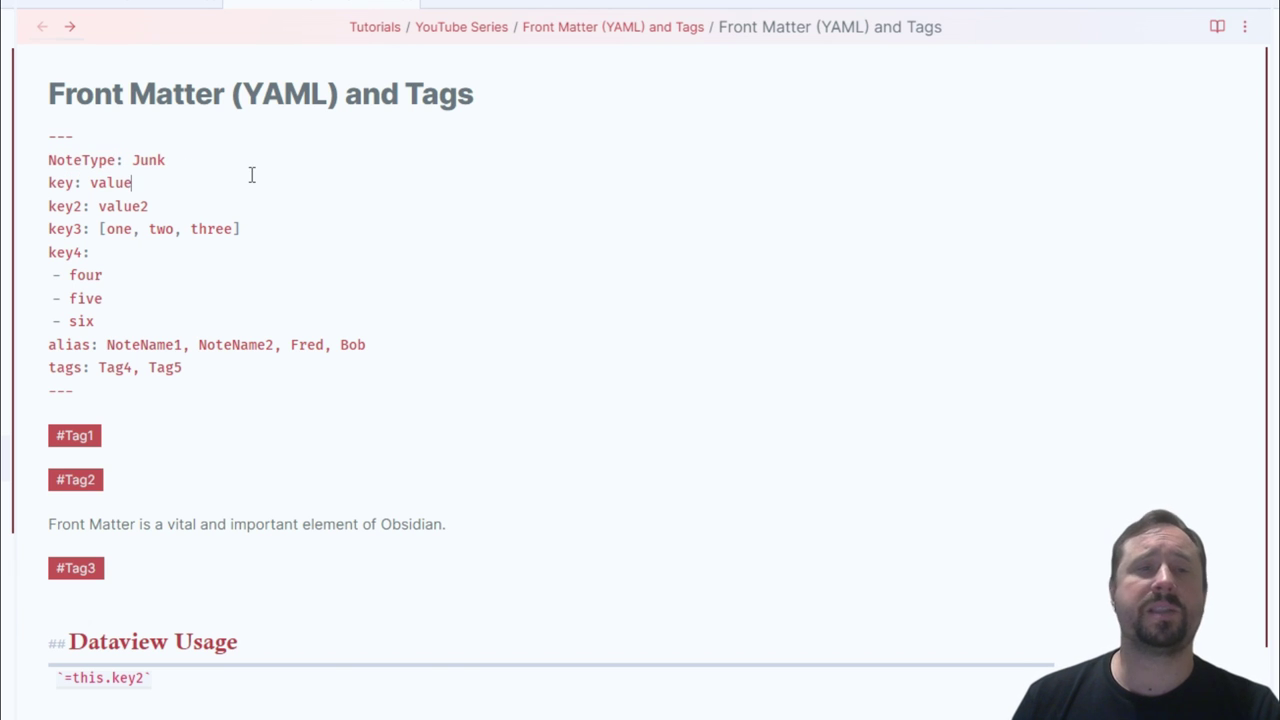
triple_click(184, 160)
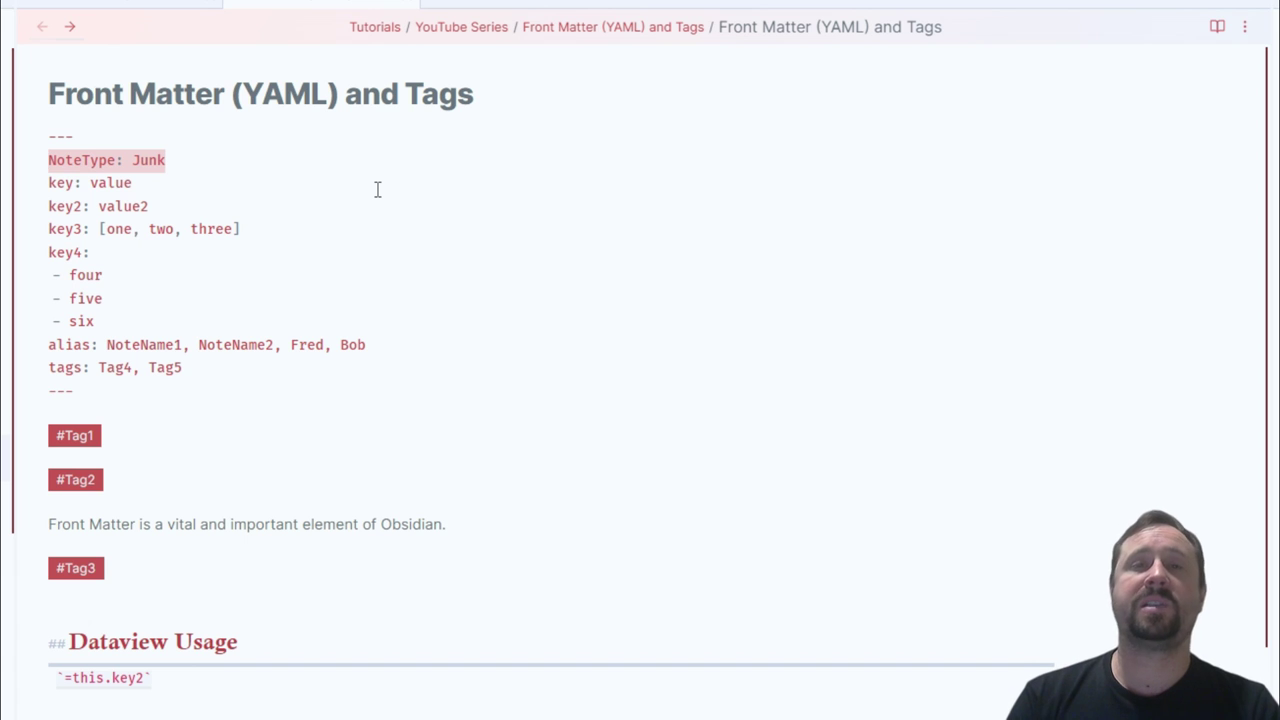
click(372, 189)
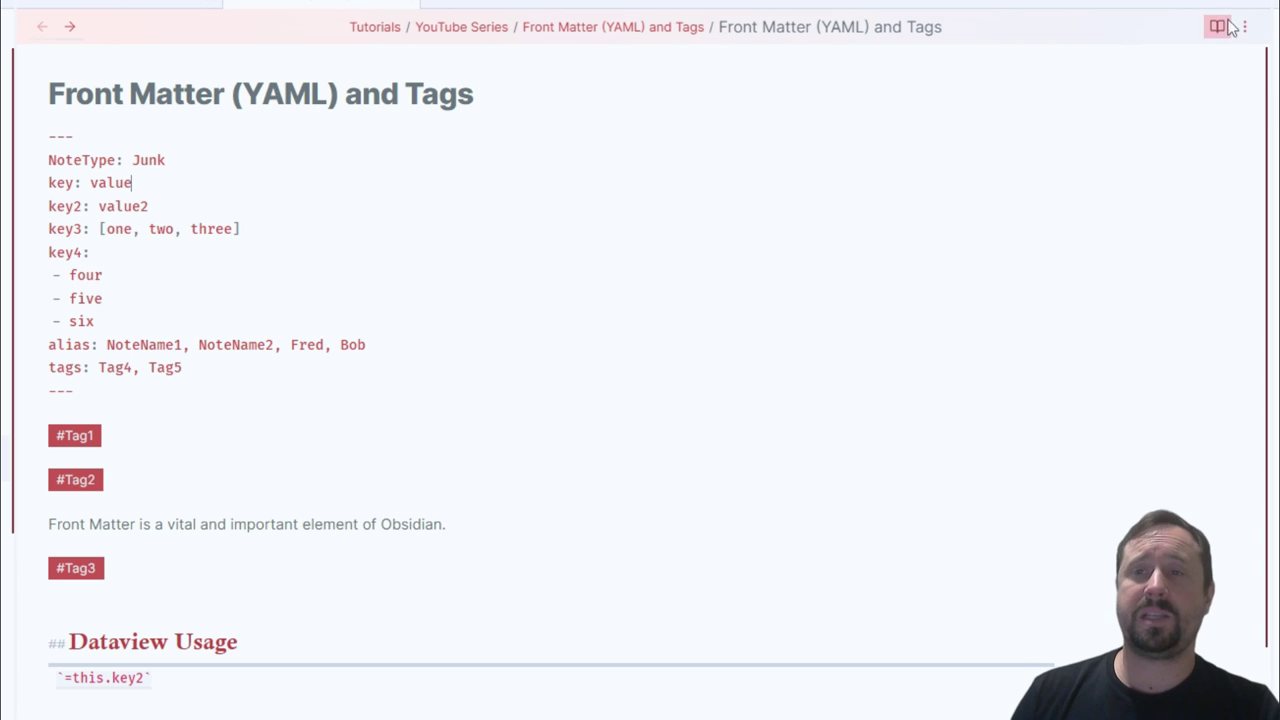
scroll(1018, 162, down, 4)
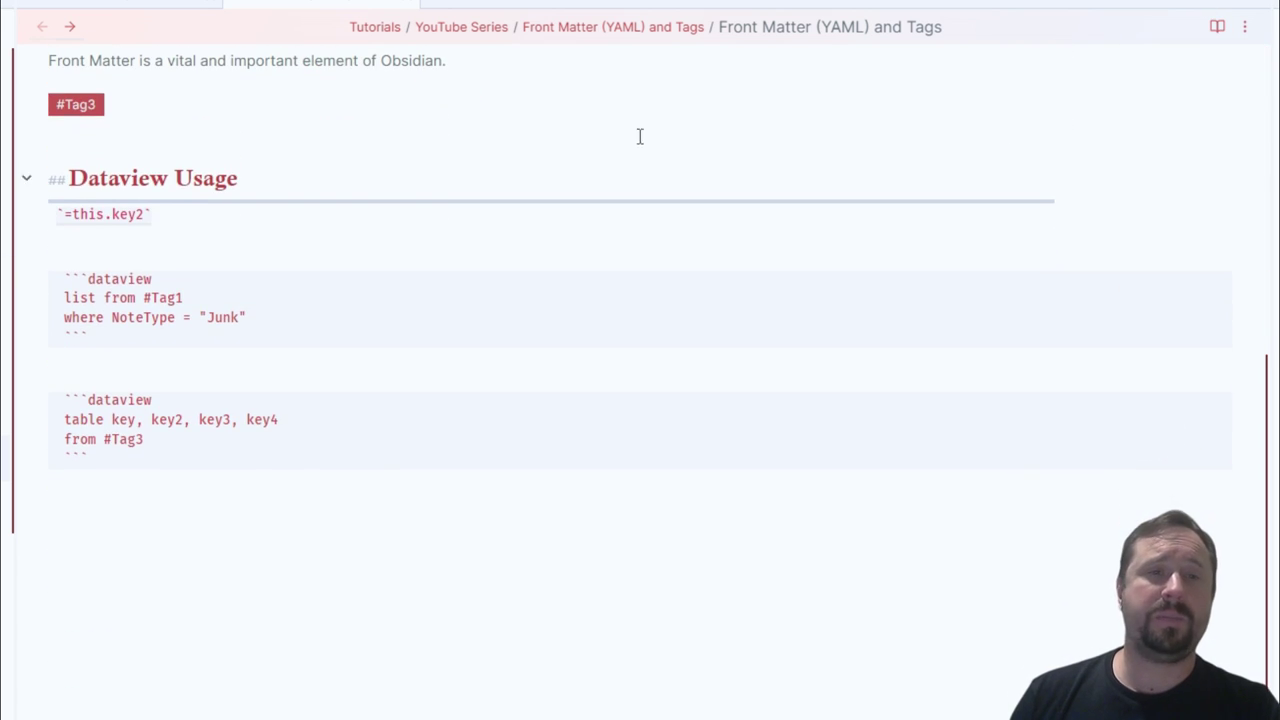
Step: Highlight the first Dataview code block, its "where NoteType = "Junk"" line and its "list from #Tag1" part, and clear the selection
drag(105, 335, 62, 278)
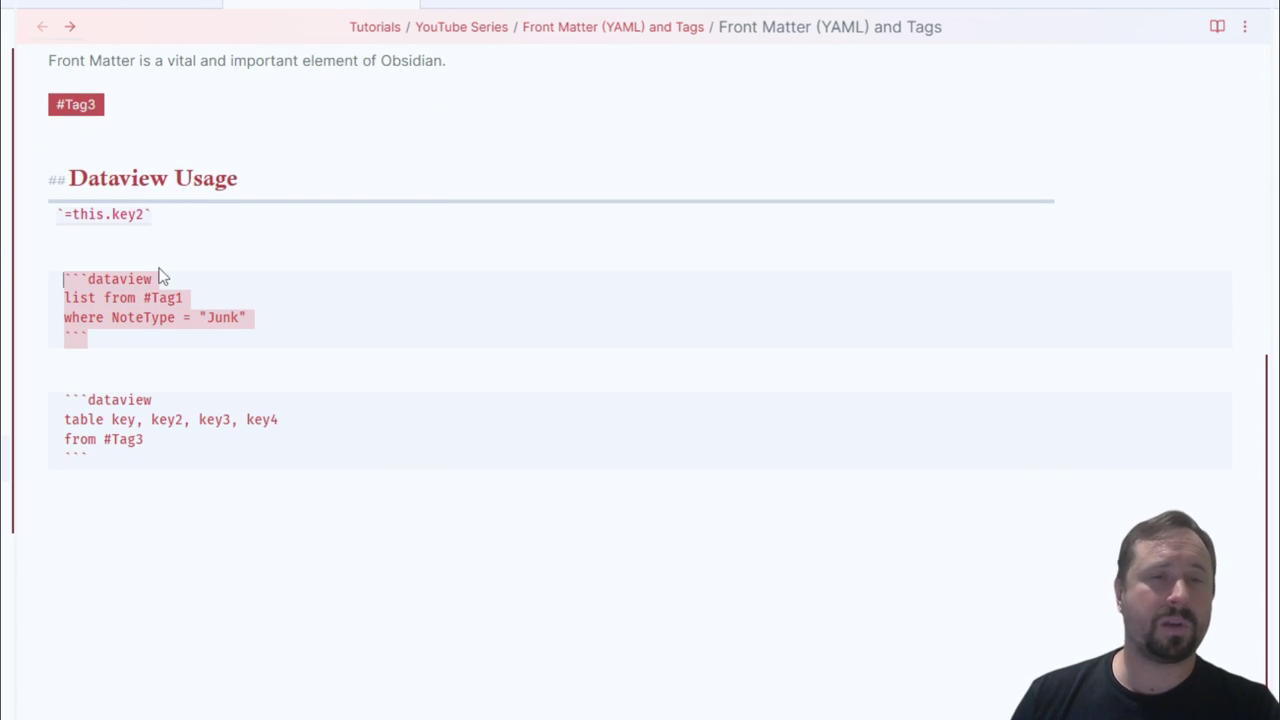
click(250, 376)
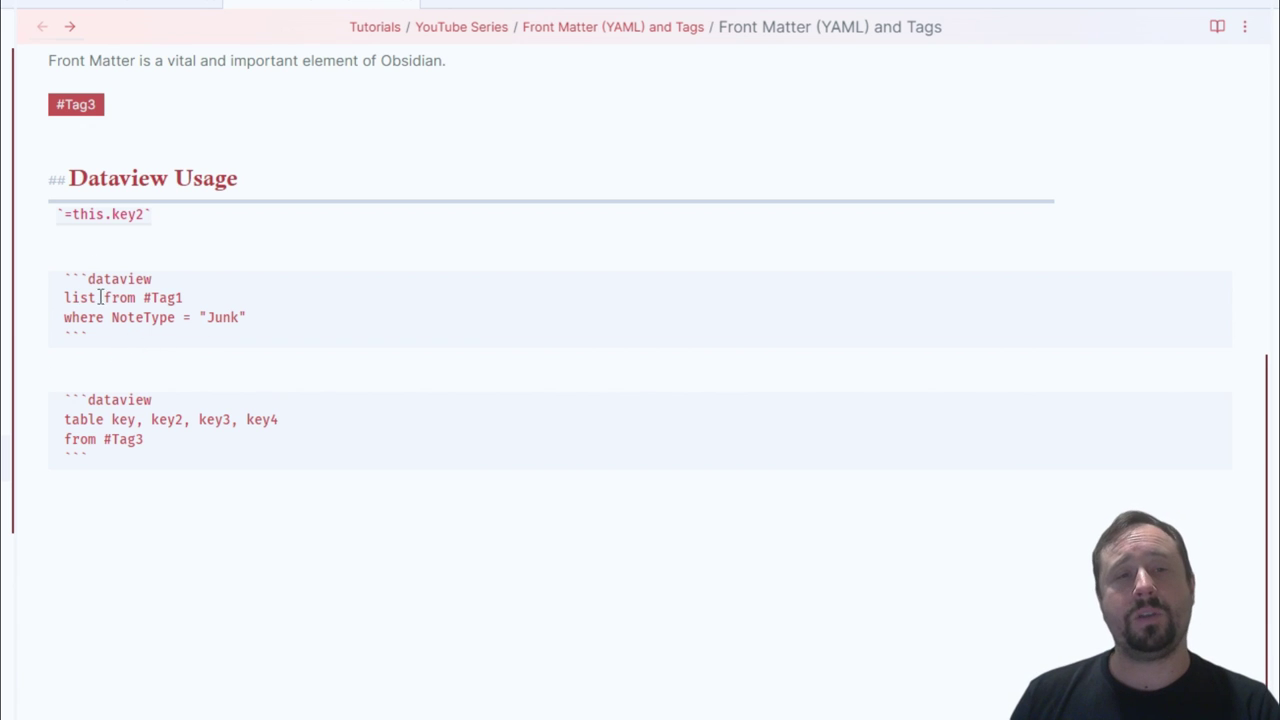
drag(256, 319, 57, 317)
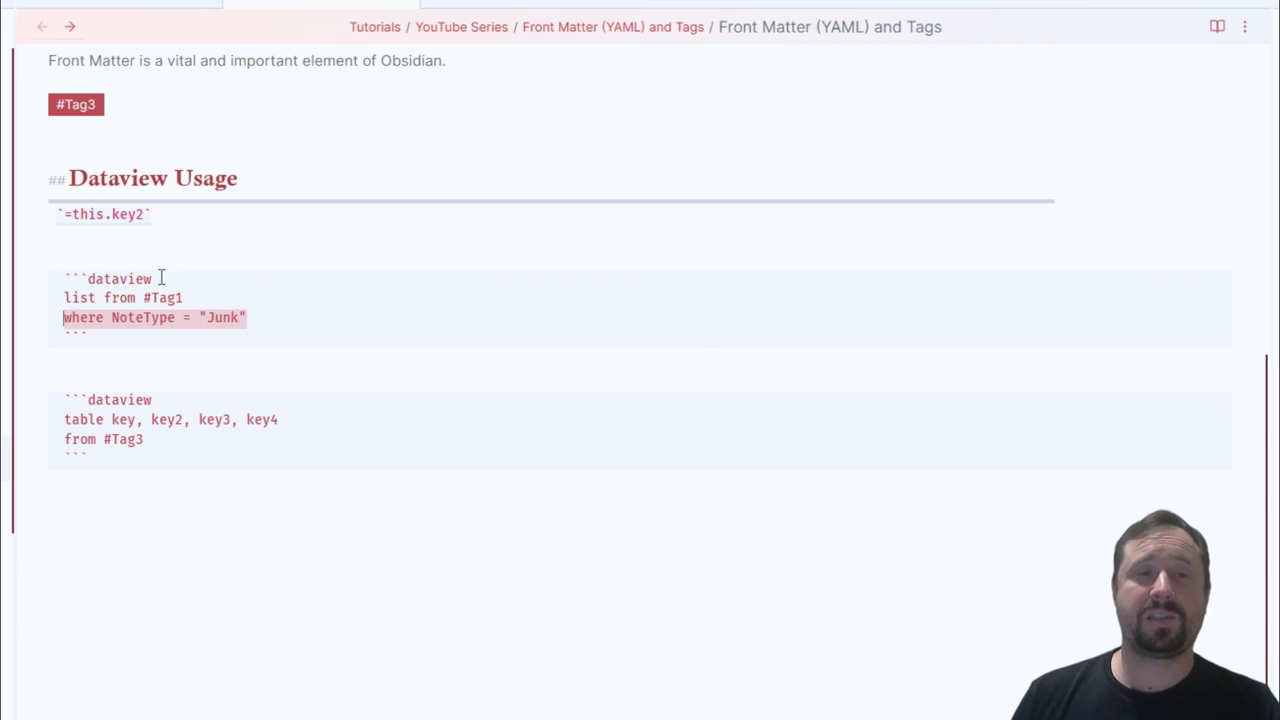
drag(200, 298, 55, 276)
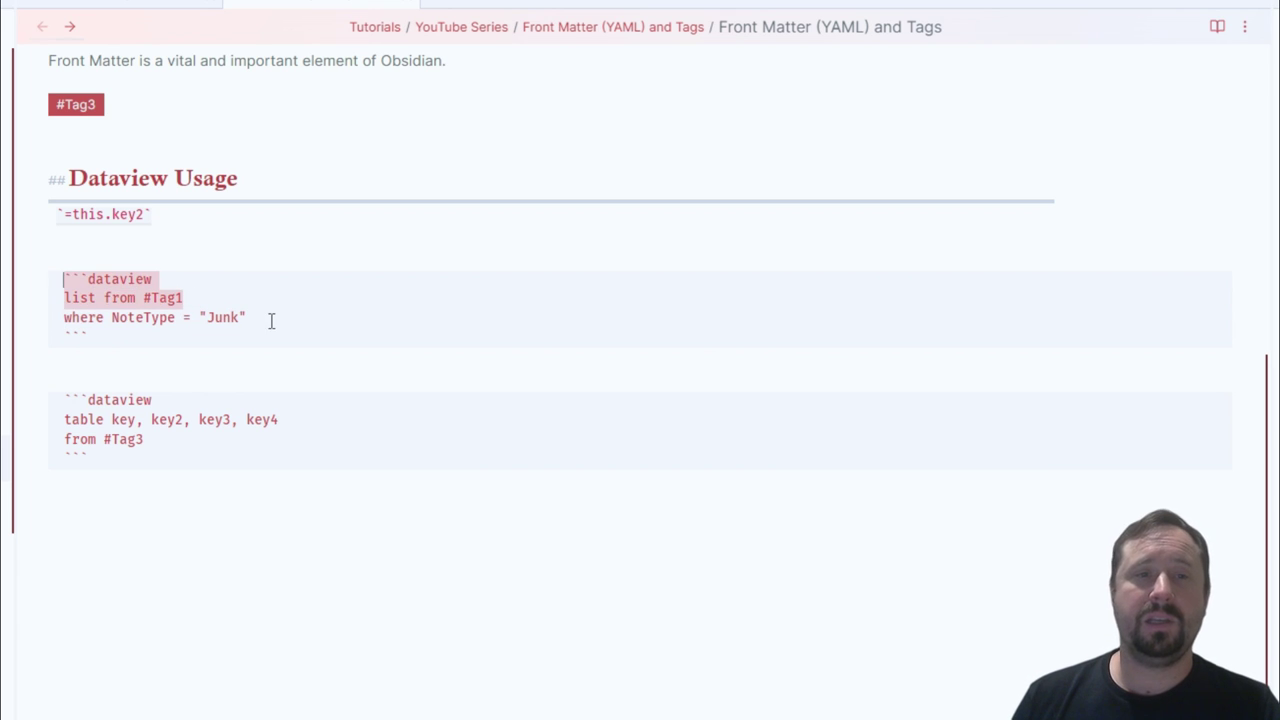
click(271, 320)
Step: Highlight the "where NoteType = "Junk"" condition and examine the Dataview list output in reading view
scroll(149, 250, up, 3)
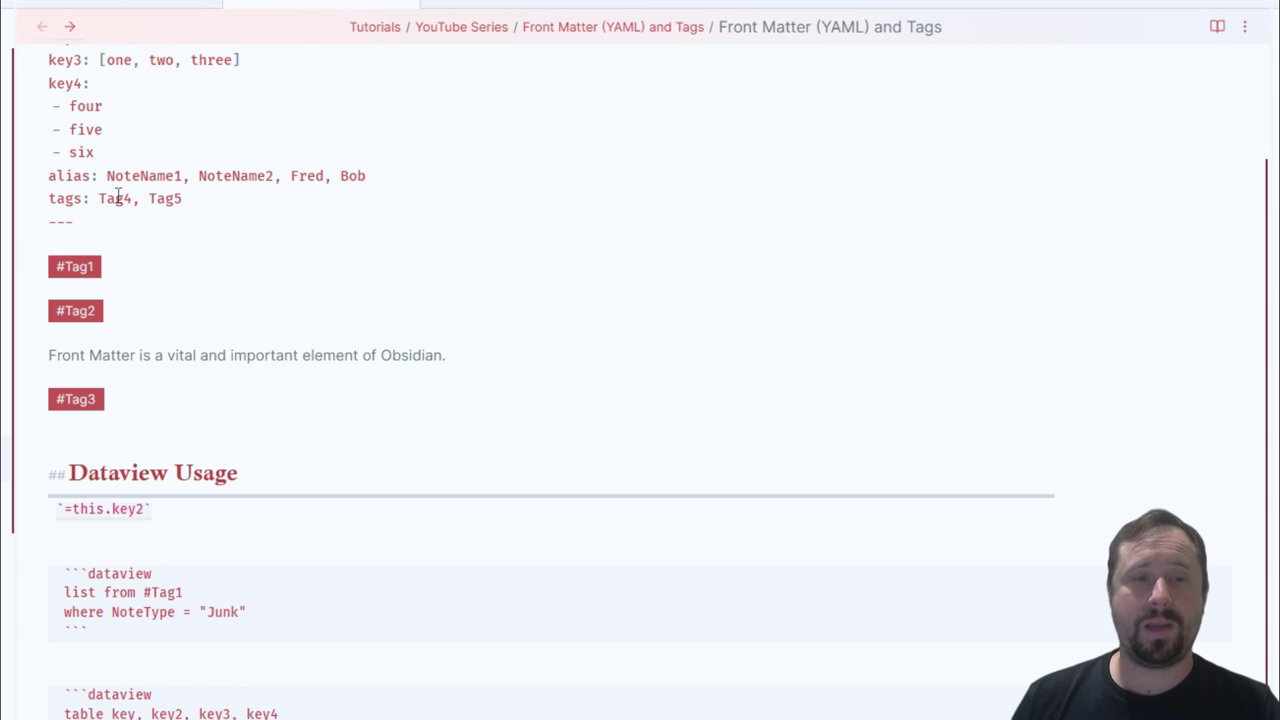
drag(252, 612, 46, 614)
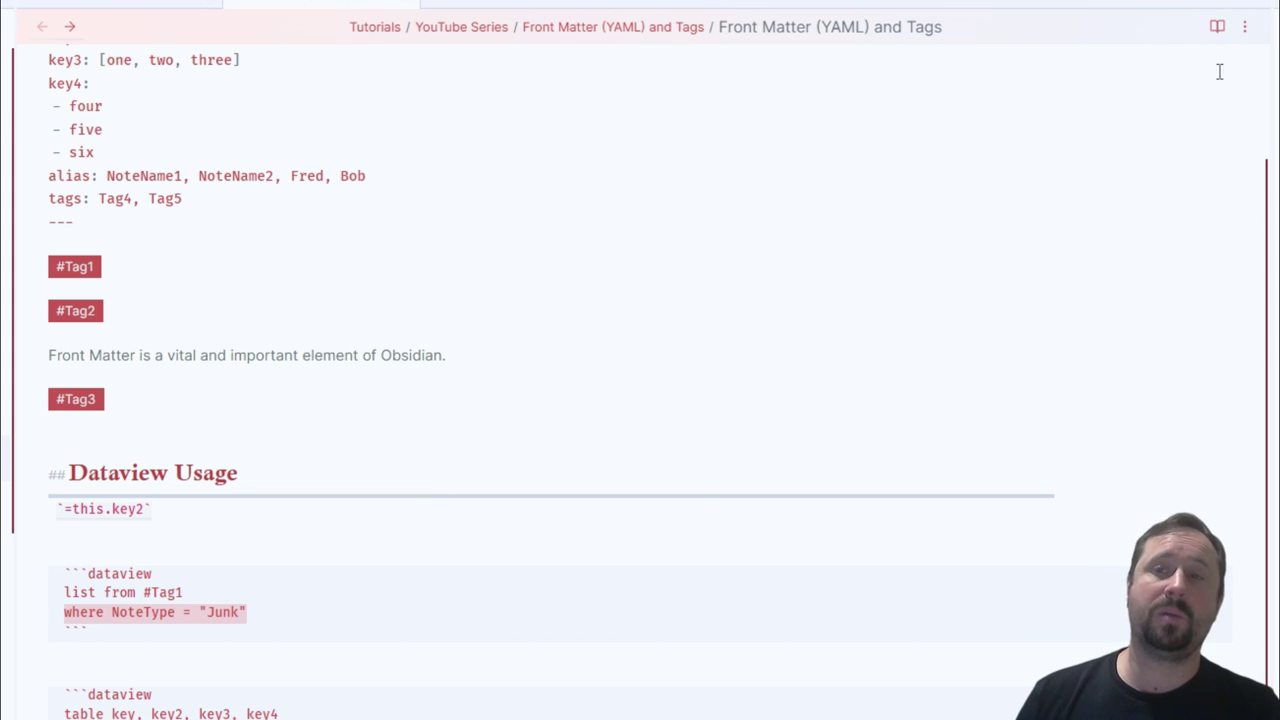
click(1217, 26)
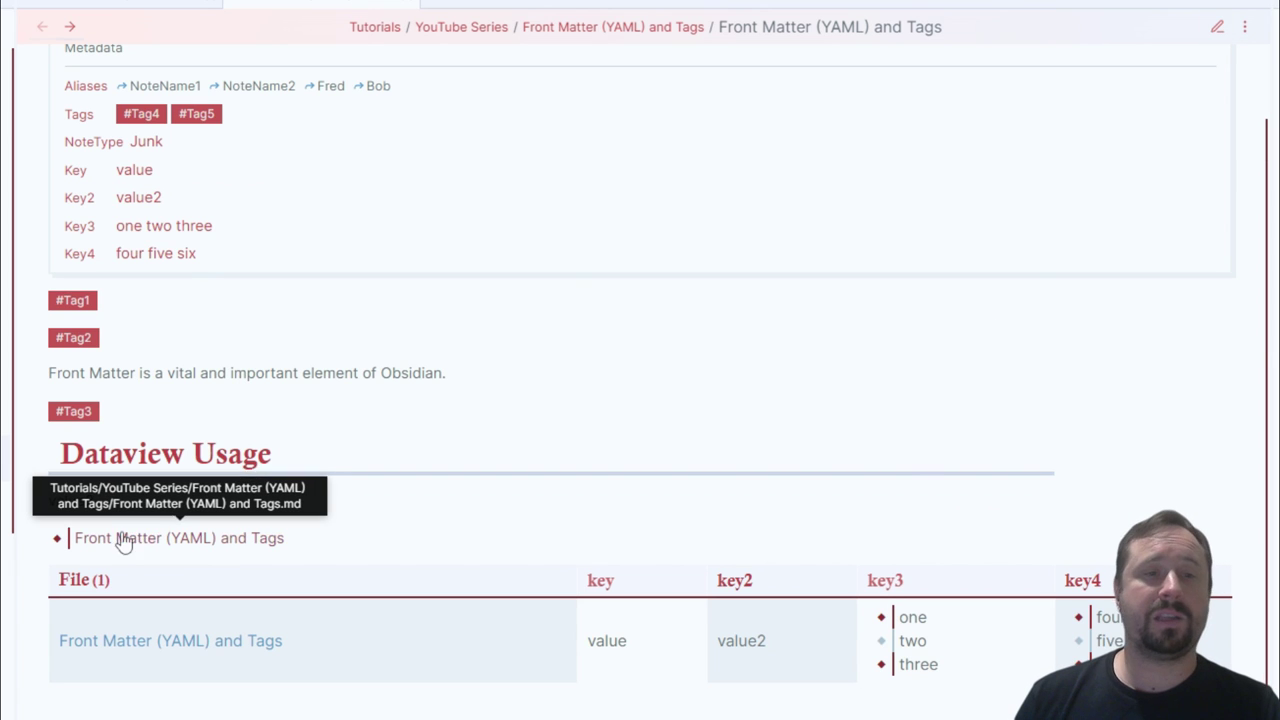
mouse_move(140, 541)
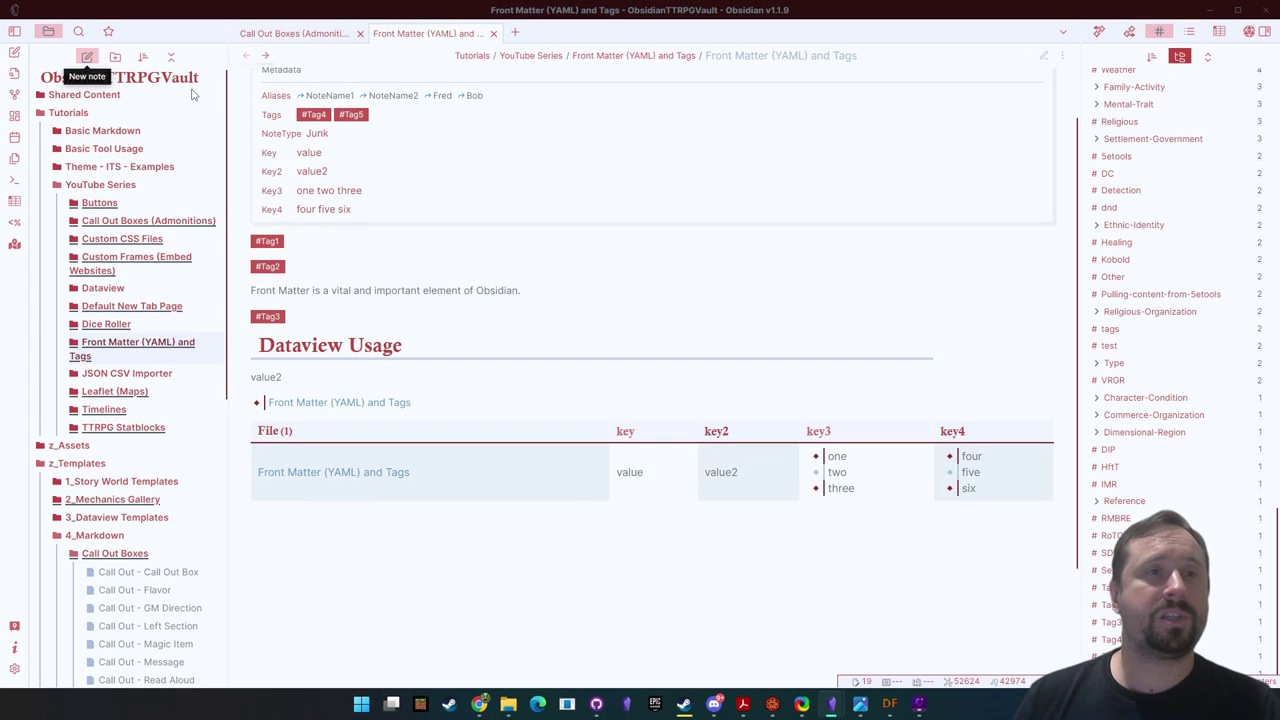
Step: Create a new note and start its front matter with a triple-dash line
key(ctrl+n)
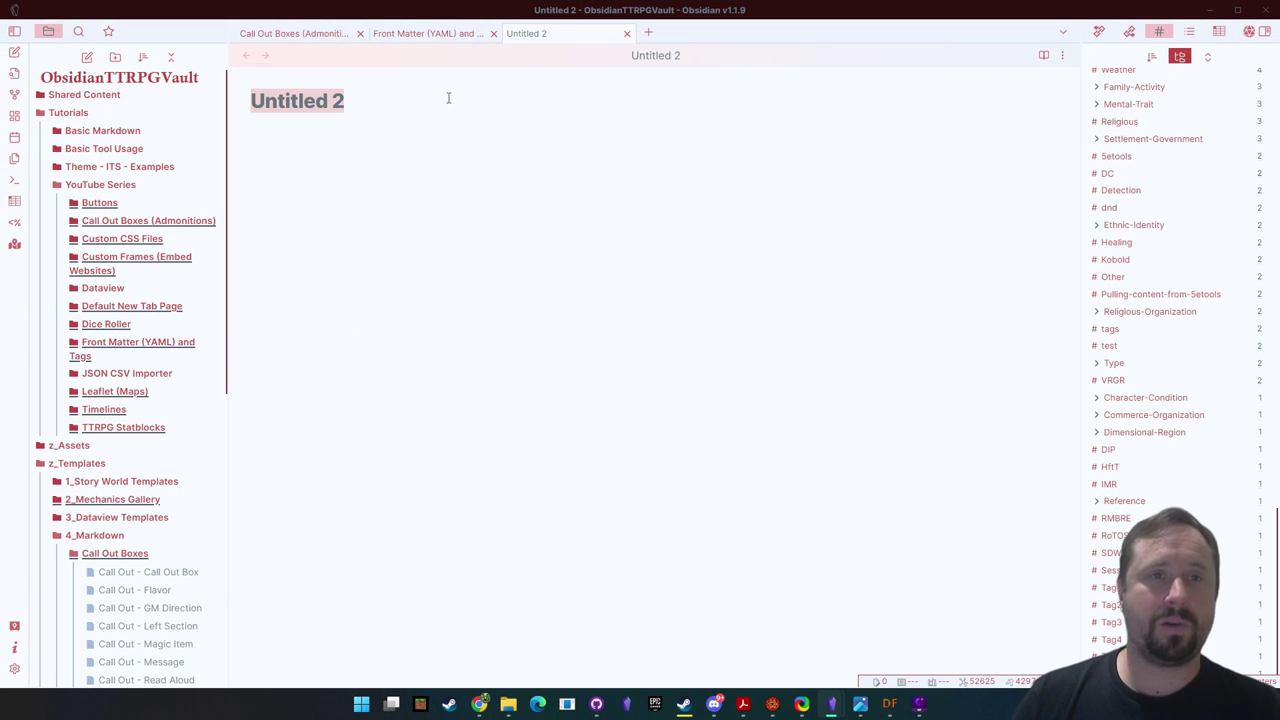
click(448, 97)
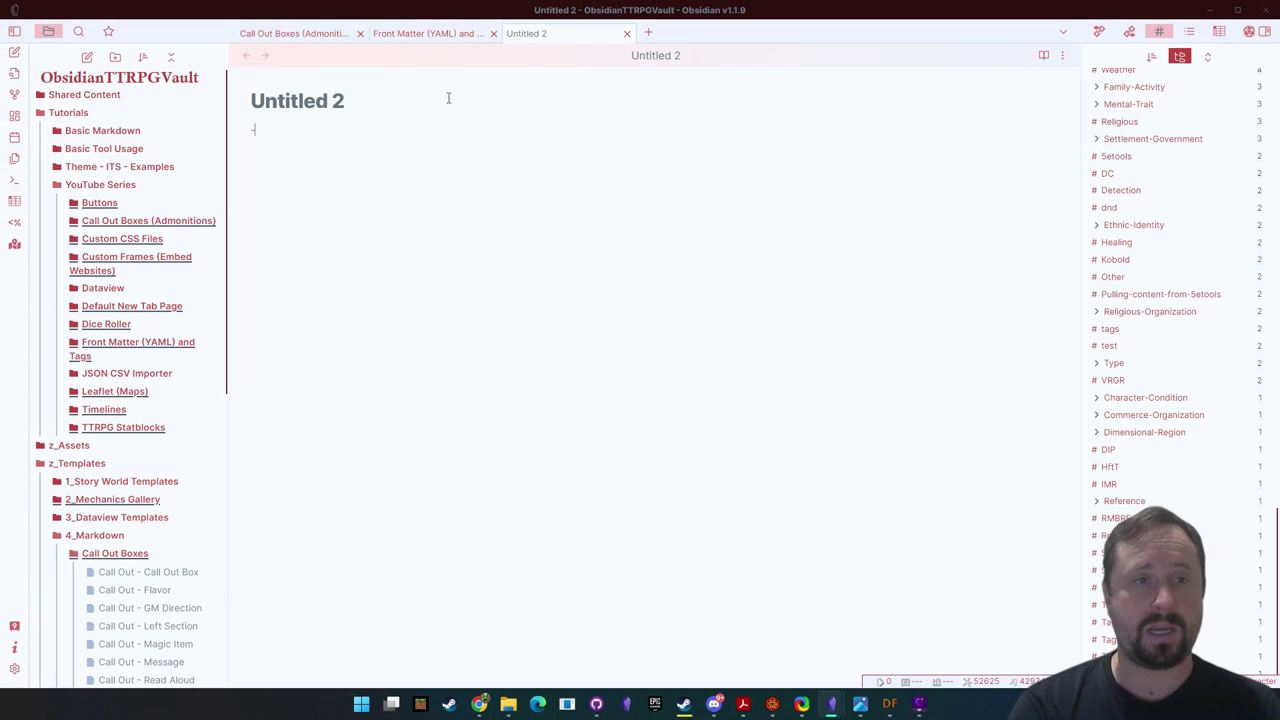
text(---)
key(Return)
text(JunkT)
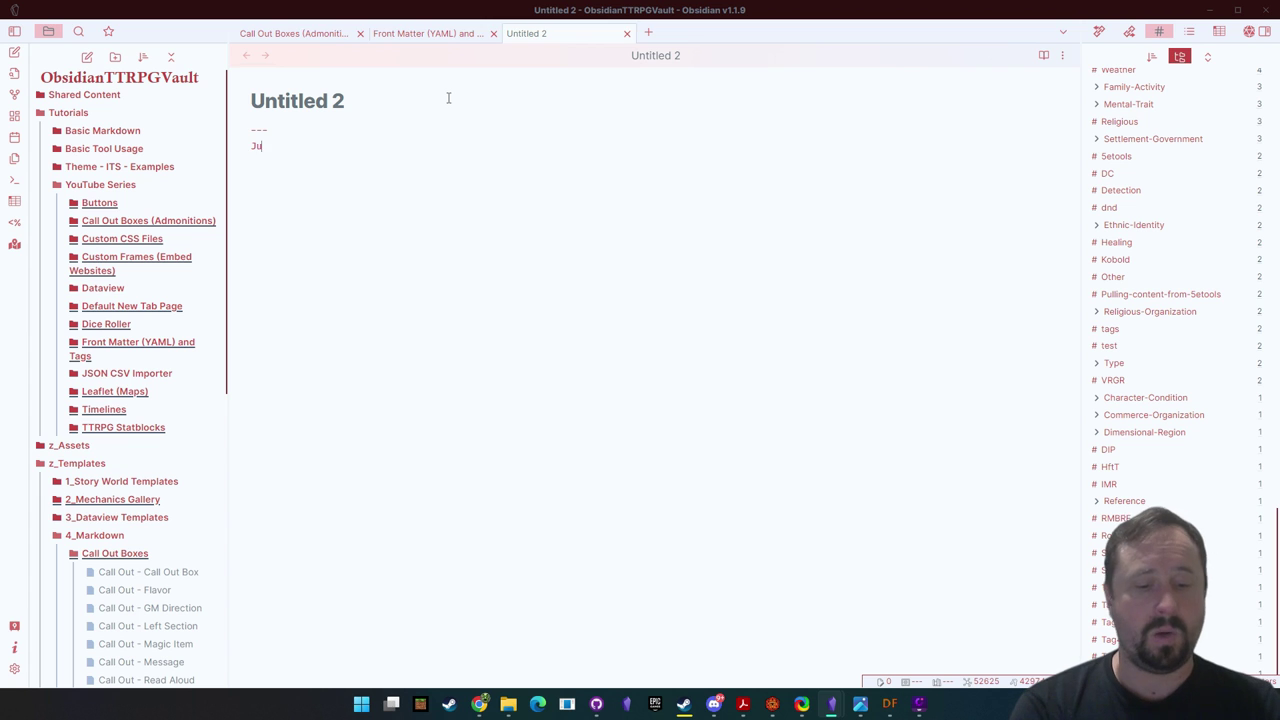
key(BackSpace)
key(BackSpace)
key(BackSpace)
key(BackSpace)
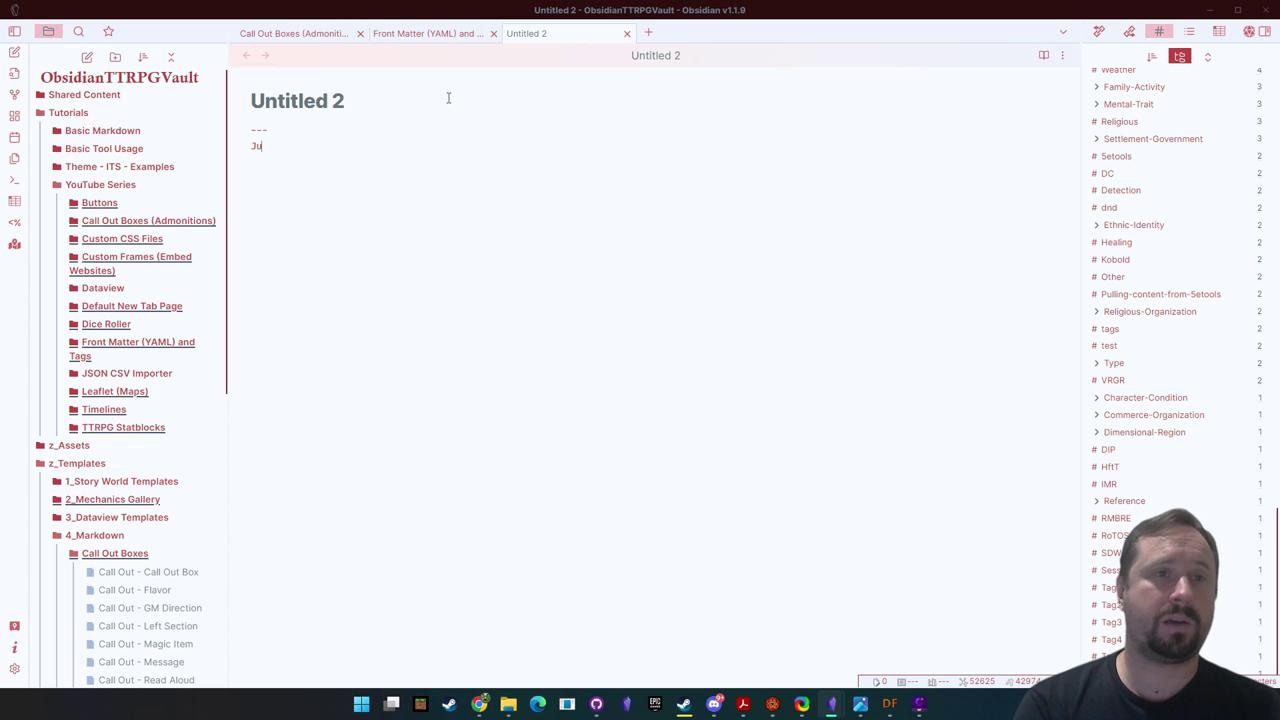
Step: Enter "NoteType: Junk" in the new note's front matter and close the block with a triple-dash line
text(Note)
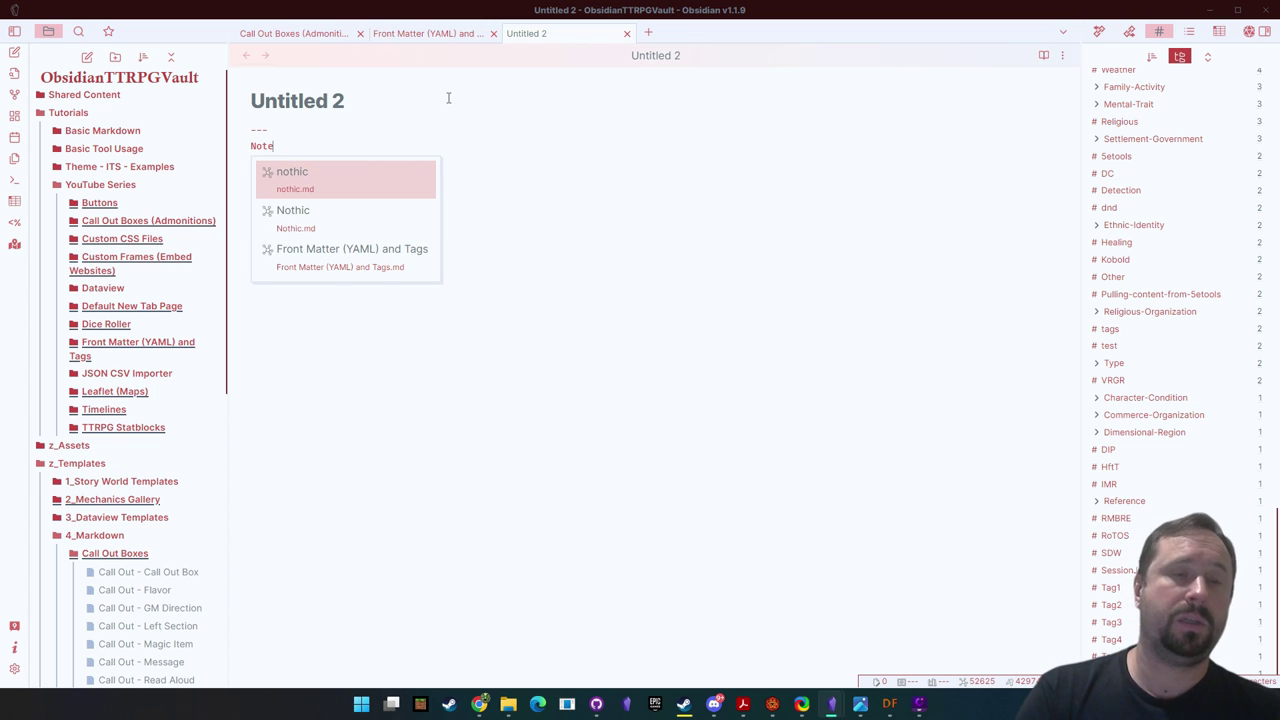
text(Type: )
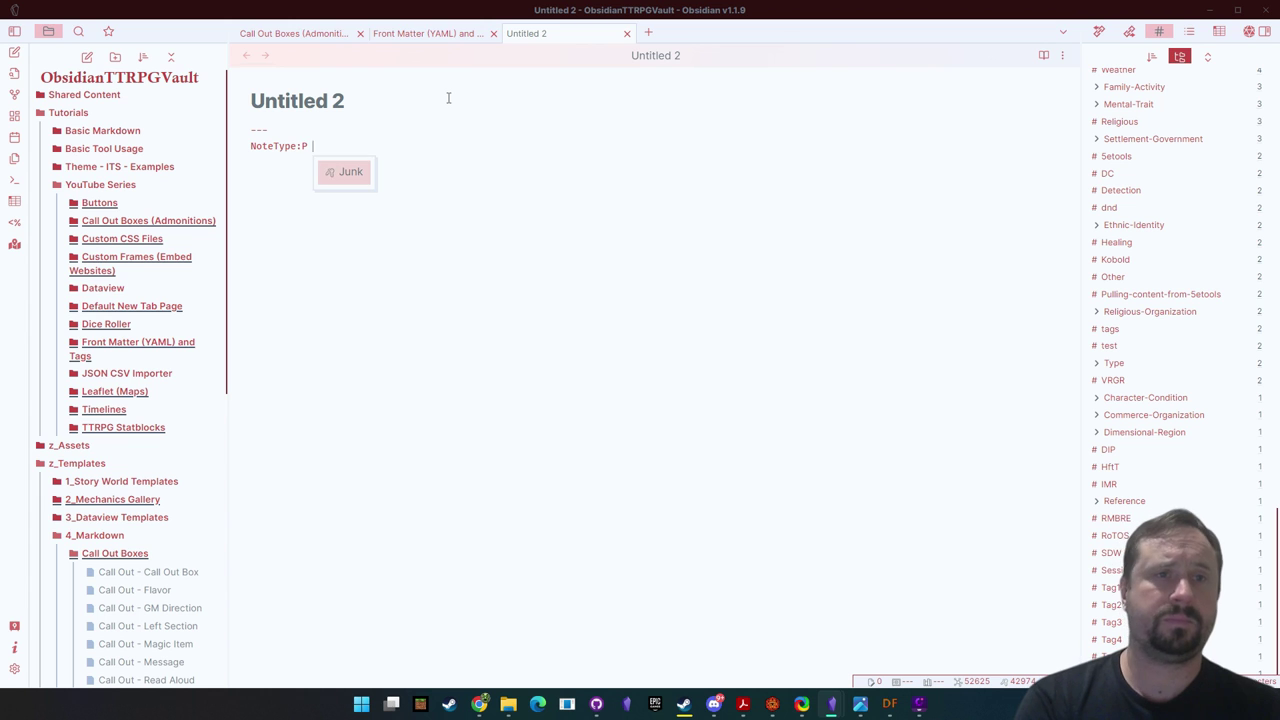
text(Junk)
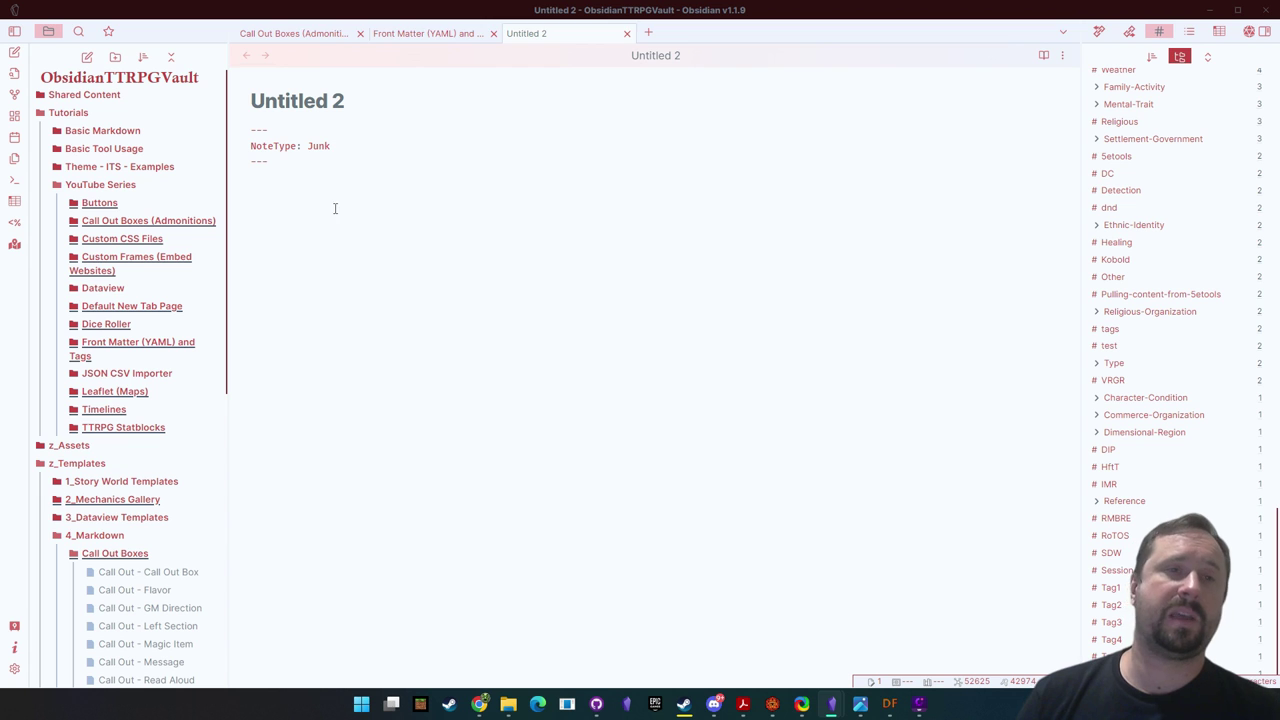
Step: Highlight the new note's whole front matter block and its NoteType line, and clear the selection
drag(286, 168, 237, 131)
click(305, 153)
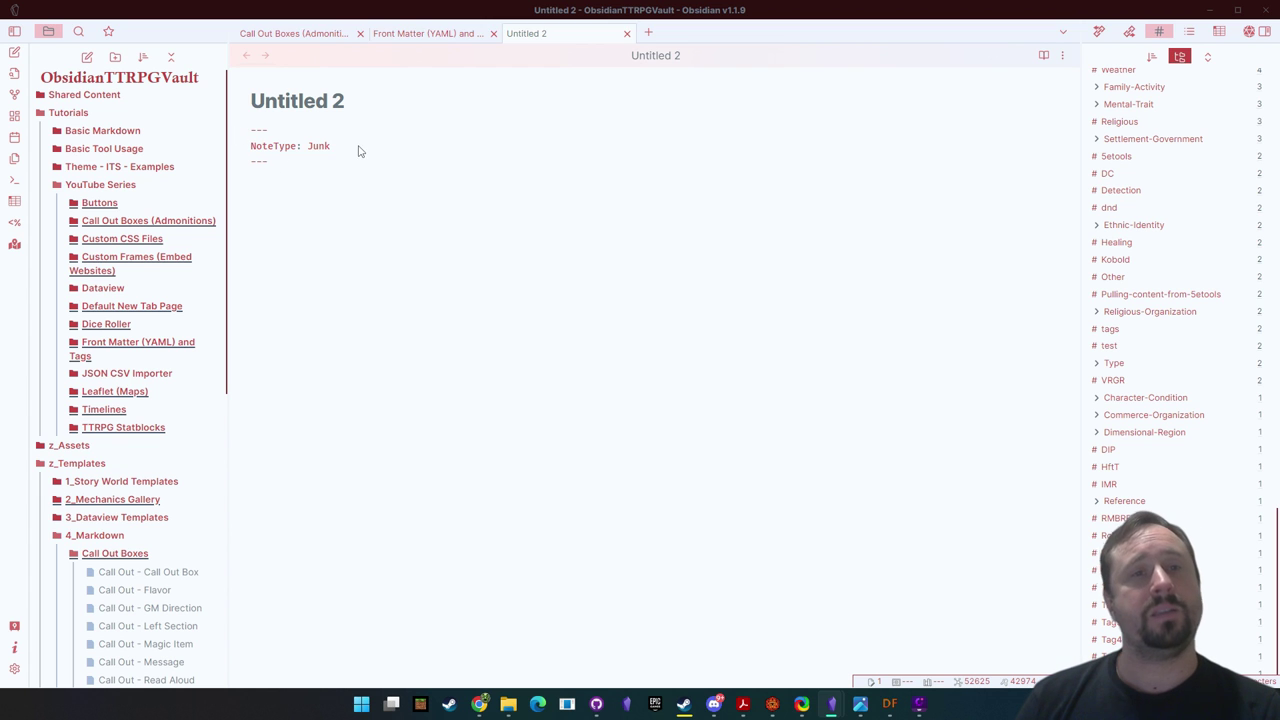
drag(360, 149, 250, 147)
click(406, 249)
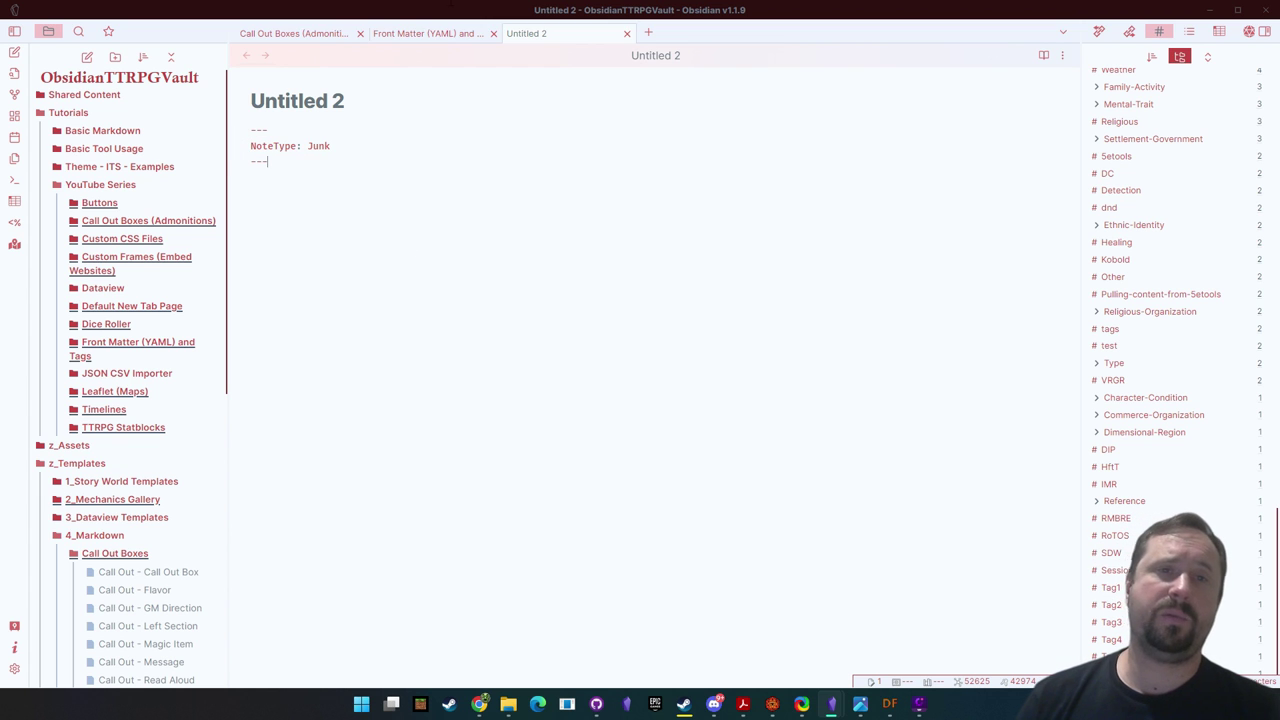
Step: Return to the Front Matter (YAML) and Tags note and reload it to check its Dataview list for the new note
click(411, 36)
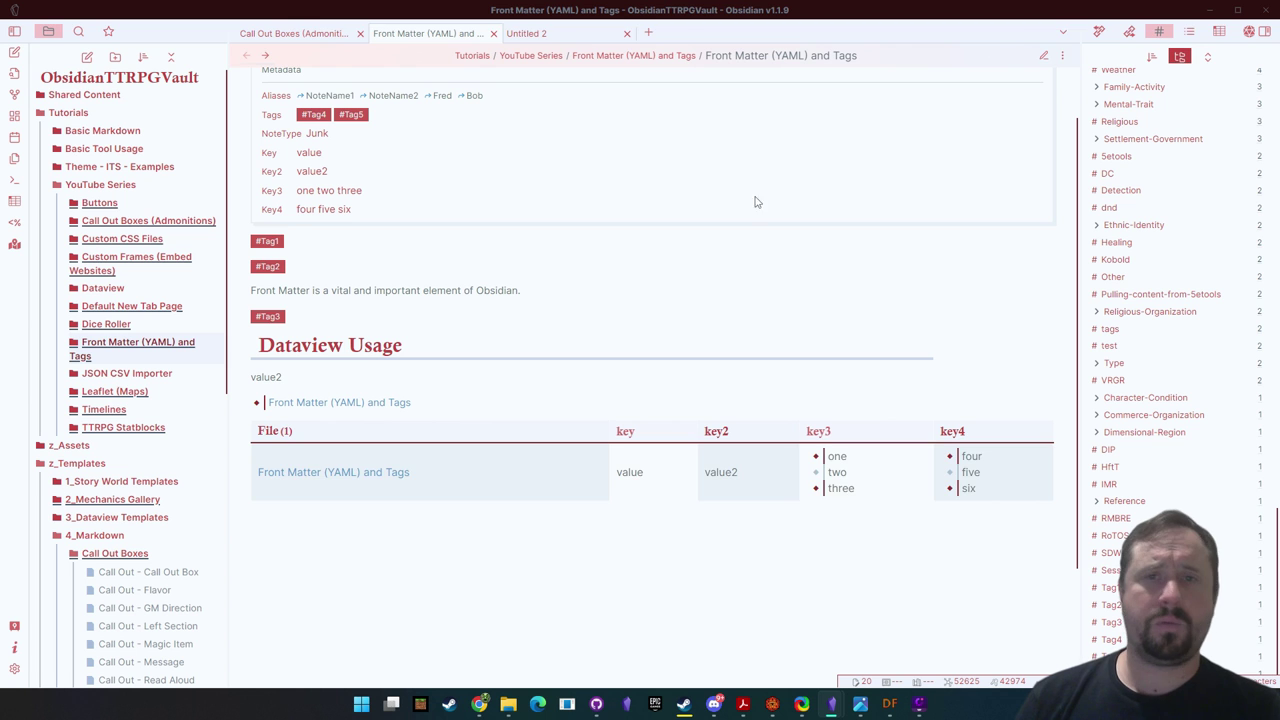
click(247, 56)
click(265, 56)
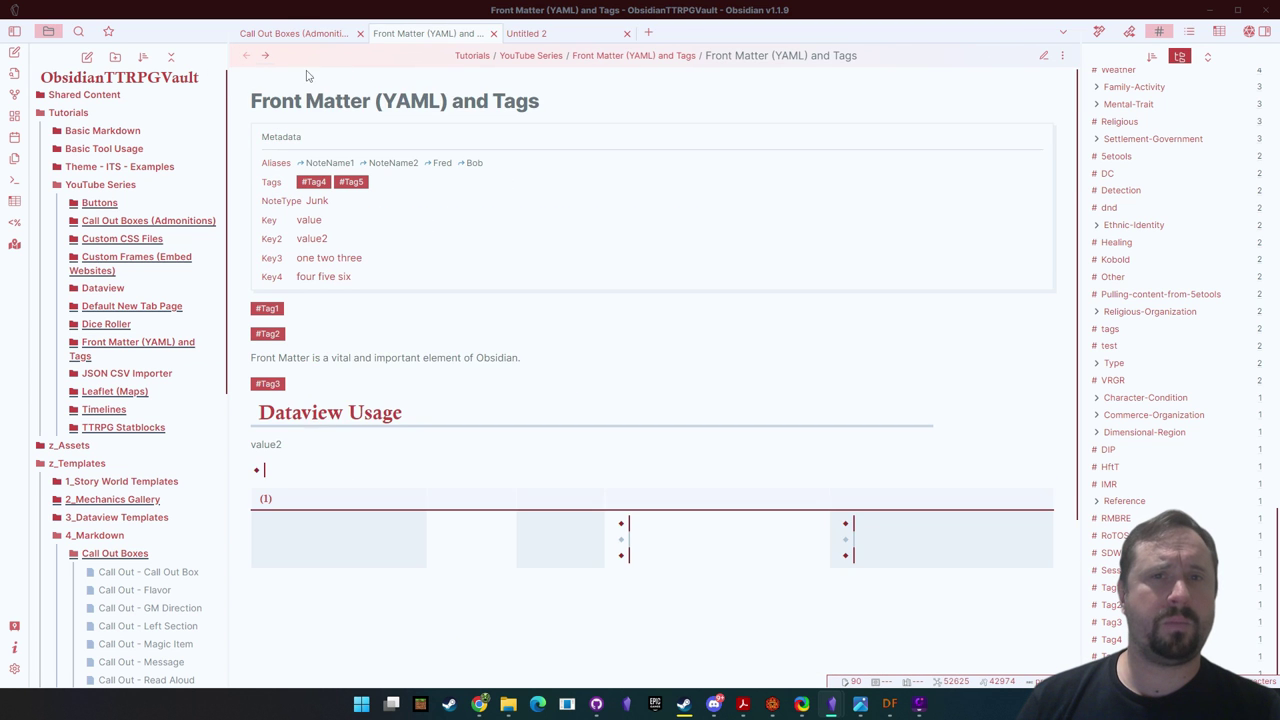
Step: Add the tag #Tag1 below the front matter of the new note
click(526, 33)
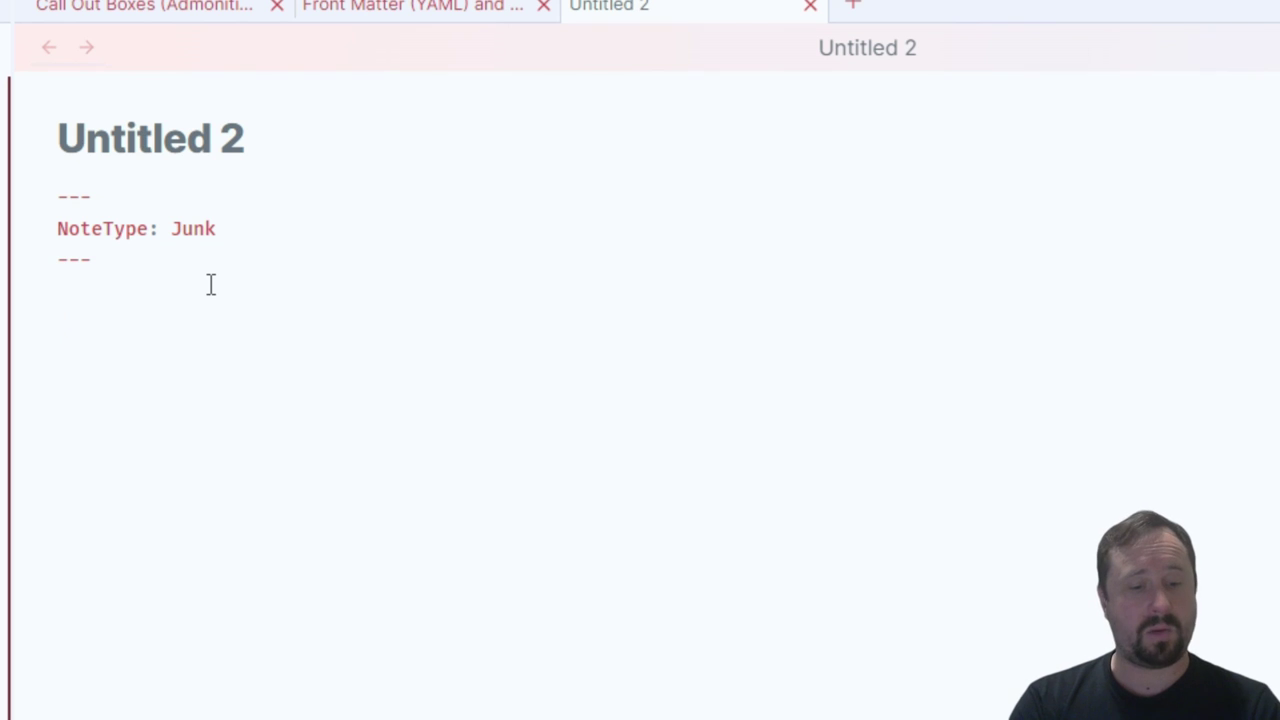
text(Tag)
key(Home)
text(#)
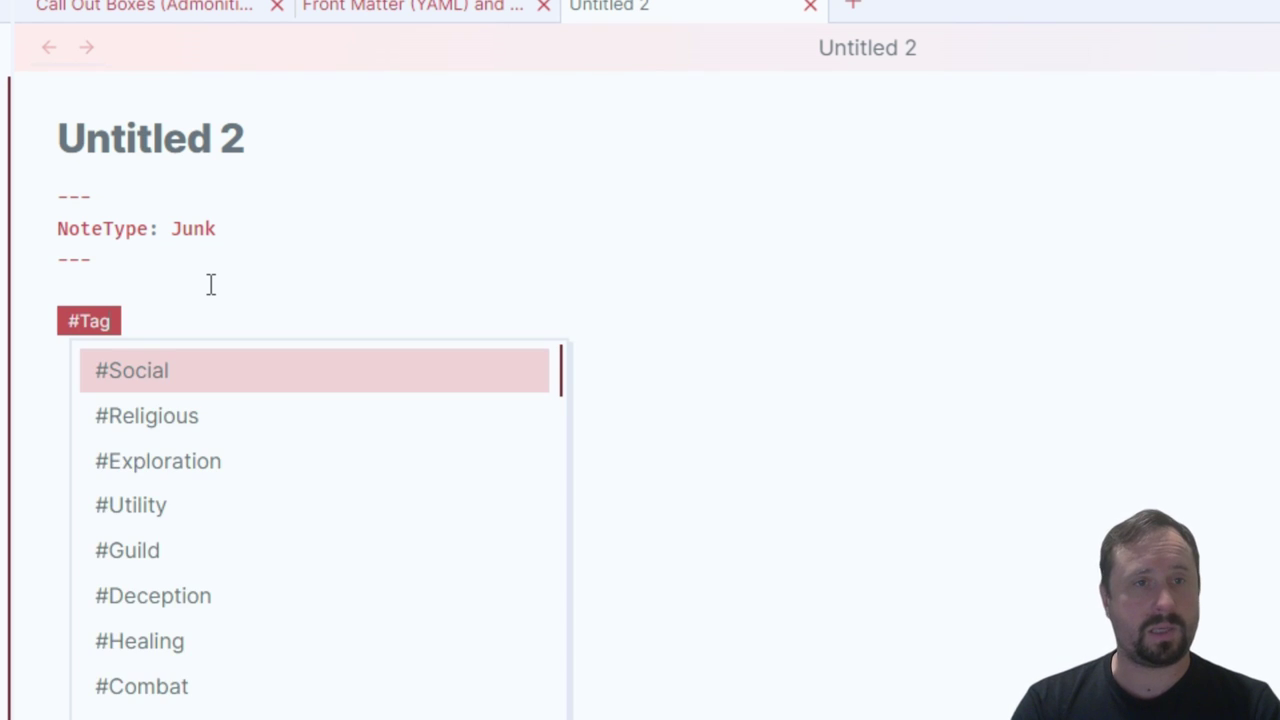
text(1)
key(Escape)
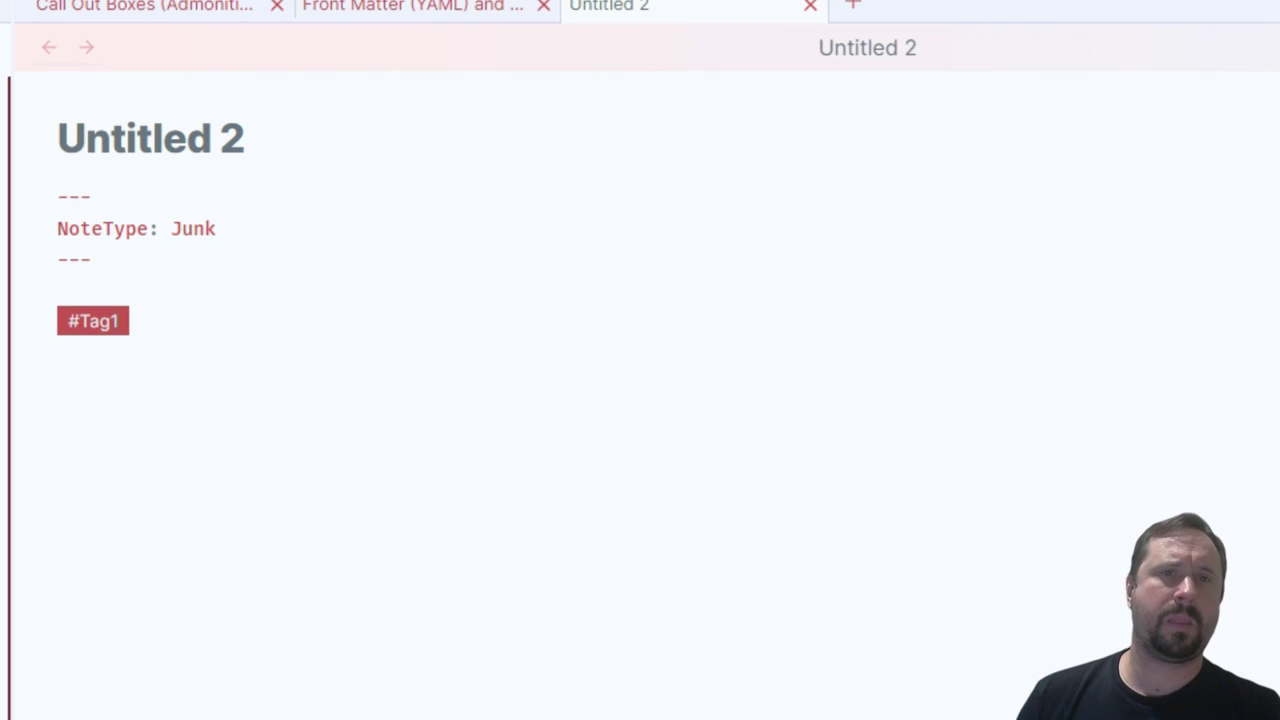
Step: Go back to the Front Matter (YAML) and Tags note and examine the notes listed under Dataview Usage
click(415, 6)
mouse_move(230, 650)
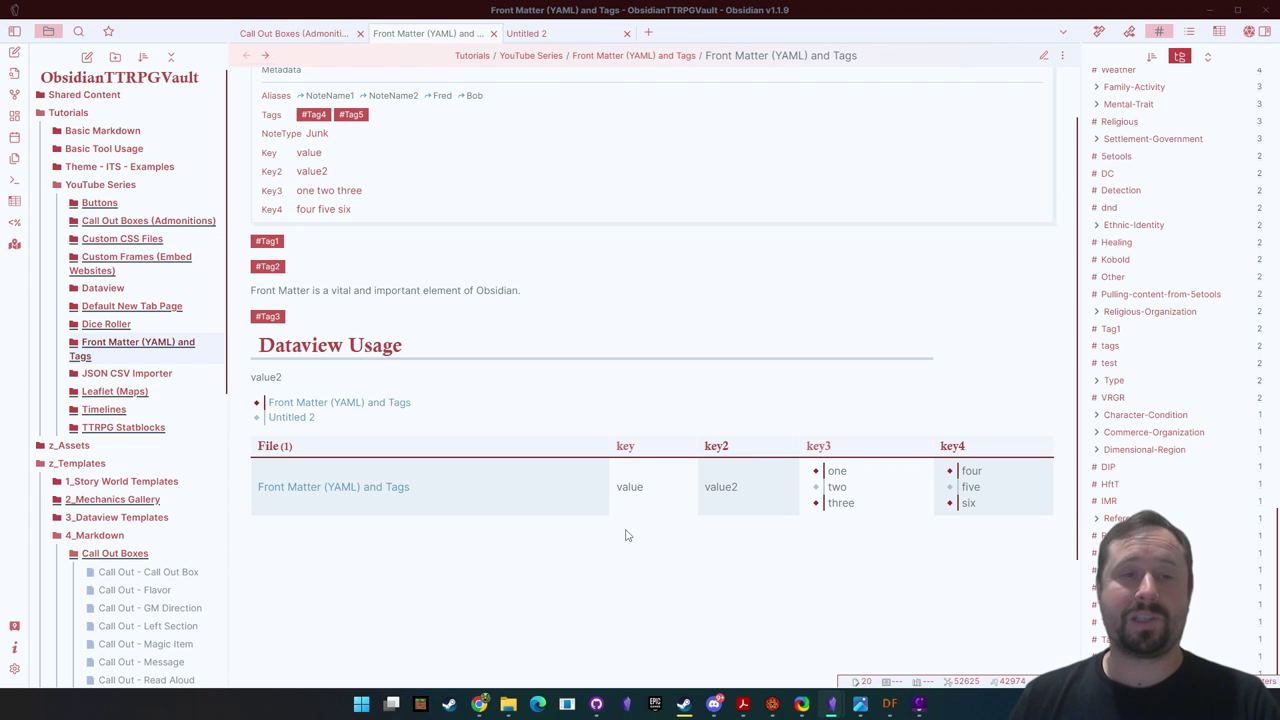
mouse_move(358, 408)
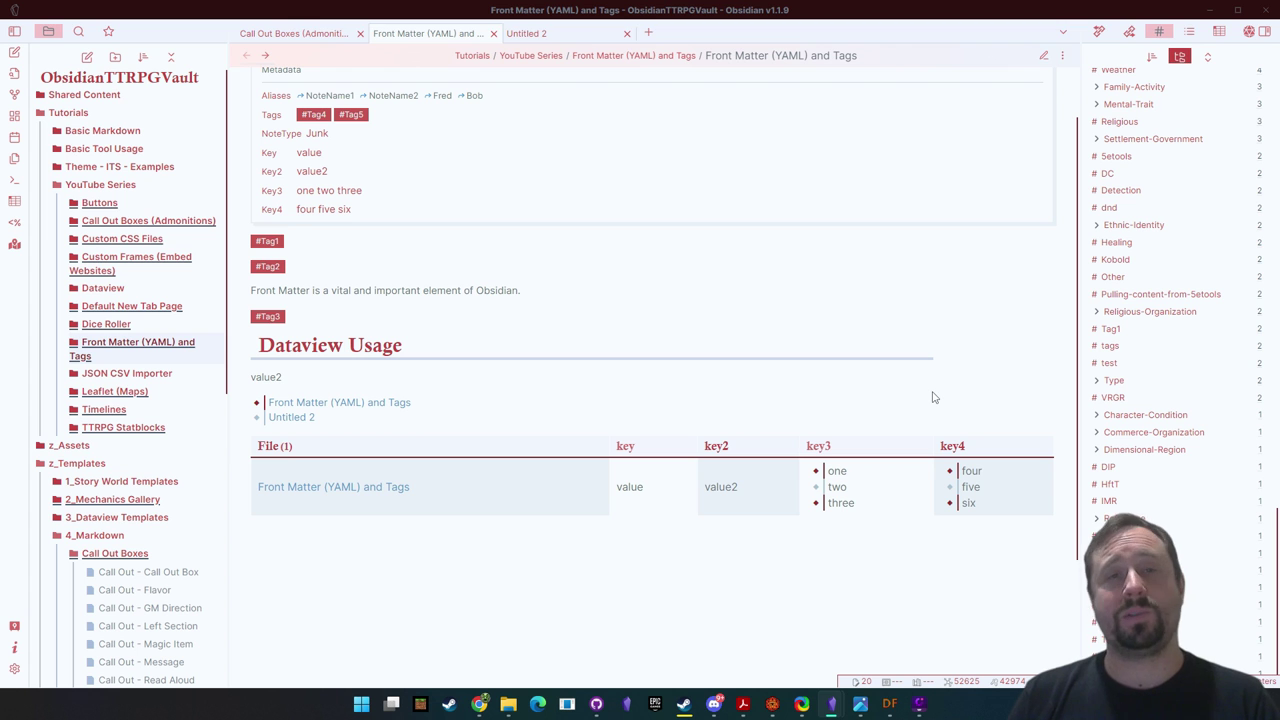
Step: Switch the Front Matter (YAML) and Tags note to editing view and highlight its "NoteType: Junk" line
scroll(743, 331, up, 2)
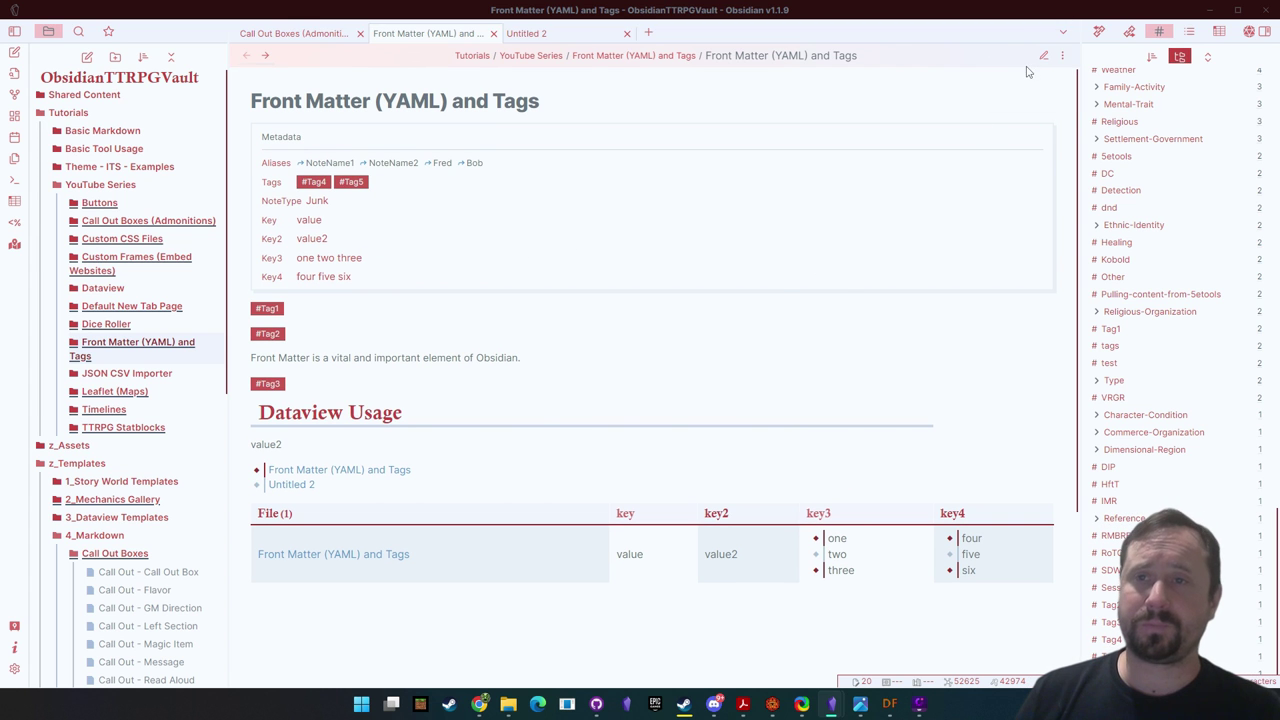
click(1043, 55)
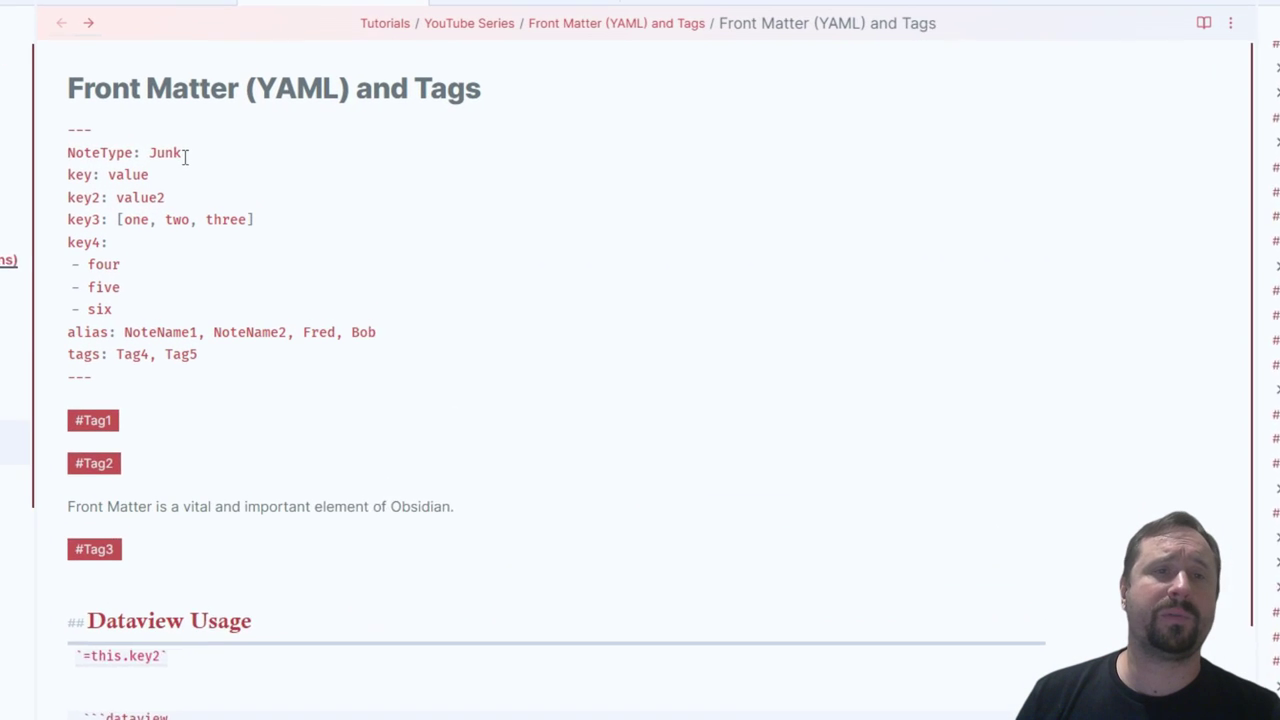
drag(185, 158, 68, 151)
click(166, 165)
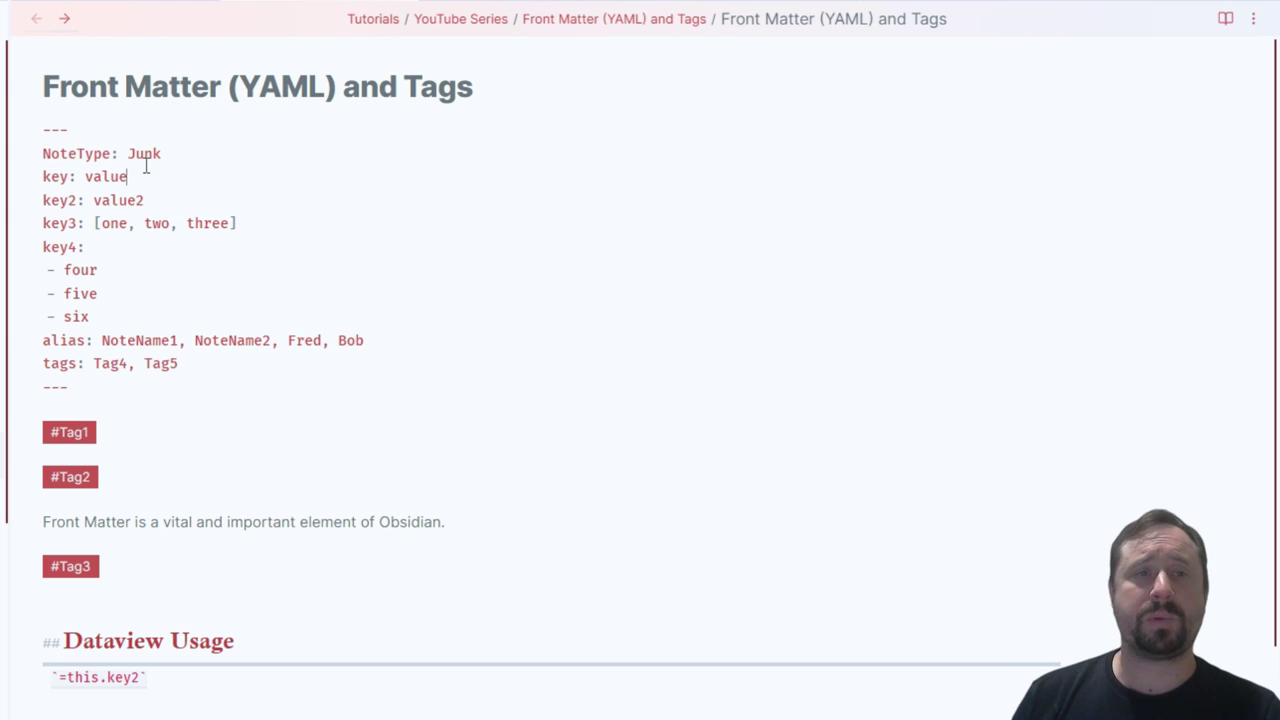
triple_click(177, 154)
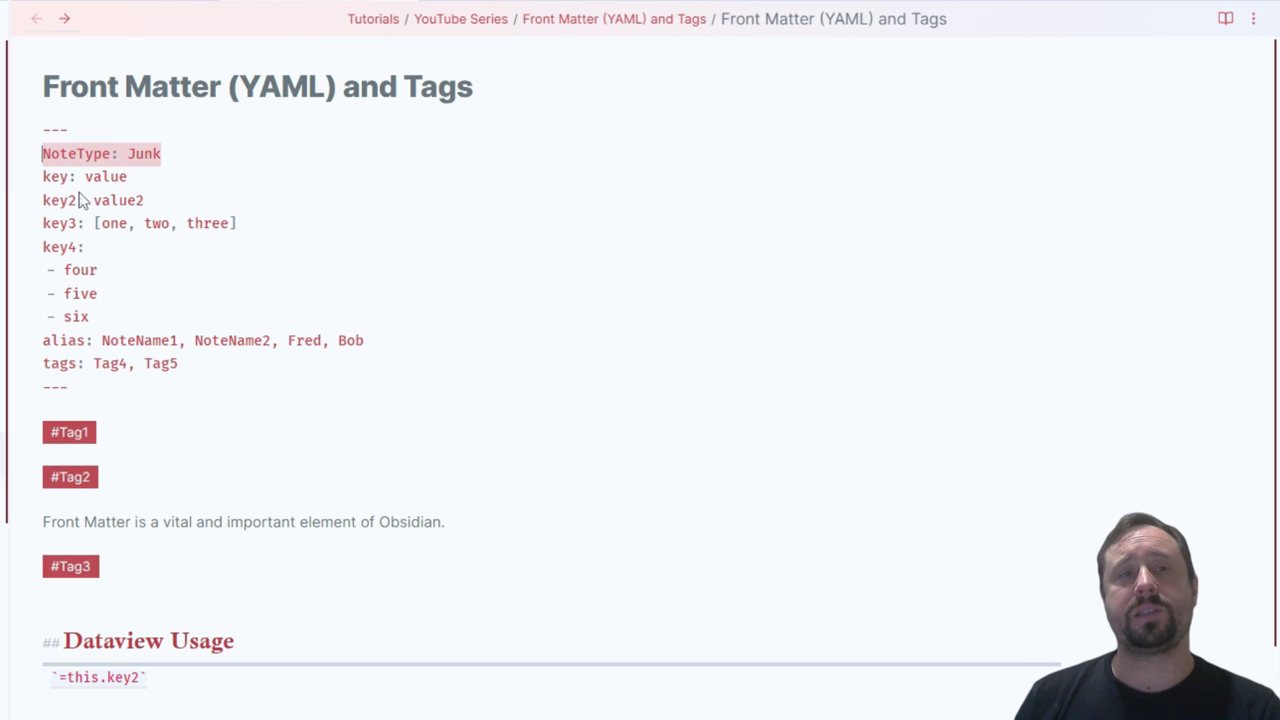
Step: Highlight the "key: value" and "key2: value2" lines in the front matter, then clear the selection
shift+click(157, 200)
click(159, 200)
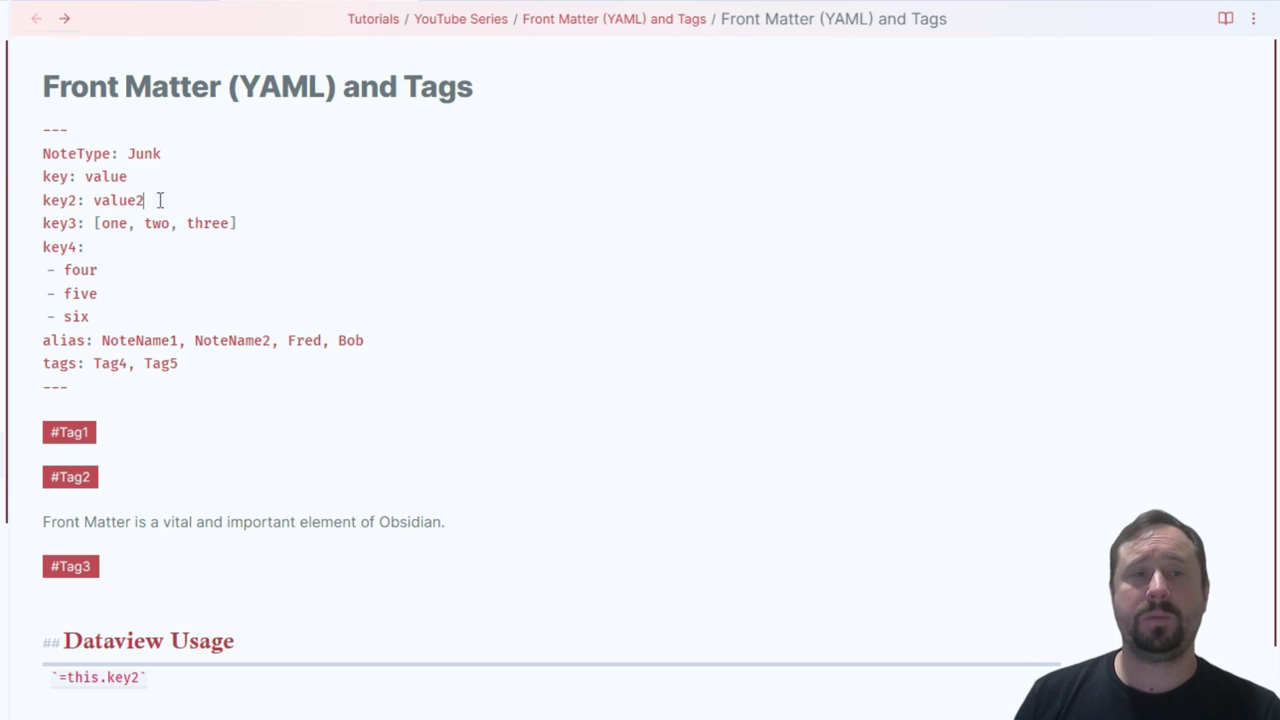
drag(159, 200, 29, 190)
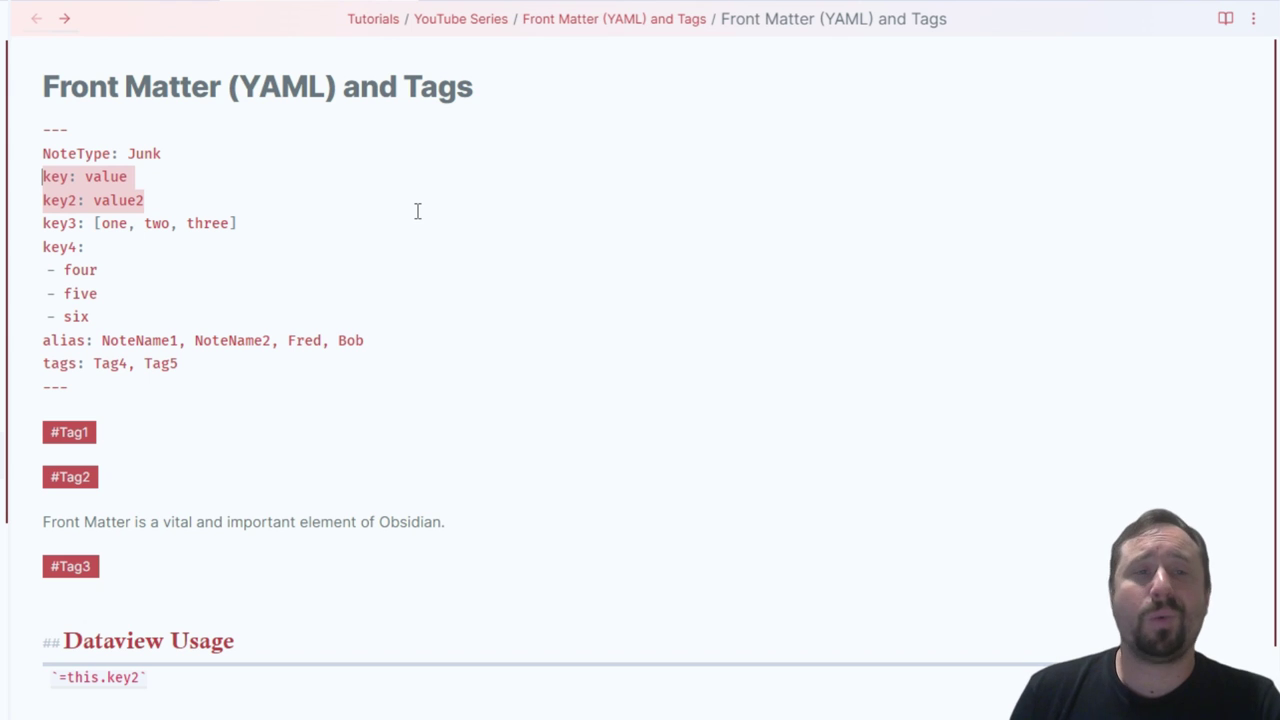
key(Right)
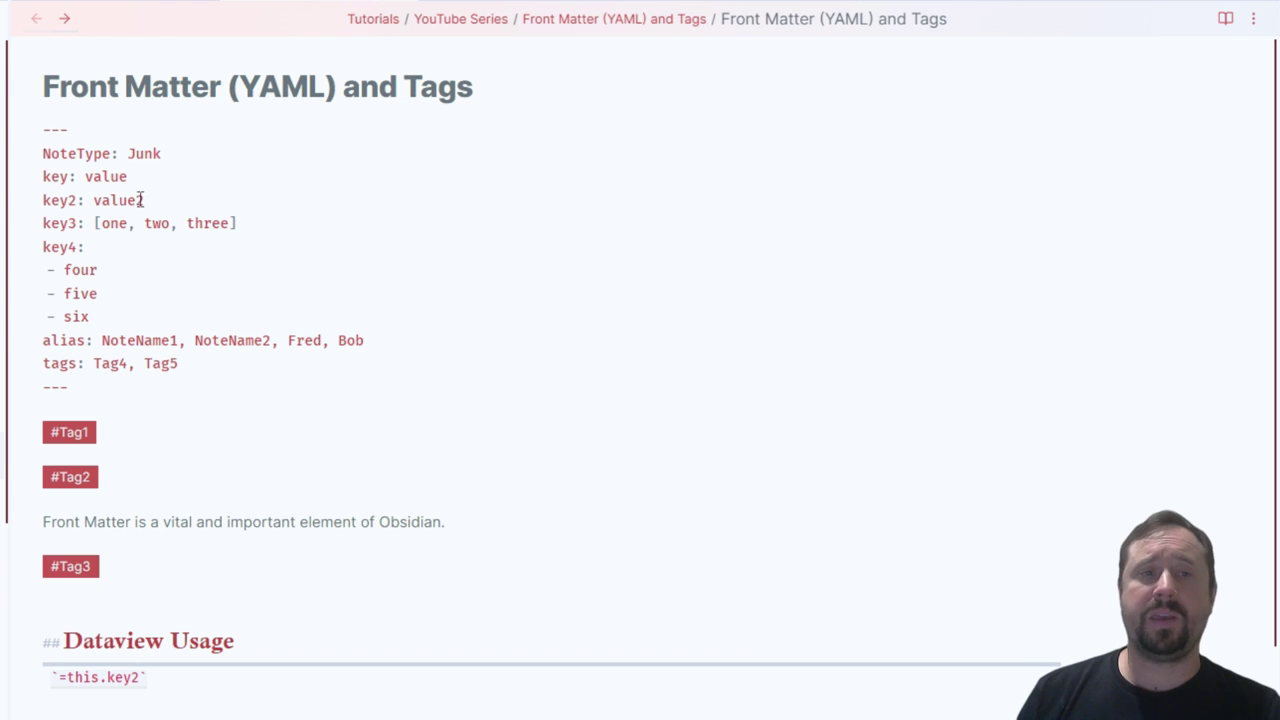
drag(141, 200, 3, 160)
click(277, 162)
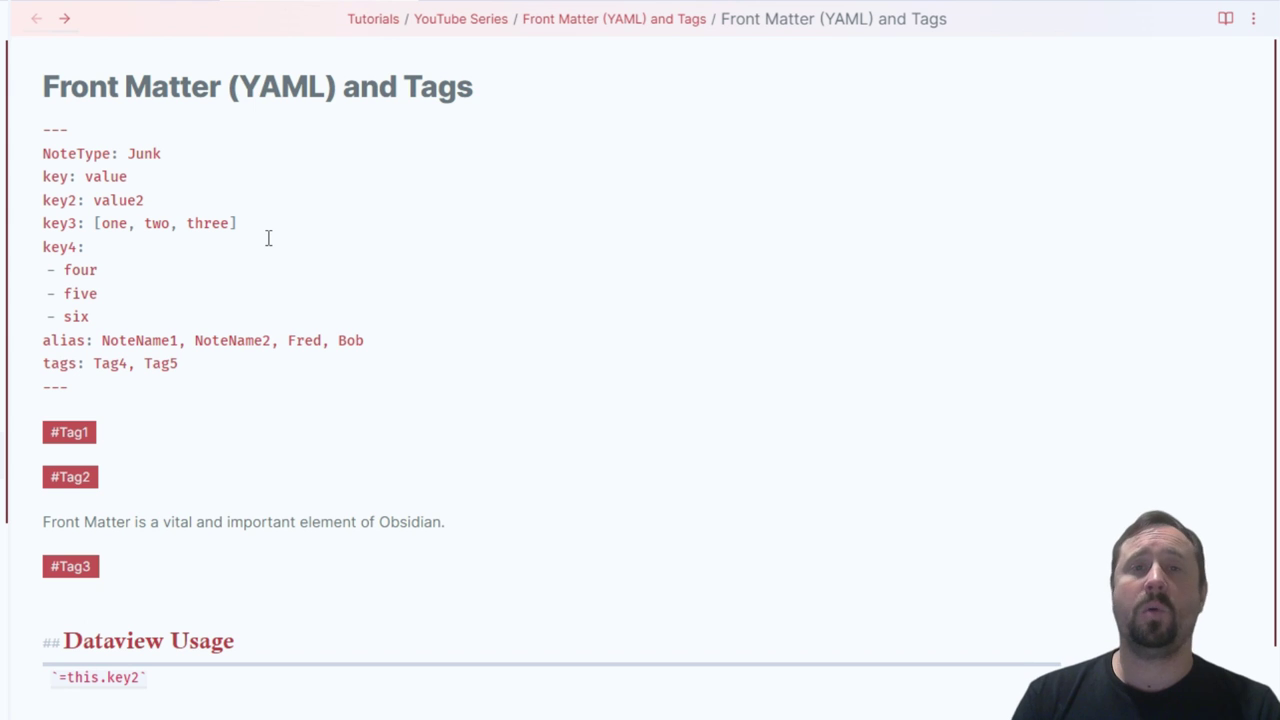
Step: Highlight the key3 line and each of its bracketed list values one, two and three, then clear the selection
drag(240, 223, 42, 231)
click(346, 223)
double_click(112, 223)
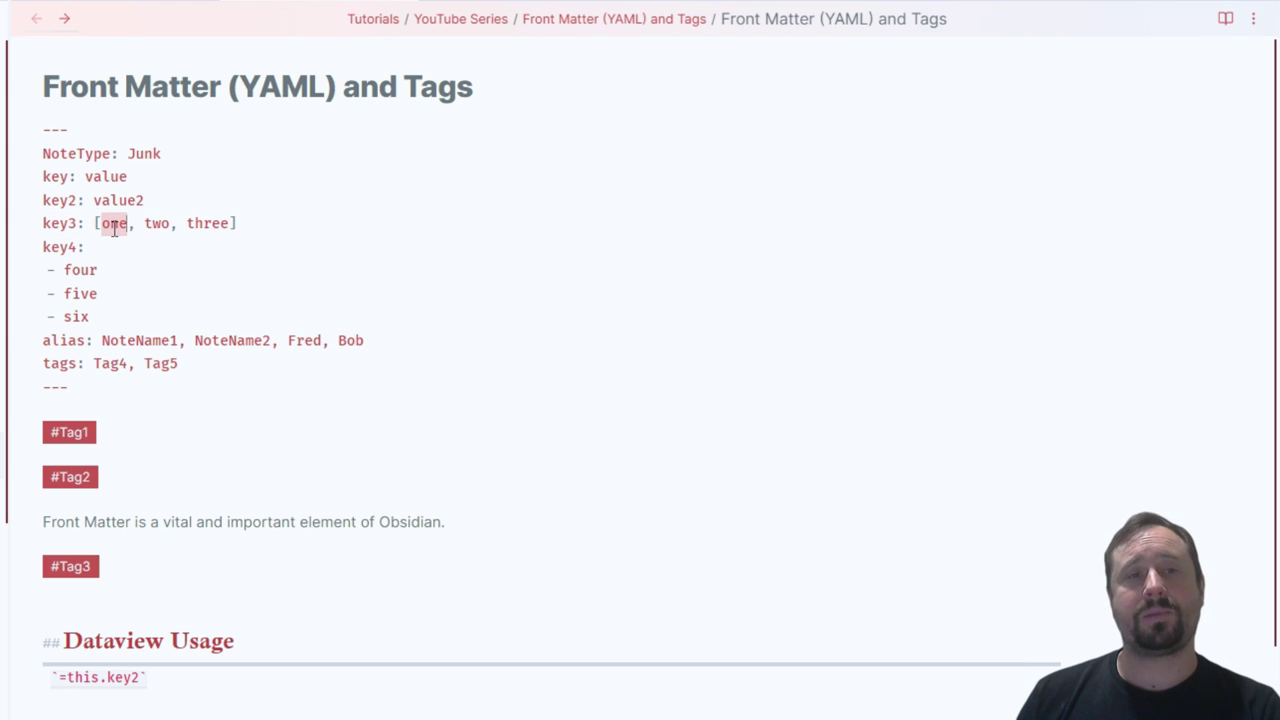
double_click(155, 223)
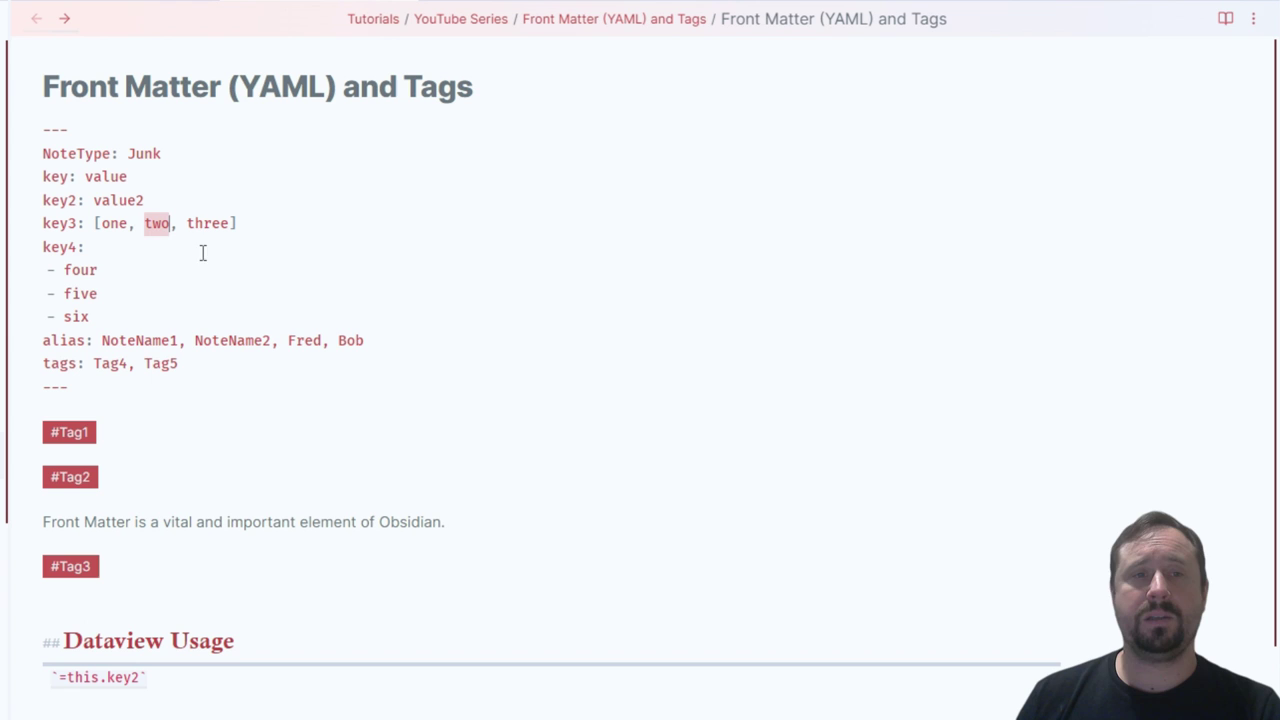
double_click(207, 223)
click(434, 323)
Step: Highlight key4 and each of its dashed list values four, five and six, then clear the selection
double_click(57, 247)
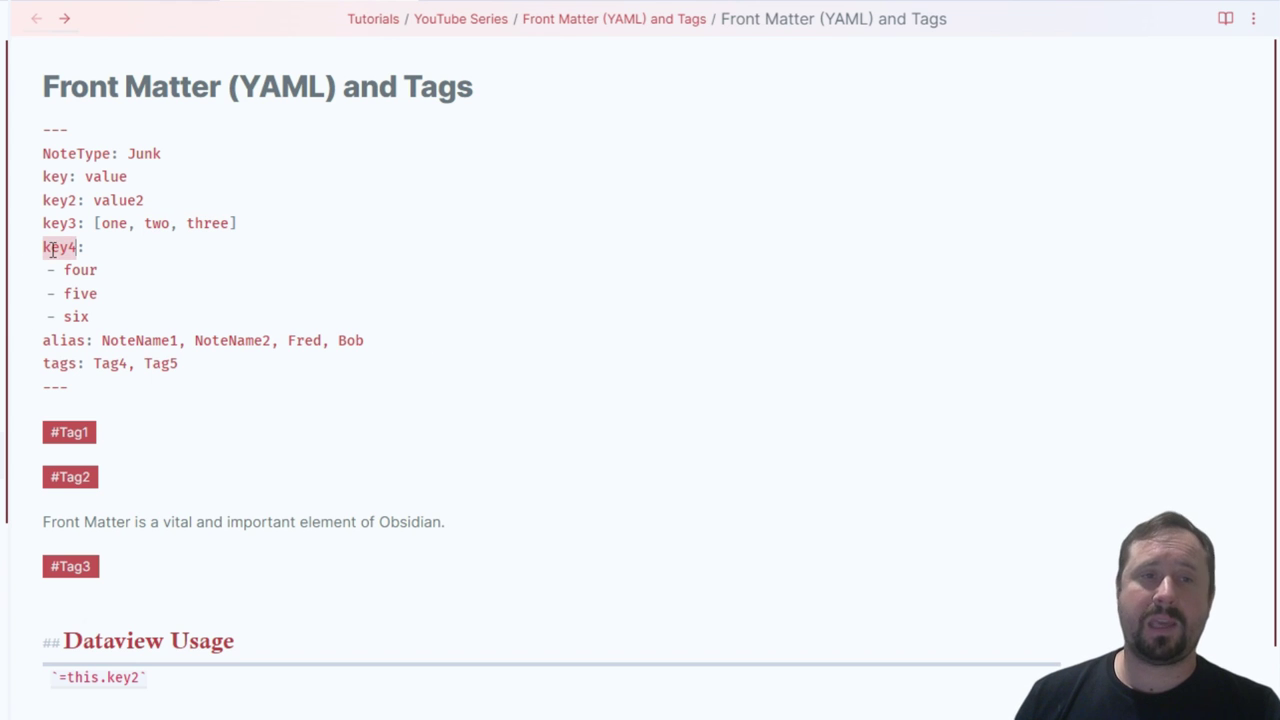
double_click(80, 270)
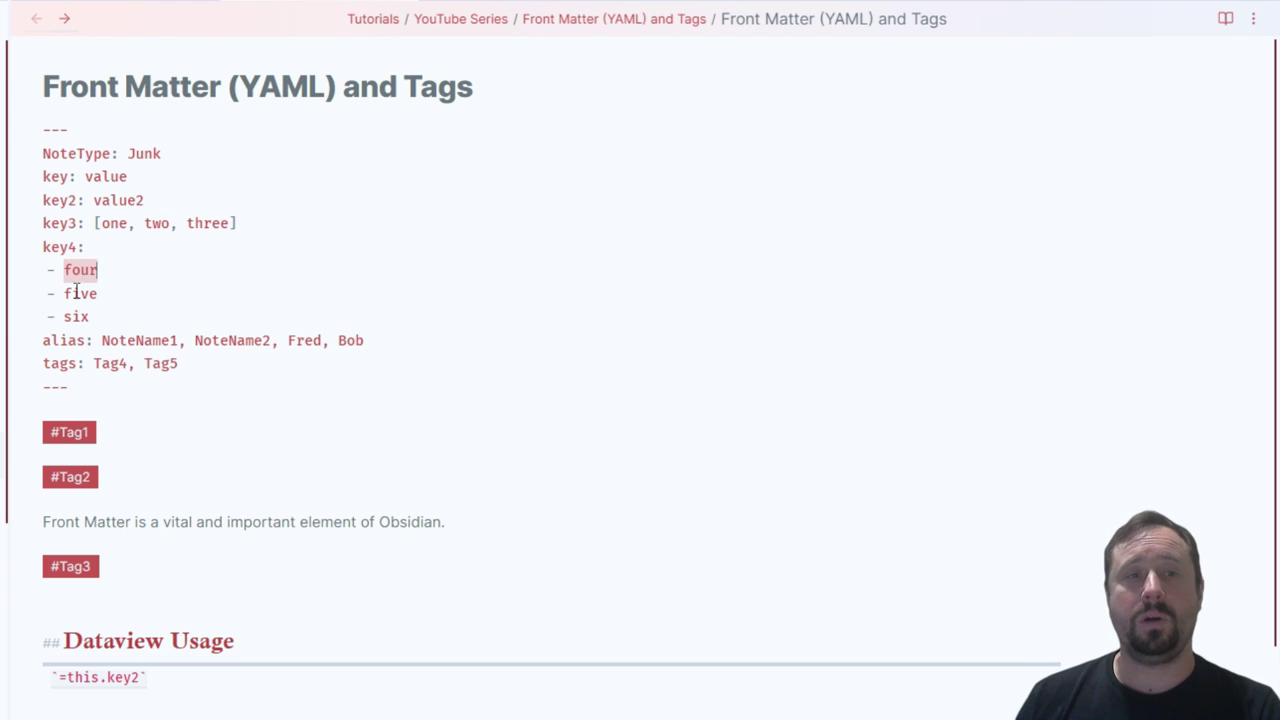
double_click(82, 294)
double_click(80, 317)
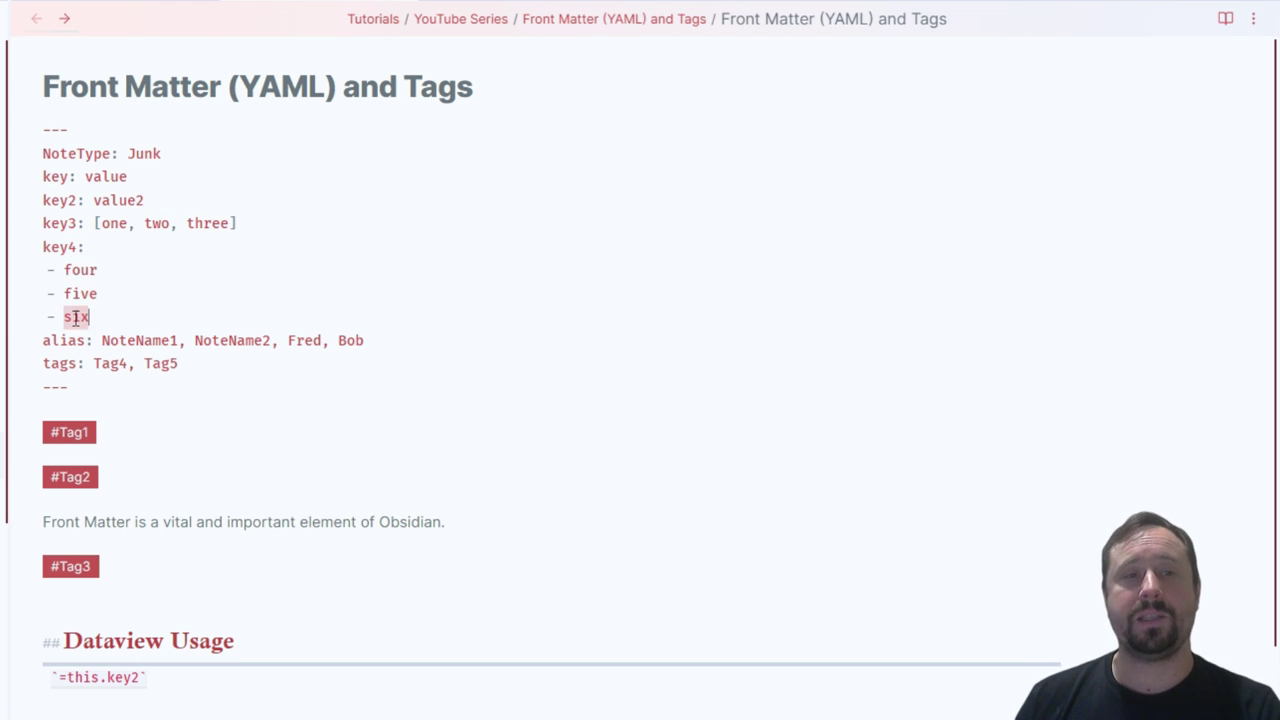
click(265, 298)
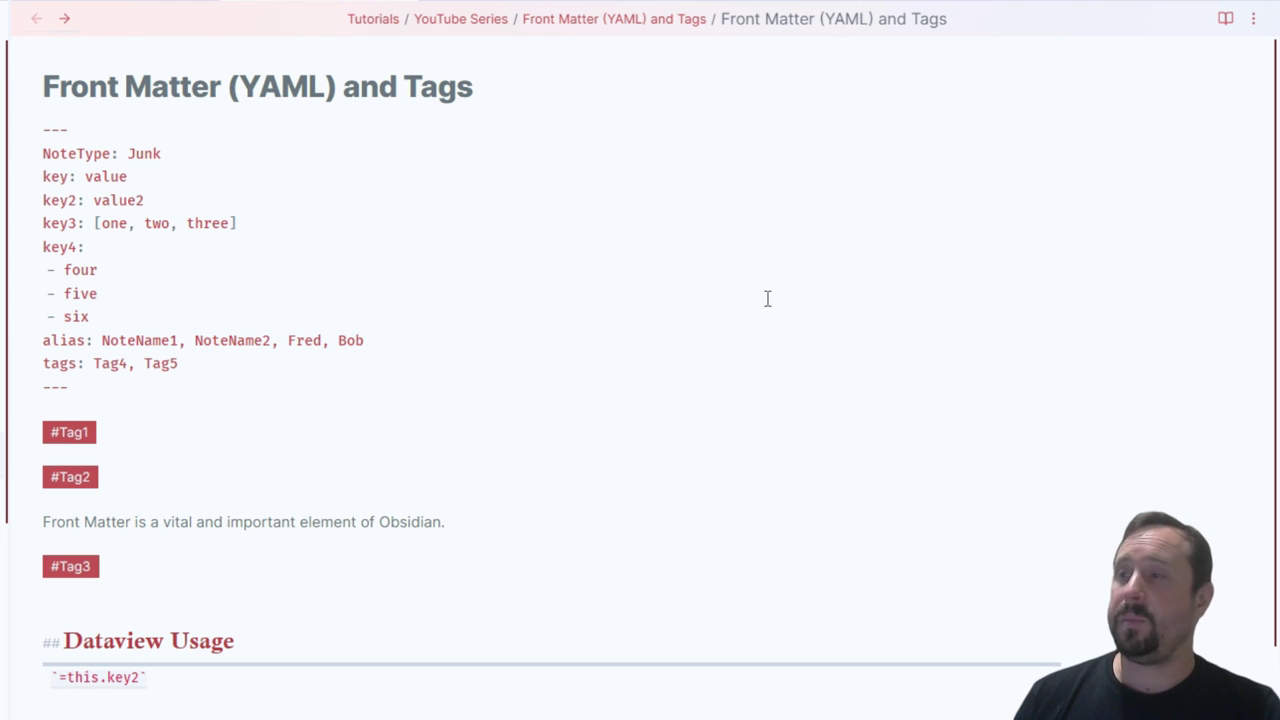
Step: Highlight each of the four comma-separated values on the alias line in turn
double_click(162, 340)
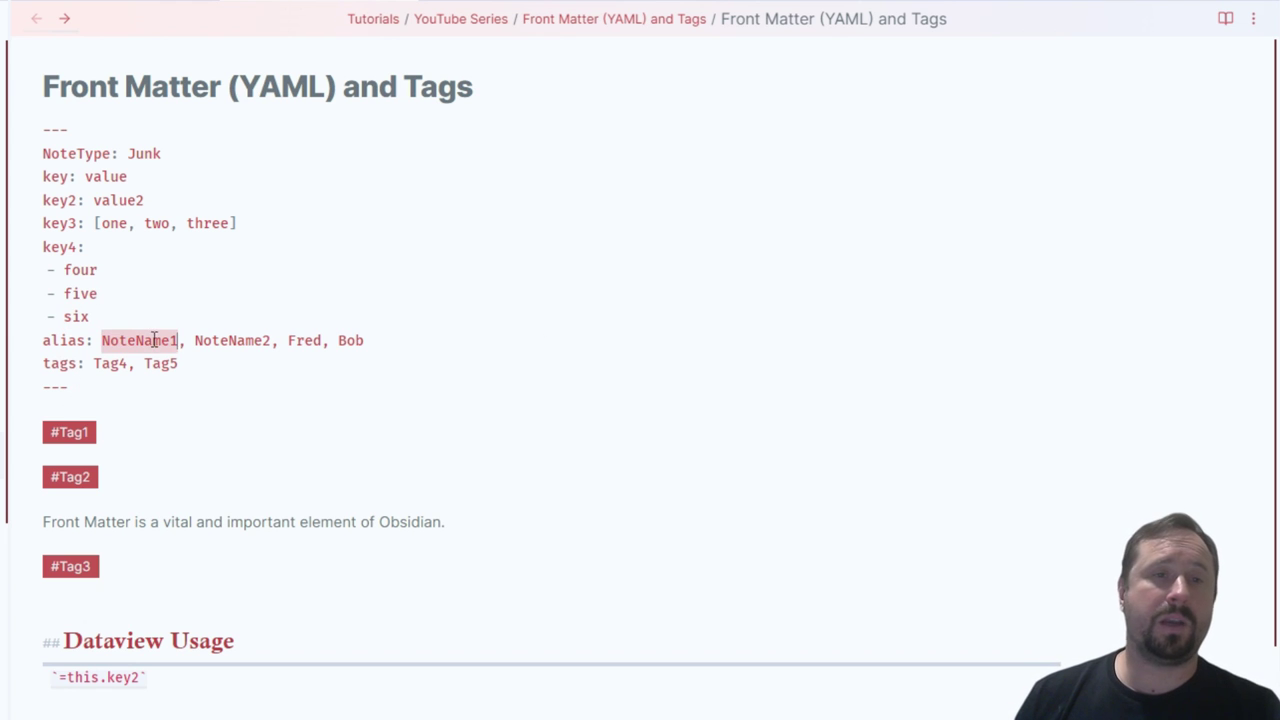
click(254, 341)
double_click(254, 341)
double_click(314, 341)
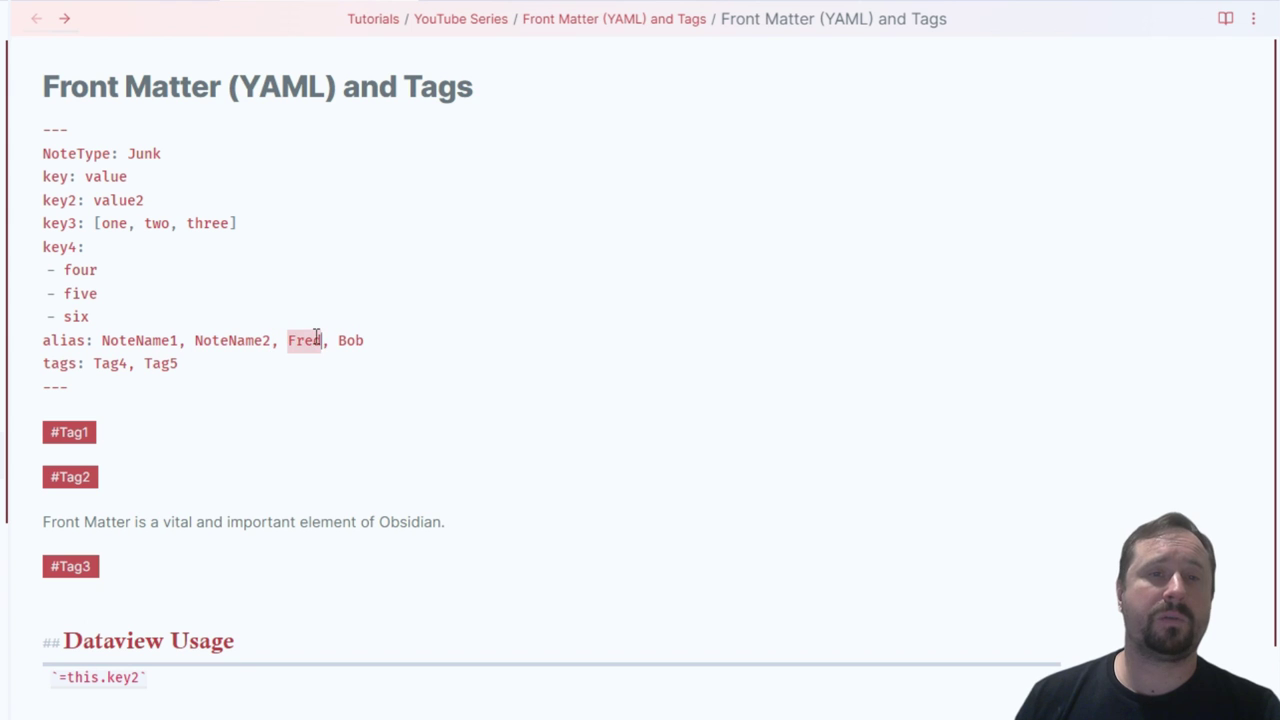
double_click(358, 340)
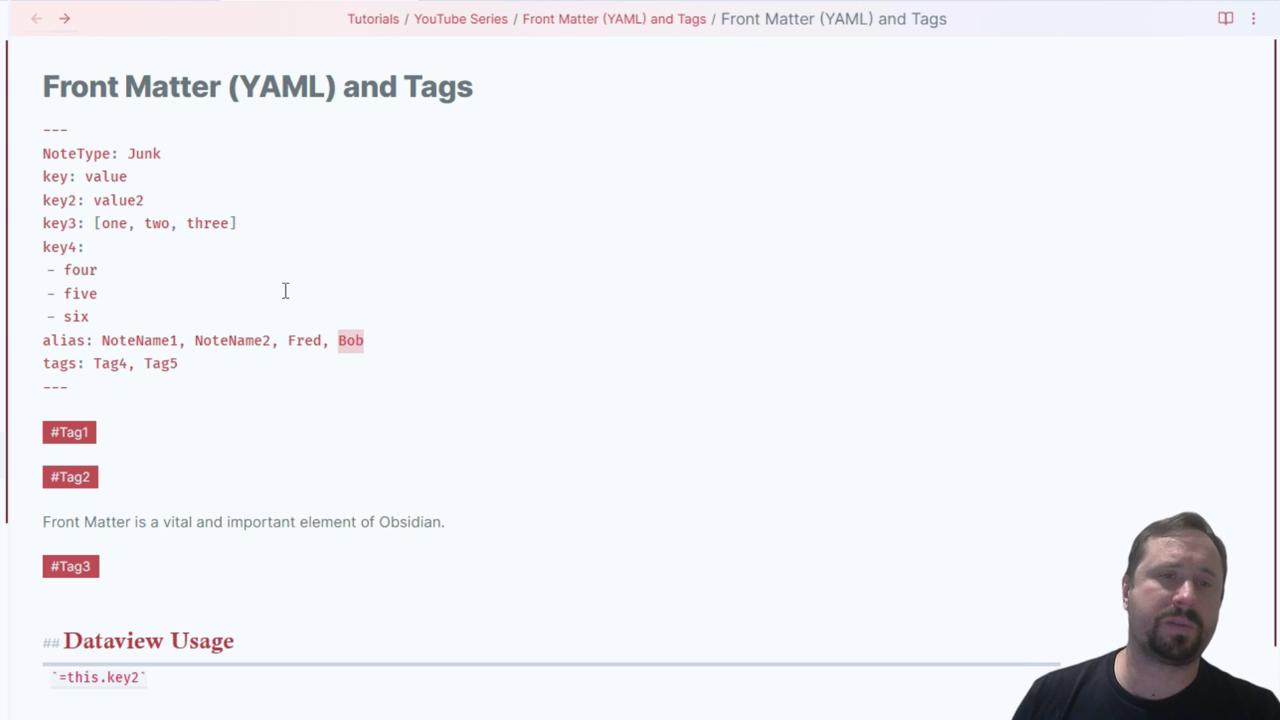
Step: Highlight the NoteType, key and key2 lines together, then highlight the bracketed key3 list line
drag(150, 195, 35, 148)
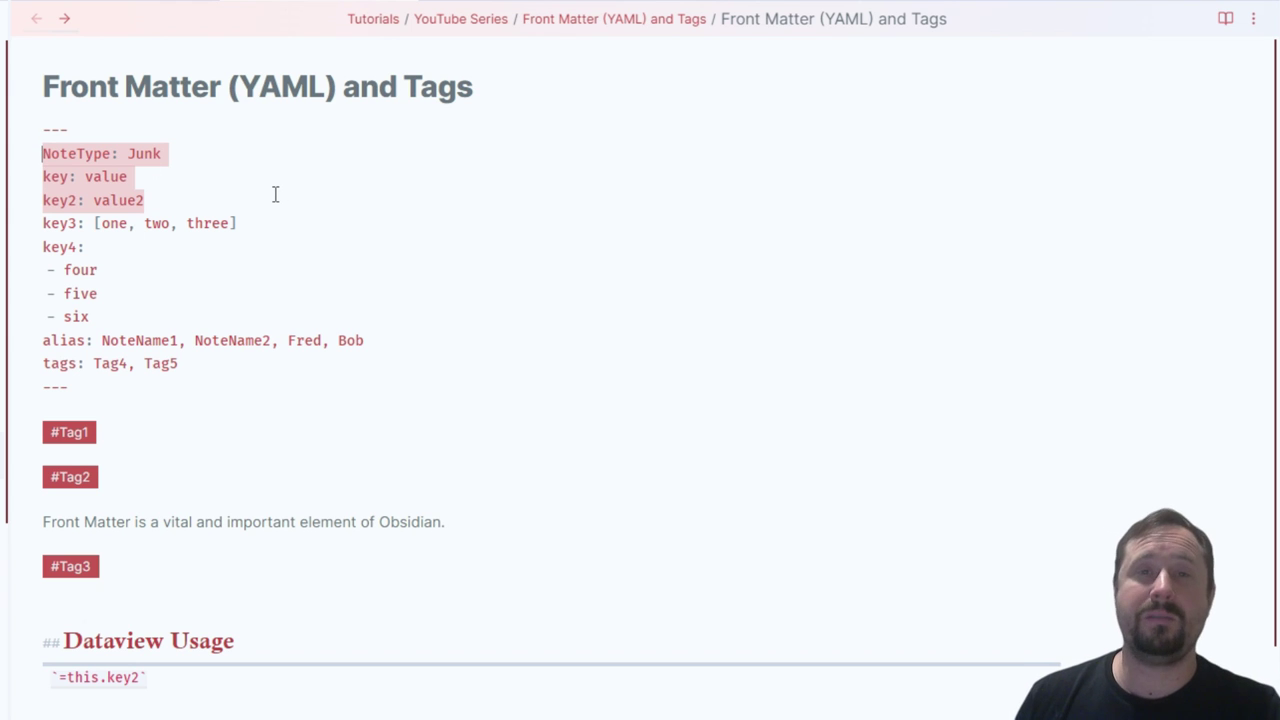
click(341, 221)
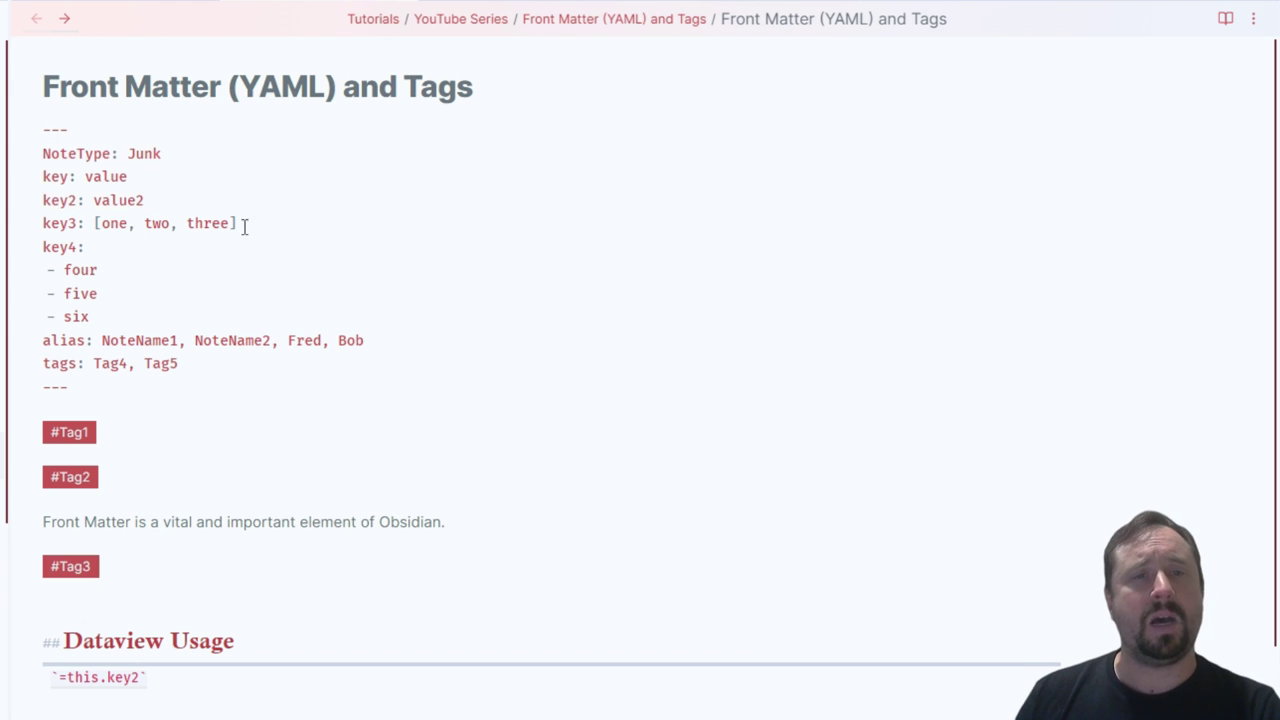
drag(243, 222, 42, 222)
click(155, 270)
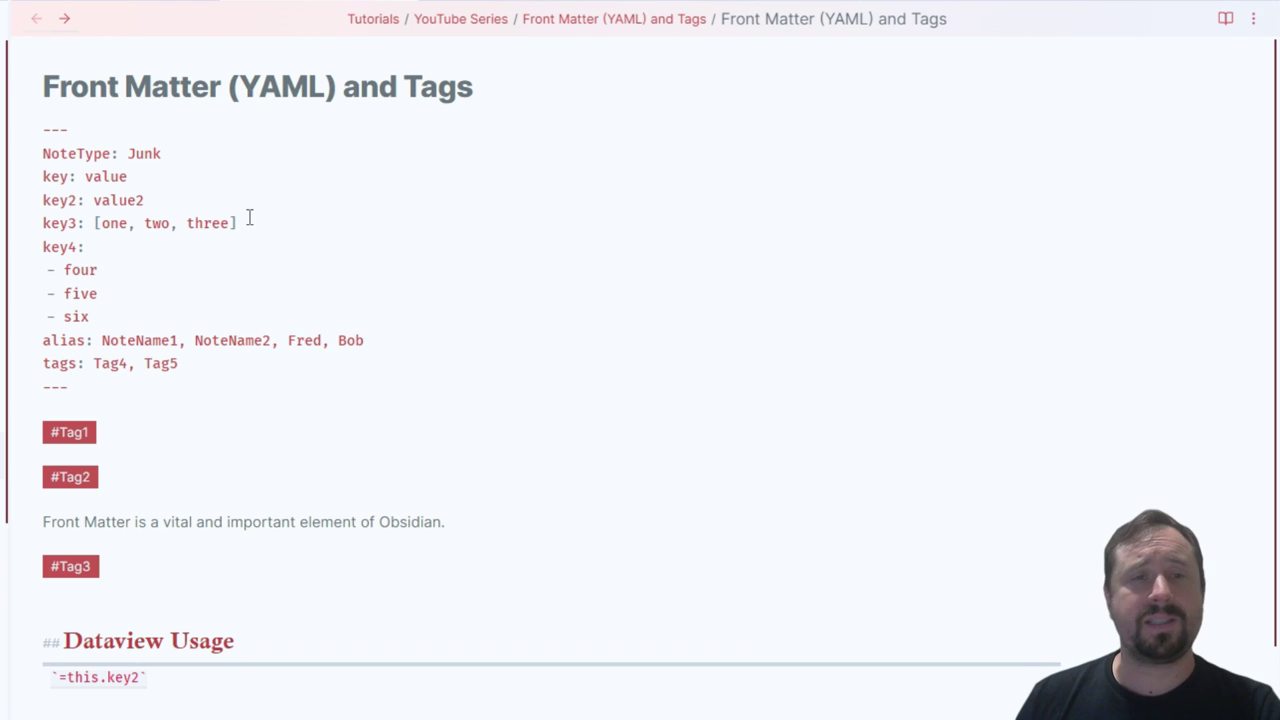
drag(243, 222, 20, 230)
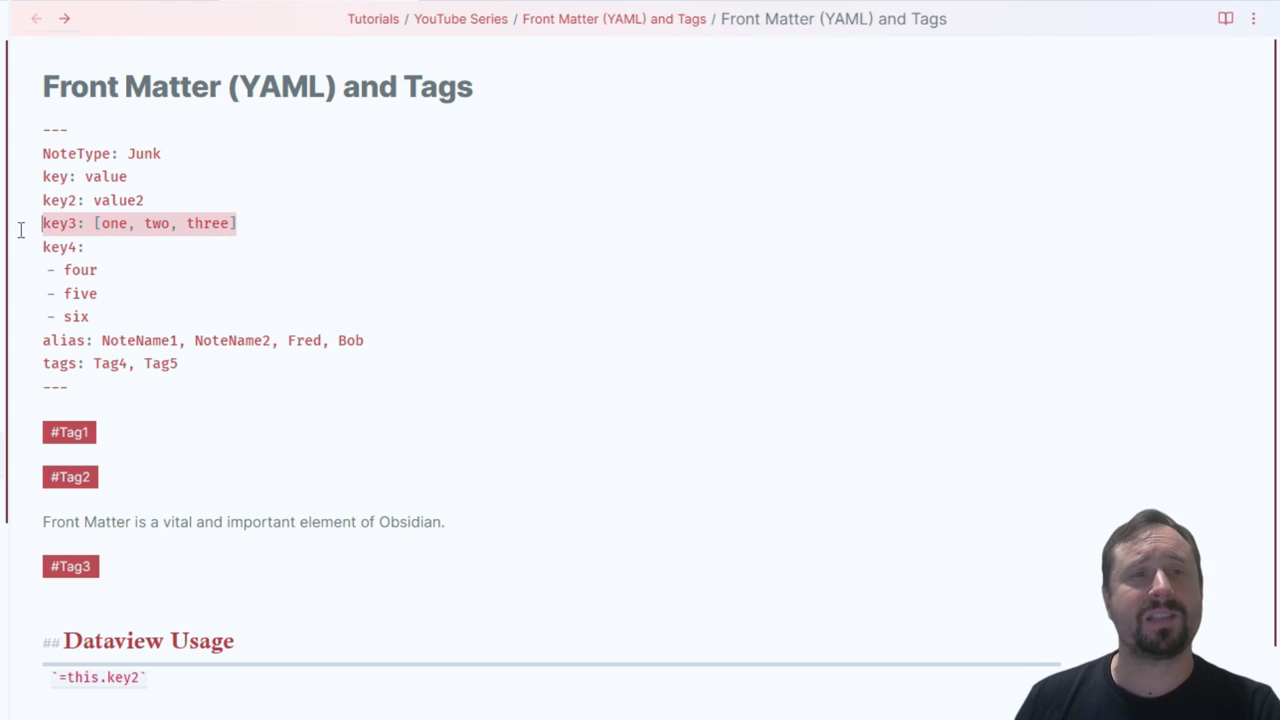
click(345, 270)
drag(262, 226, 20, 224)
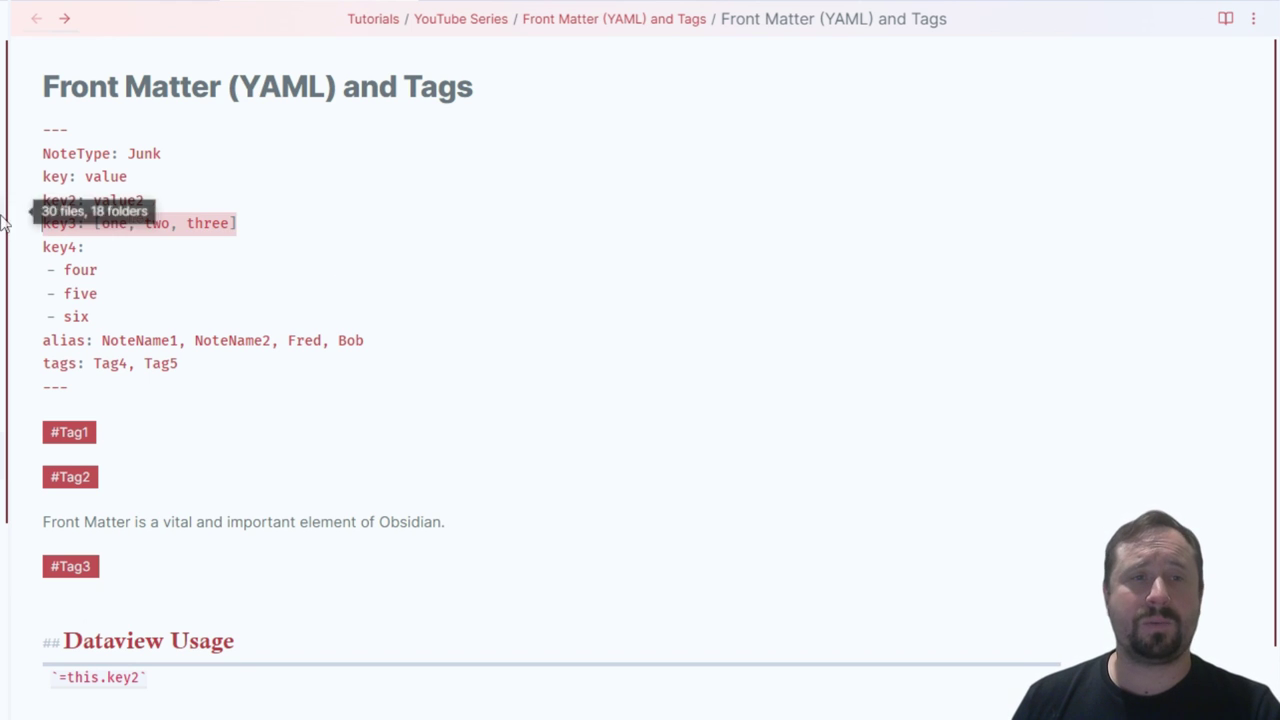
Step: Highlight the key4 block with its dashed values, then the whole alias line, and clear the selection
drag(90, 316, 26, 243)
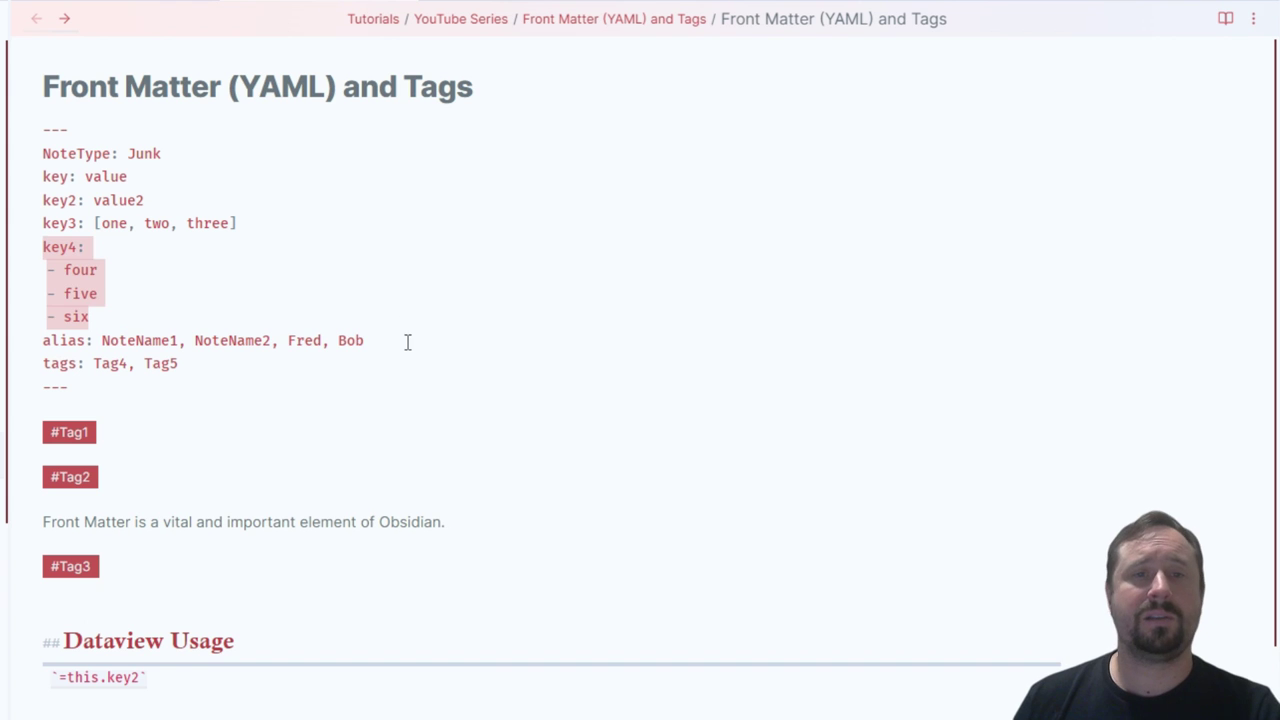
drag(406, 340, 38, 342)
click(366, 280)
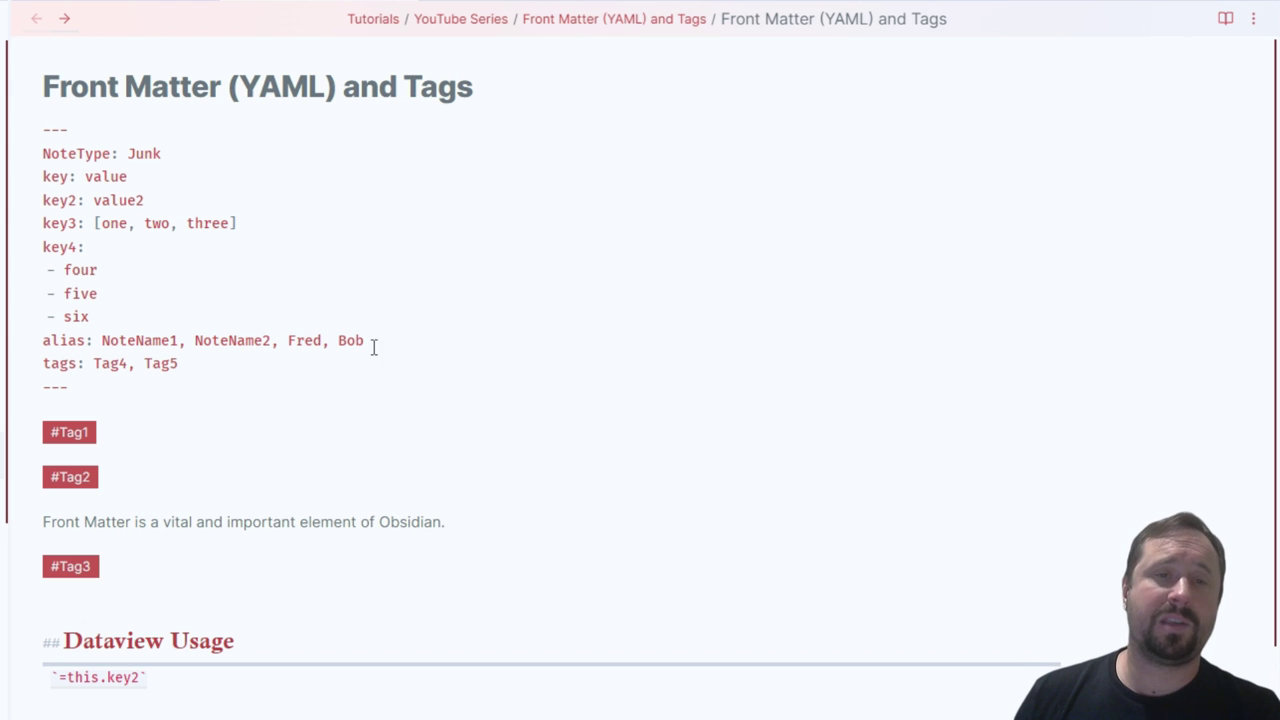
Step: Highlight all the alias values together, then the alias key itself and the third alias value
drag(368, 341, 104, 341)
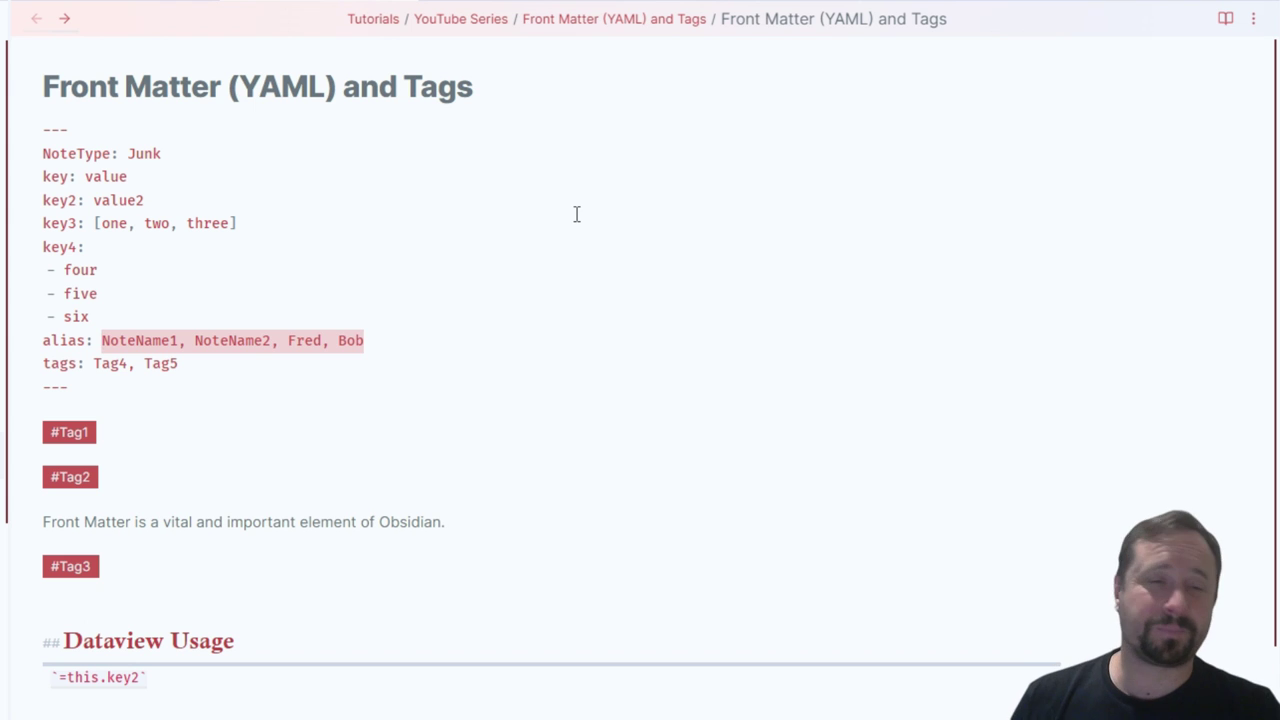
click(716, 279)
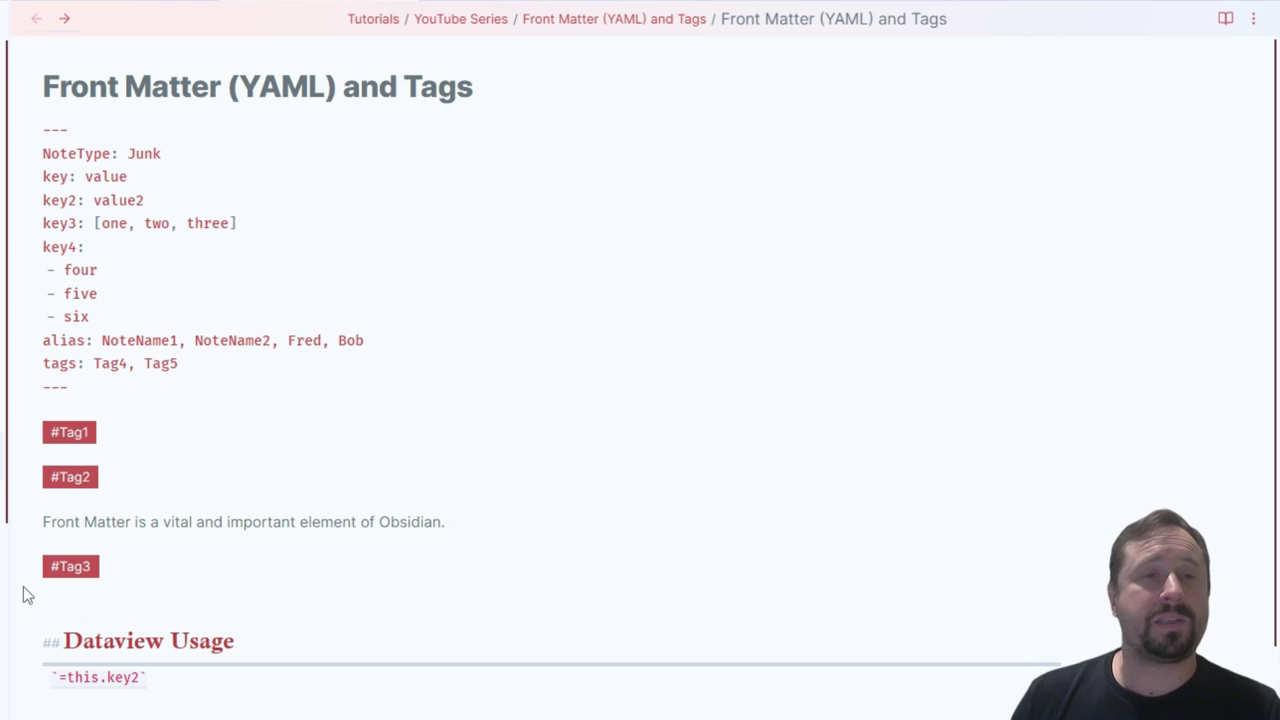
double_click(62, 342)
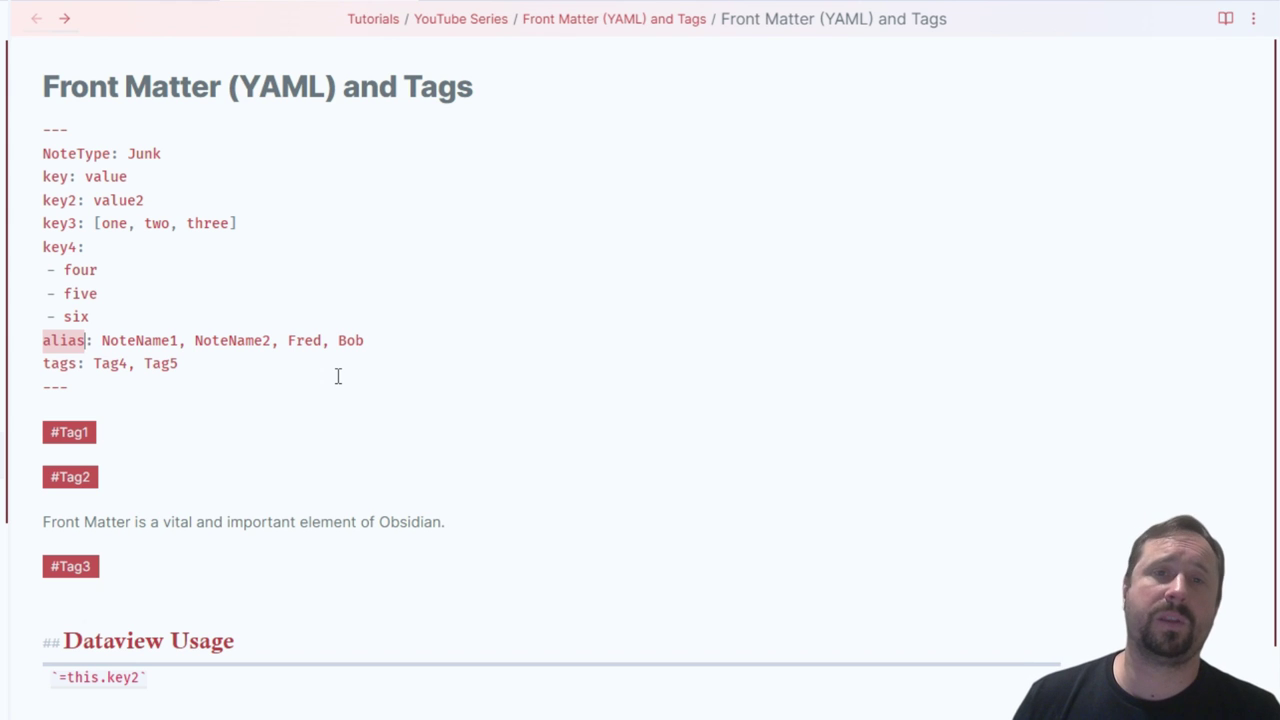
click(380, 338)
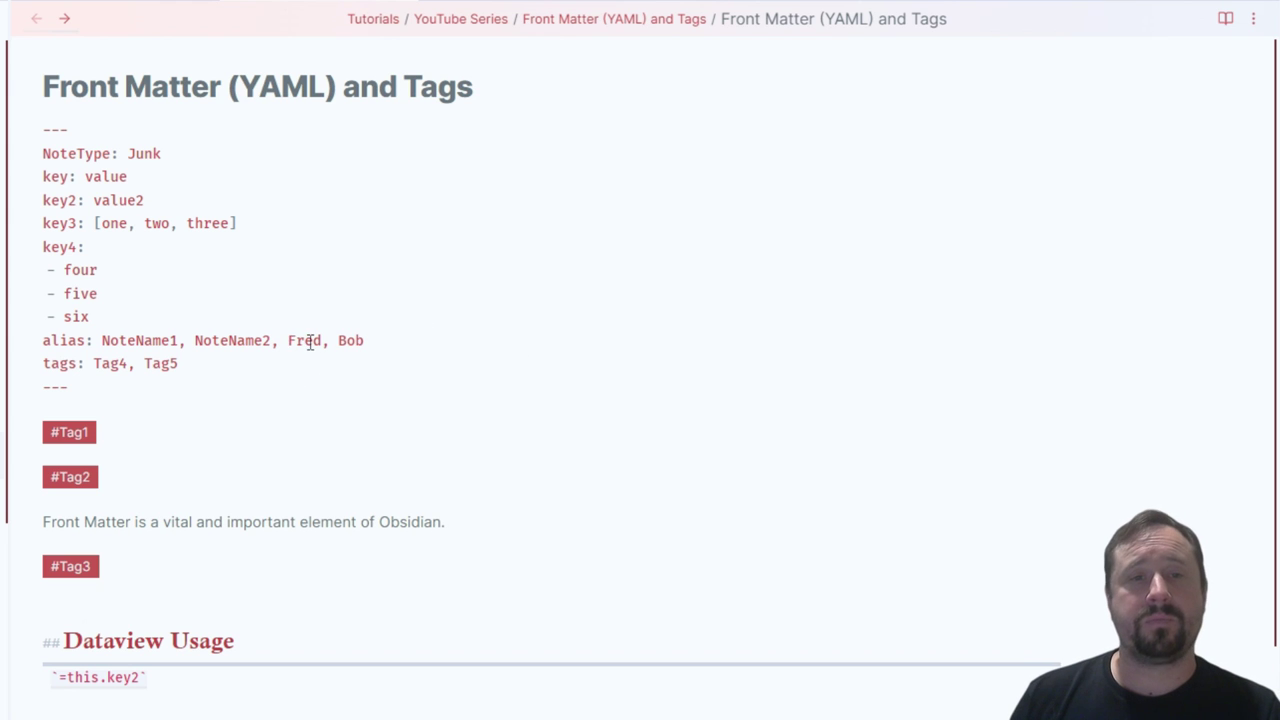
drag(286, 341, 322, 341)
Step: Append Goblin and Goblins as comma-separated values at the end of the alias line
click(366, 341)
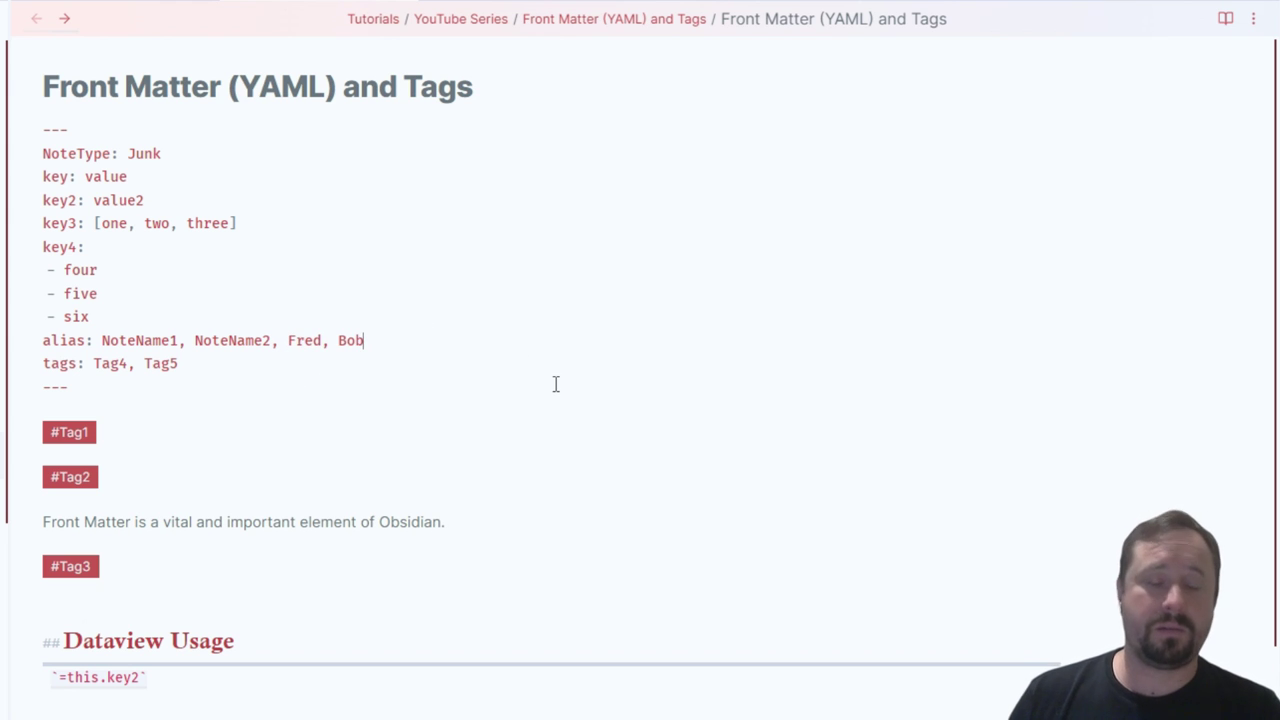
text(, Goblin)
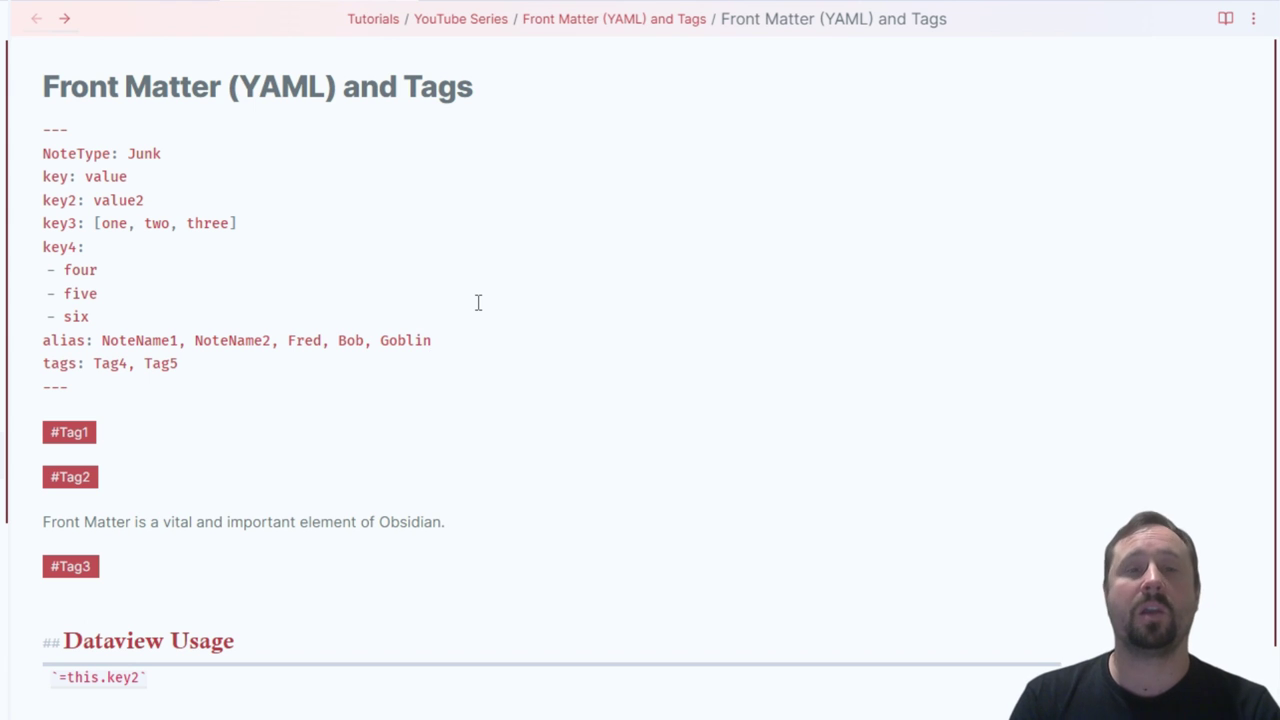
text(, )
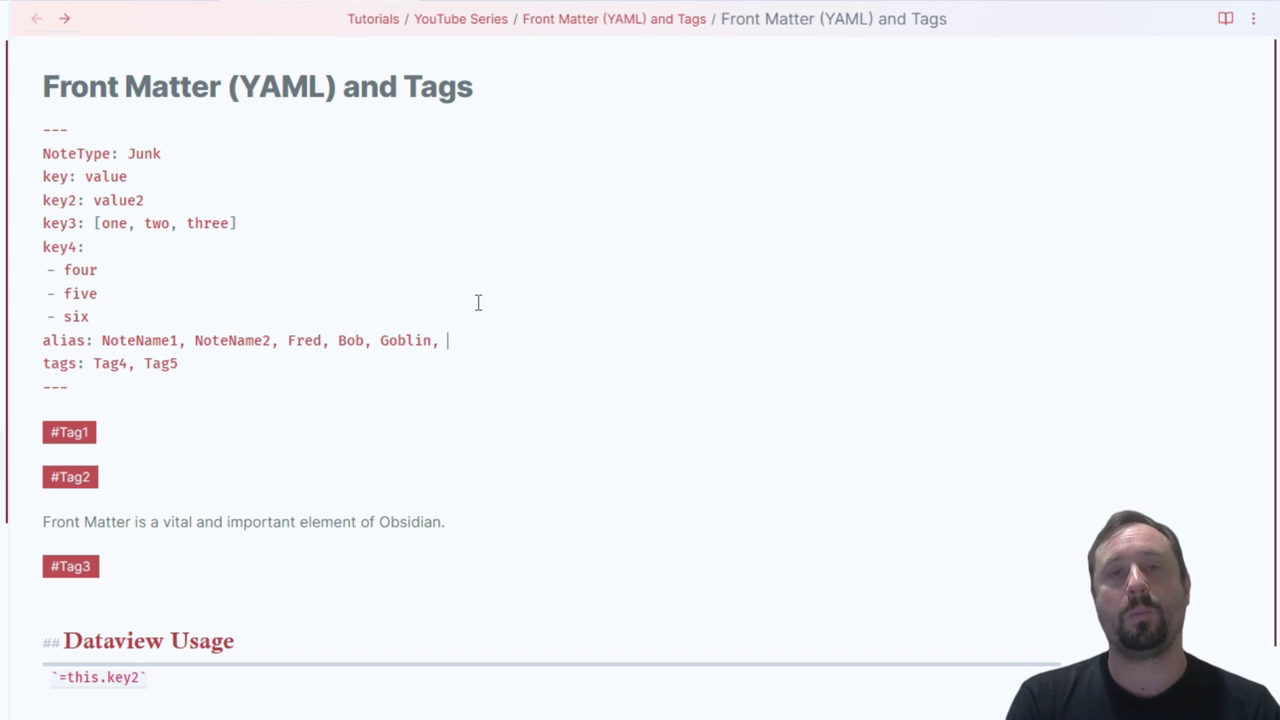
text(Goblins)
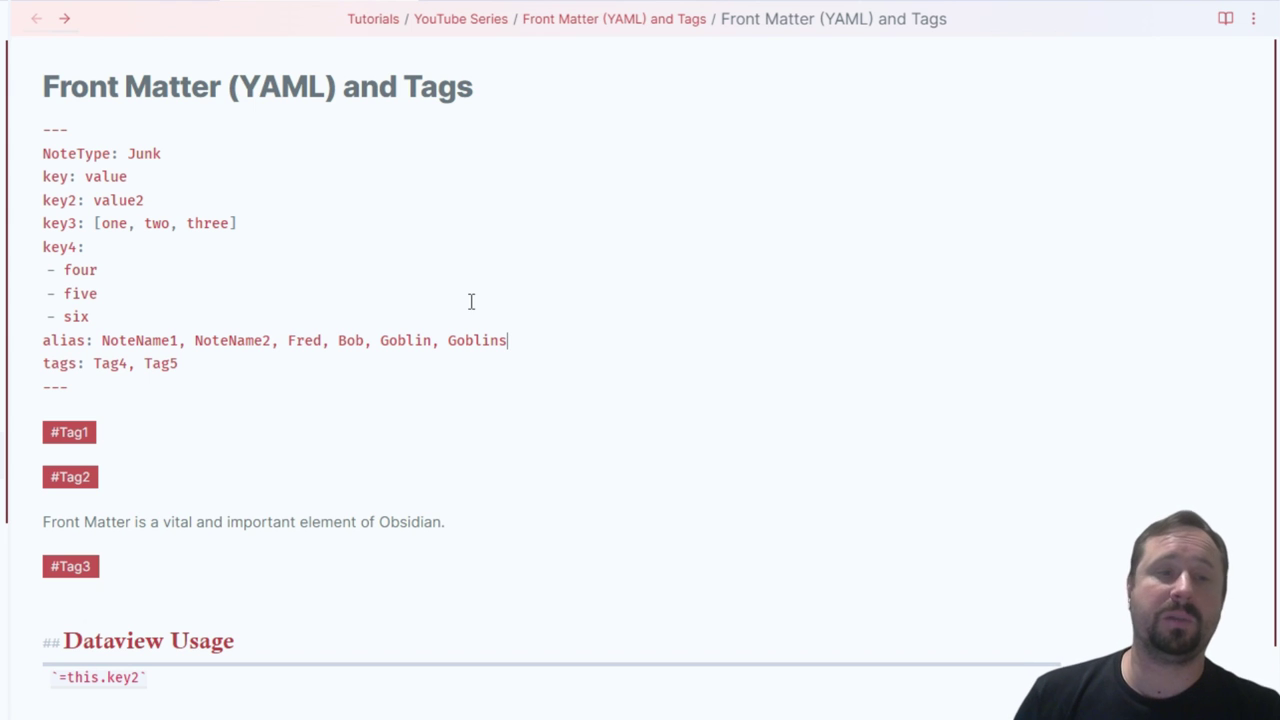
Step: Add an extra line below #Tag3 and insert a suggested link to goblins there, then highlight the alias line
click(140, 605)
key(Return)
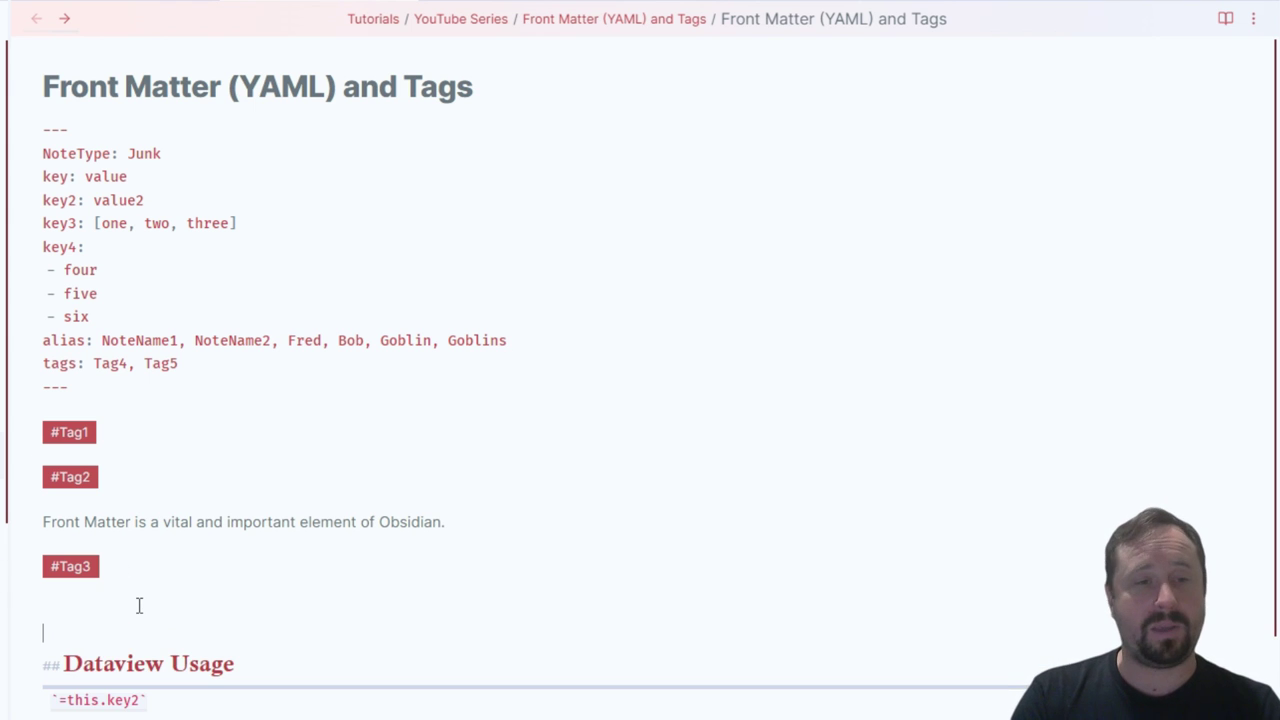
key(Up)
text(Gobli)
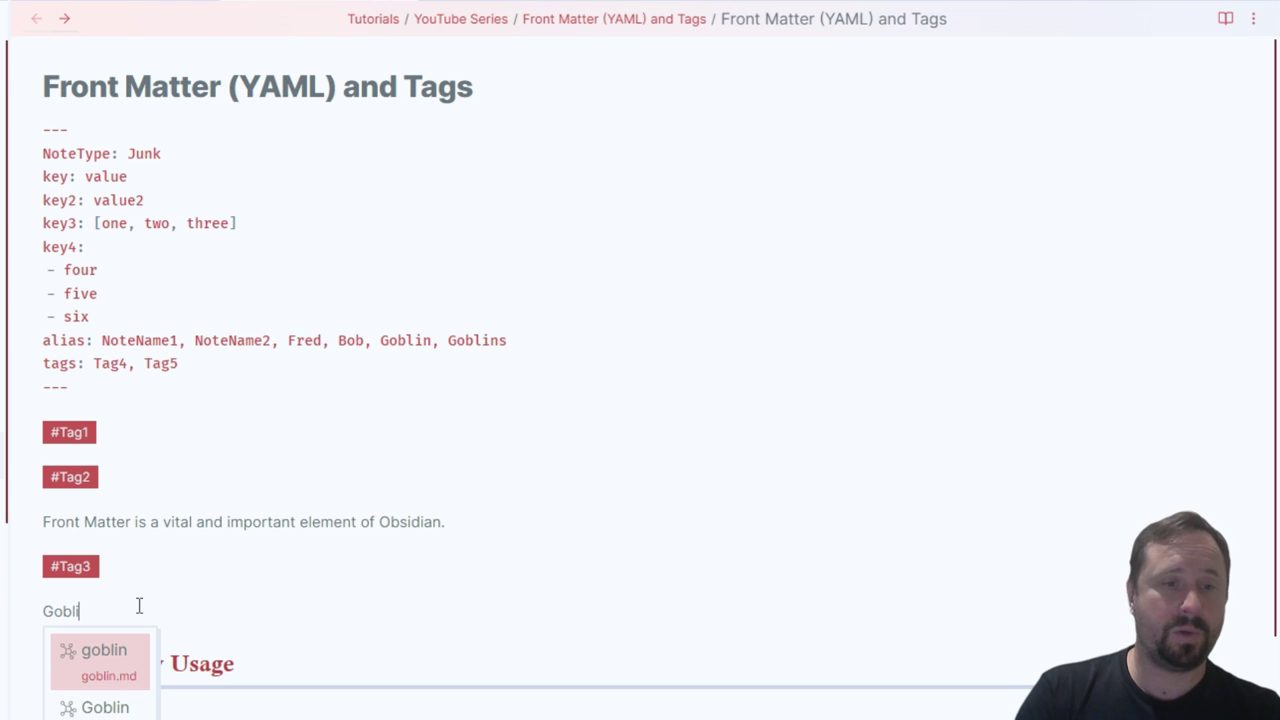
text(ns)
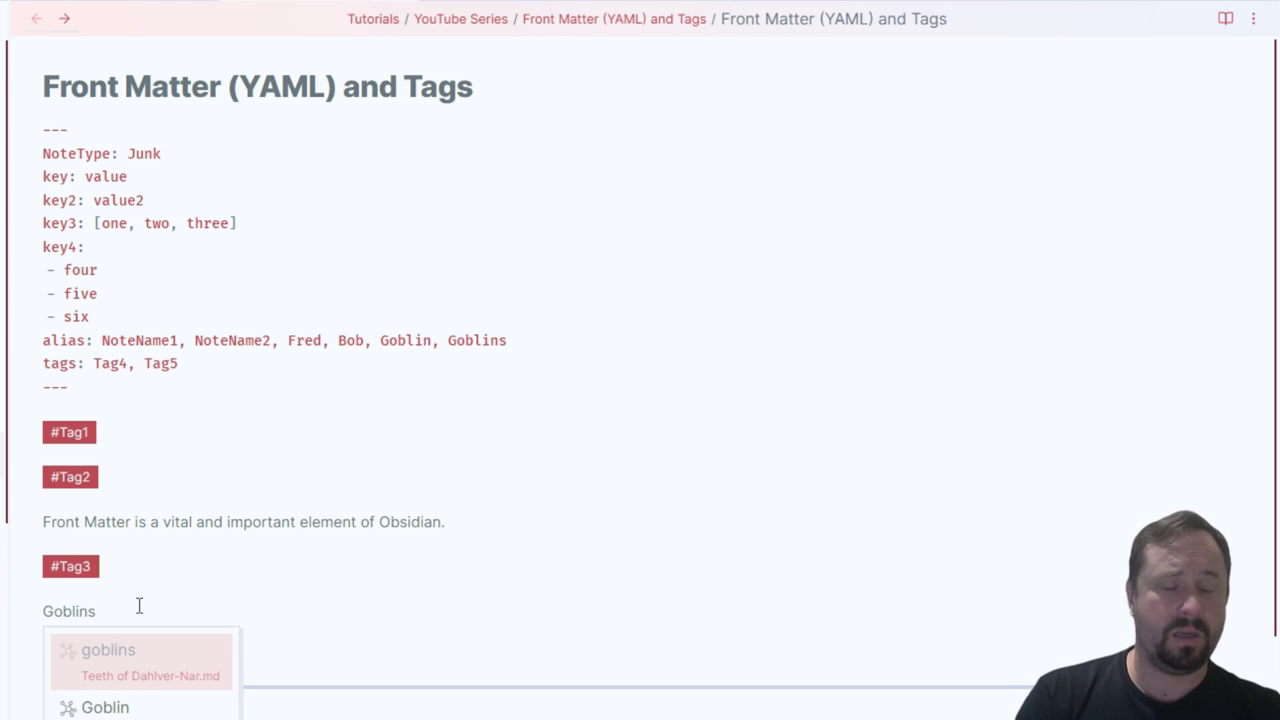
key(Return)
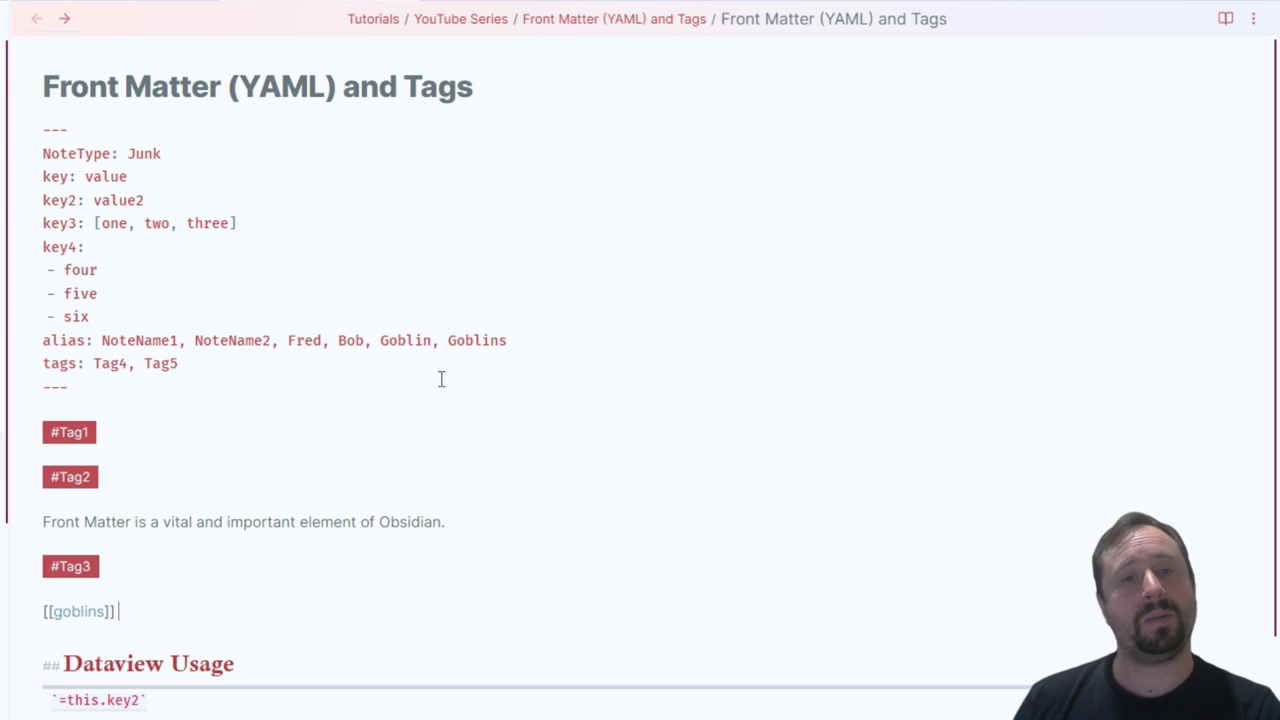
drag(523, 340, 26, 343)
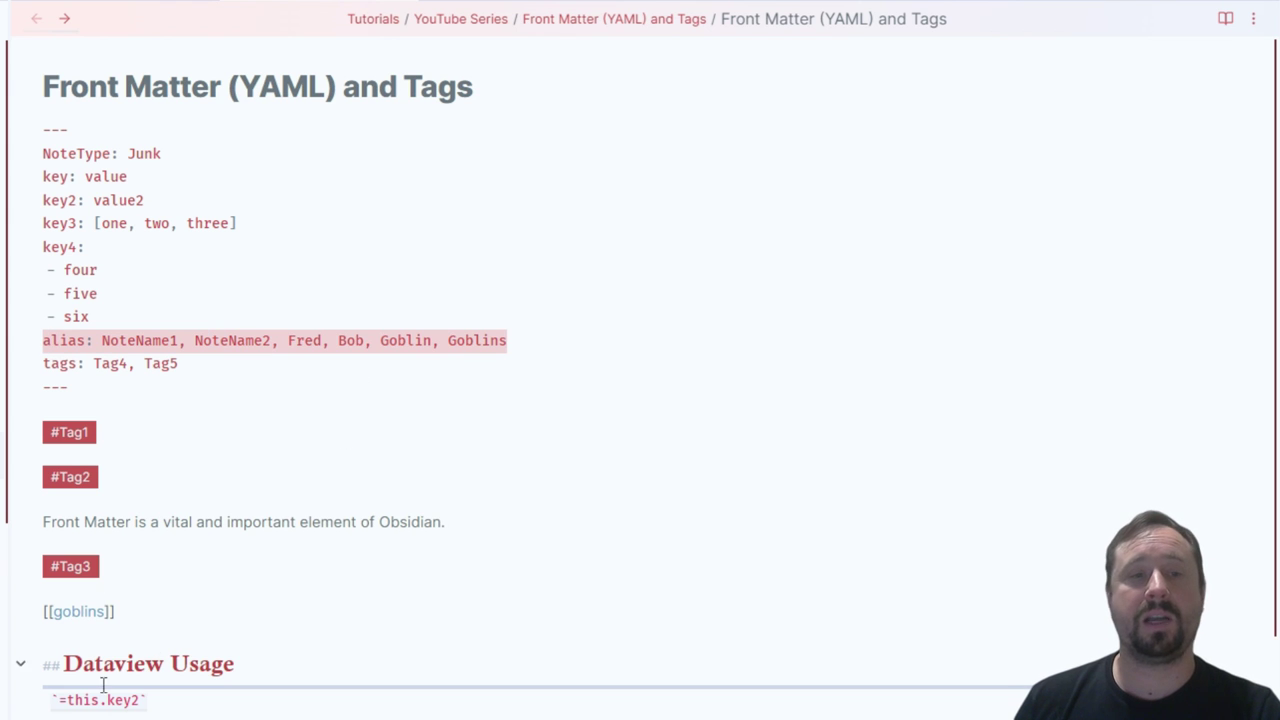
Step: Replace the goblins link with a link to the note in Tutorials/YouTube Series/Buttons/NPCs that shares the fourth alias's name
click(157, 610)
key(shift+Home)
key(BackSpace)
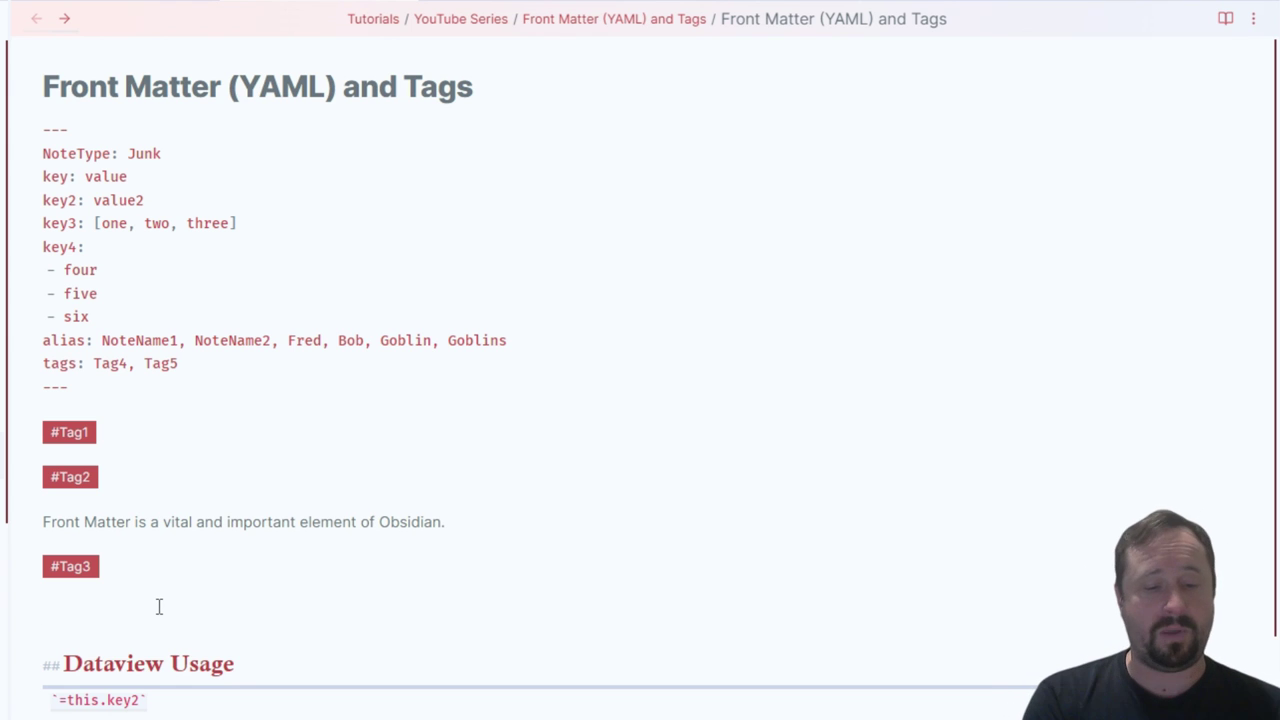
text(Bob)
key(Return)
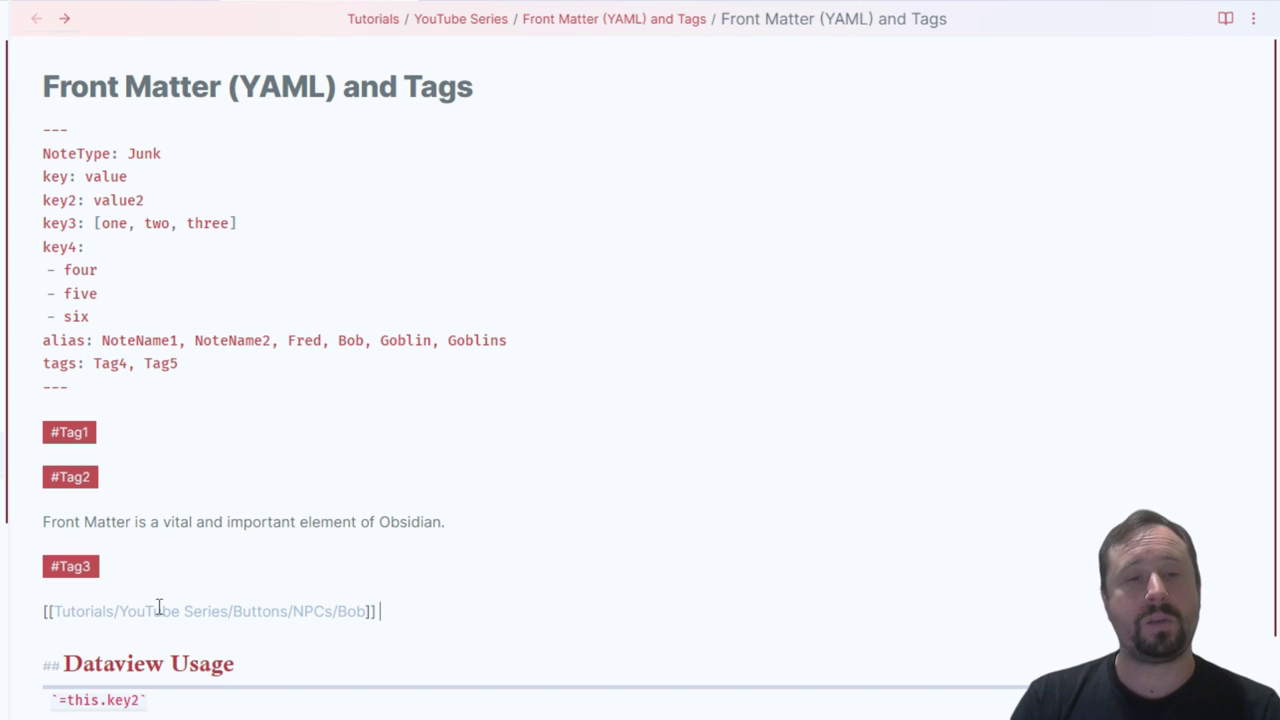
Step: Delete the NPCs note link and insert a link for the same name again using the second suggestion
key(shift+Home)
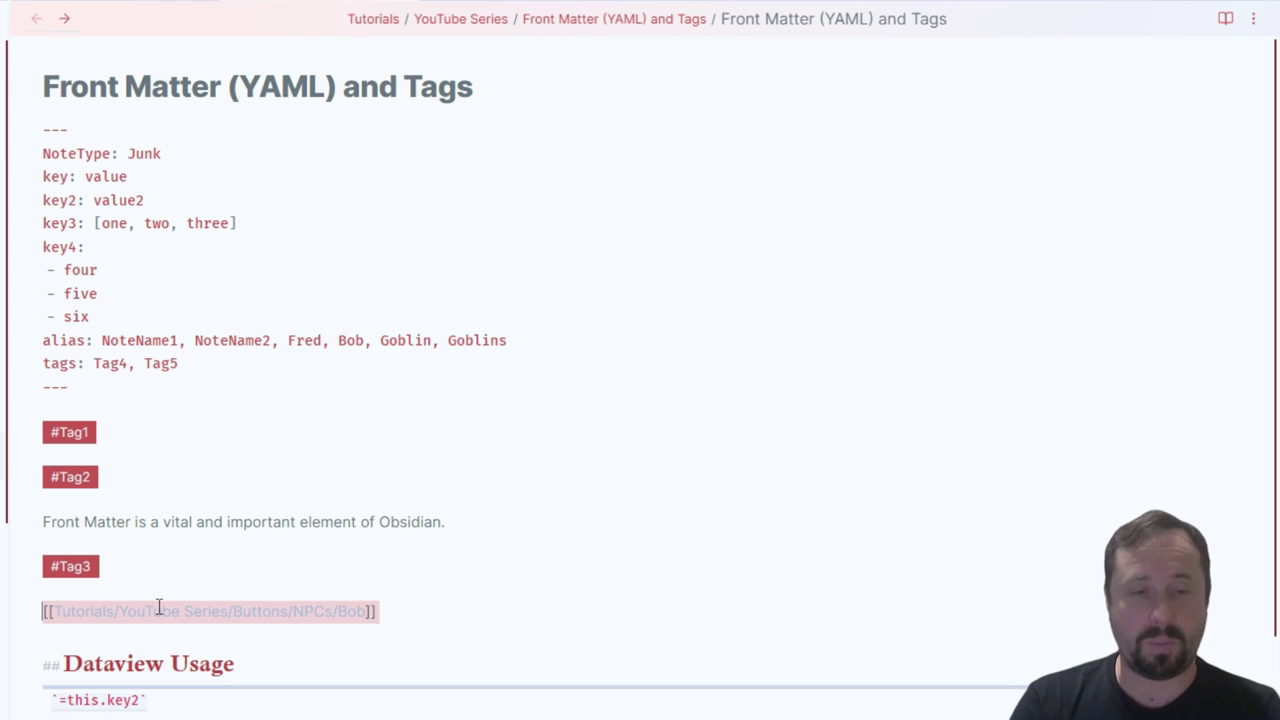
key(BackSpace)
key(BackSpace)
key(Return)
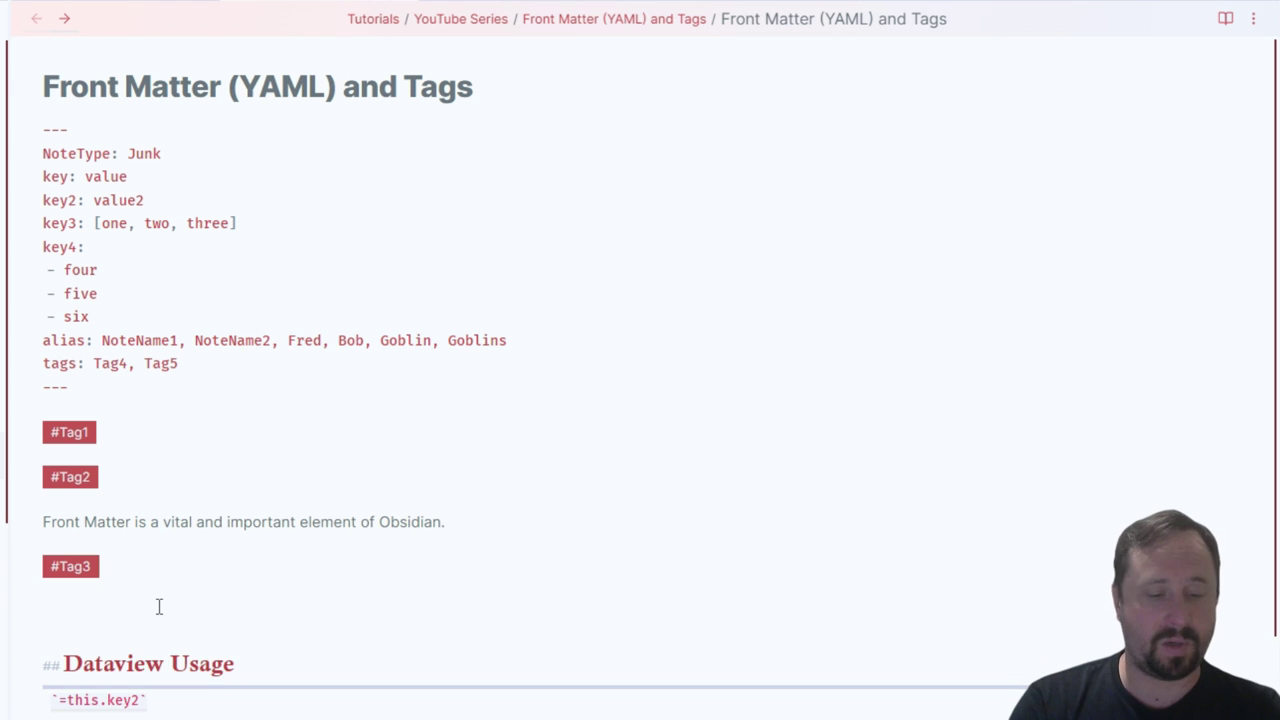
text(Bob)
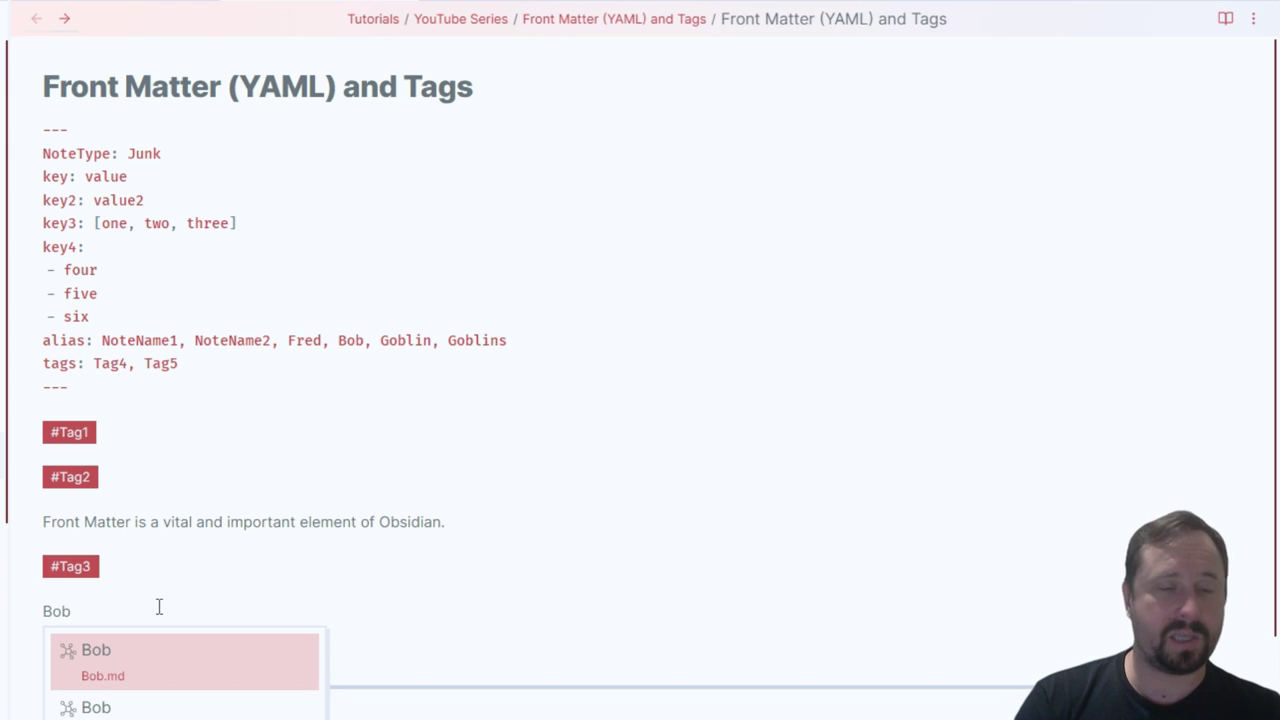
key(Down)
key(Return)
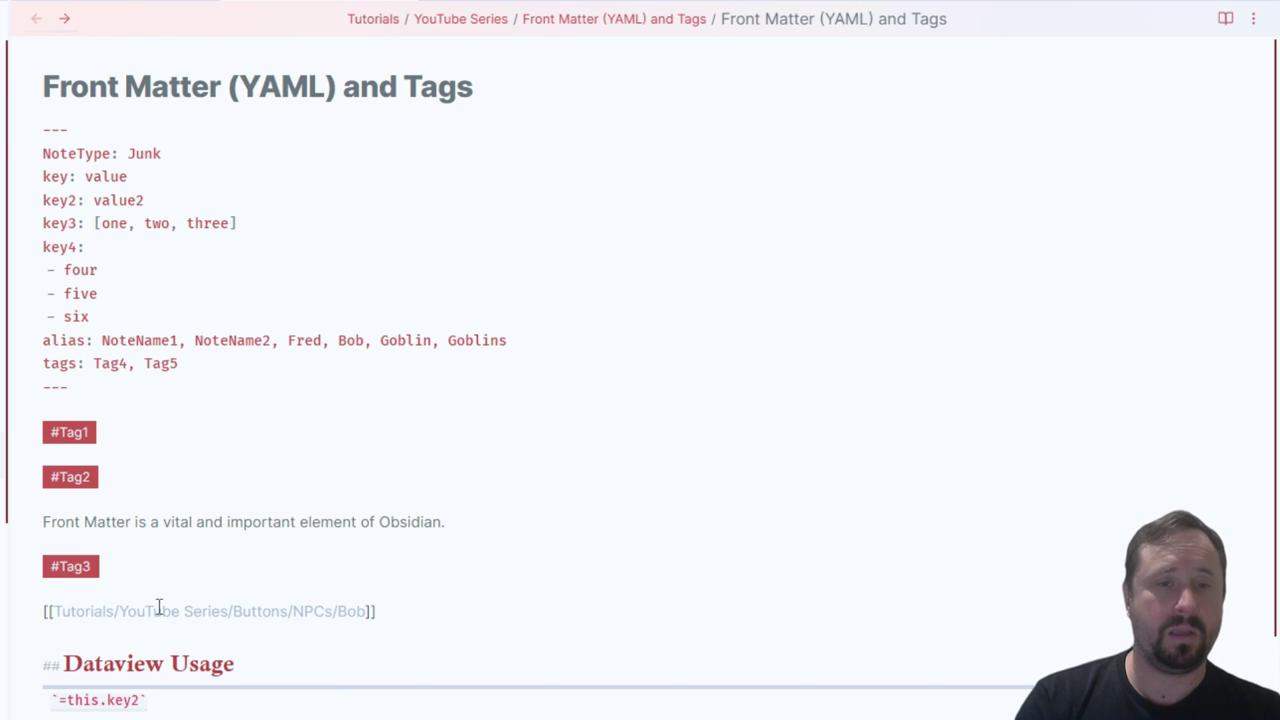
Step: Replace the NPCs note link with a link to Front Matter (YAML) and Tags, looked up by its third alias
key(shift+Home)
key(BackSpace)
text(Fred)
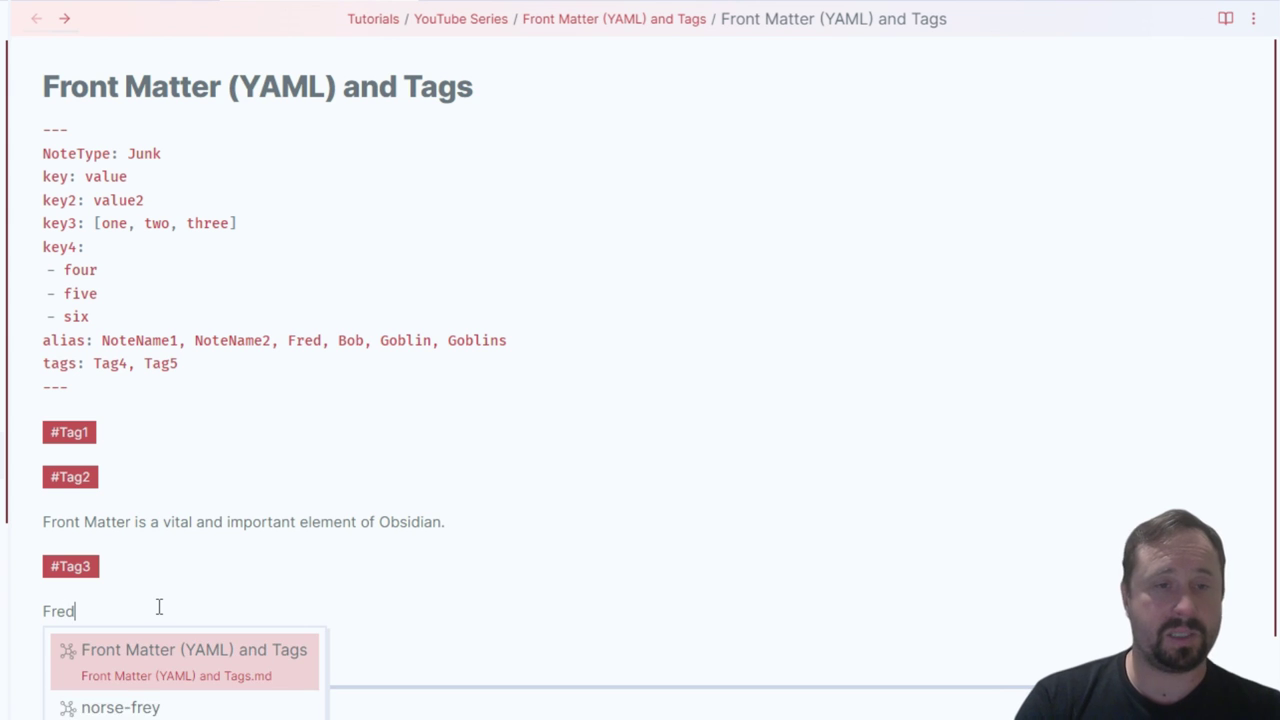
key(Return)
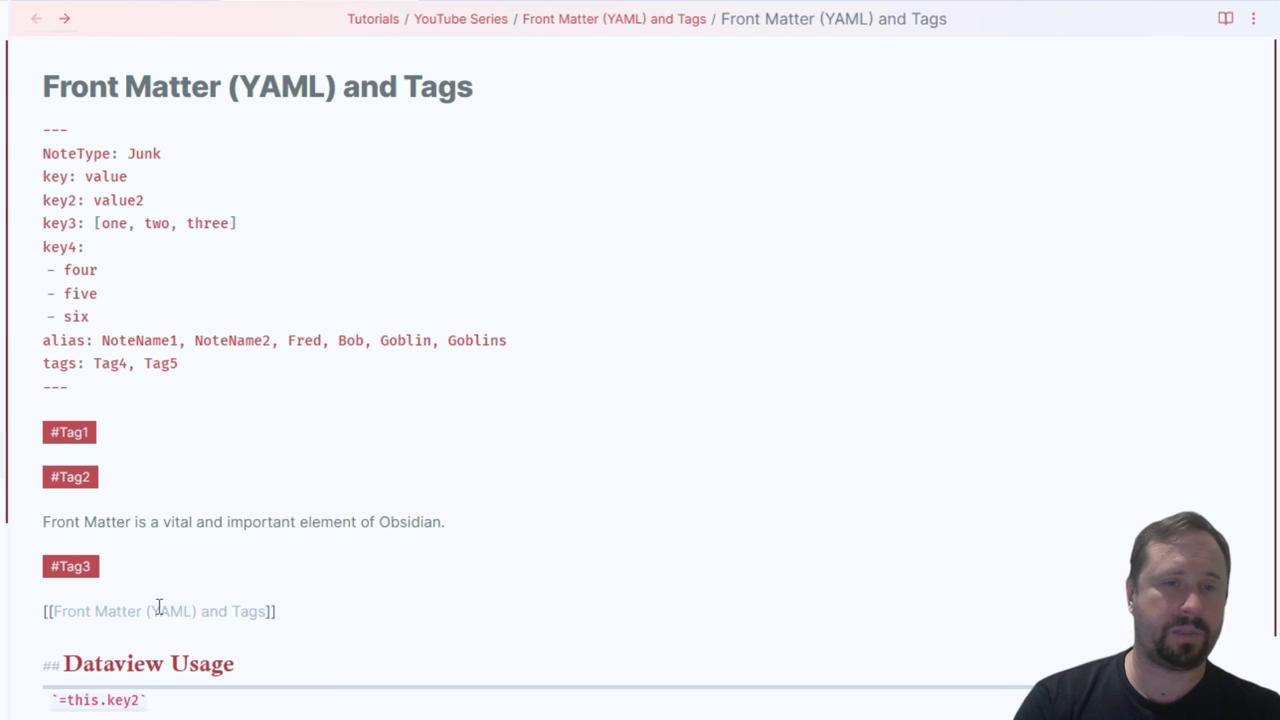
Step: Replace the Front Matter (YAML) and Tags link below #Tag3 with the third alias as plain text, and delete that word again
key(shift+Home)
key(BackSpace)
text(Fred)
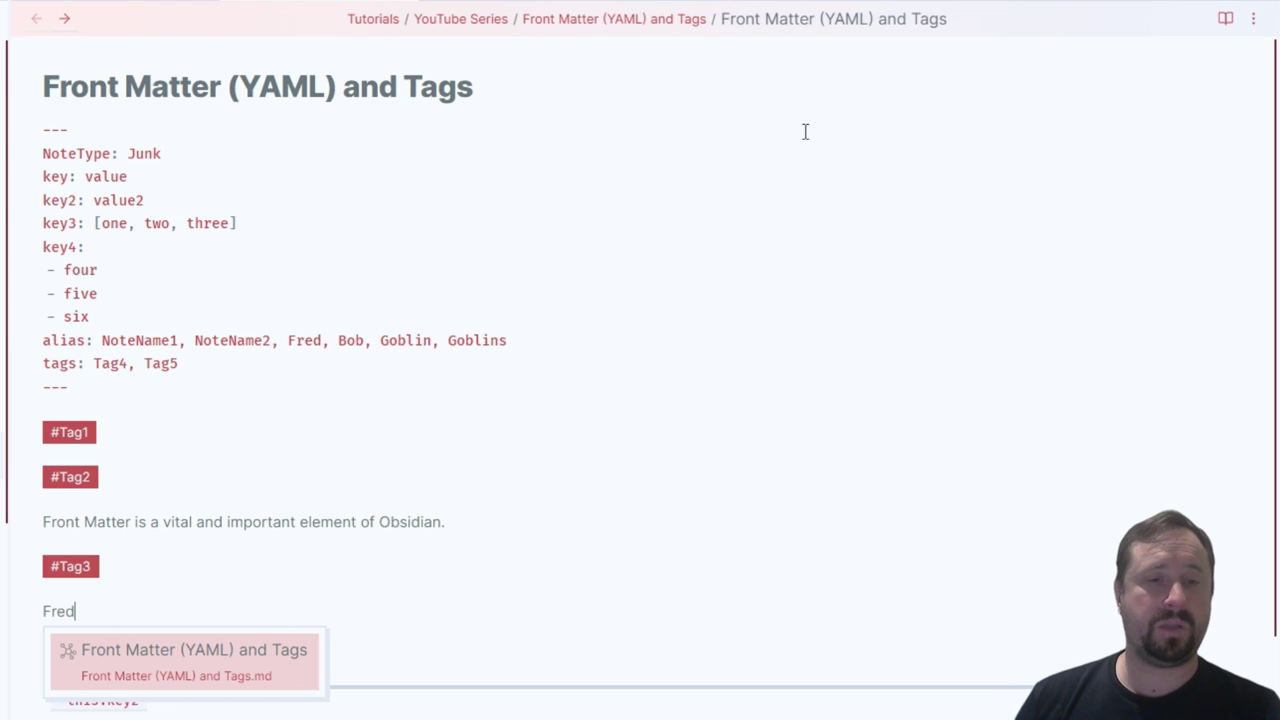
double_click(124, 615)
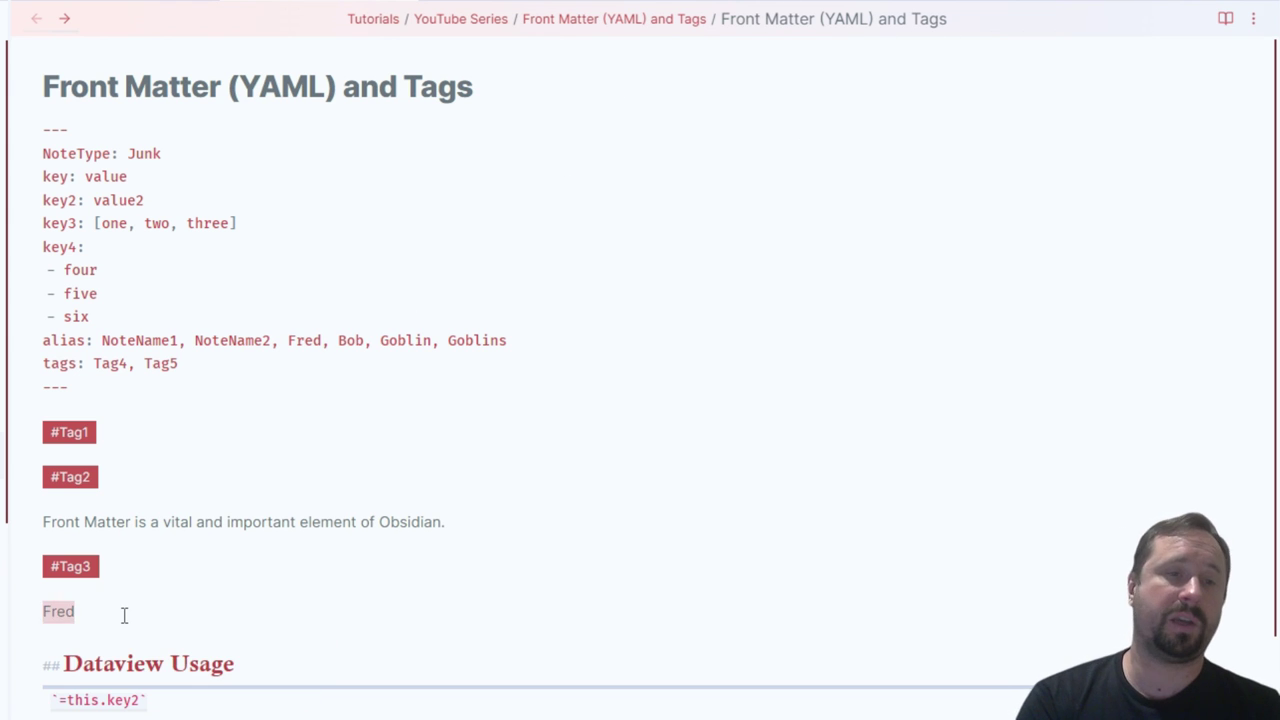
key(BackSpace)
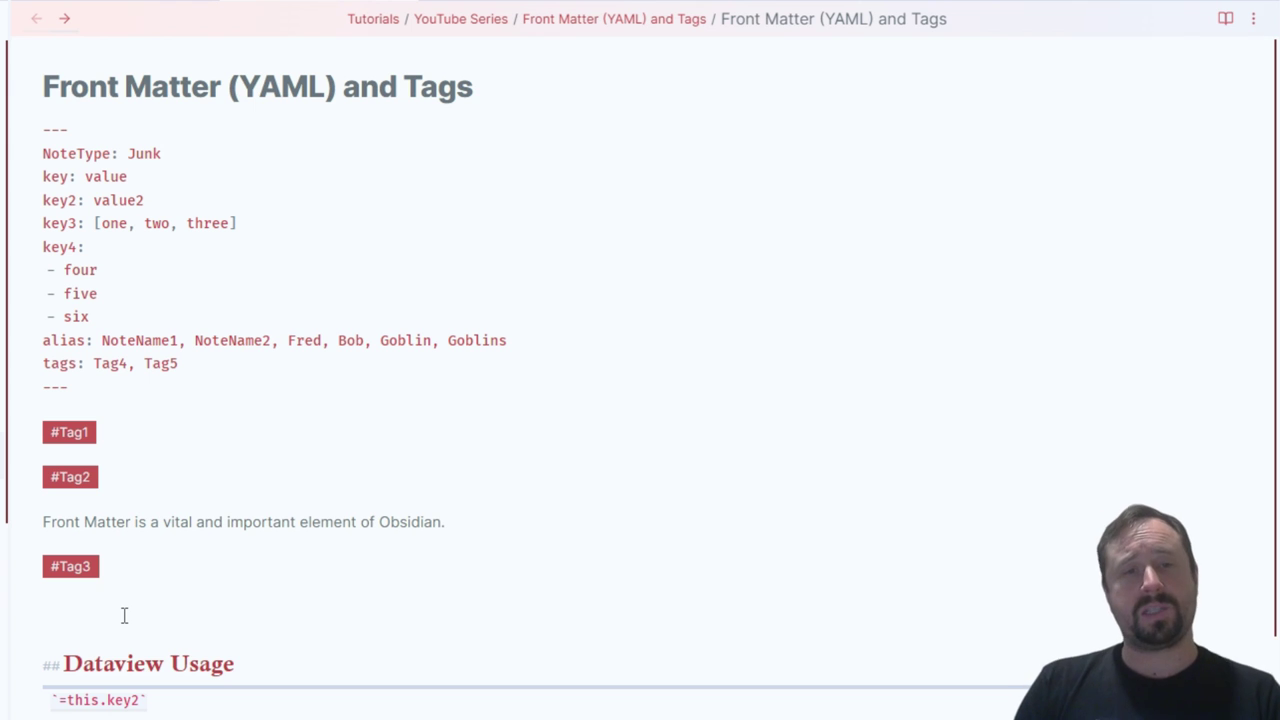
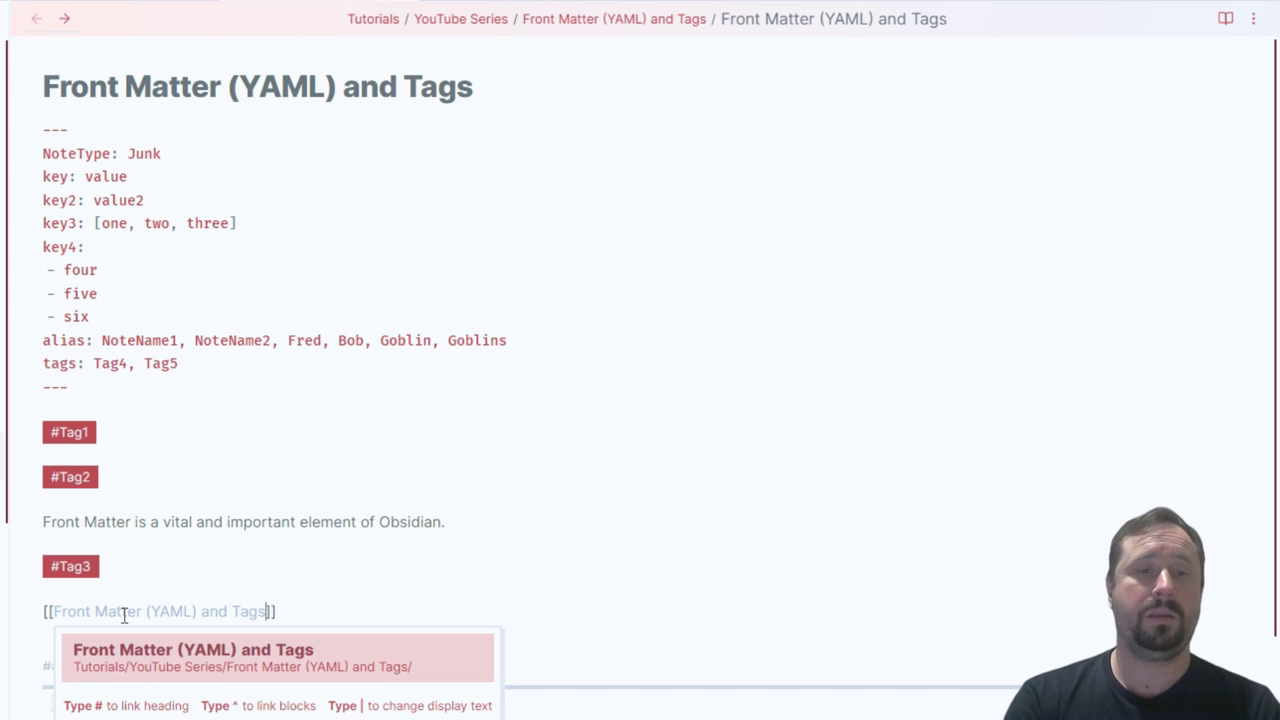
Step: Give the Front Matter (YAML) and Tags link the third alias as its display text, and preview it in reading view
text(|fRED)
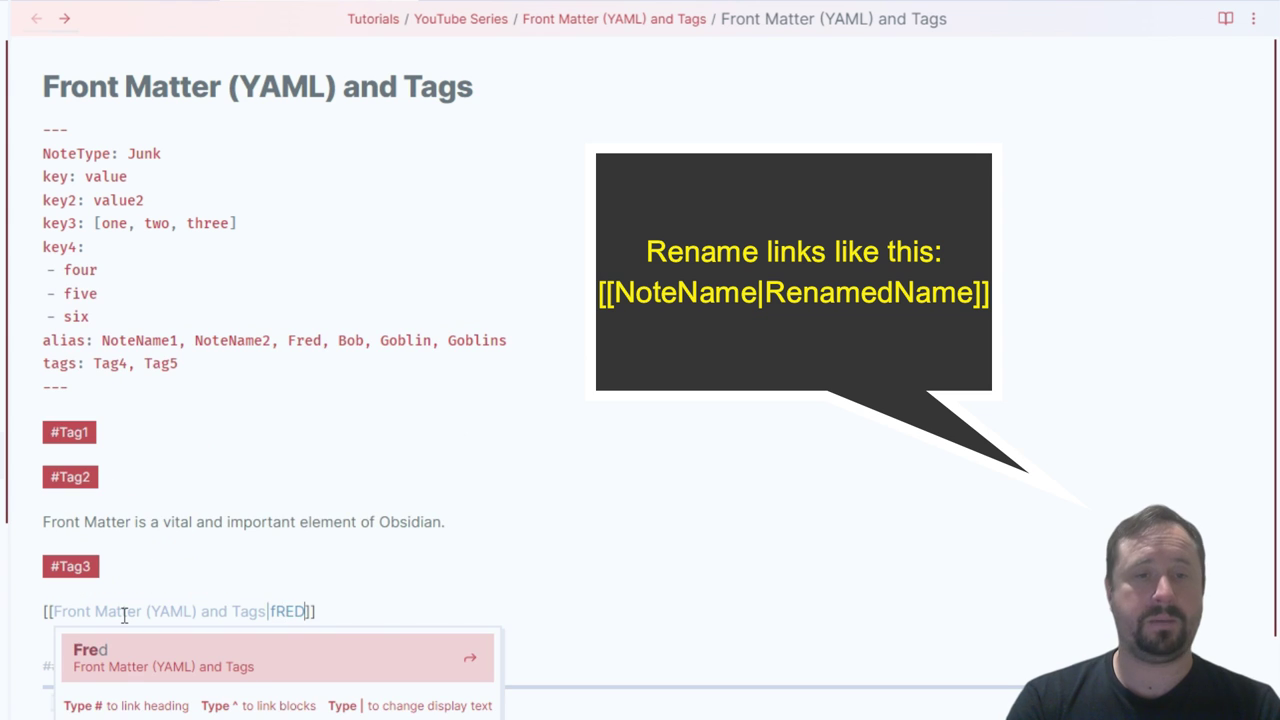
key(BackSpace)
key(BackSpace)
key(BackSpace)
key(BackSpace)
text(Fred)
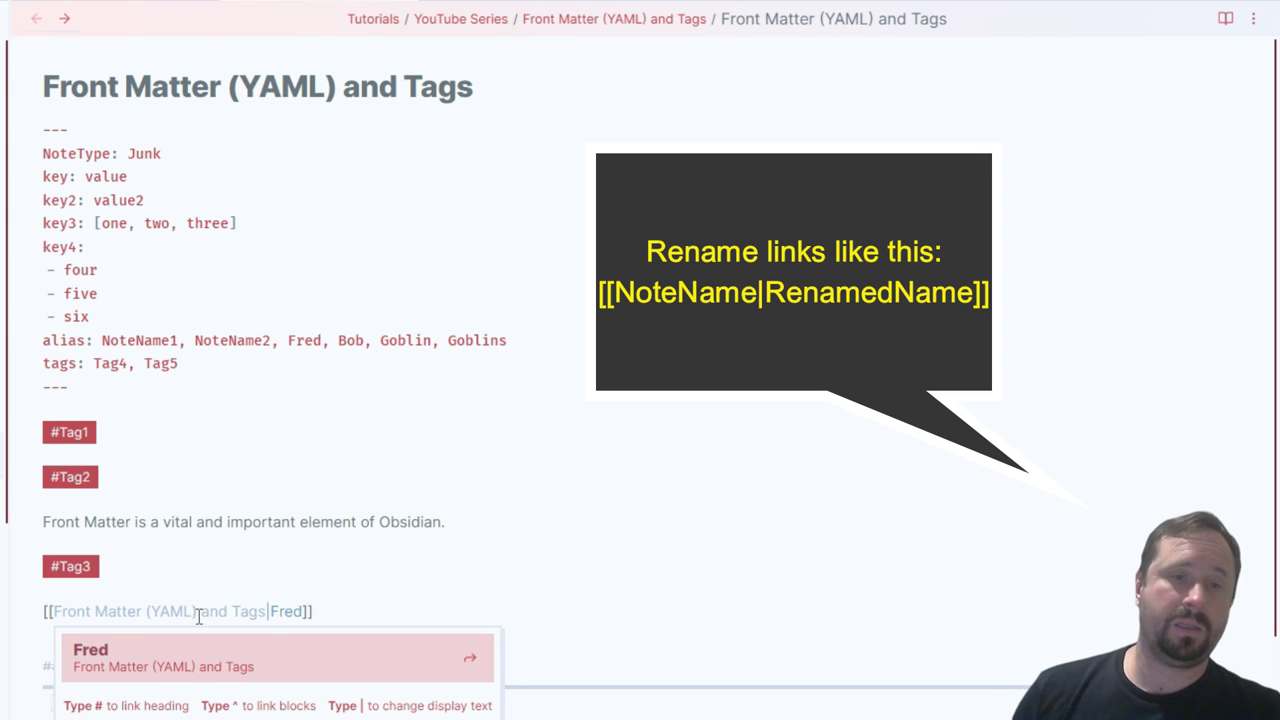
key(Escape)
click(1226, 18)
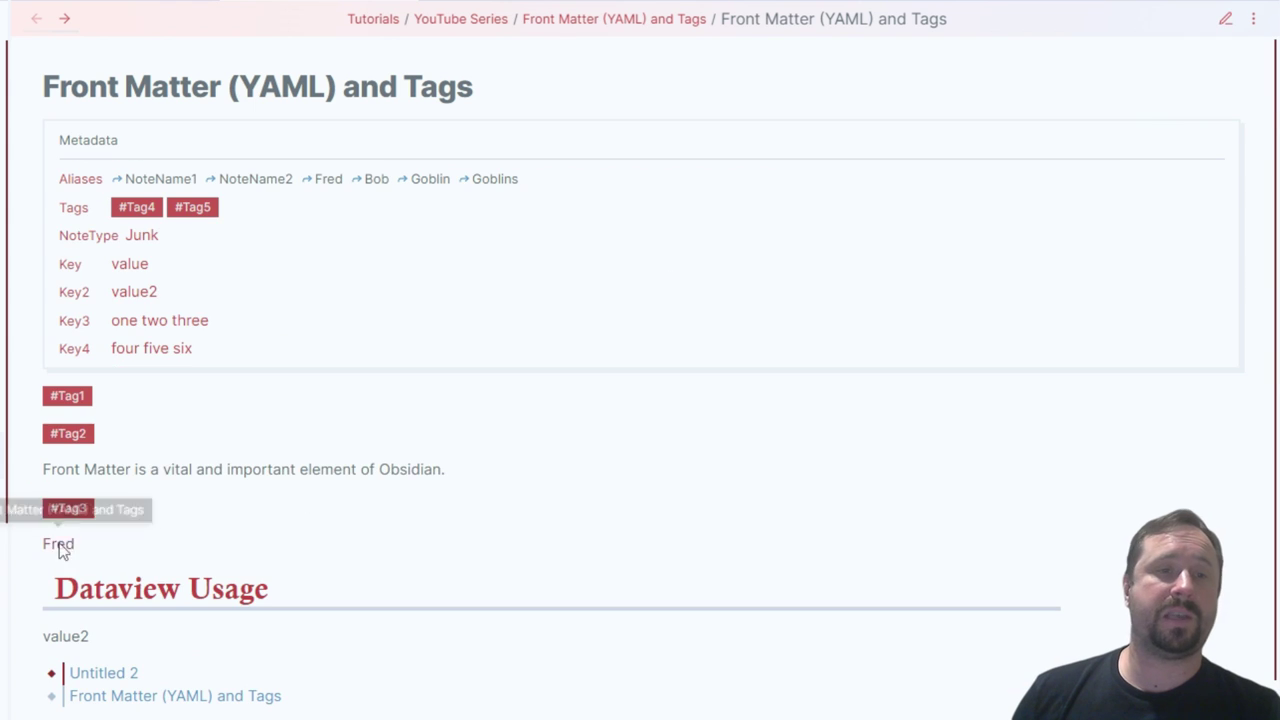
Step: Return to editing, delete the renamed link below #Tag3, and highlight the alias line in the front matter
click(1226, 18)
drag(369, 609, 10, 606)
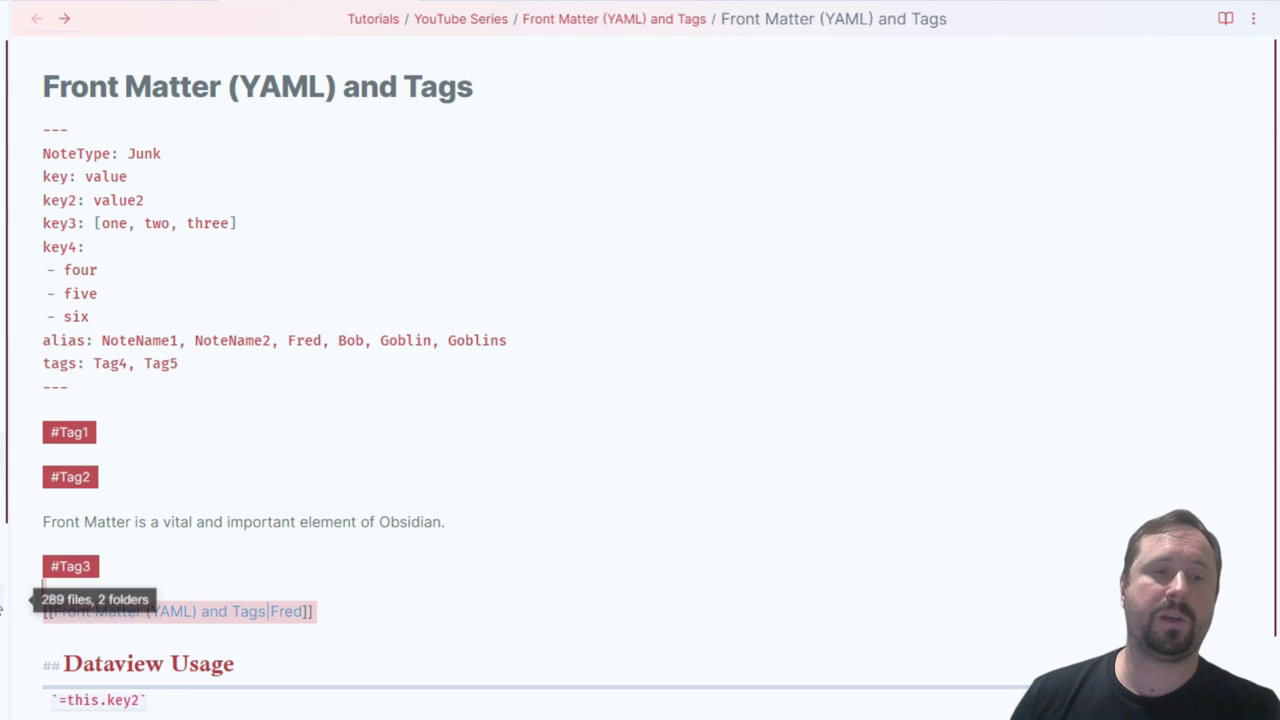
key(BackSpace)
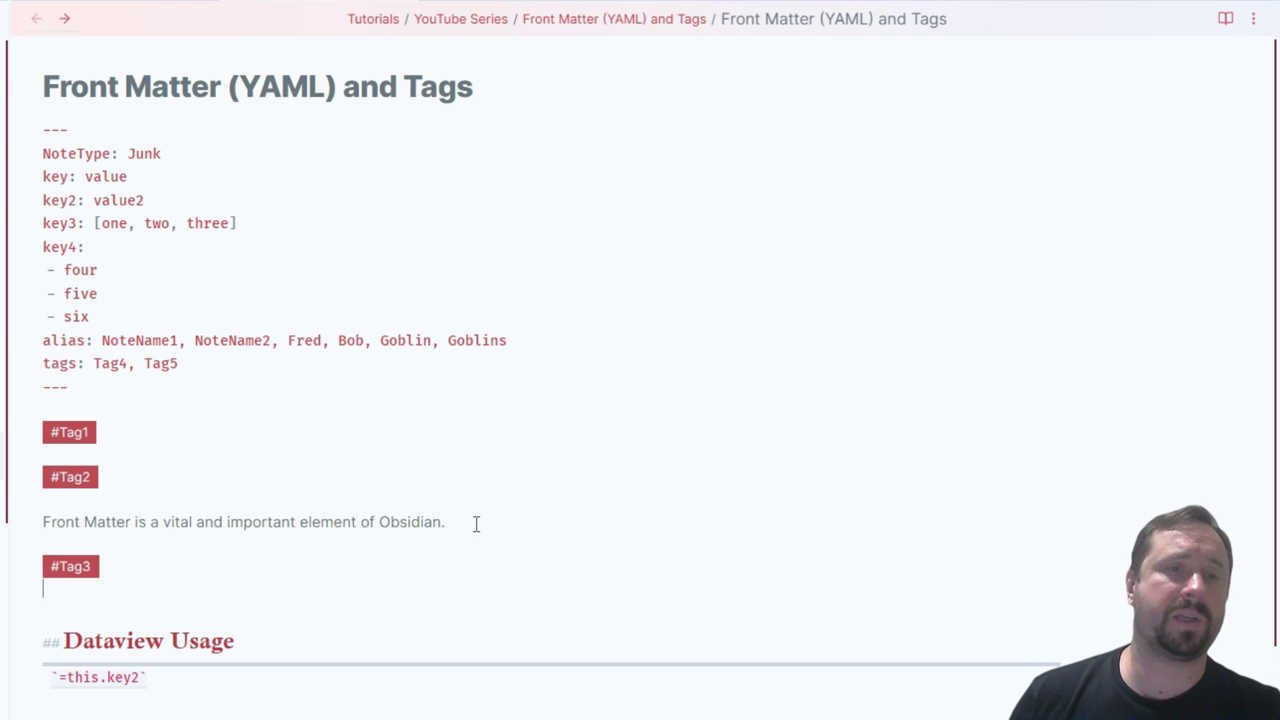
triple_click(400, 345)
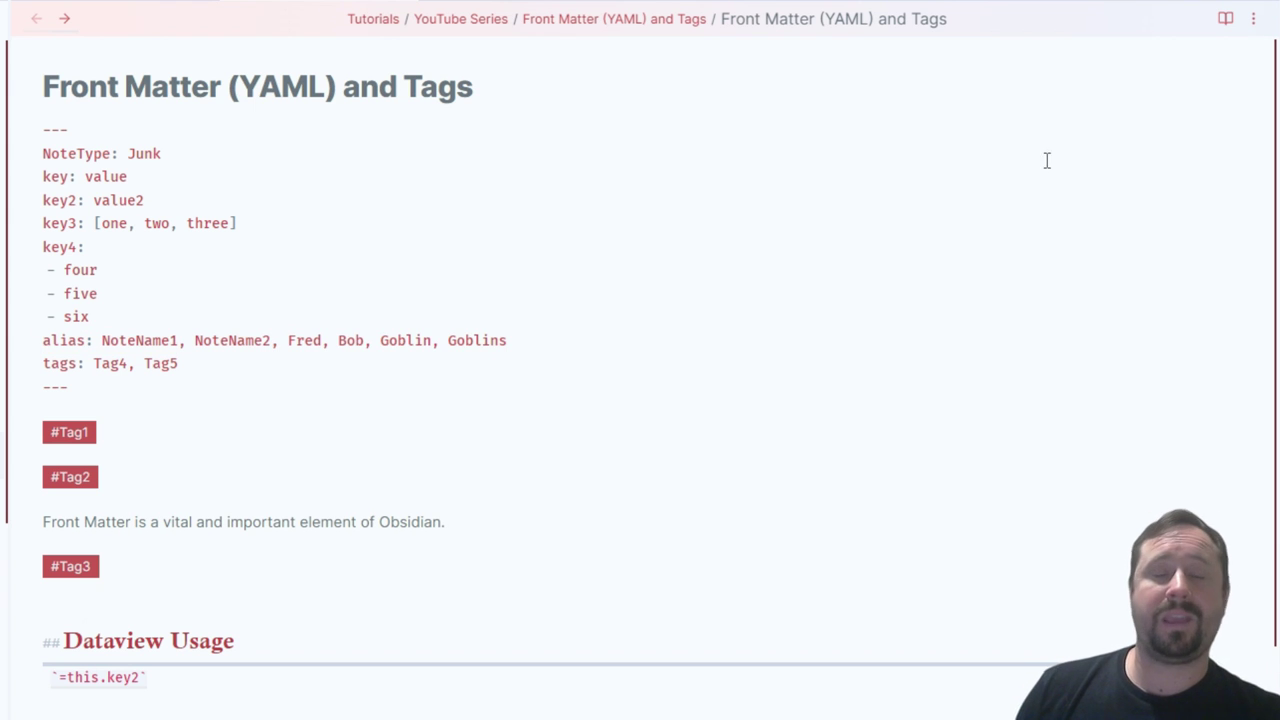
Step: Add the tag #LeetVideo on its own line below #Tag3, followed by extra blank lines
drag(247, 362, 42, 363)
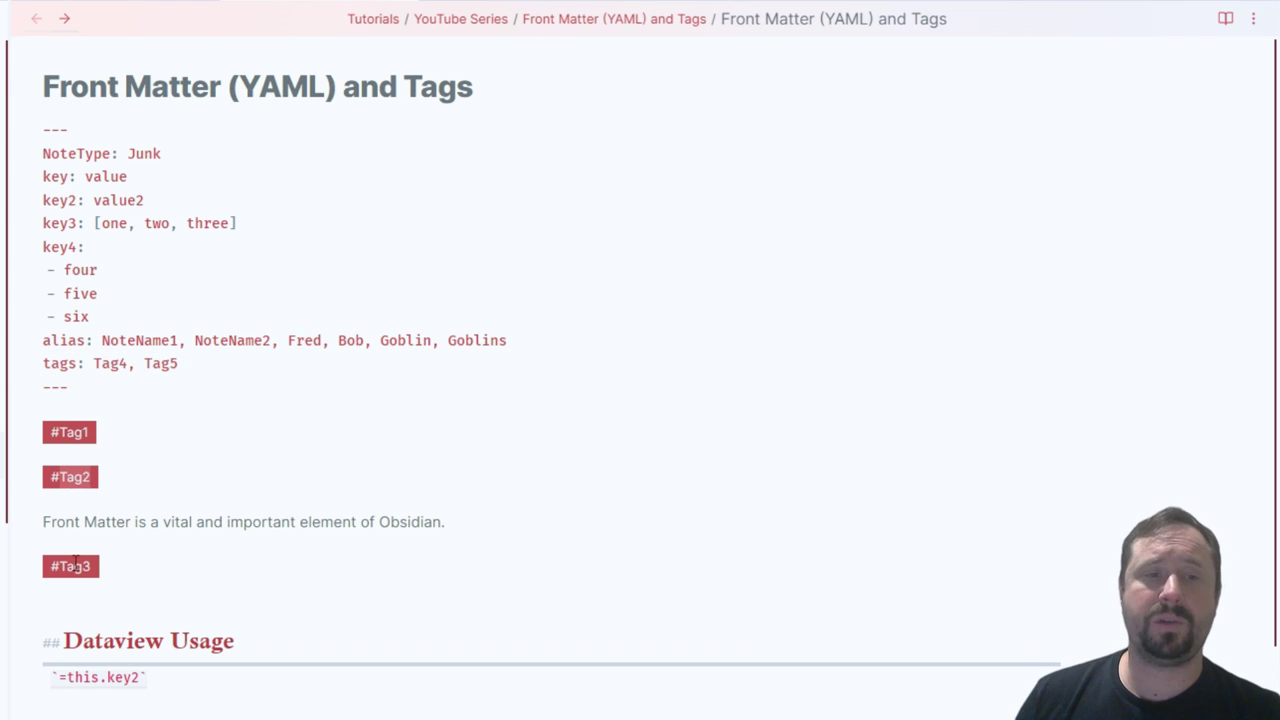
click(183, 561)
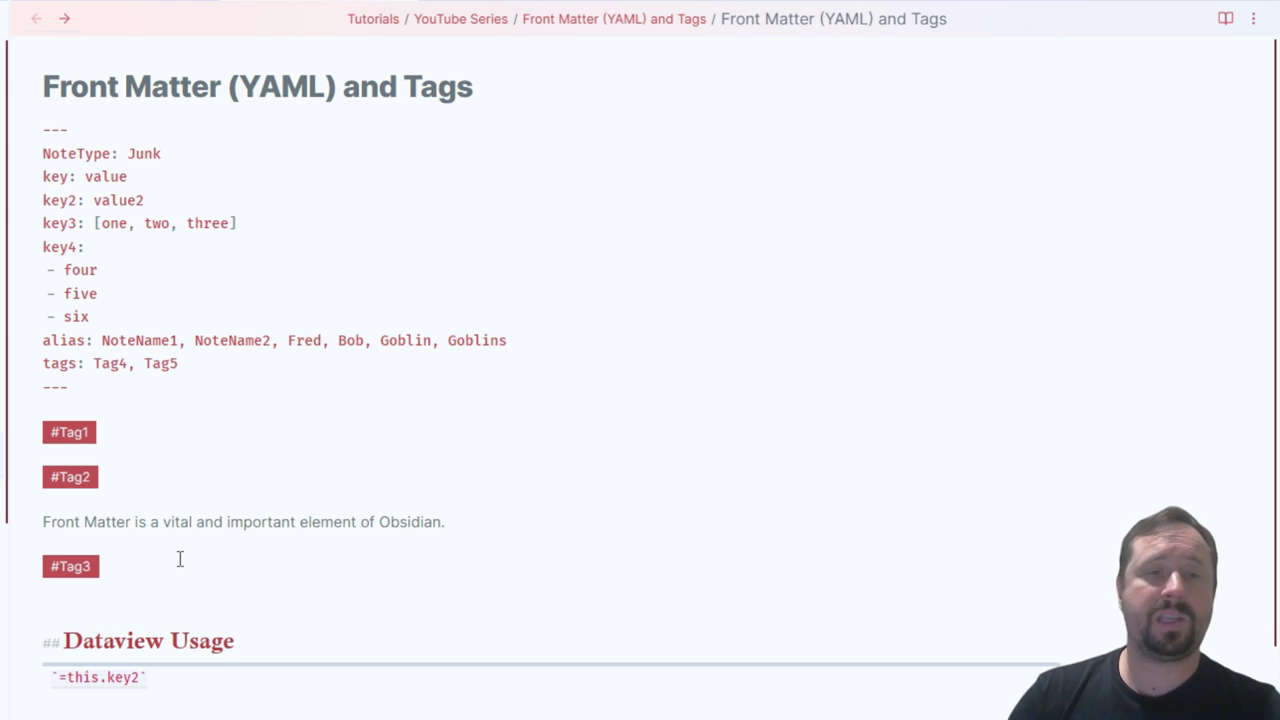
key(Return)
key(Return)
text(#)
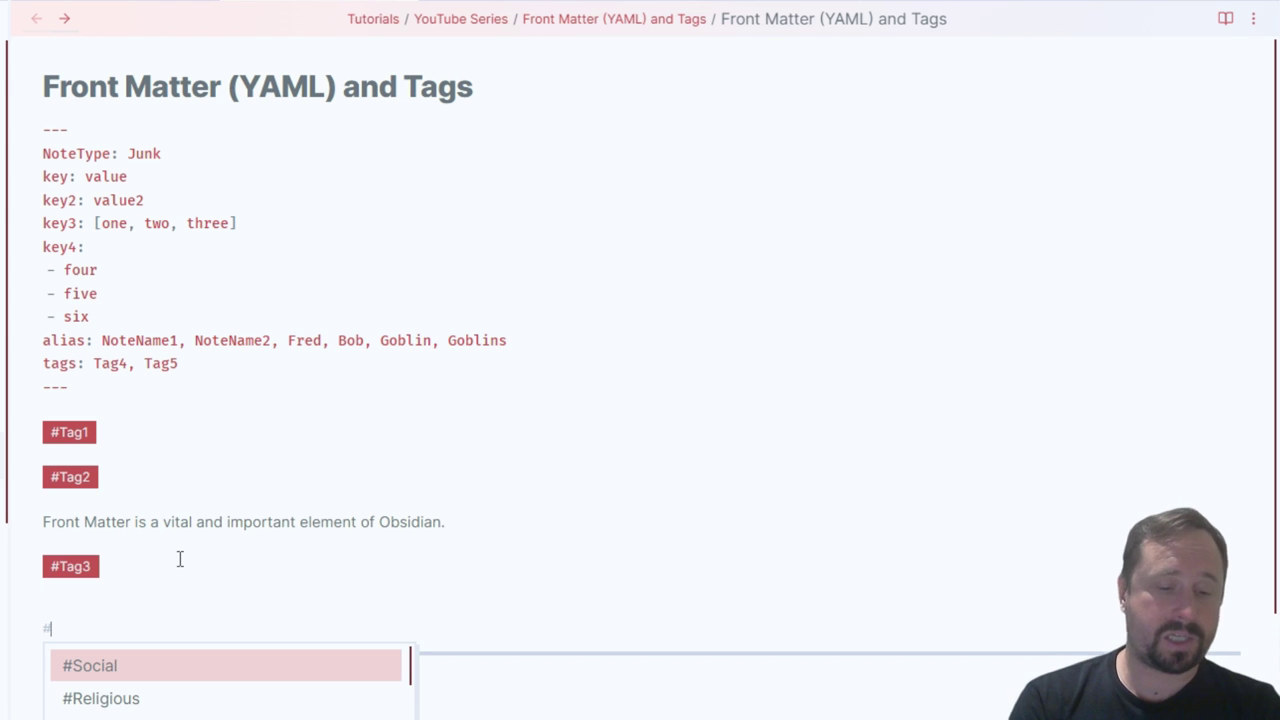
text(LeetVideo)
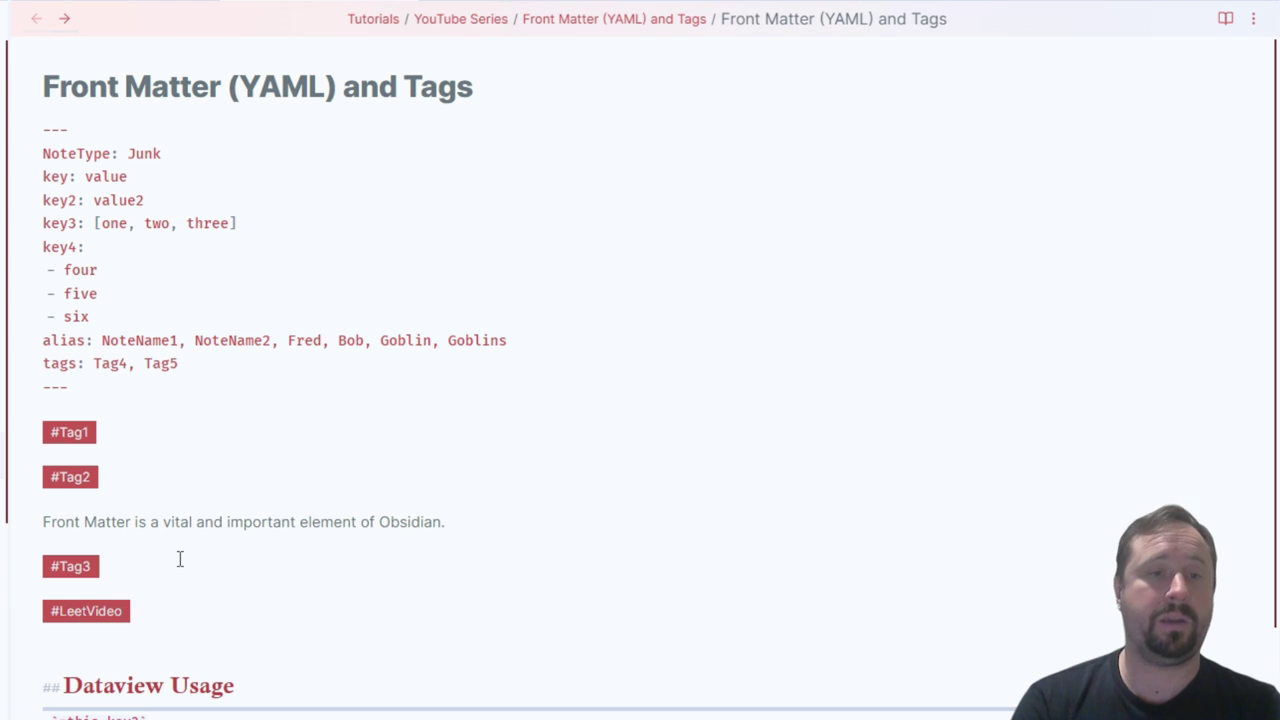
key(Return)
key(Return)
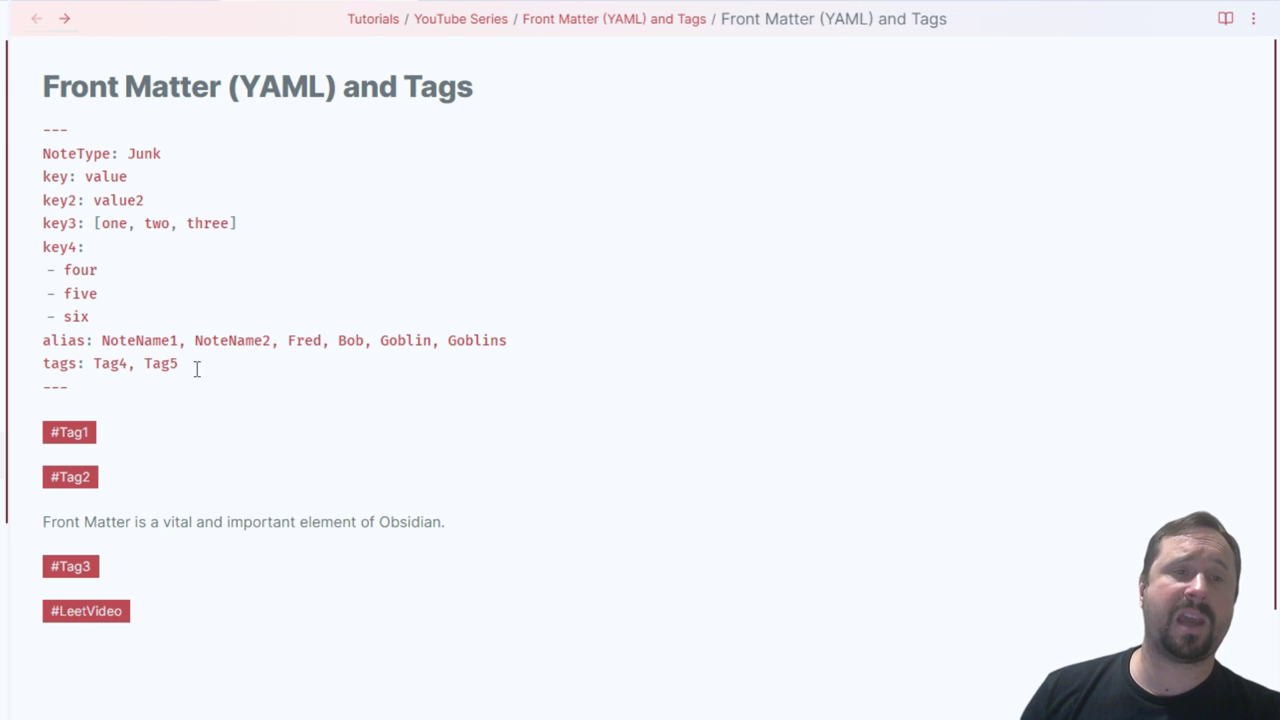
Step: Highlight the tags line and its values in the front matter, and check them in reading view before returning to editing
drag(191, 370, 41, 362)
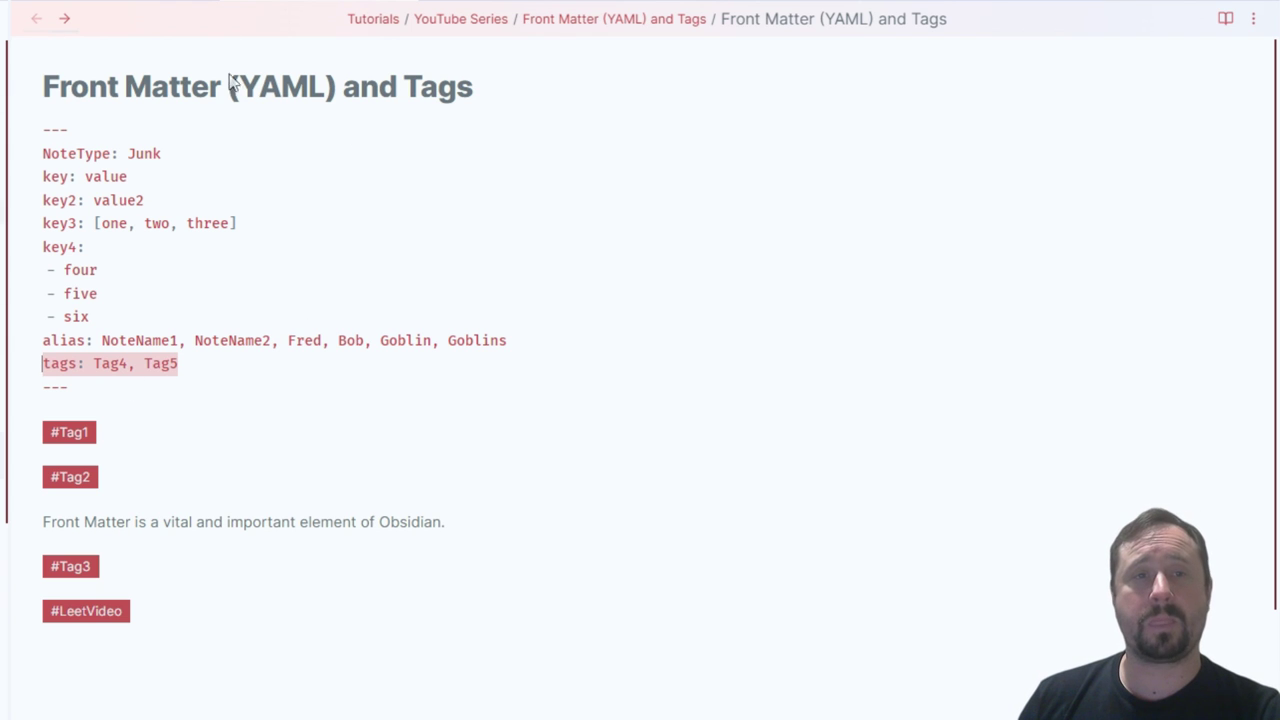
click(183, 373)
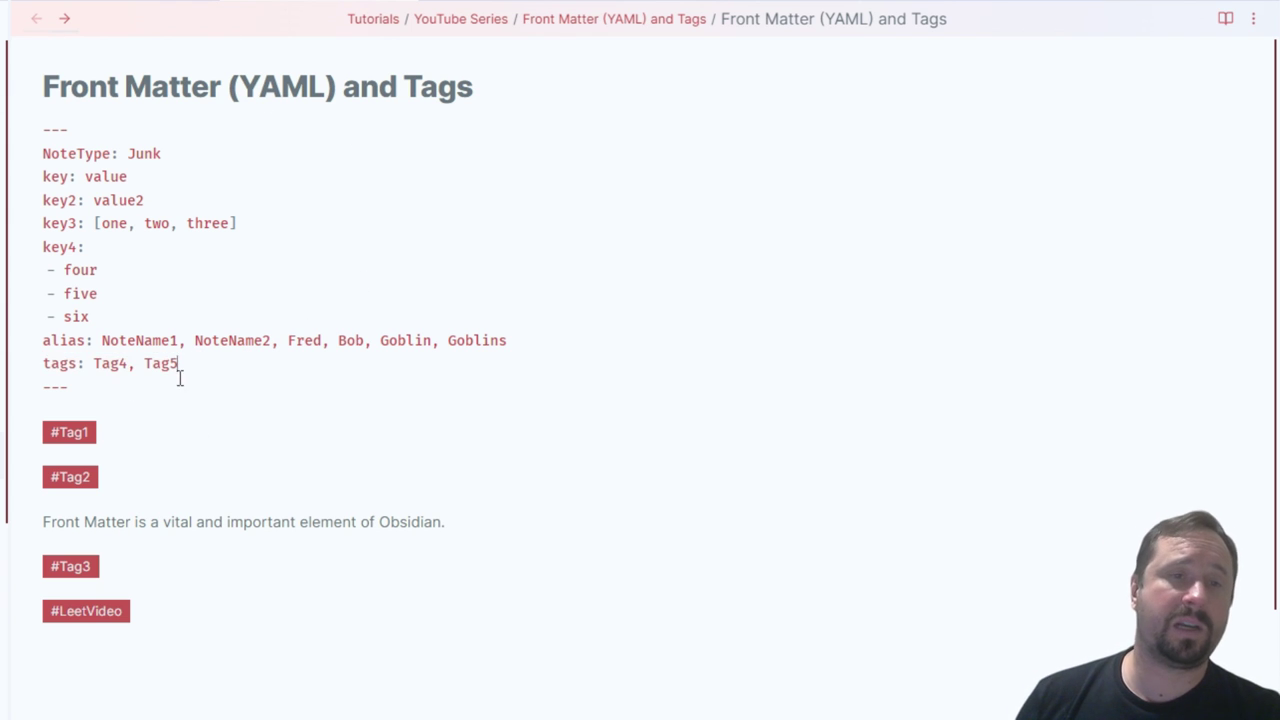
key(shift+Home)
key(End)
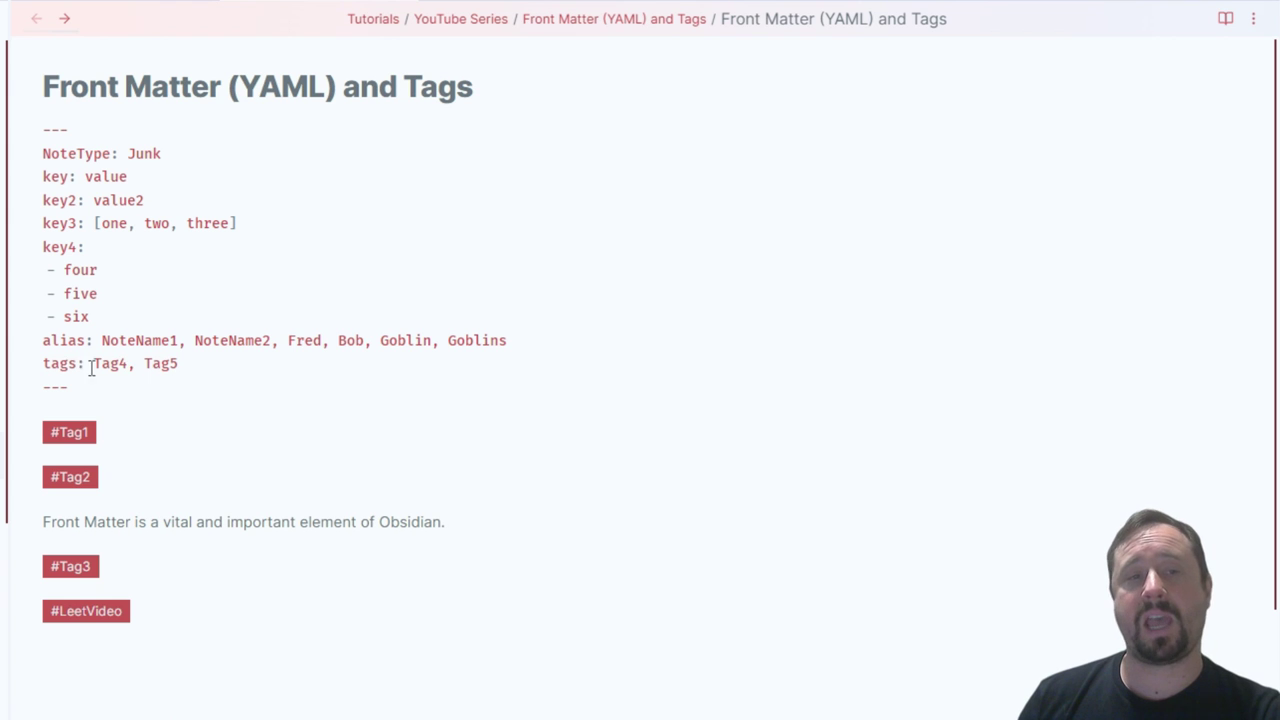
drag(93, 368, 187, 366)
click(187, 366)
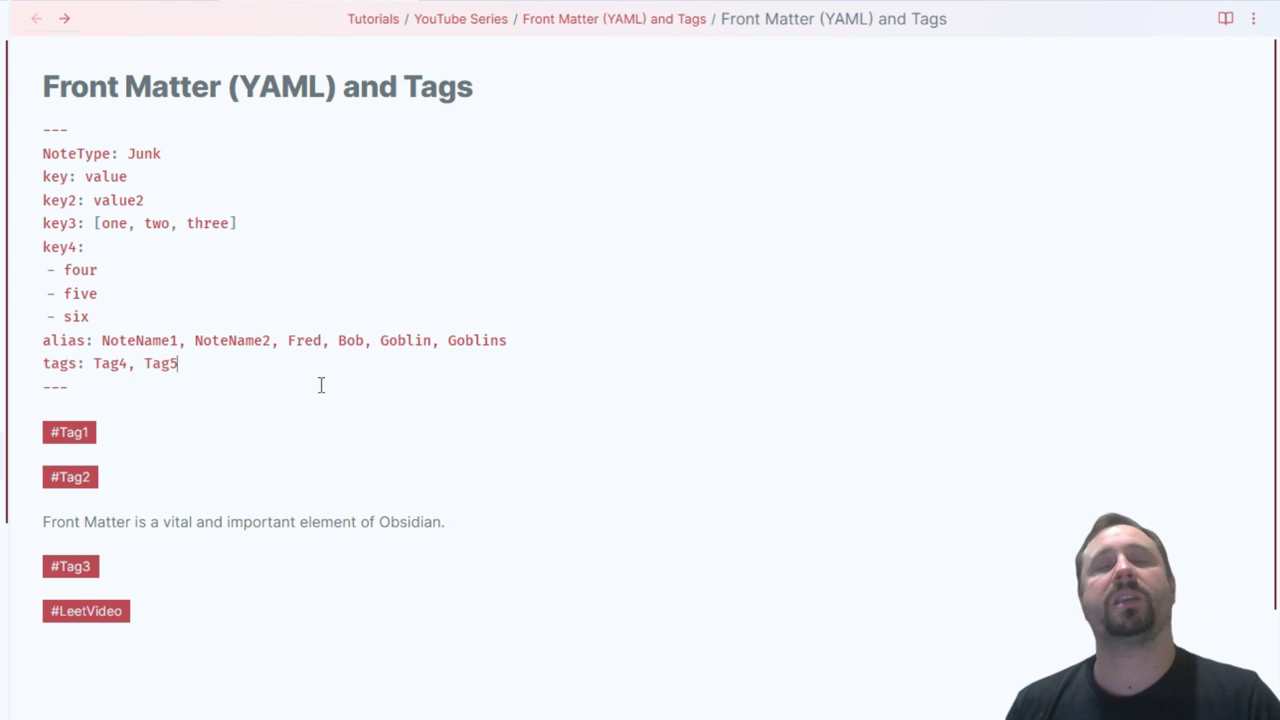
click(1225, 18)
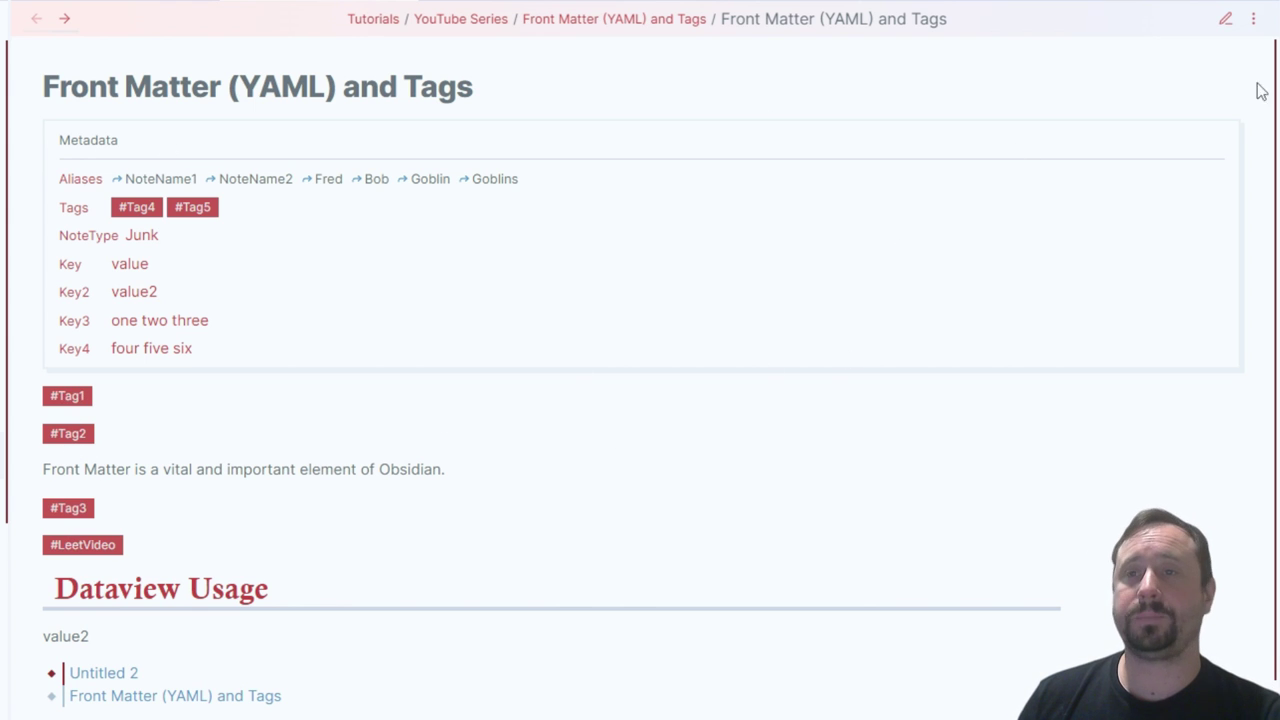
click(1225, 19)
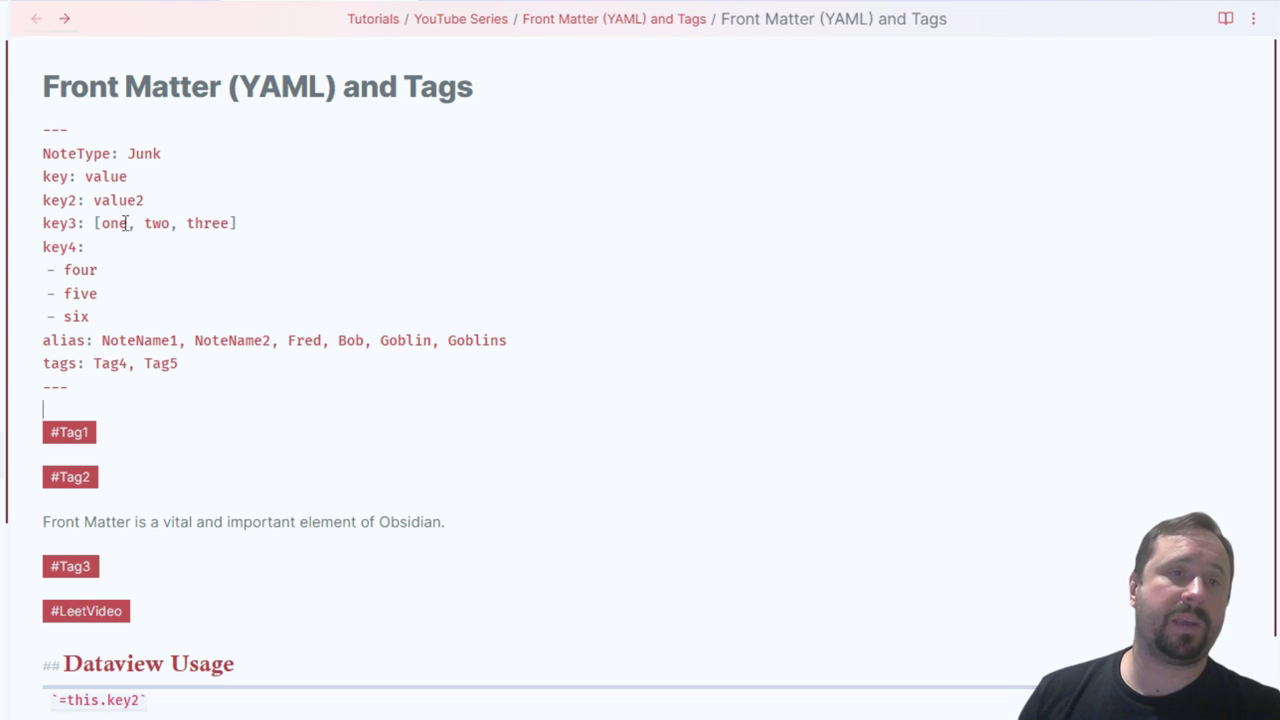
Step: Highlight the NoteType to key2 lines, the key3 list and the tags line in the front matter, and clear the selection
drag(188, 200, 46, 151)
drag(309, 234, 12, 224)
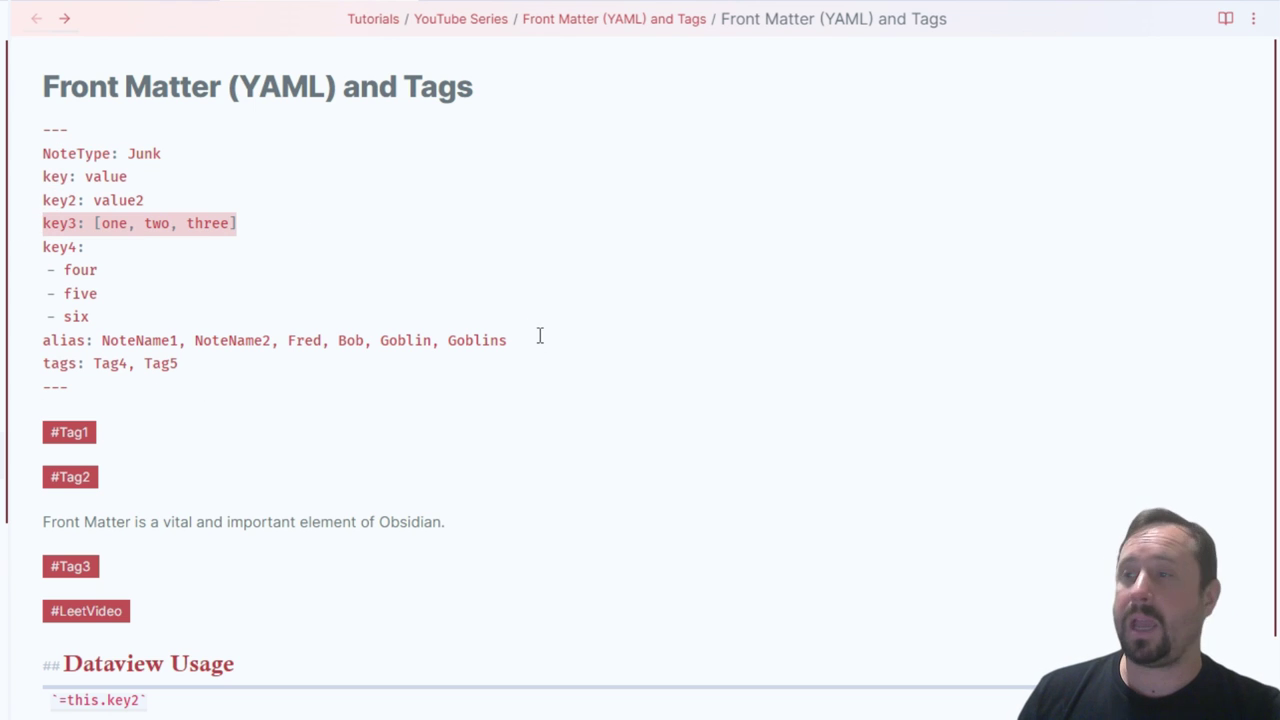
drag(229, 380, 37, 363)
click(425, 408)
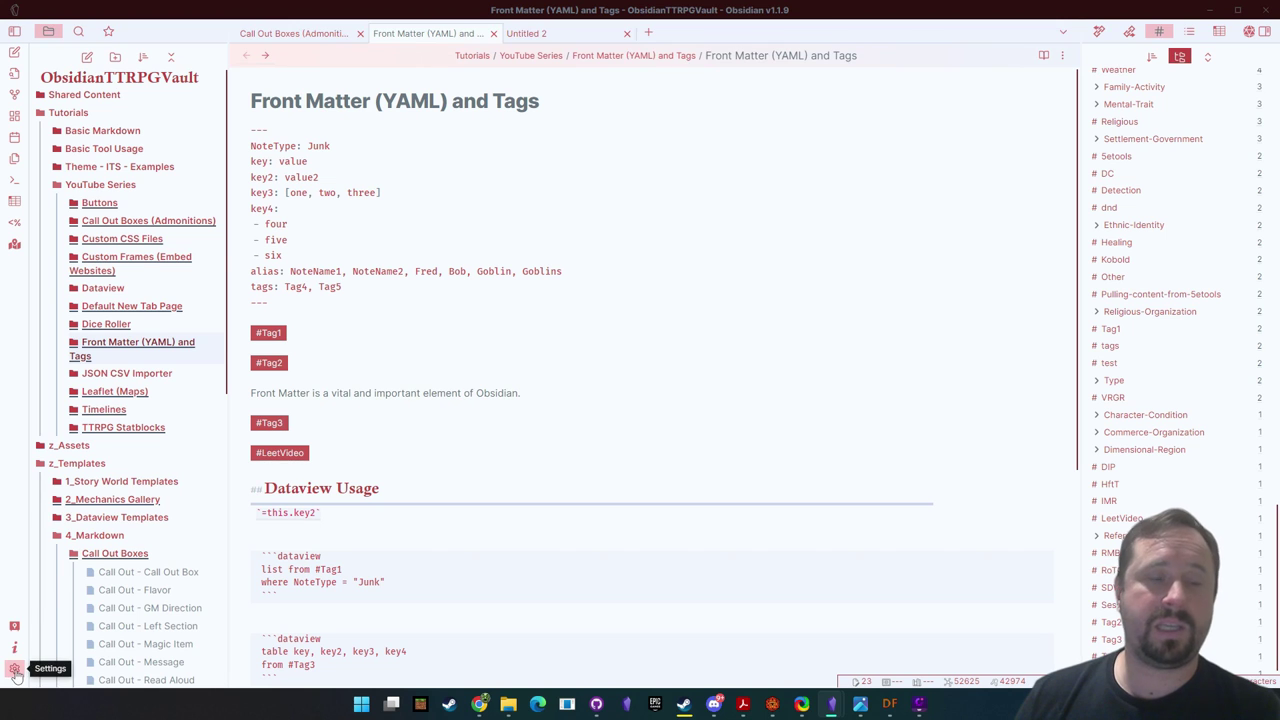
Step: Look up the Tags core plugin and its Show tags hotkey entry in the settings, and close the settings
click(15, 672)
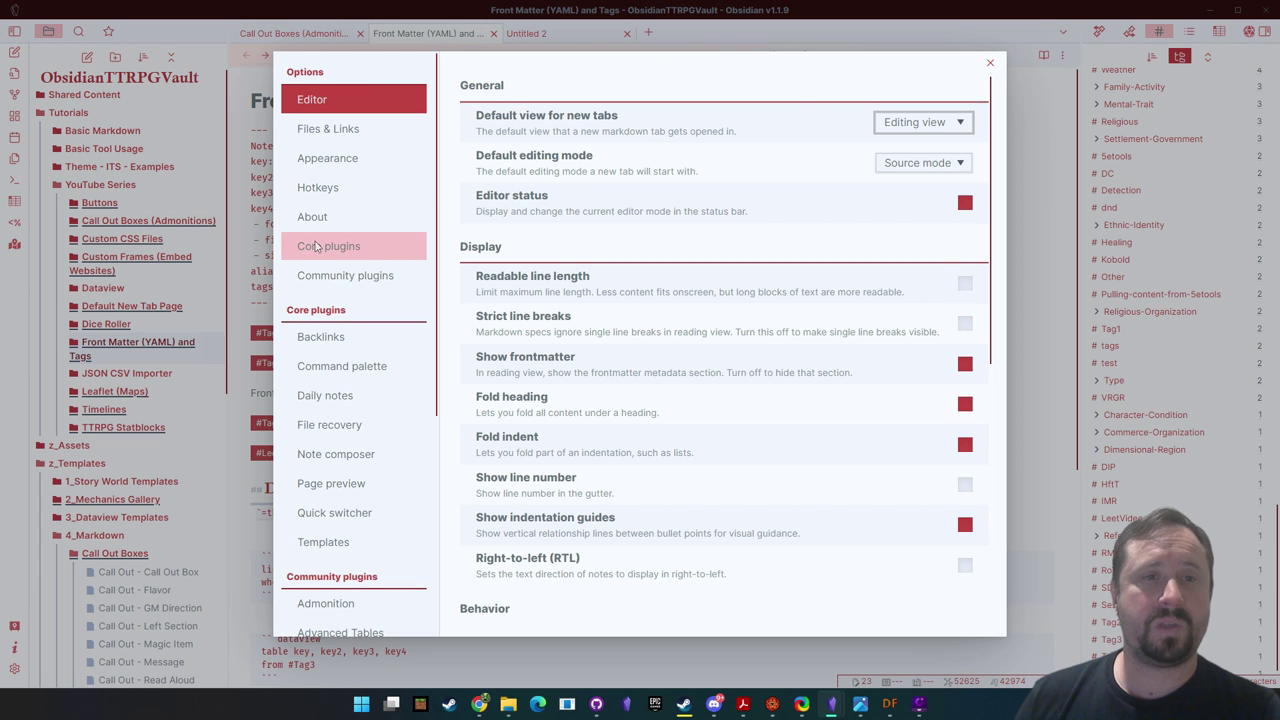
click(424, 247)
scroll(501, 434, down, 8)
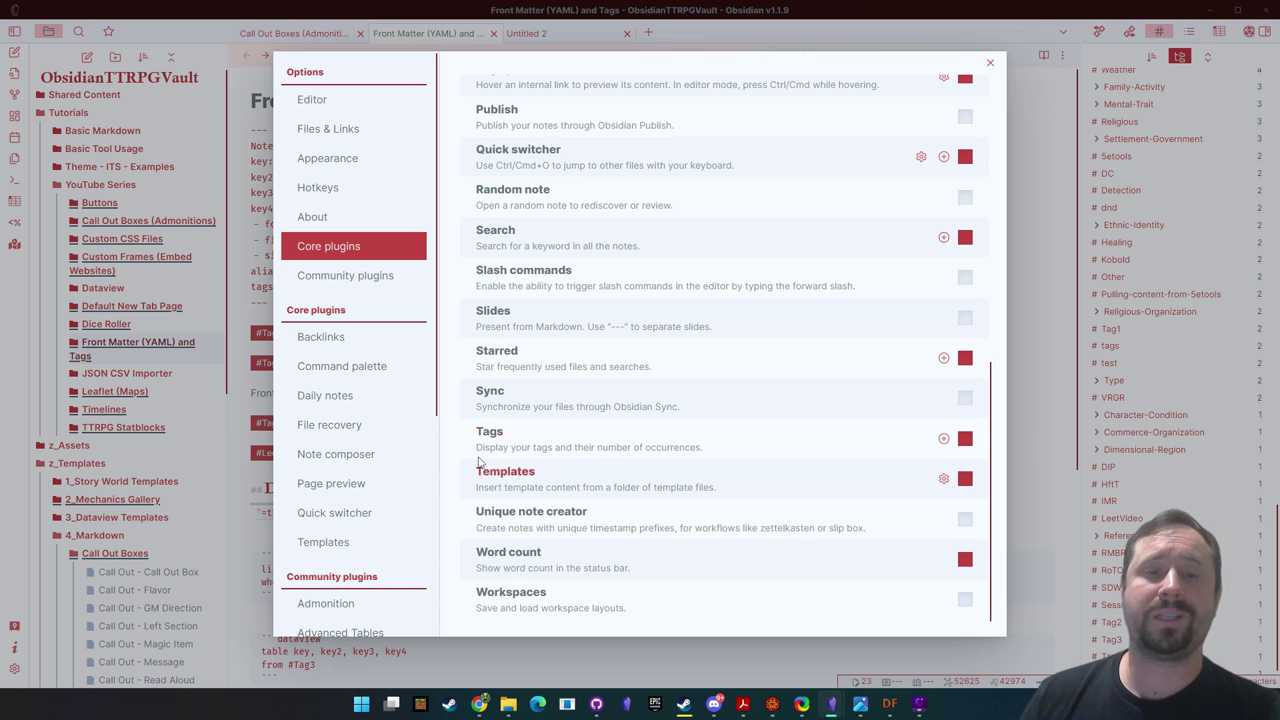
click(943, 439)
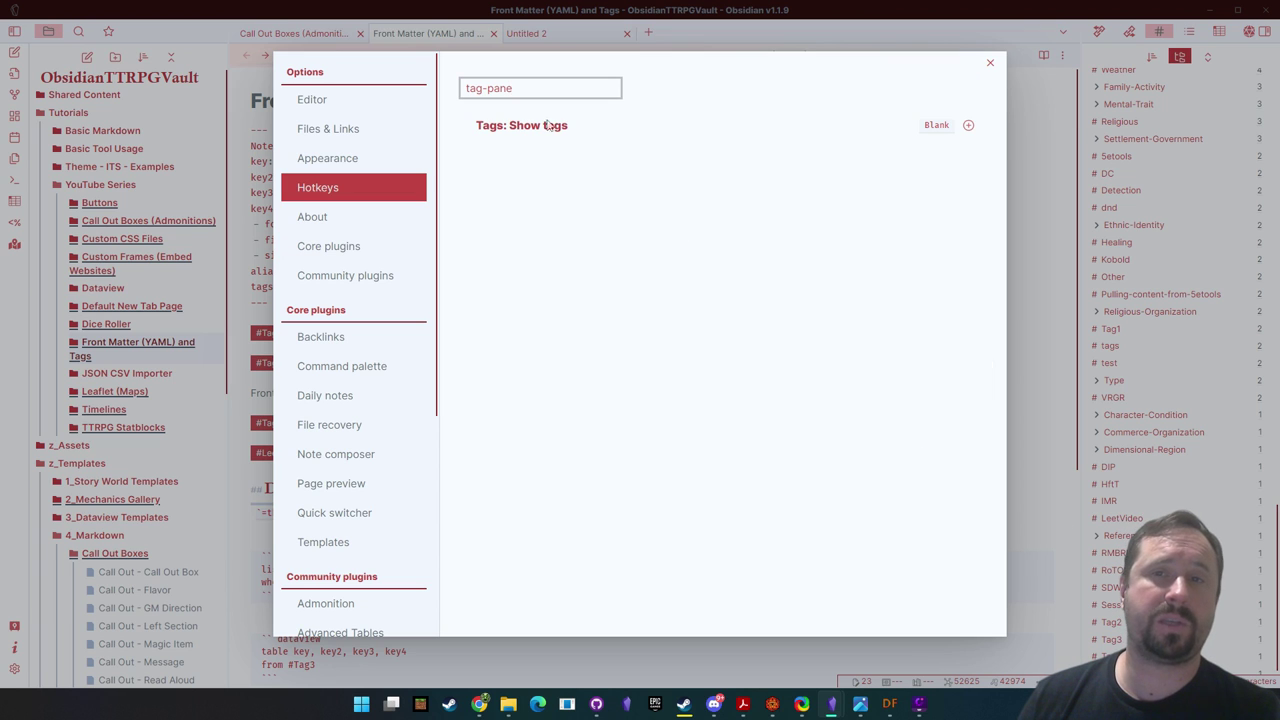
key(Escape)
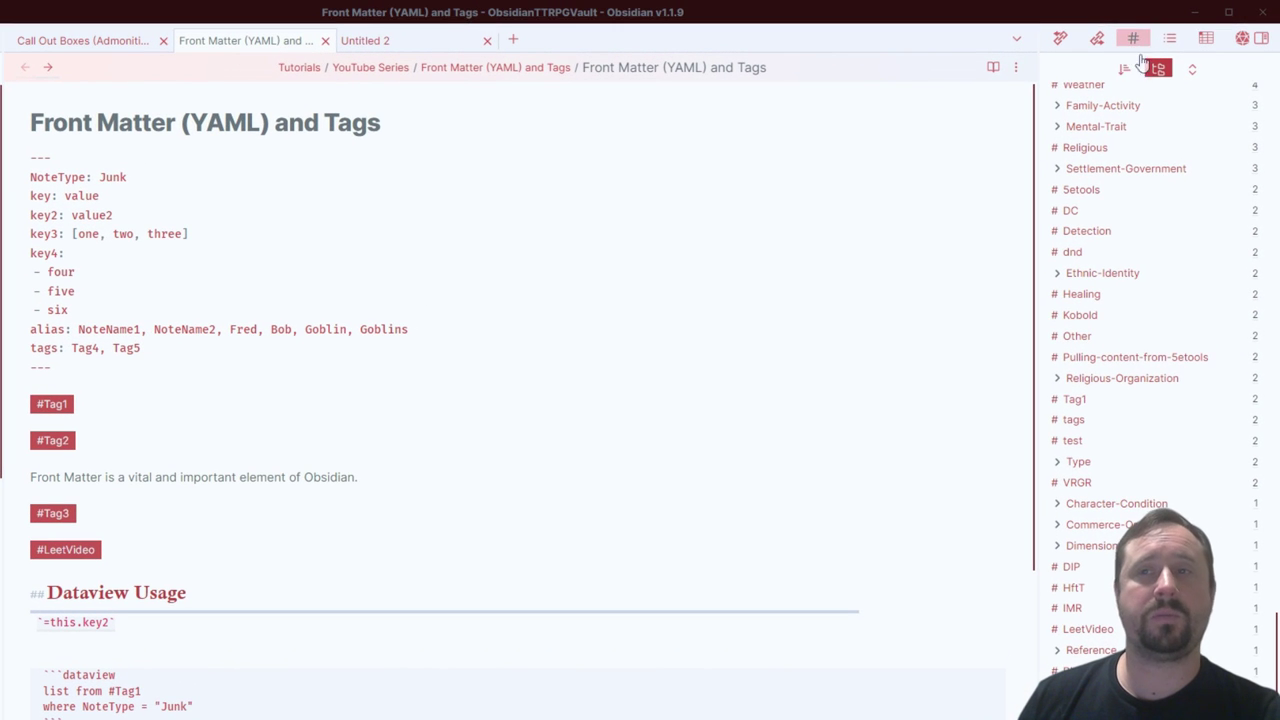
Step: Hide and reshow the sidebar holding the tag list, and browse through the vault's tags
click(1260, 40)
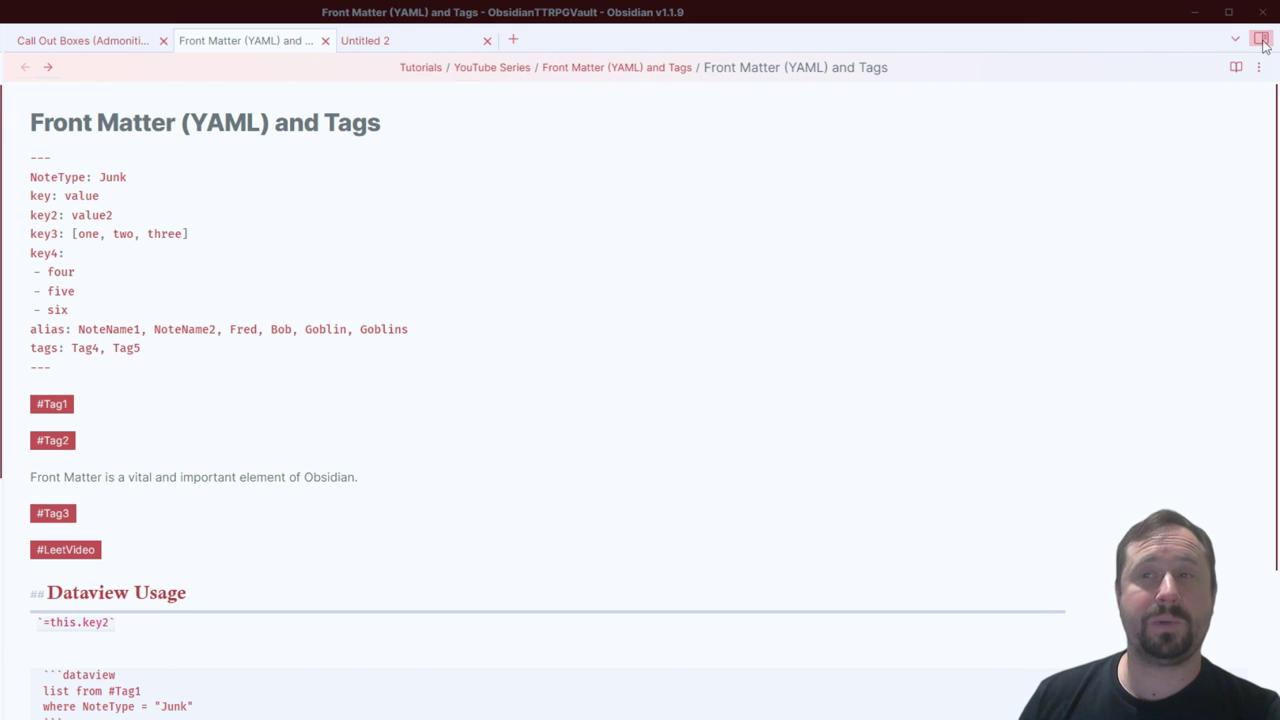
click(1261, 40)
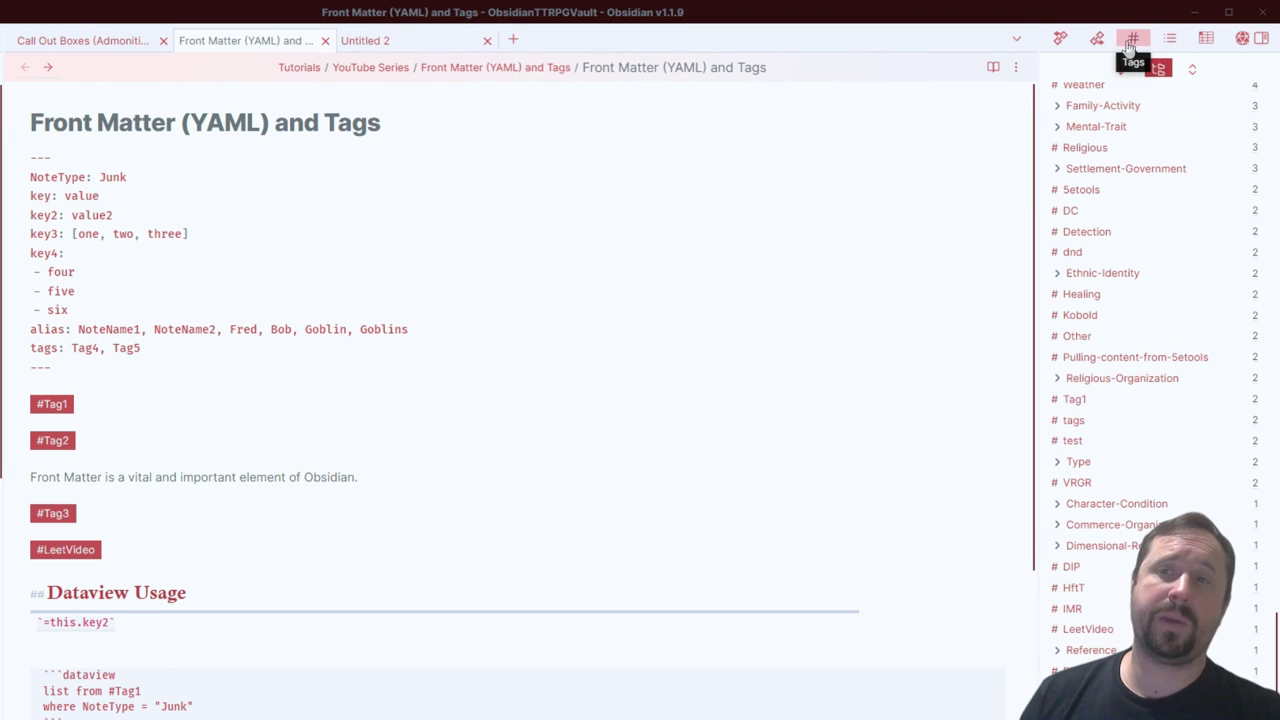
scroll(1141, 289, up, 5)
scroll(1141, 289, up, 10)
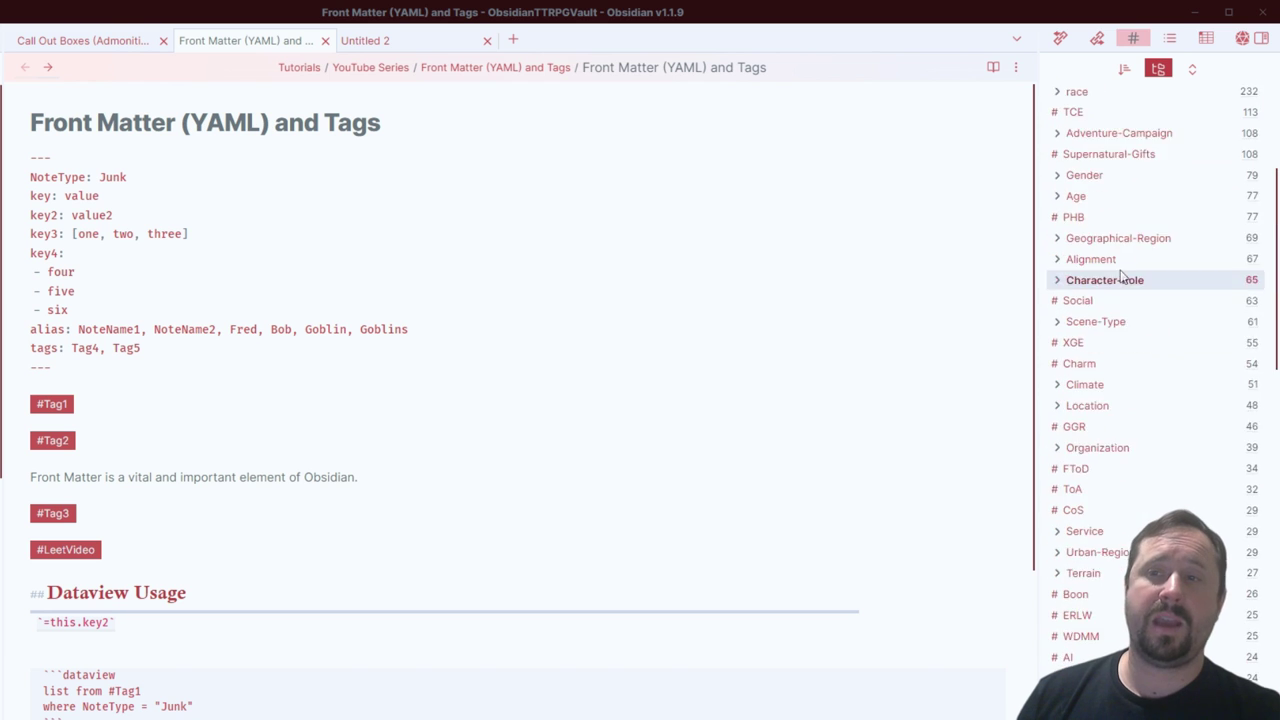
scroll(1120, 190, down, 20)
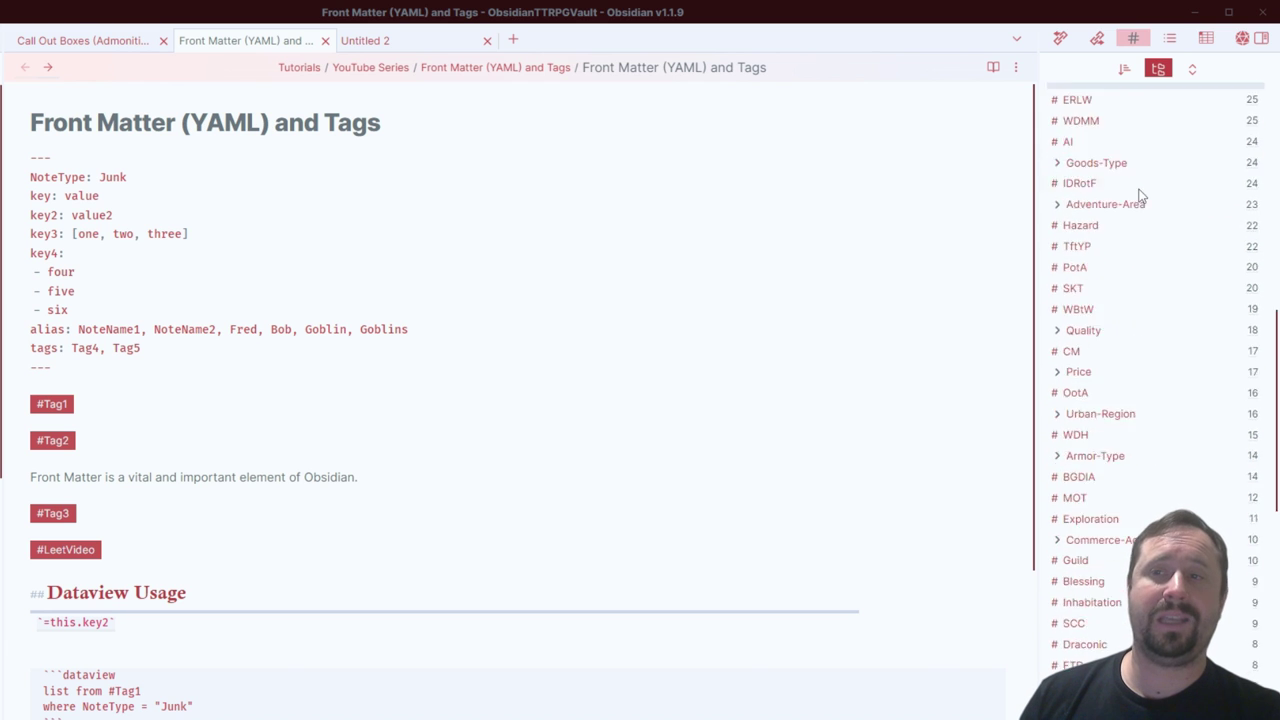
scroll(1108, 403, up, 20)
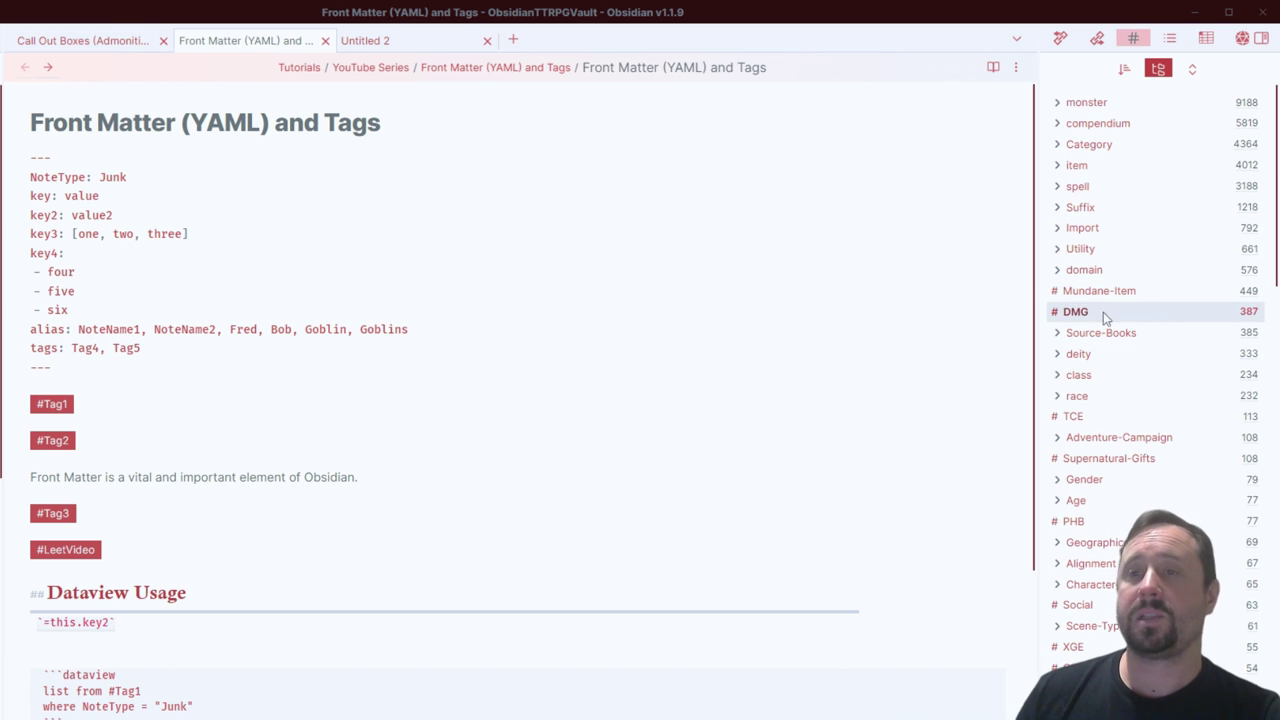
Step: Search the vault for notes tagged #spell from the tag list, and browse the results
click(1077, 186)
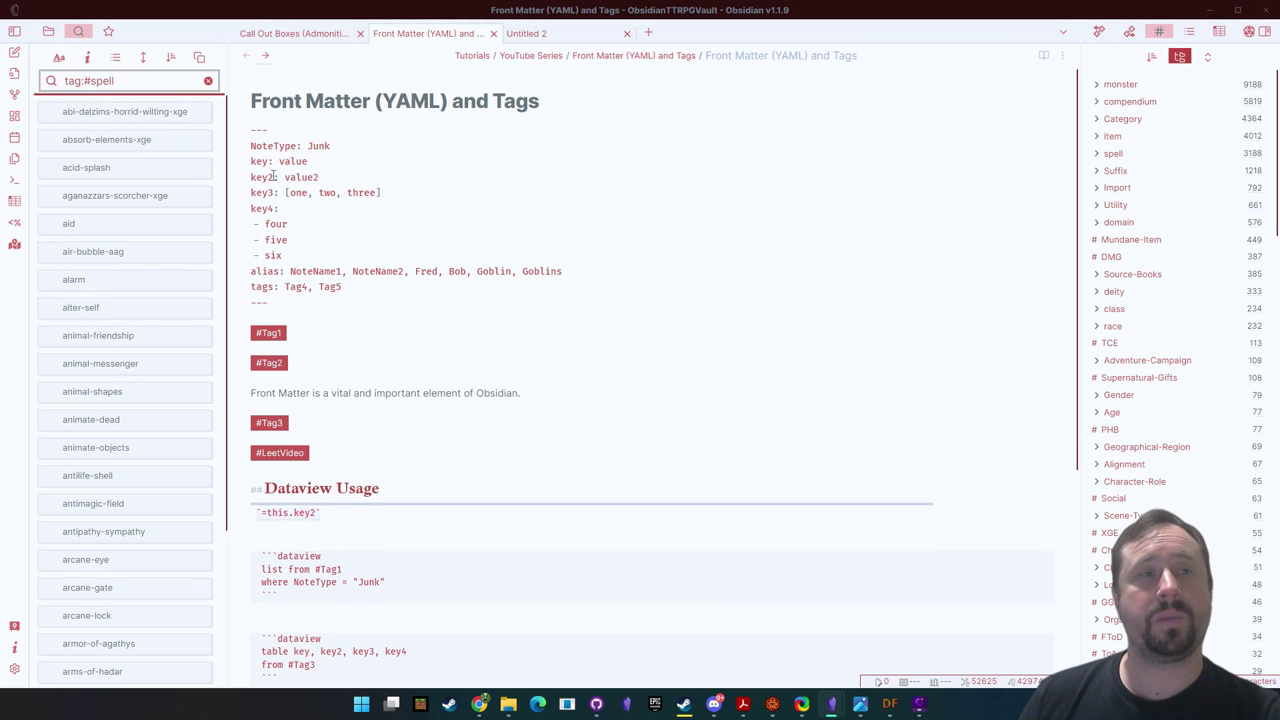
scroll(143, 286, down, 15)
scroll(140, 250, down, 6)
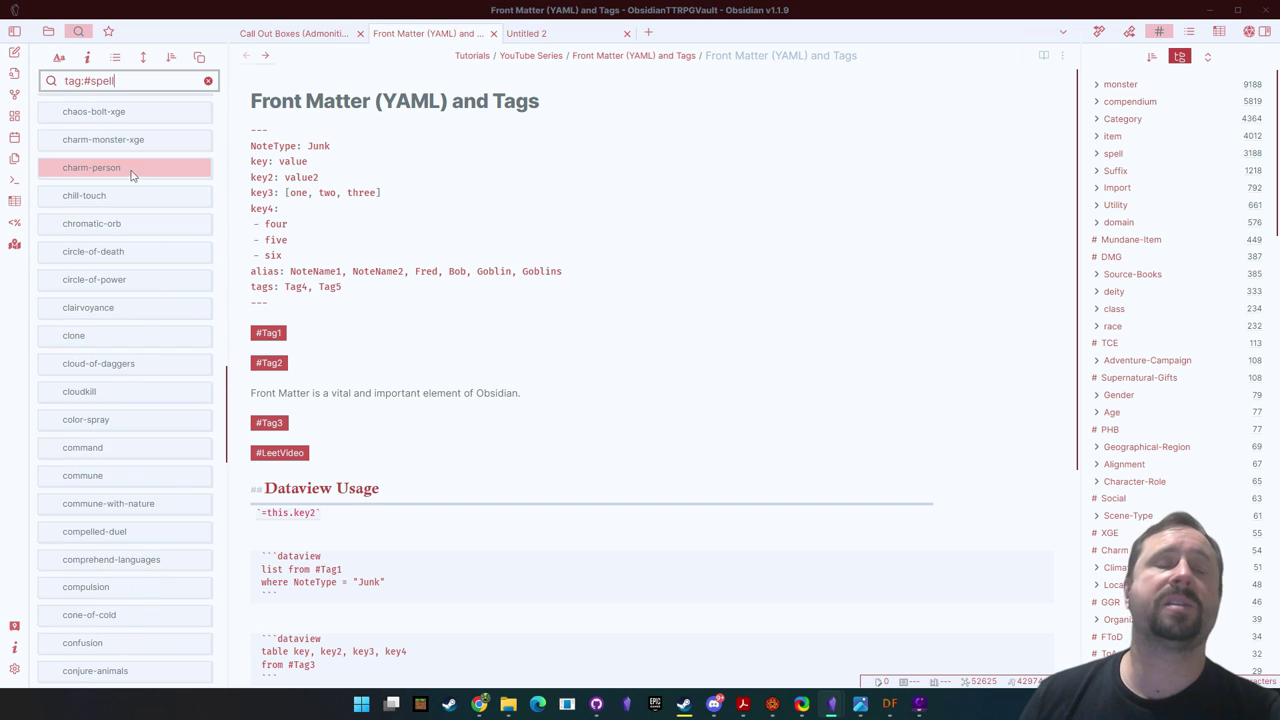
scroll(165, 243, down, 6)
scroll(150, 300, up, 10)
scroll(150, 327, up, 20)
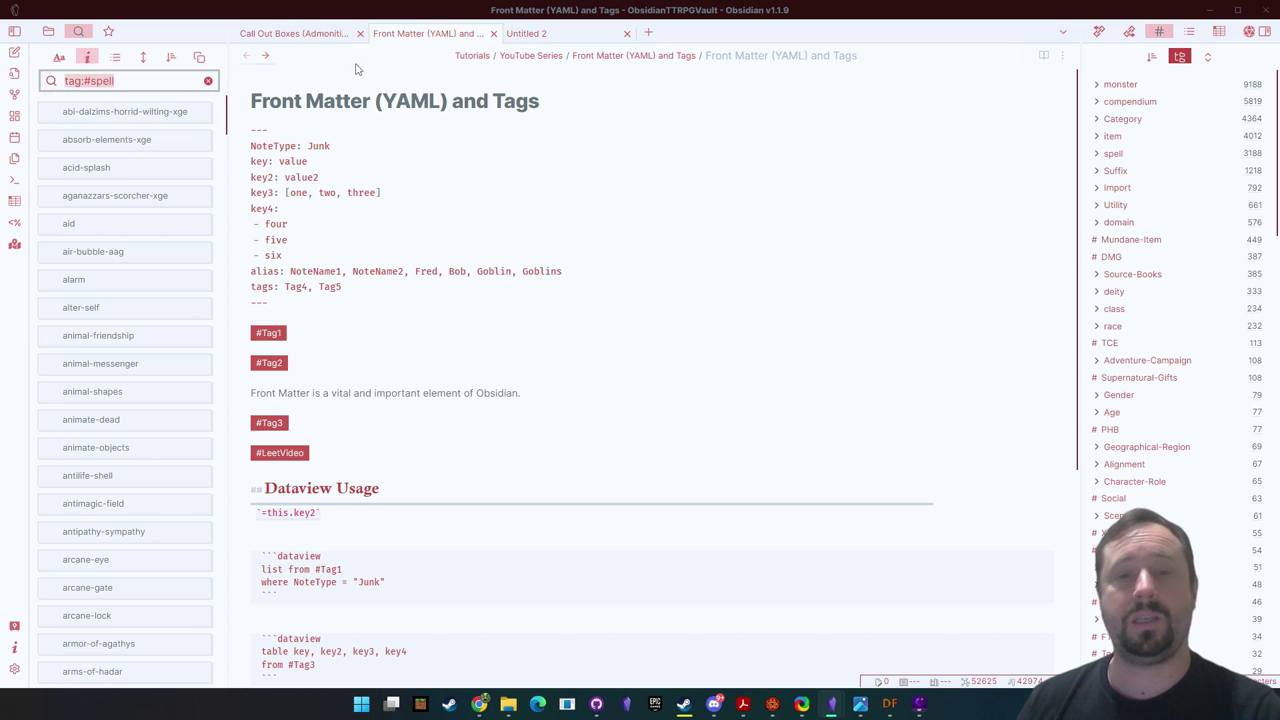
Step: Clear the tag:#spell search and search the vault for notes tagged #RoT from the tag list
click(208, 80)
click(748, 228)
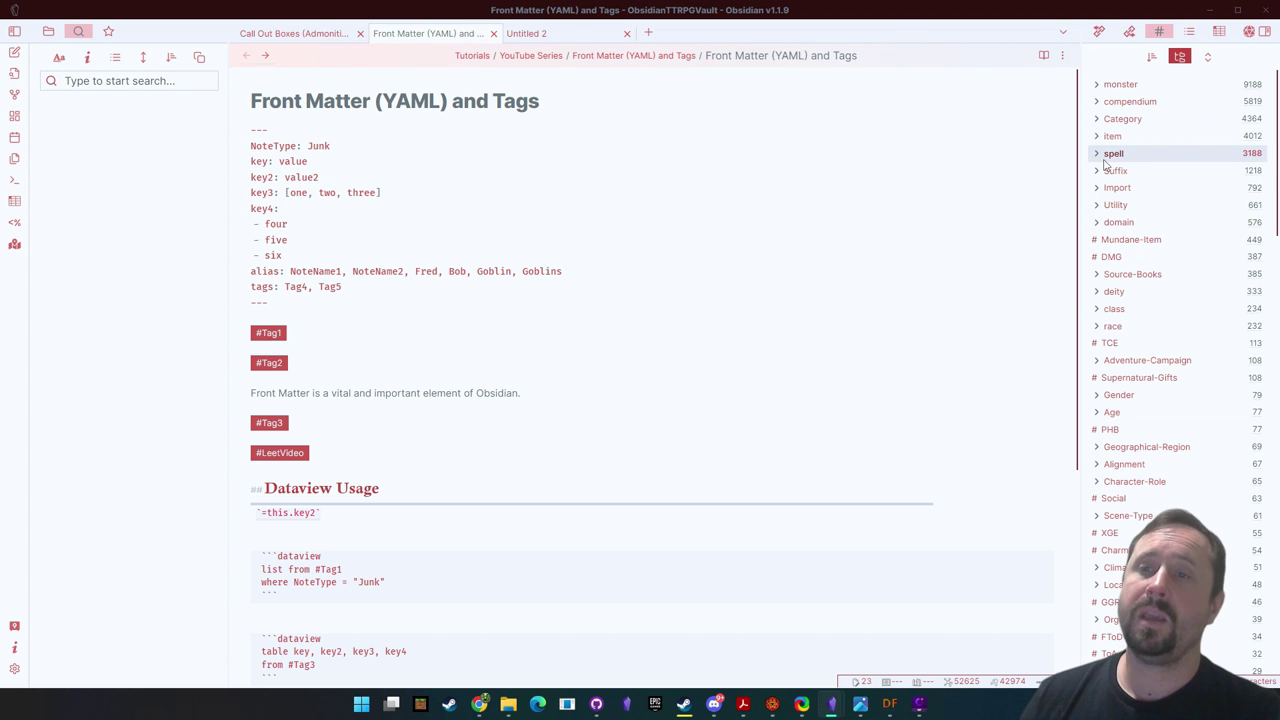
scroll(1135, 332, down, 2)
scroll(1135, 332, down, 15)
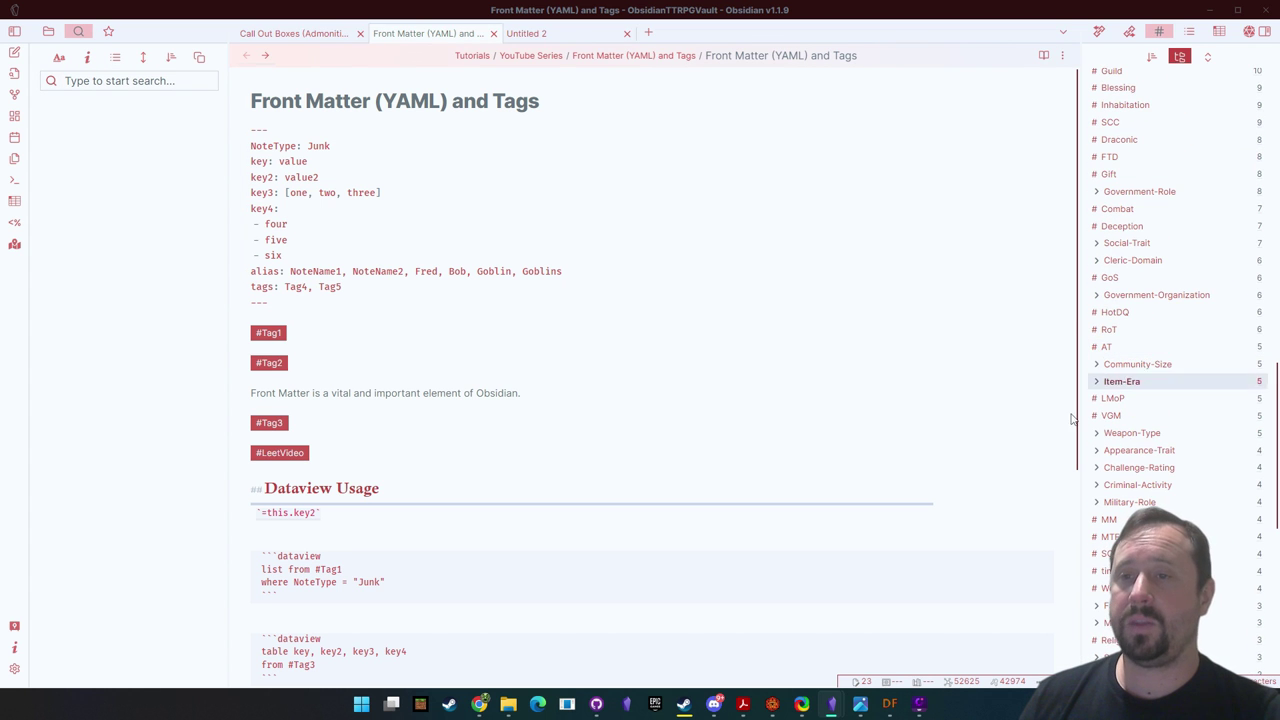
click(1097, 334)
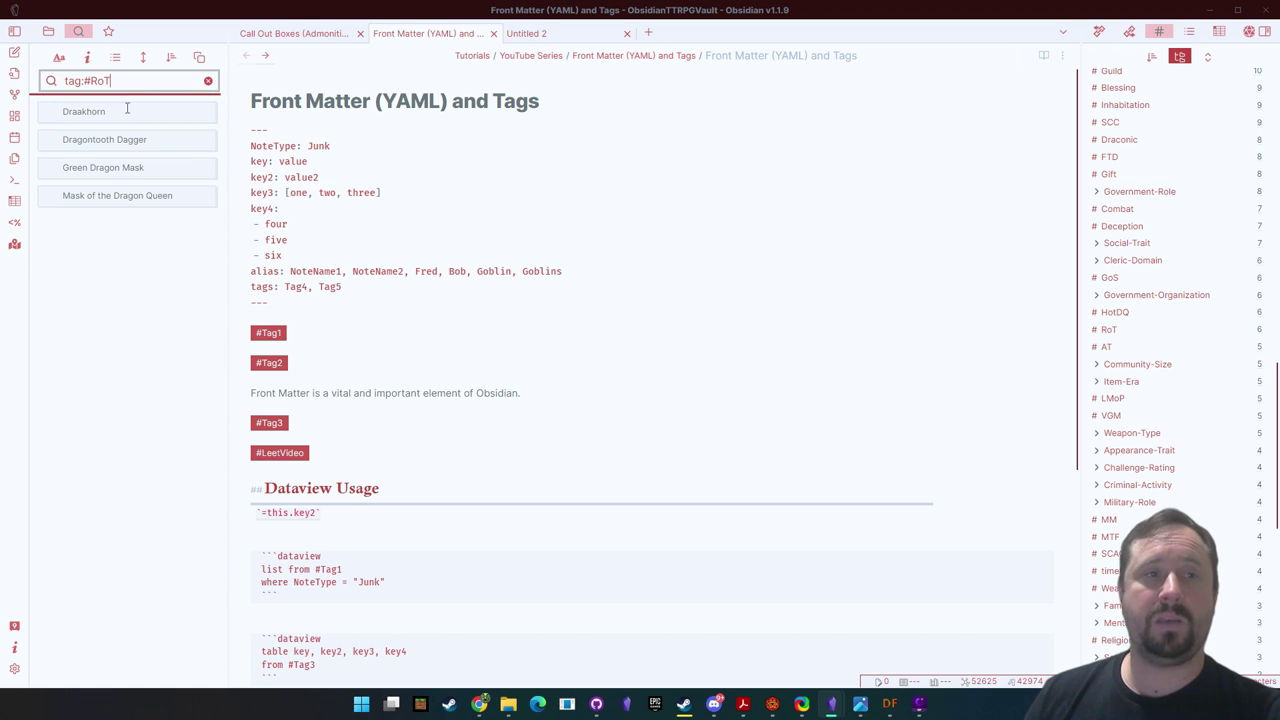
Step: Open the Green Dragon Mask note, highlight its Sources line and RoT tag, and return to the Front Matter (YAML) and Tags note
click(126, 170)
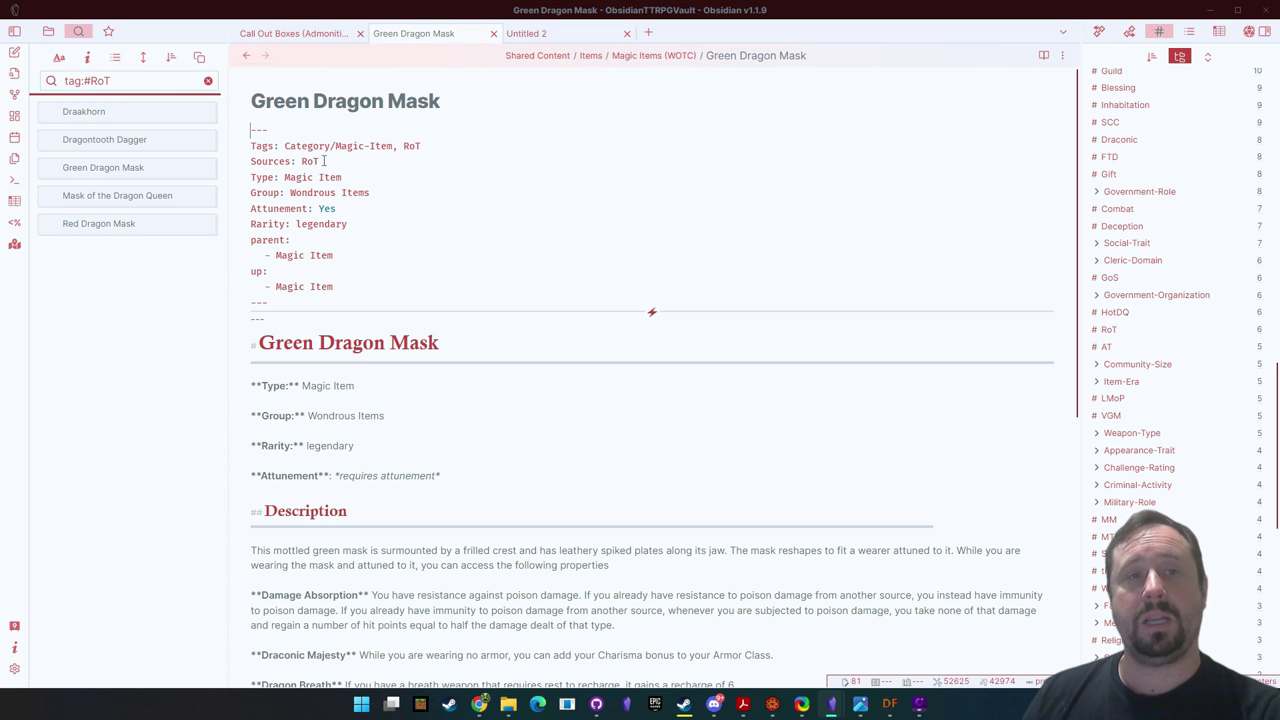
drag(326, 162, 218, 164)
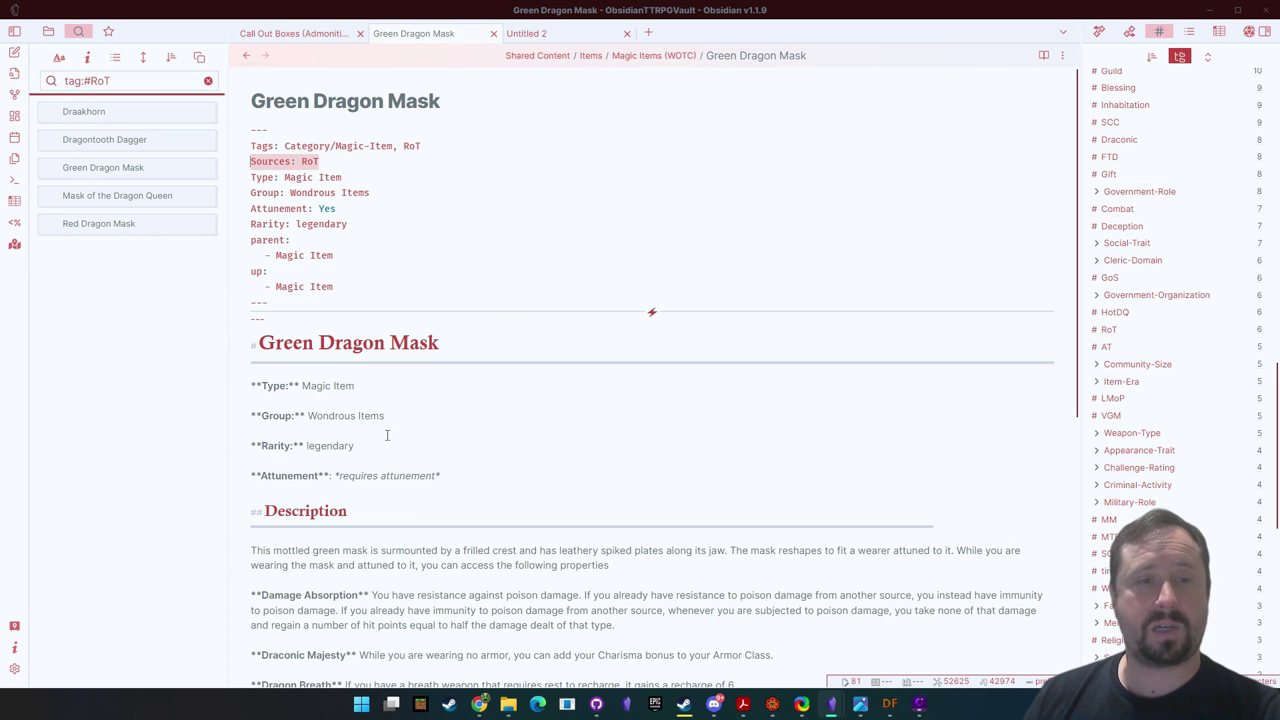
scroll(414, 437, down, 5)
scroll(583, 377, up, 5)
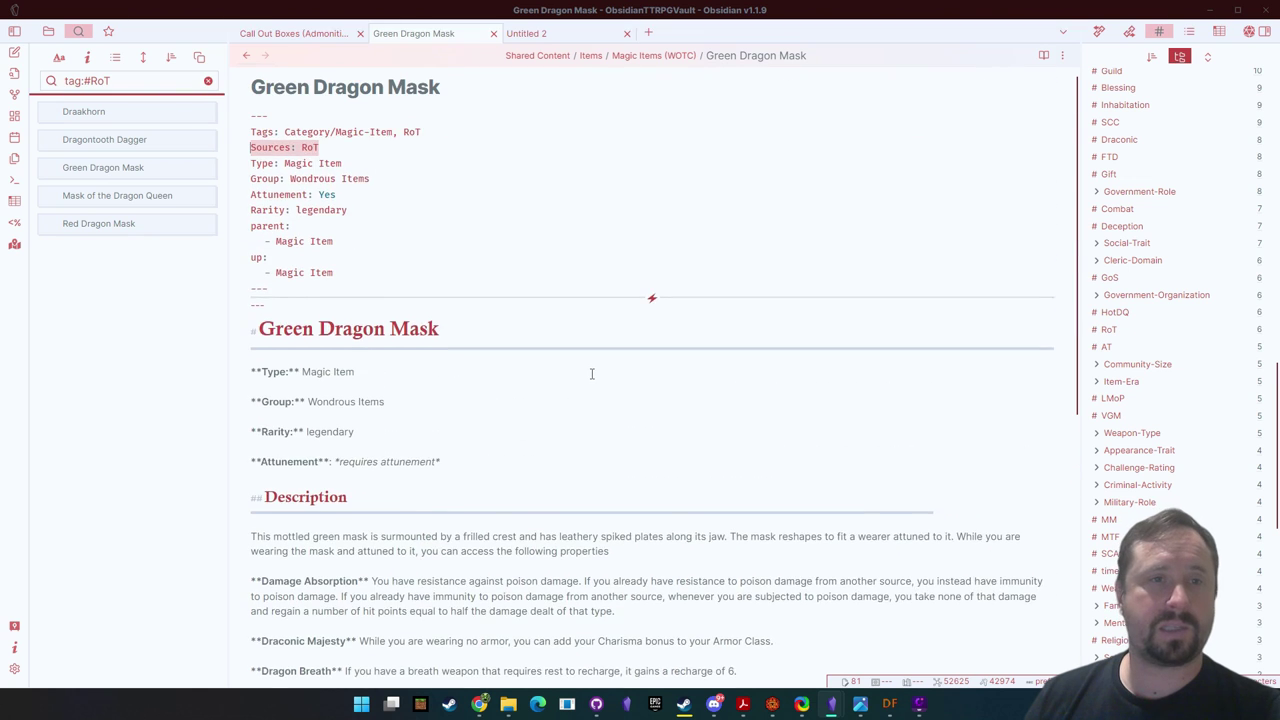
mouse_move(423, 147)
mouse_down()
mouse_move(382, 148)
mouse_move(403, 148)
mouse_up()
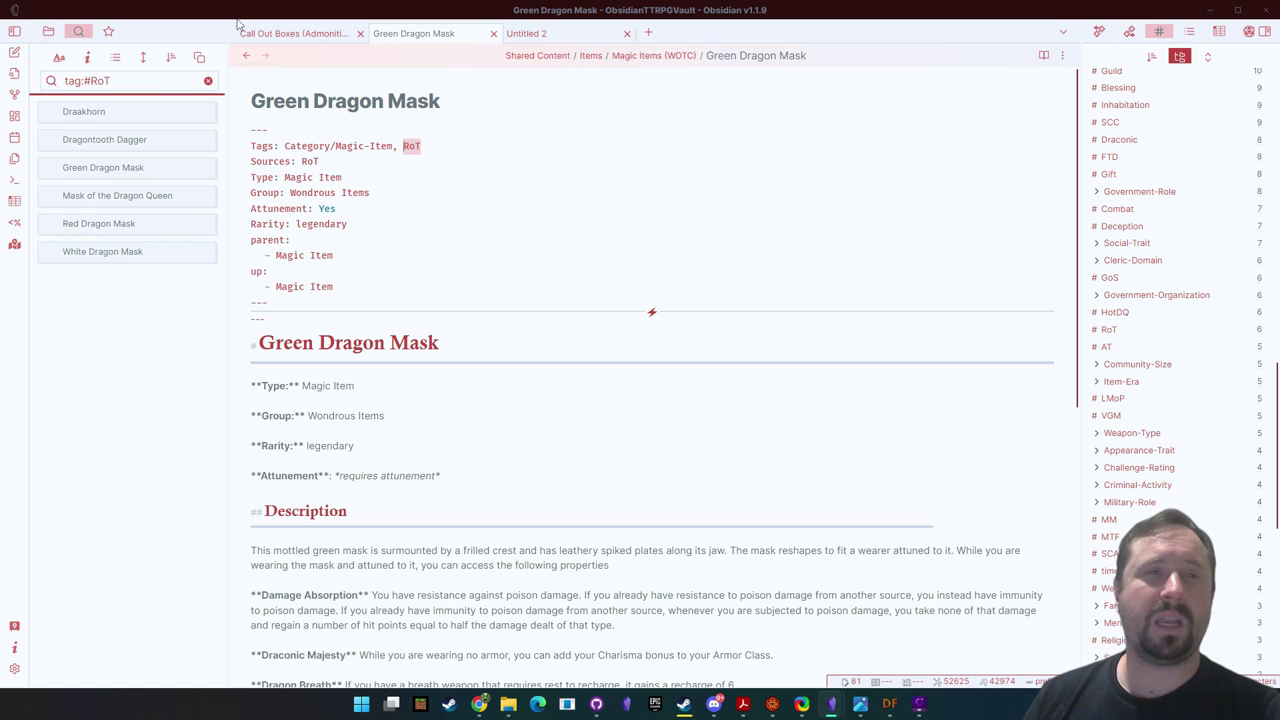
click(246, 56)
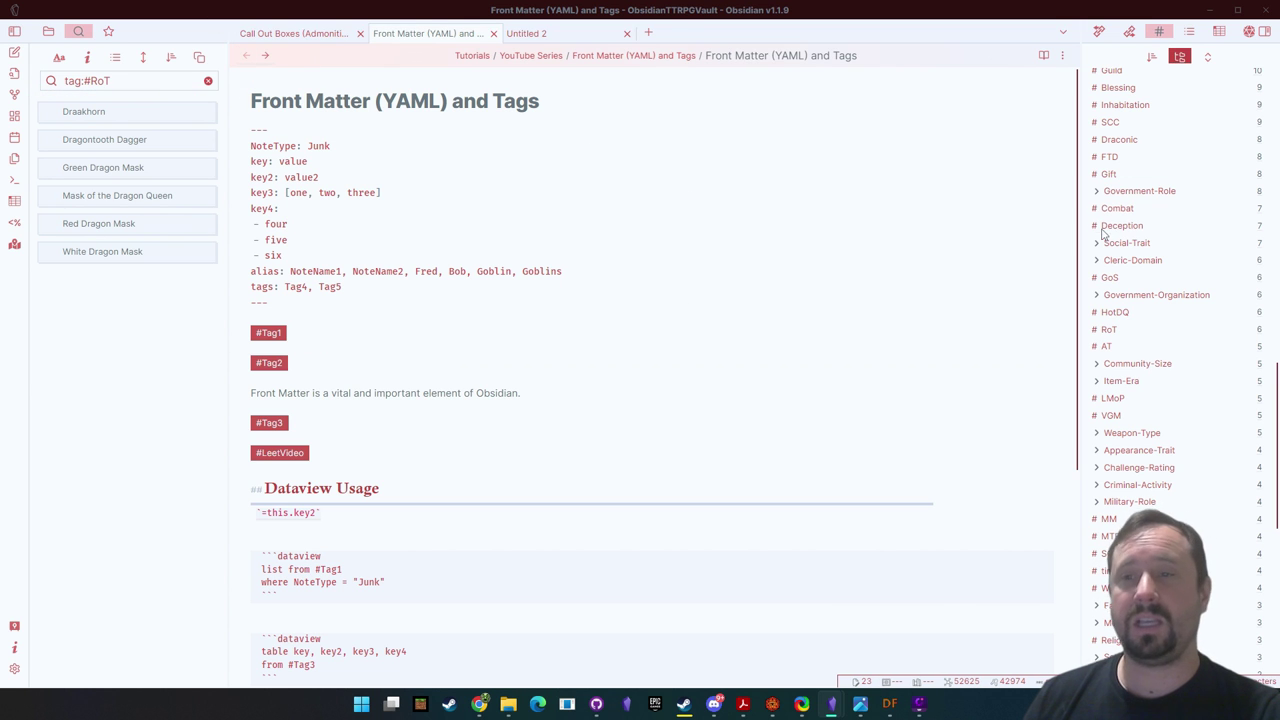
Step: Browse the vault's tag list, highlight the tag:#RoT search query, and clear the selection
scroll(1160, 440, down, 6)
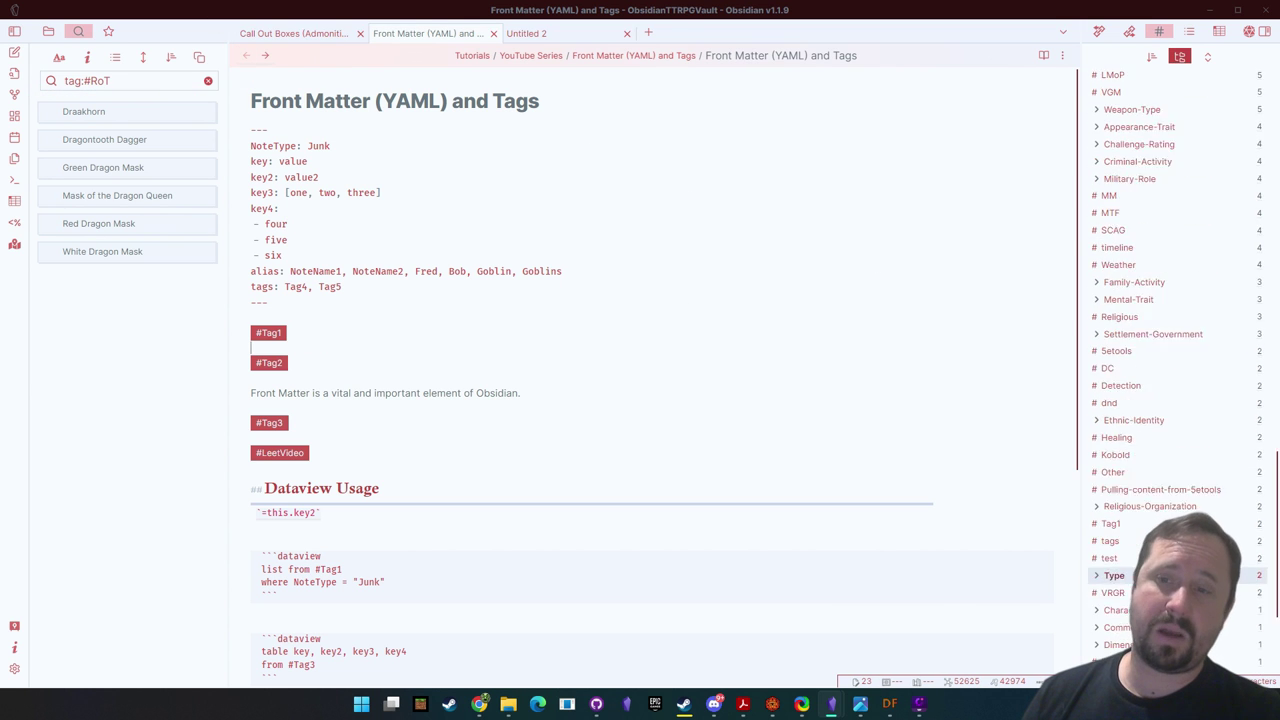
scroll(1150, 448, up, 10)
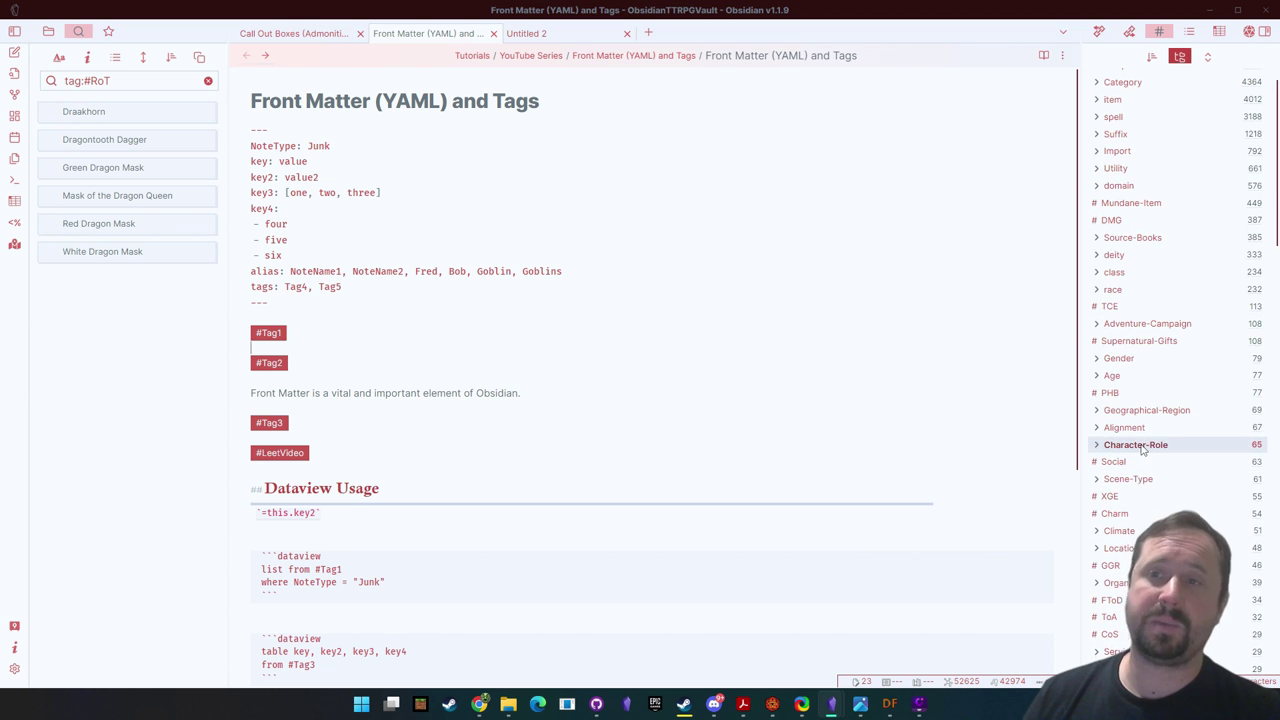
scroll(1170, 420, up, 1)
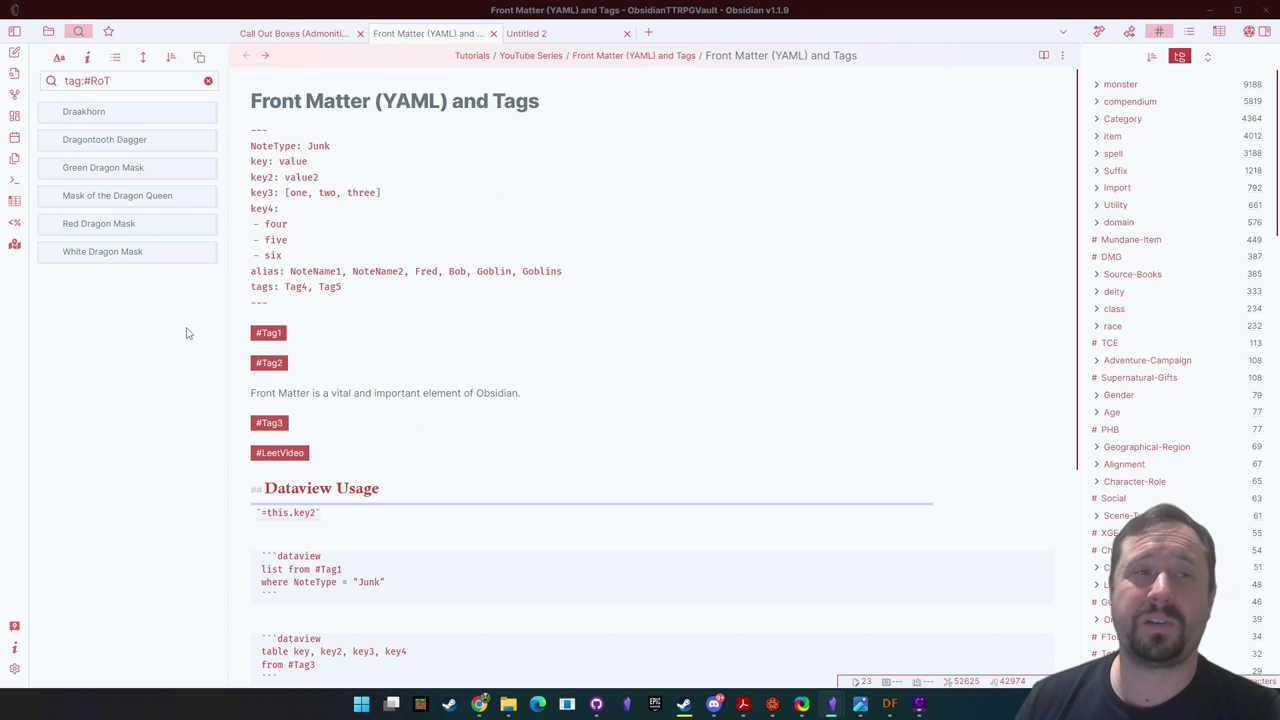
triple_click(111, 83)
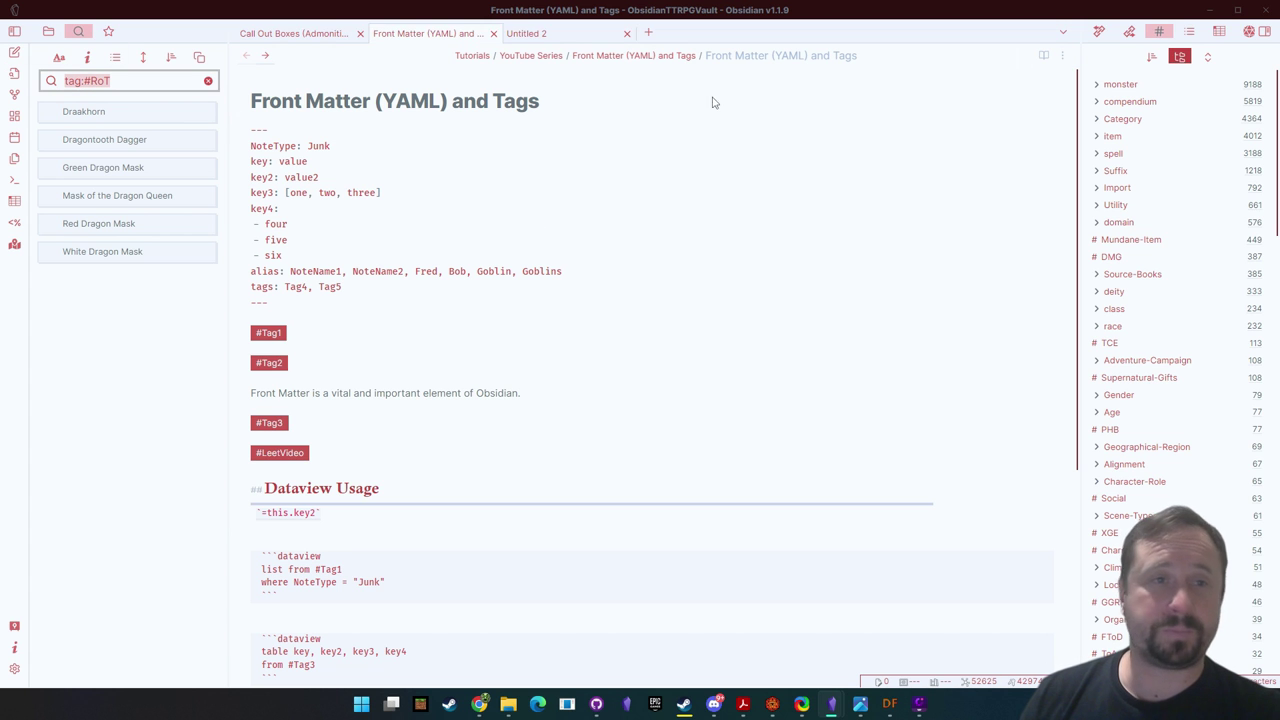
click(594, 346)
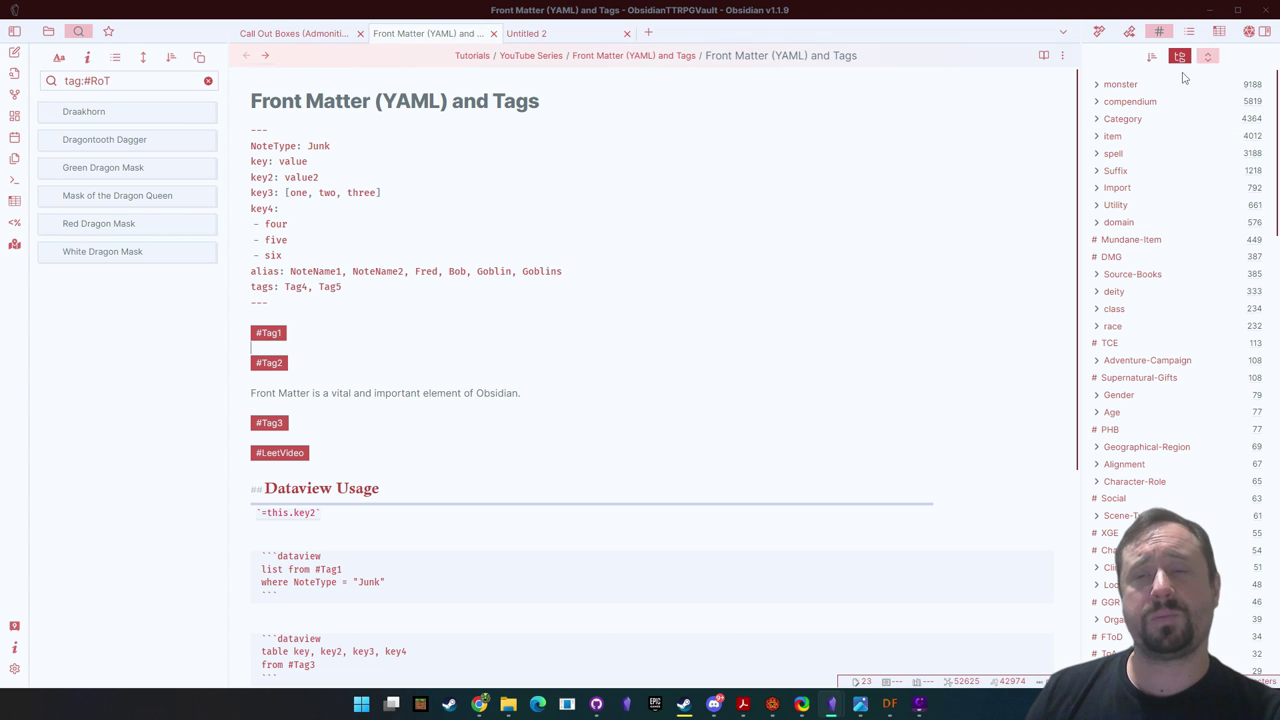
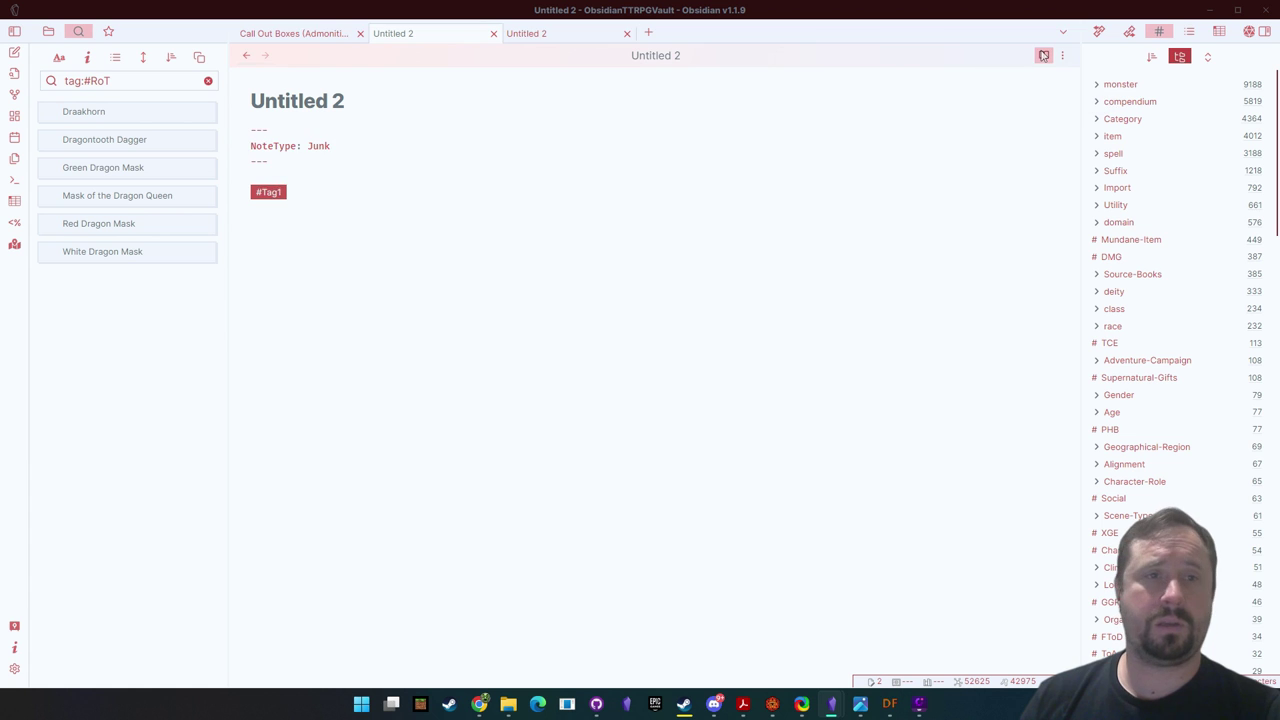
Step: Return to the Front Matter (YAML) and Tags note, check its rendered Dataview list, and show the query source in editing view
click(246, 55)
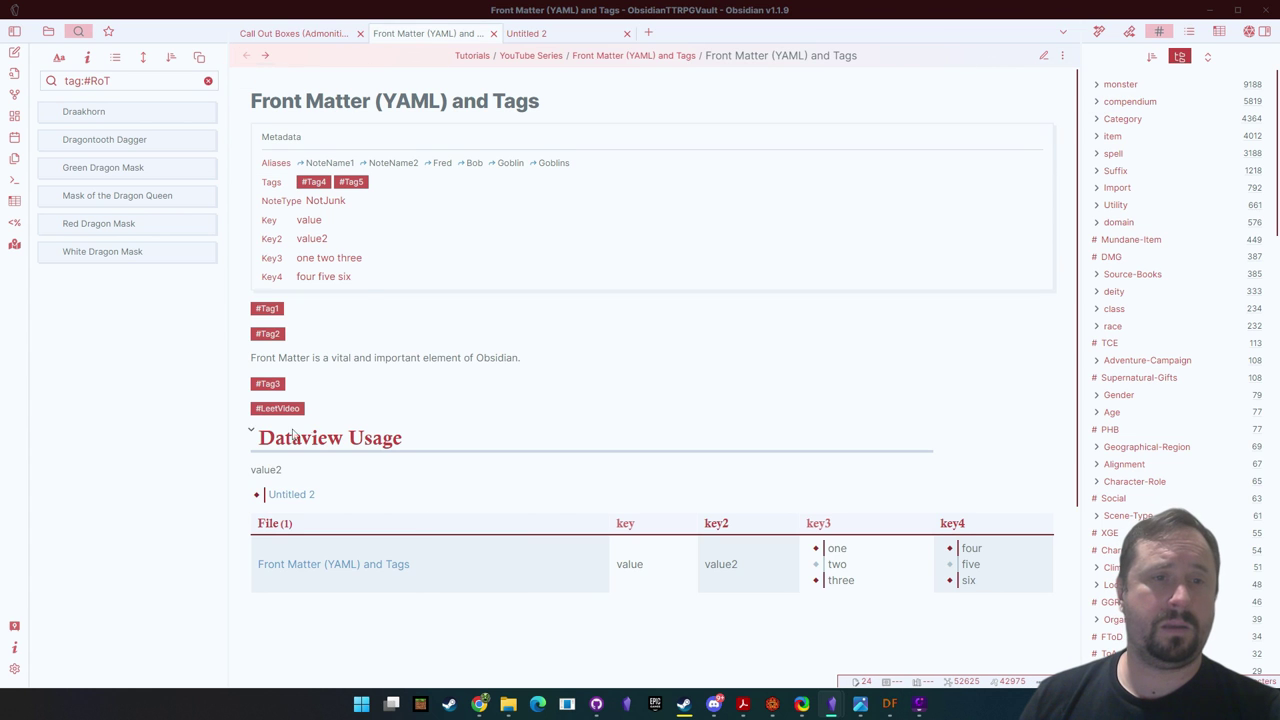
mouse_move(275, 495)
click(1043, 55)
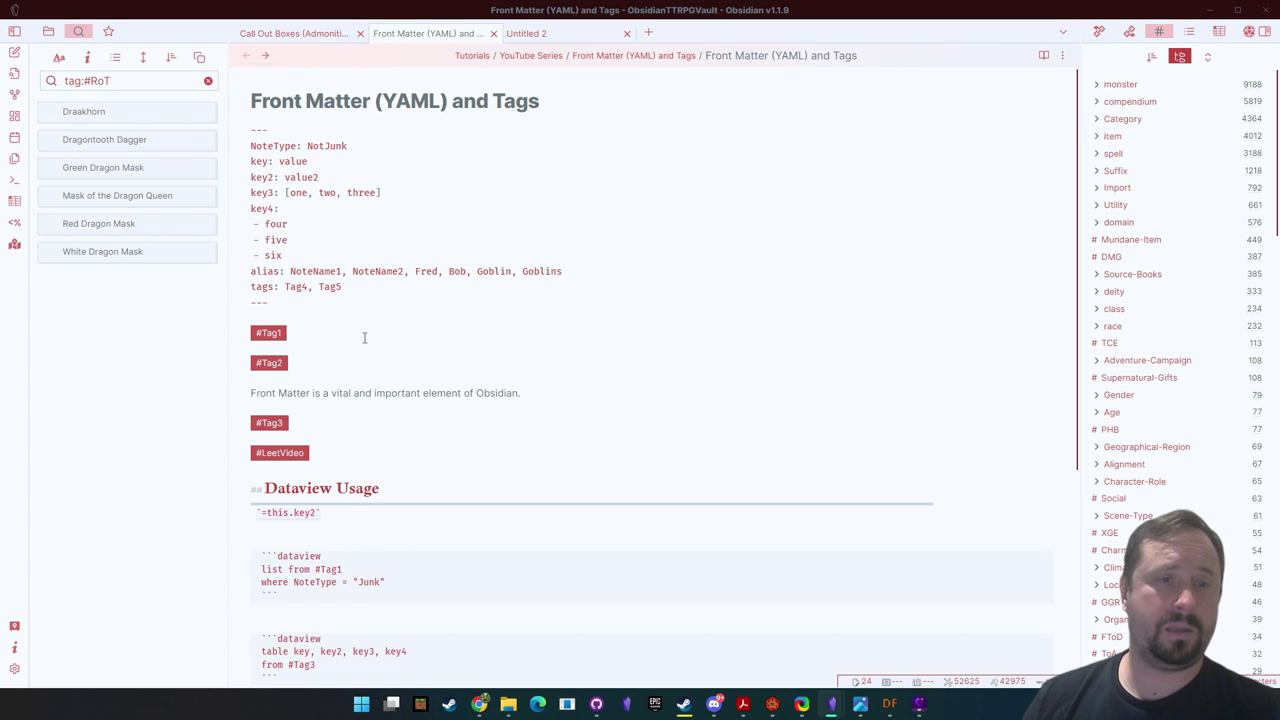
scroll(364, 338, down, 3)
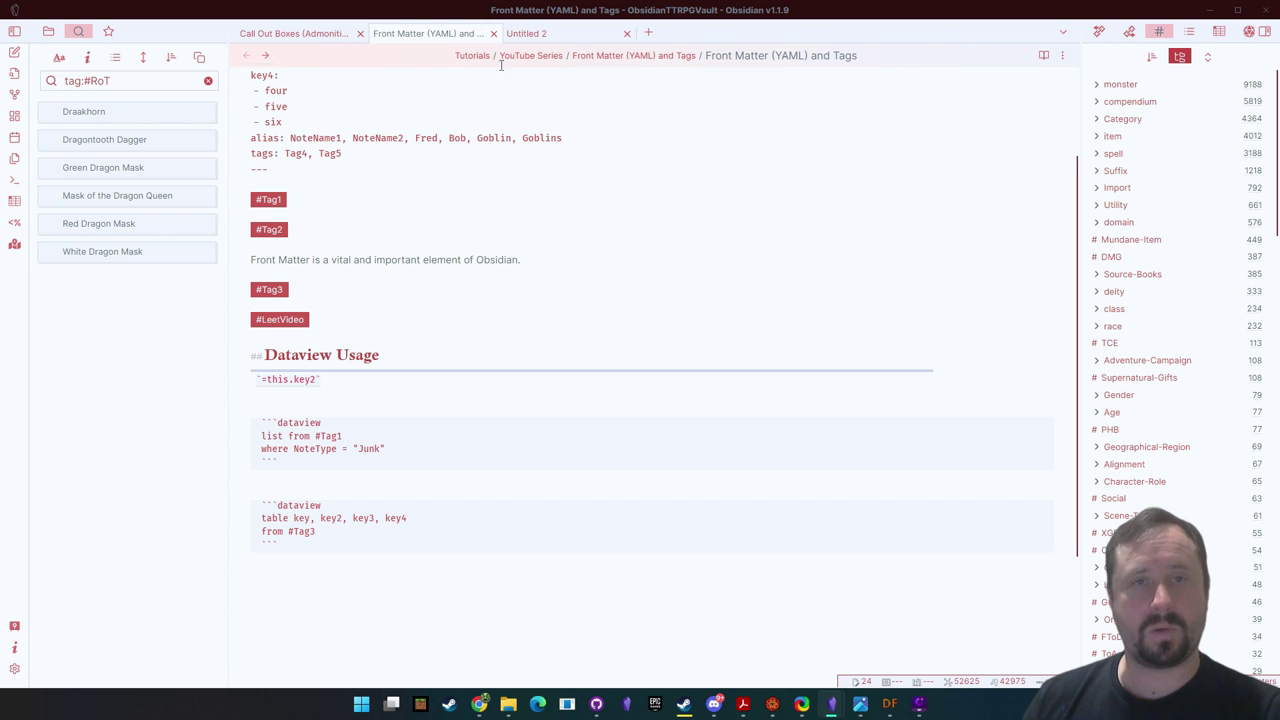
Step: Change NoteType to NotJunk in the Untitled 2 note and check the Dataview list in the Front Matter (YAML) and Tags note's reading view
click(528, 33)
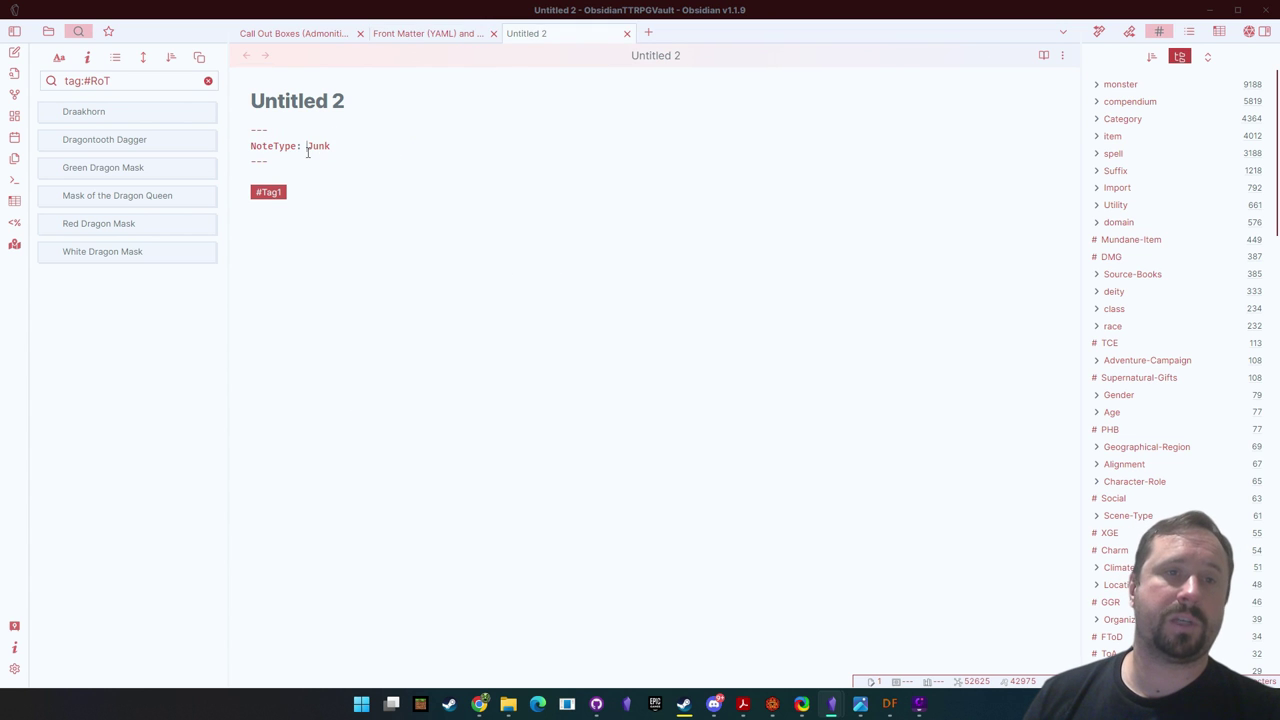
text(Not)
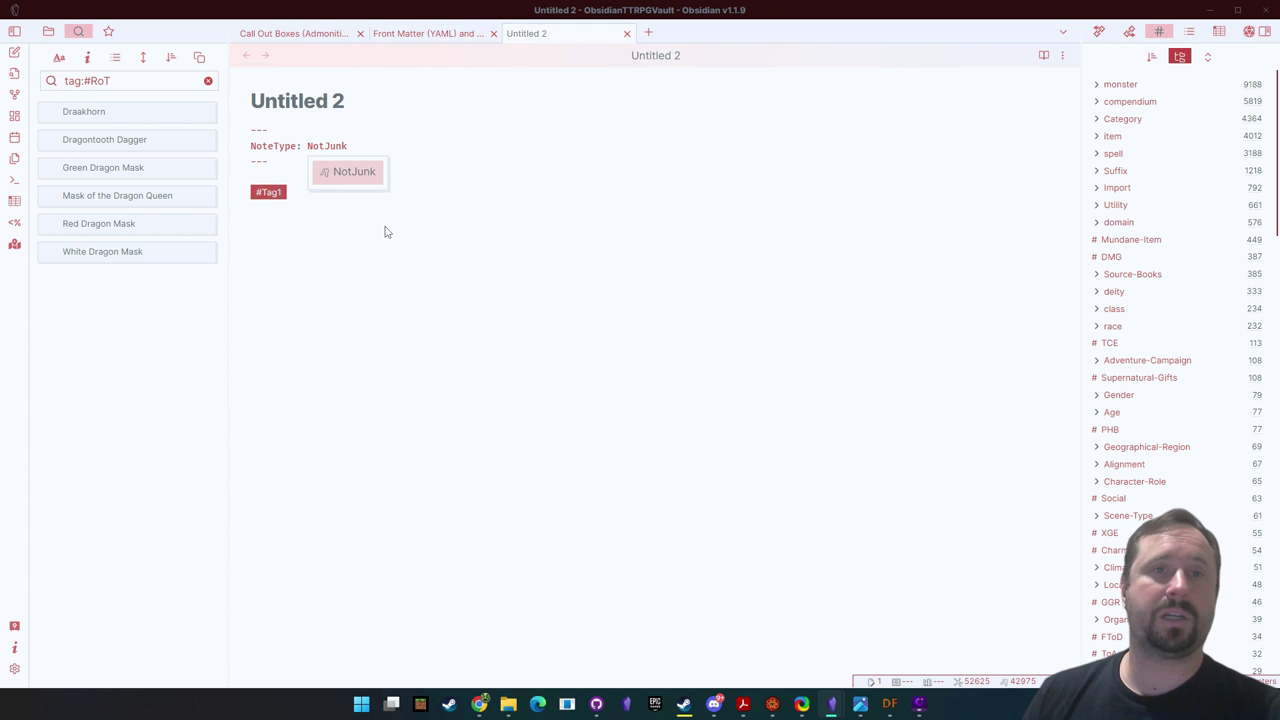
click(428, 33)
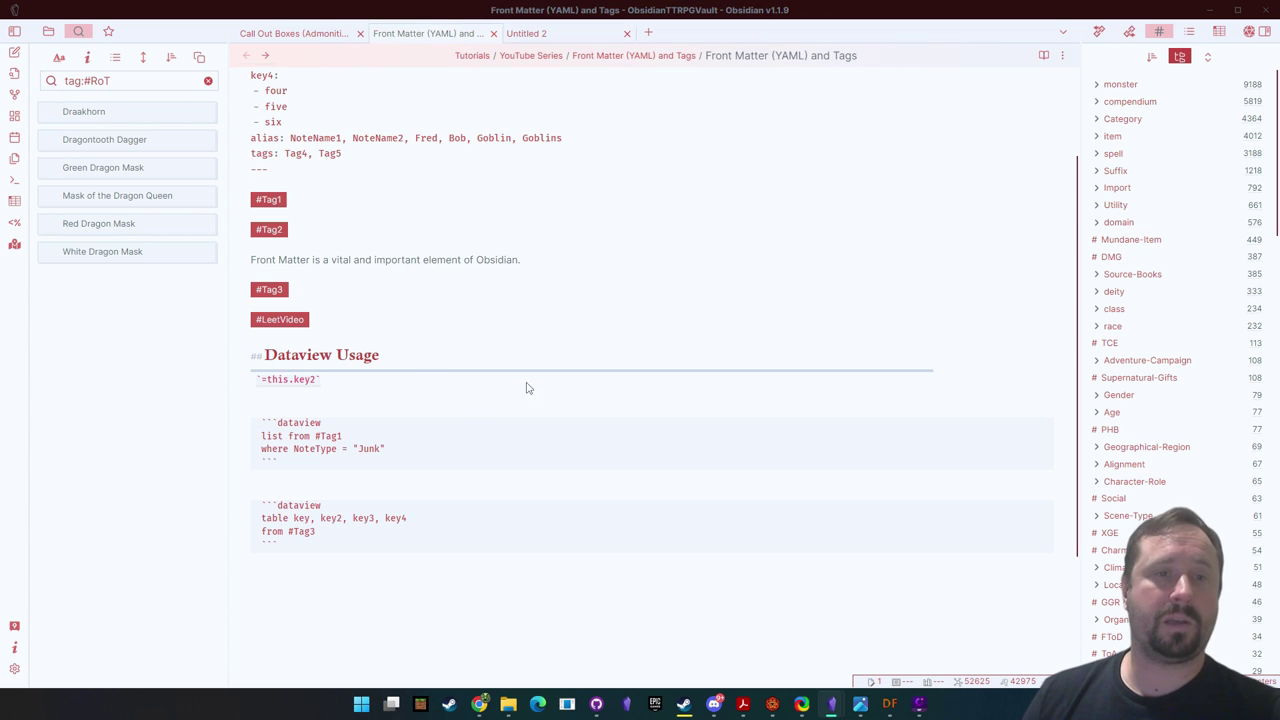
click(1043, 57)
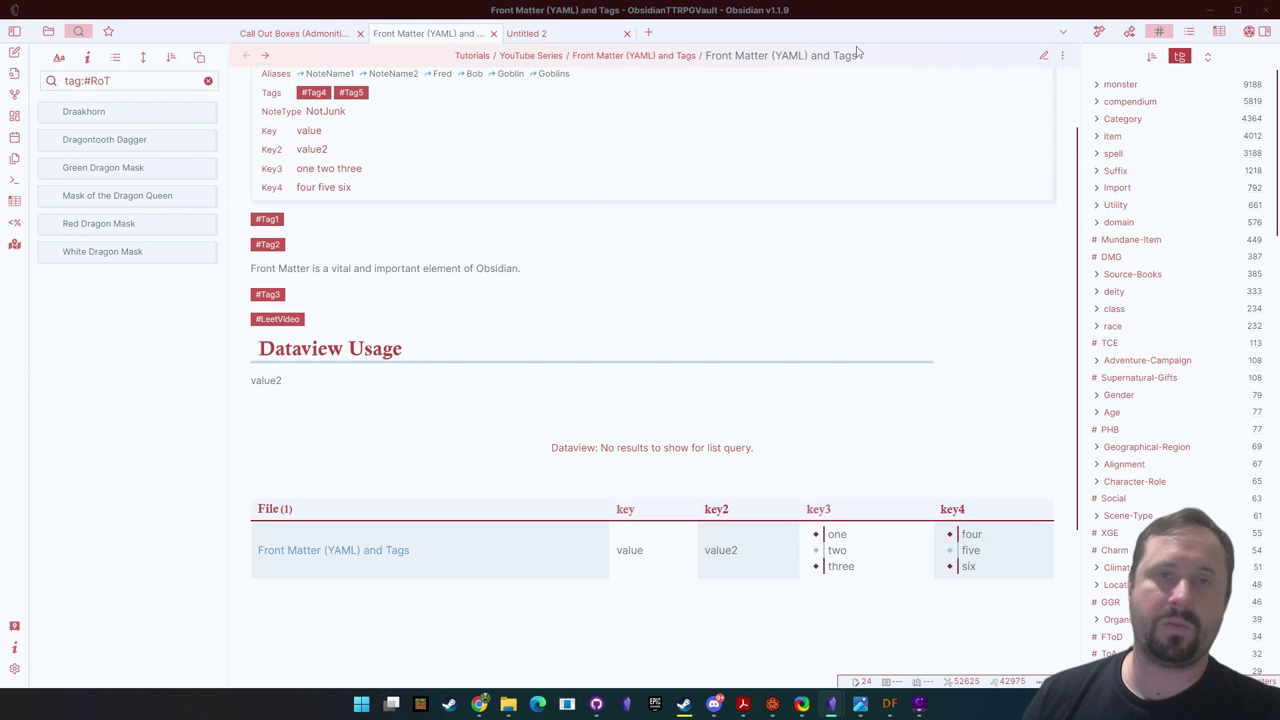
scroll(727, 229, up, 2)
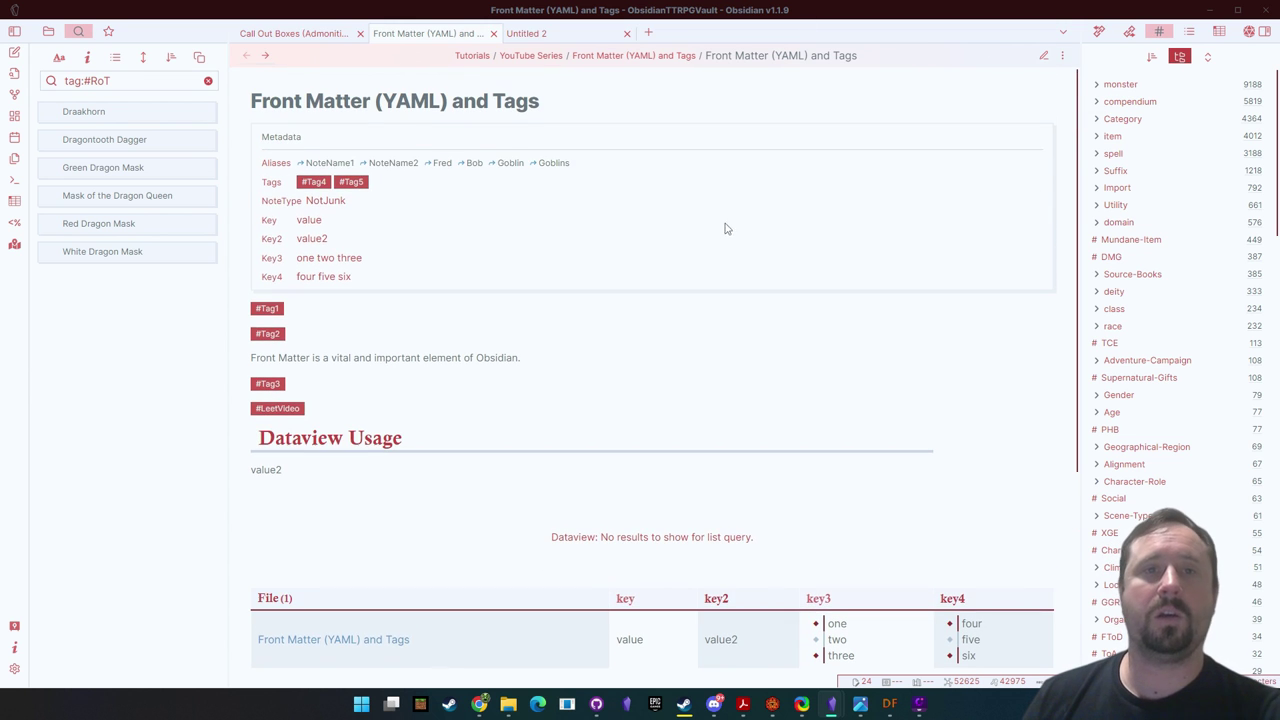
Step: Restore the NoteType value to Junk in the Untitled 2 note and dismiss the value suggestions
click(550, 34)
key(BackSpace)
key(BackSpace)
key(BackSpace)
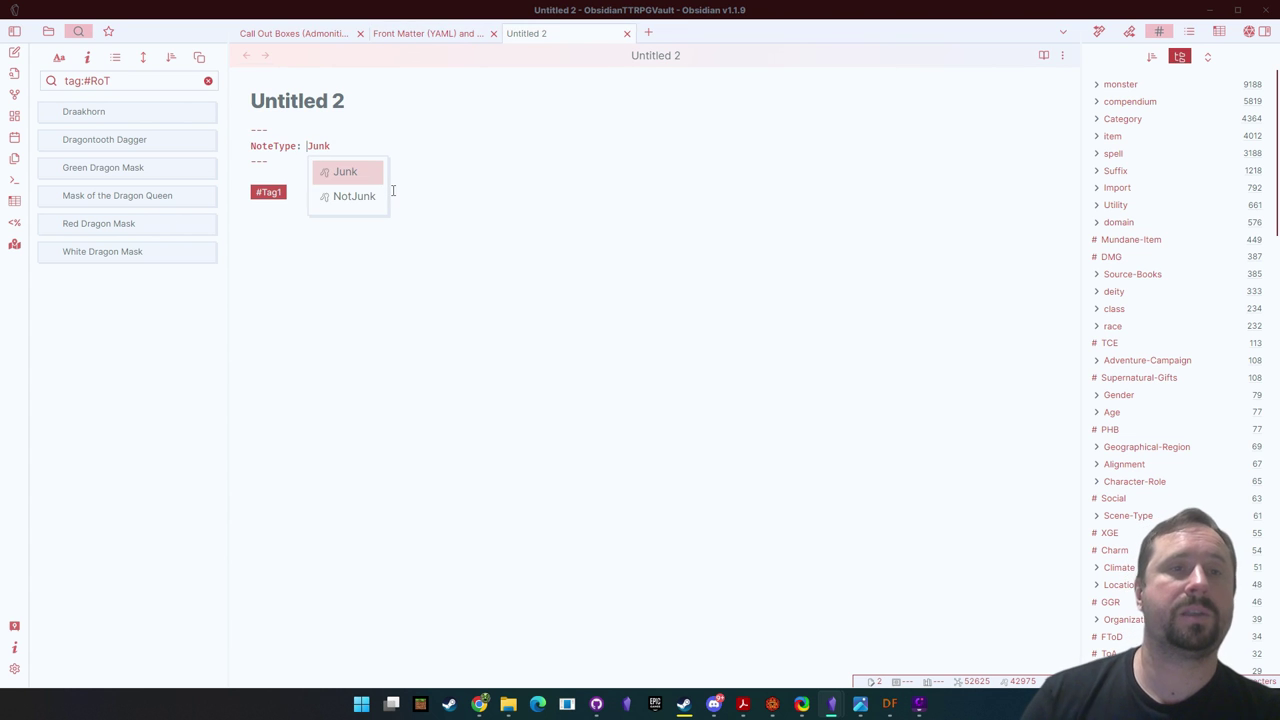
key(Escape)
Step: Set NoteType to Junk in the Front Matter (YAML) and Tags note and check its Dataview results in reading view
click(428, 33)
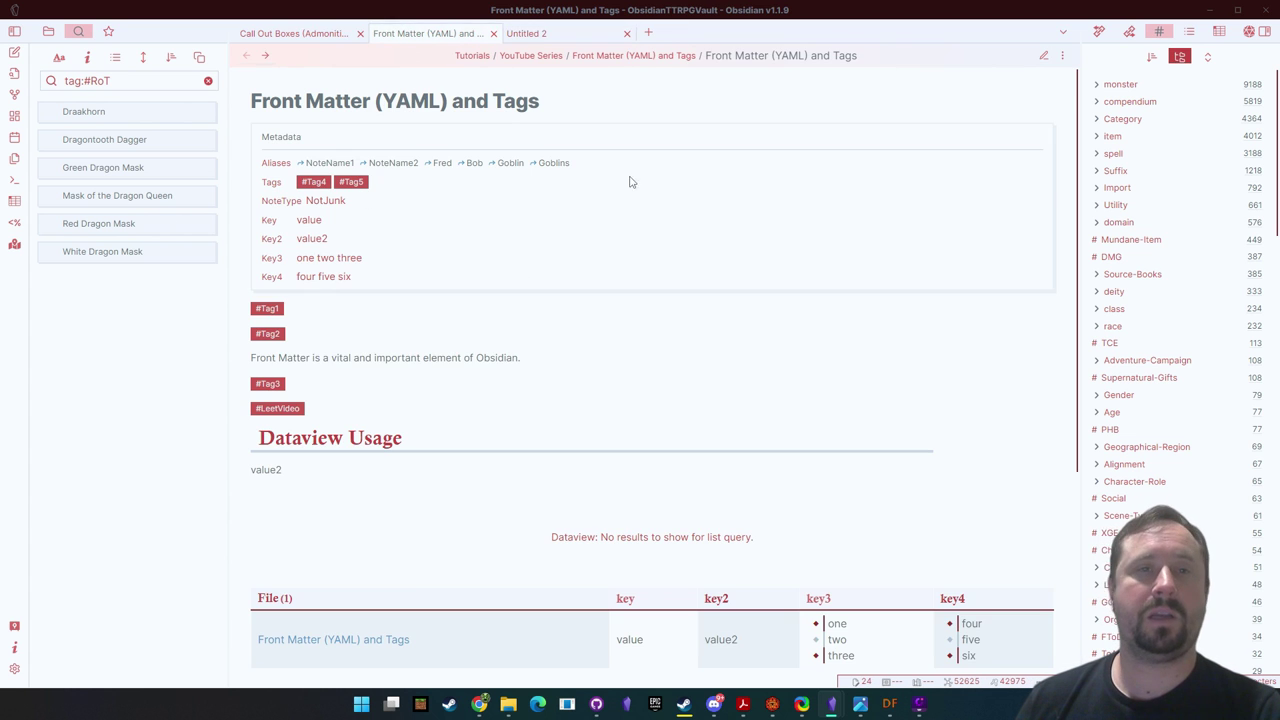
click(1043, 56)
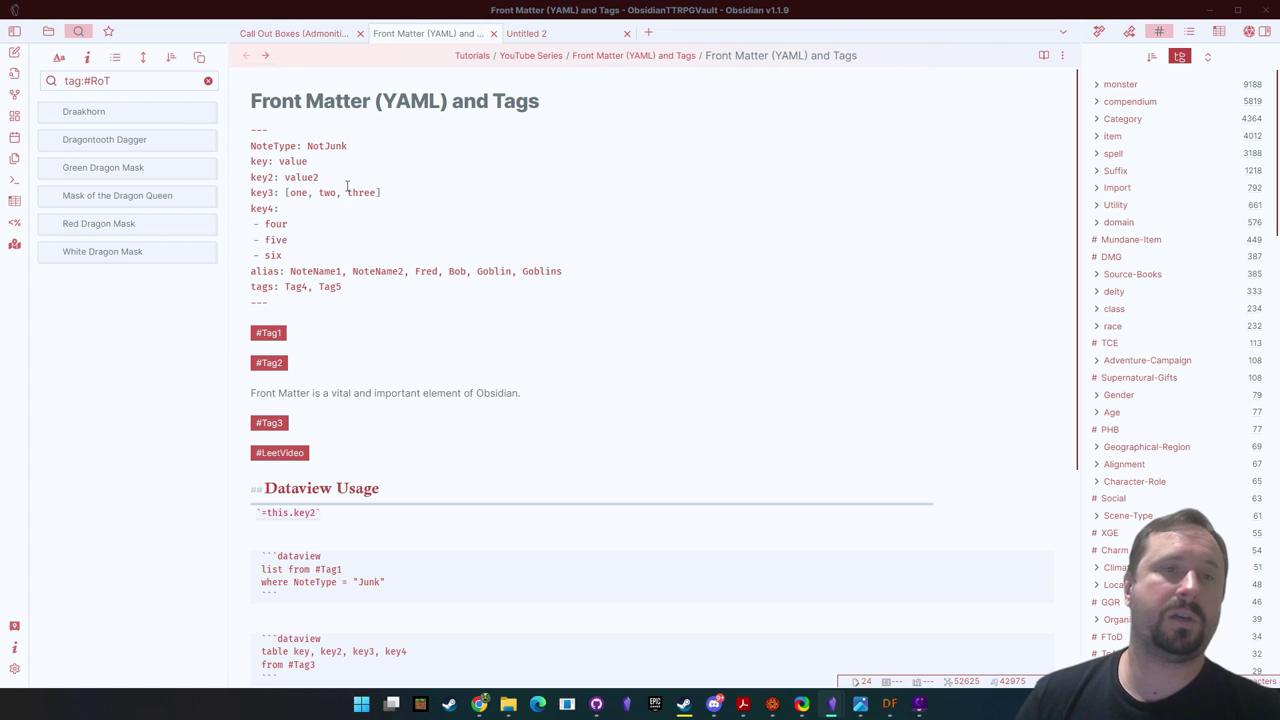
key(BackSpace)
key(BackSpace)
key(Escape)
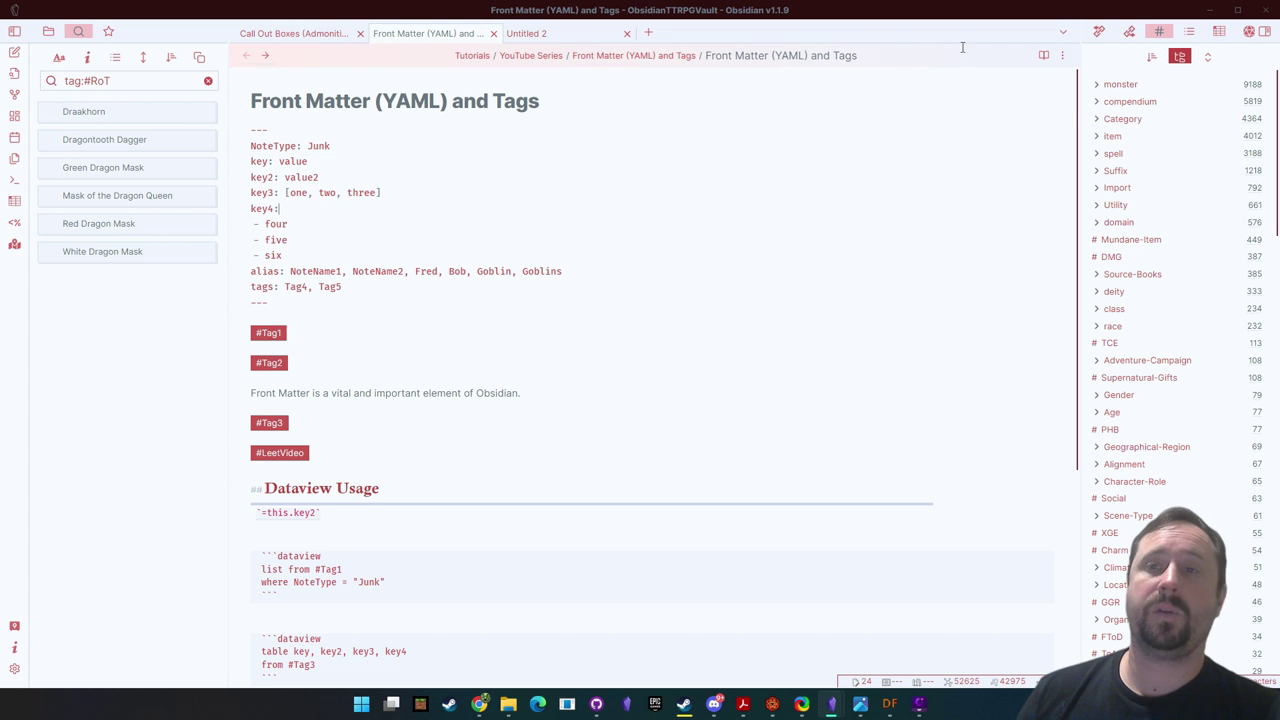
click(1043, 56)
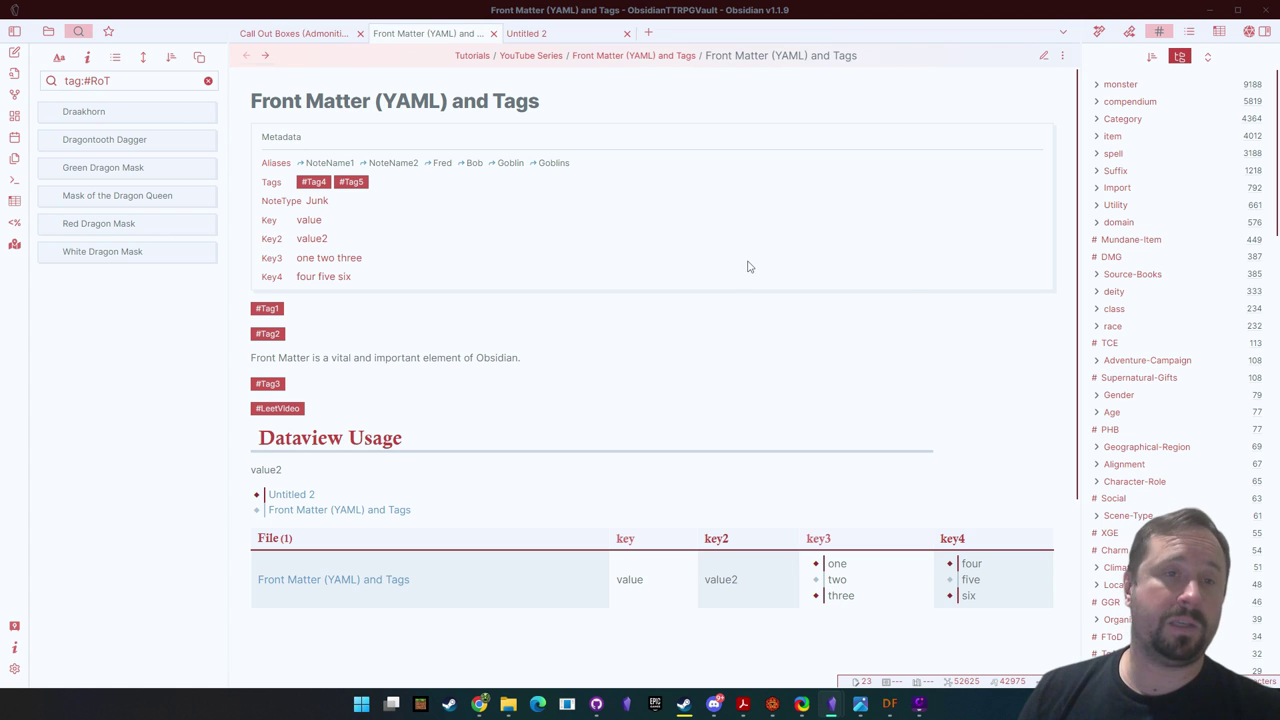
scroll(750, 275, down, 2)
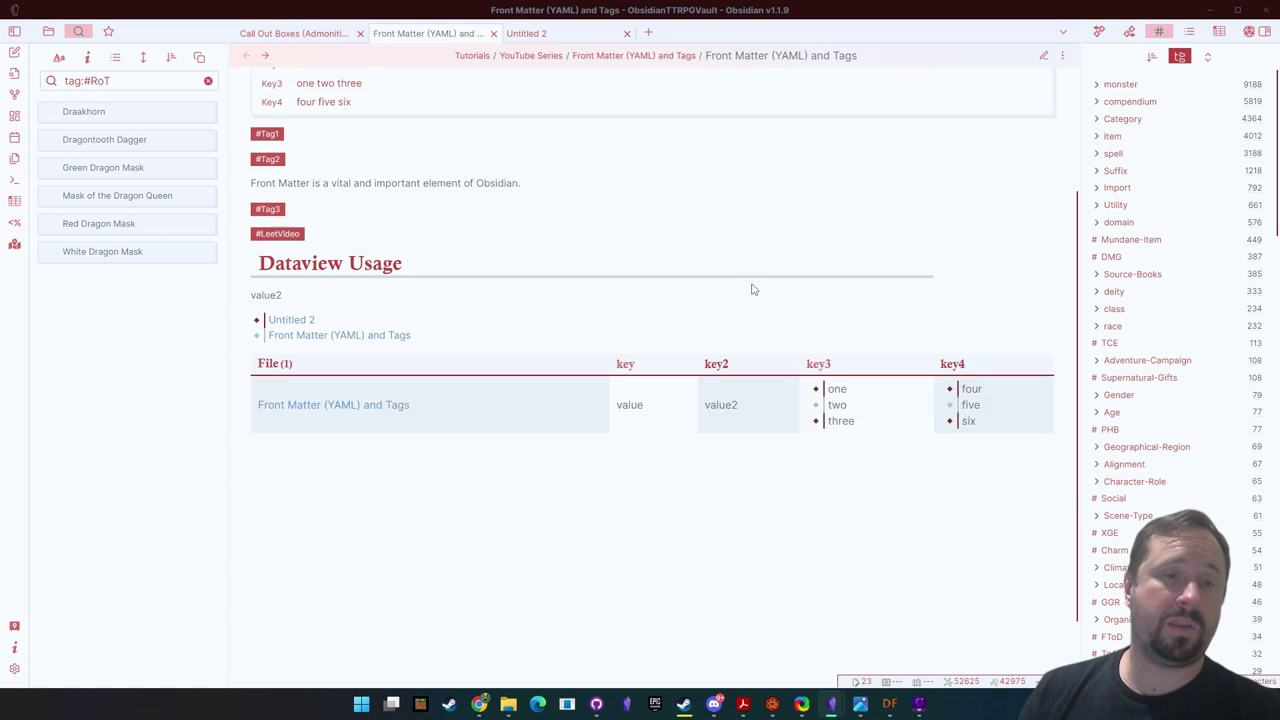
Step: Highlight the Dataview table query for key to key4 from #Tag3 in editing view, and clear the selection
click(1043, 56)
drag(294, 449, 244, 410)
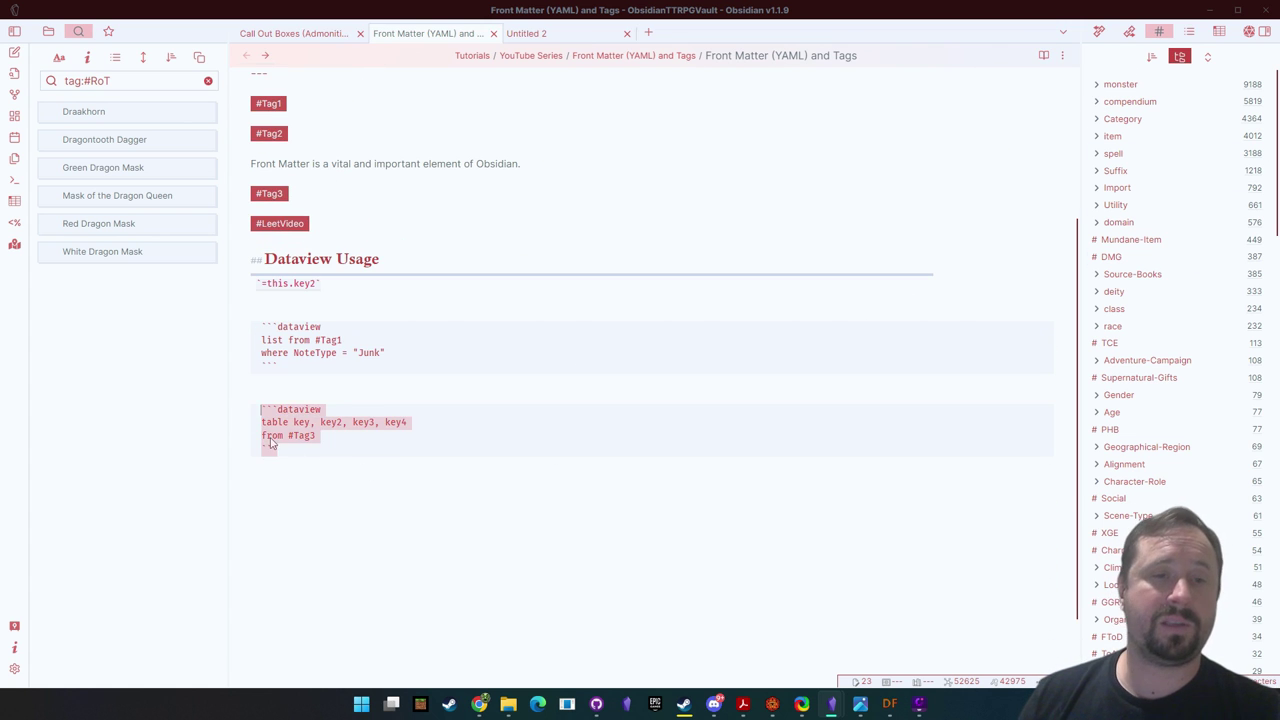
click(391, 494)
scroll(438, 308, up, 1)
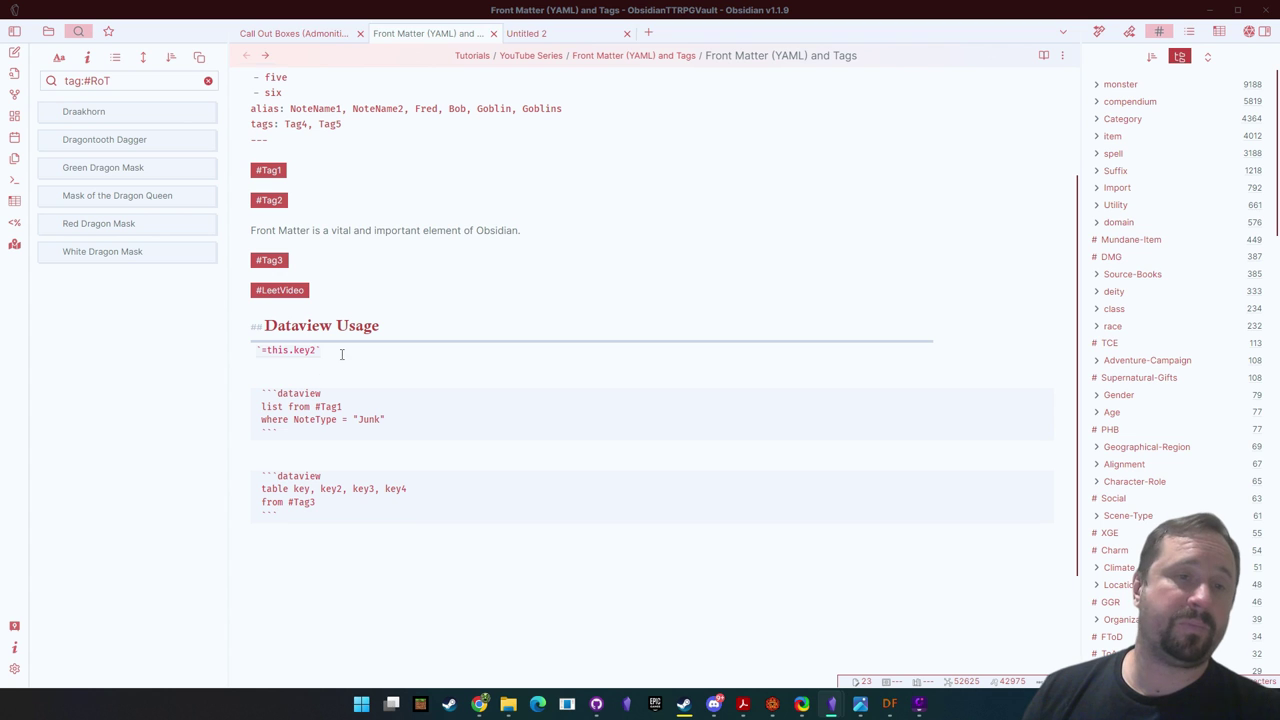
Step: Highlight the inline =this.key2 expression under Dataview Usage, clear the selection, and show the note in reading view
drag(341, 354, 252, 349)
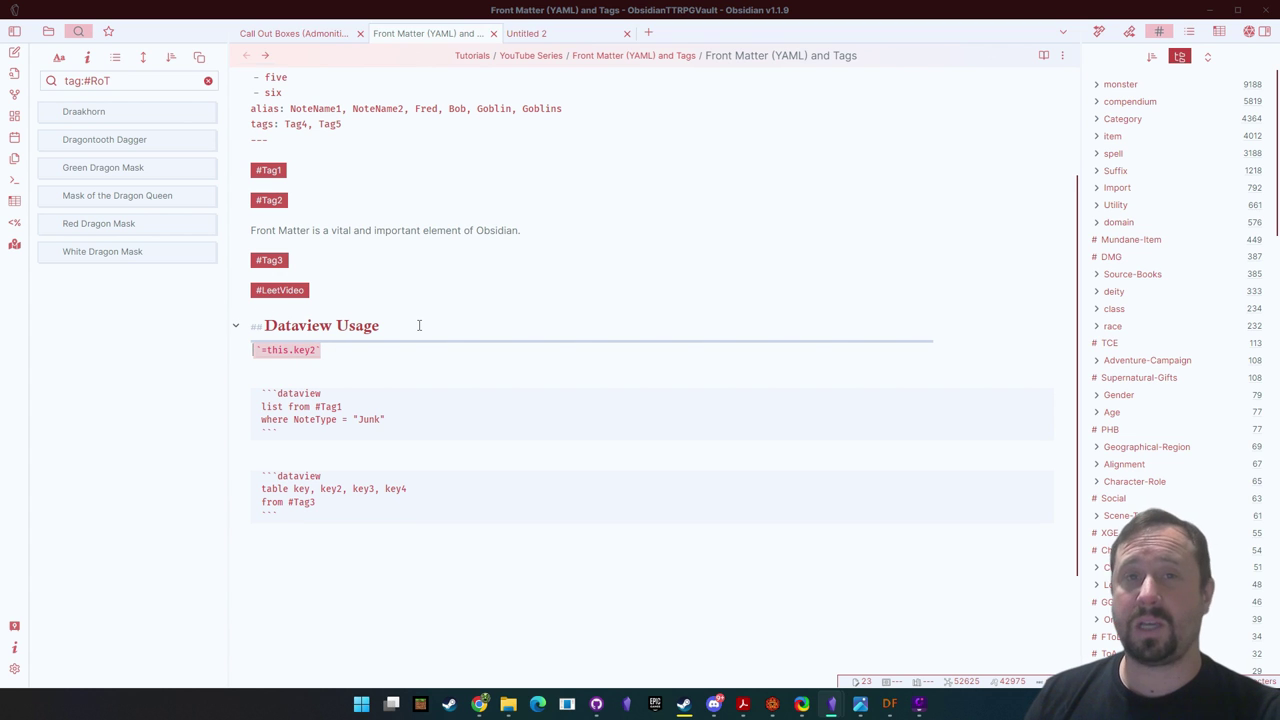
click(364, 334)
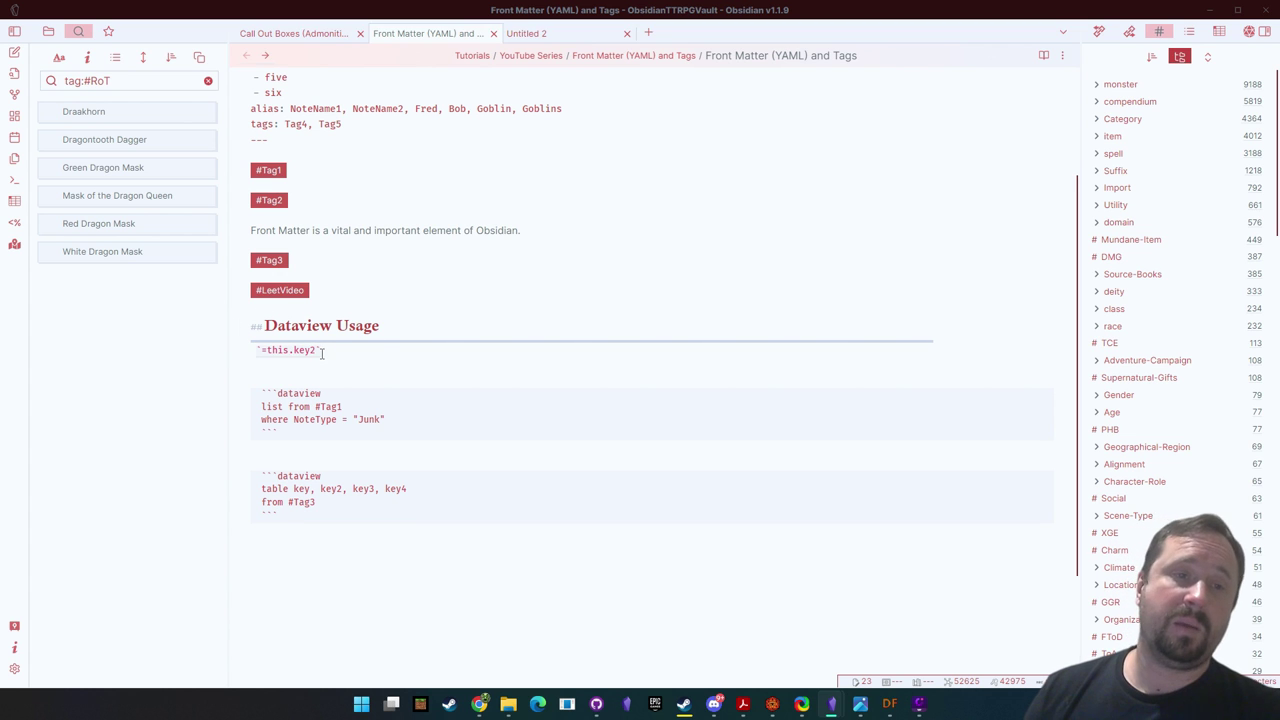
drag(322, 353, 253, 345)
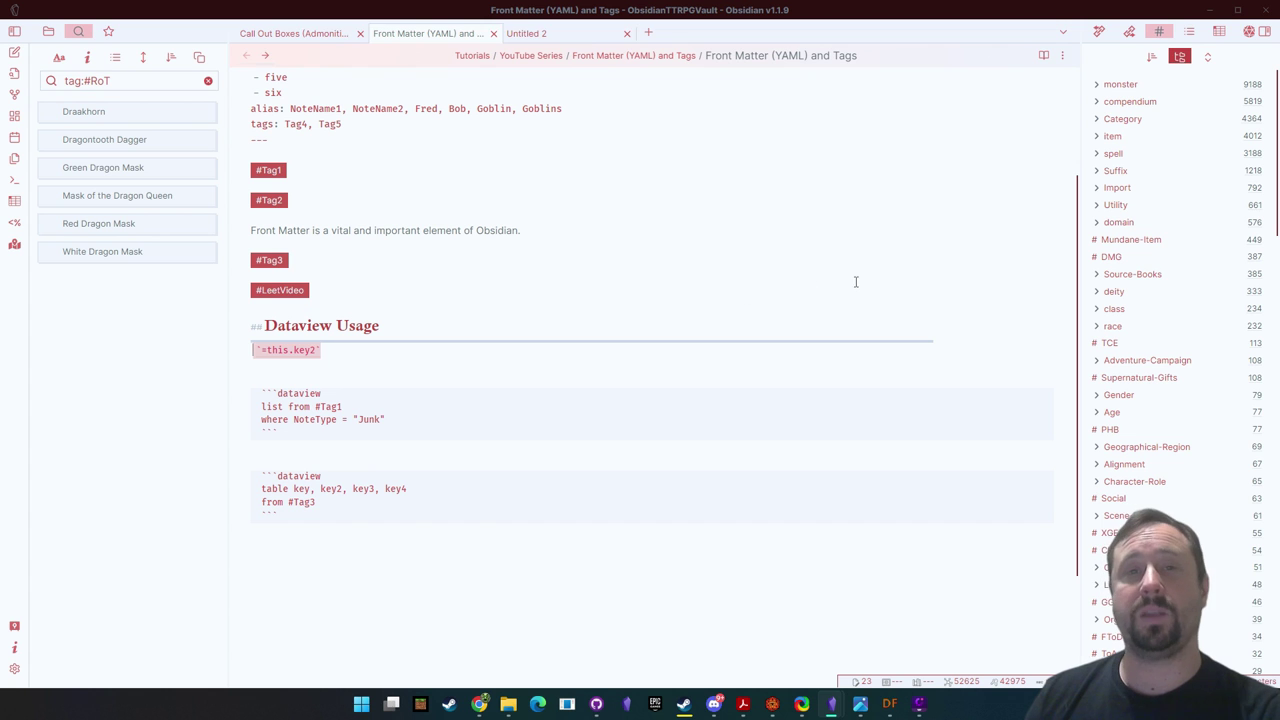
click(345, 366)
scroll(300, 450, up, 2)
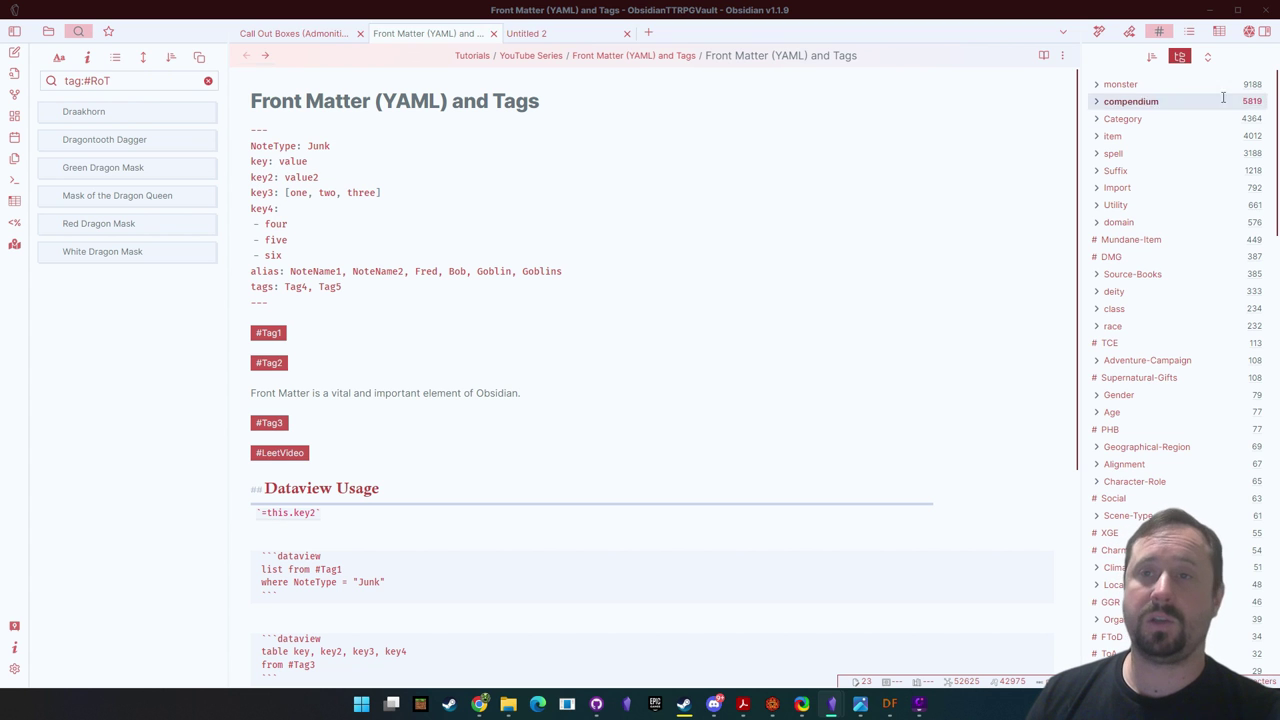
click(1045, 54)
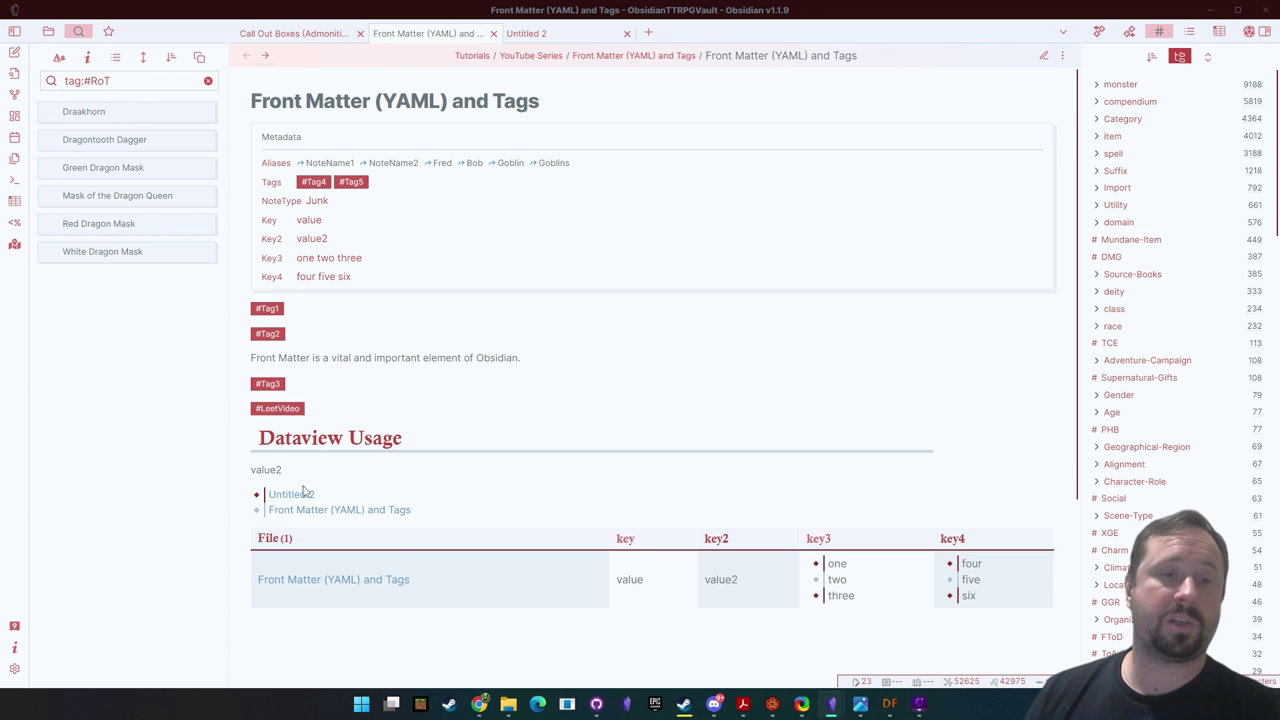
Step: Highlight the rendered value2 under Dataview Usage, and highlight its source expression =this.key2 in editing view to compare it with the front matter
drag(303, 475, 229, 466)
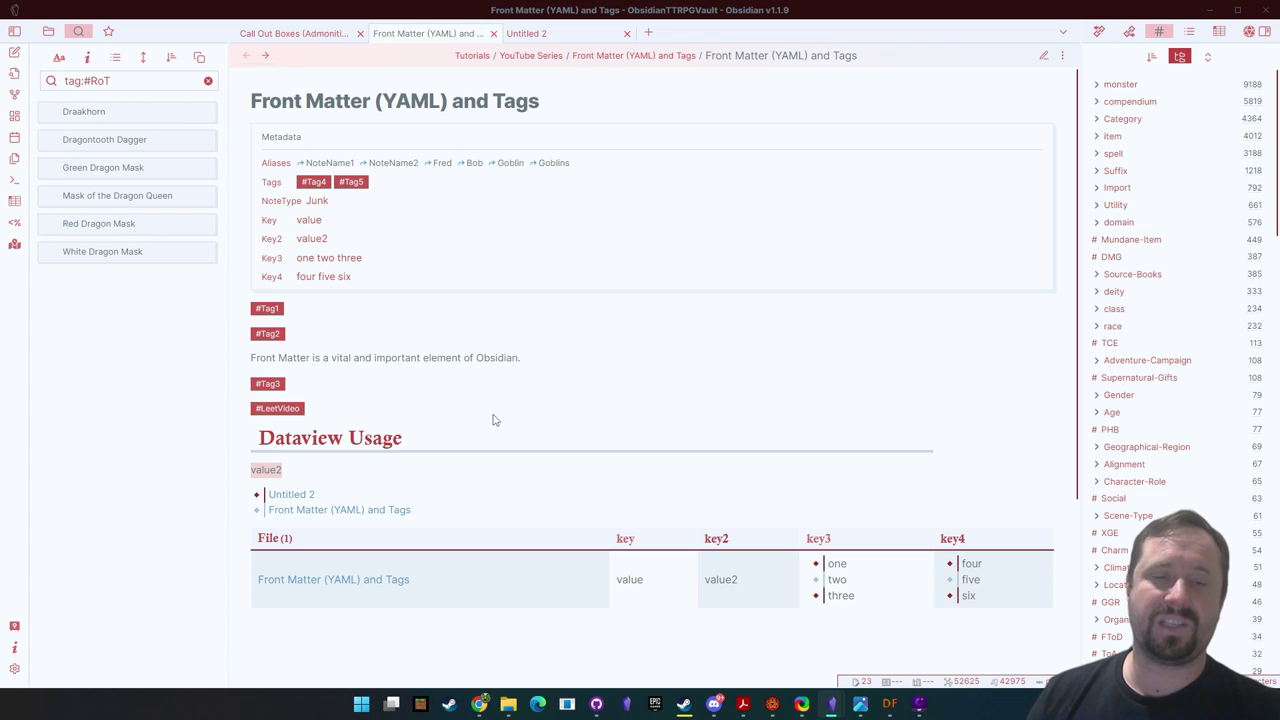
click(707, 380)
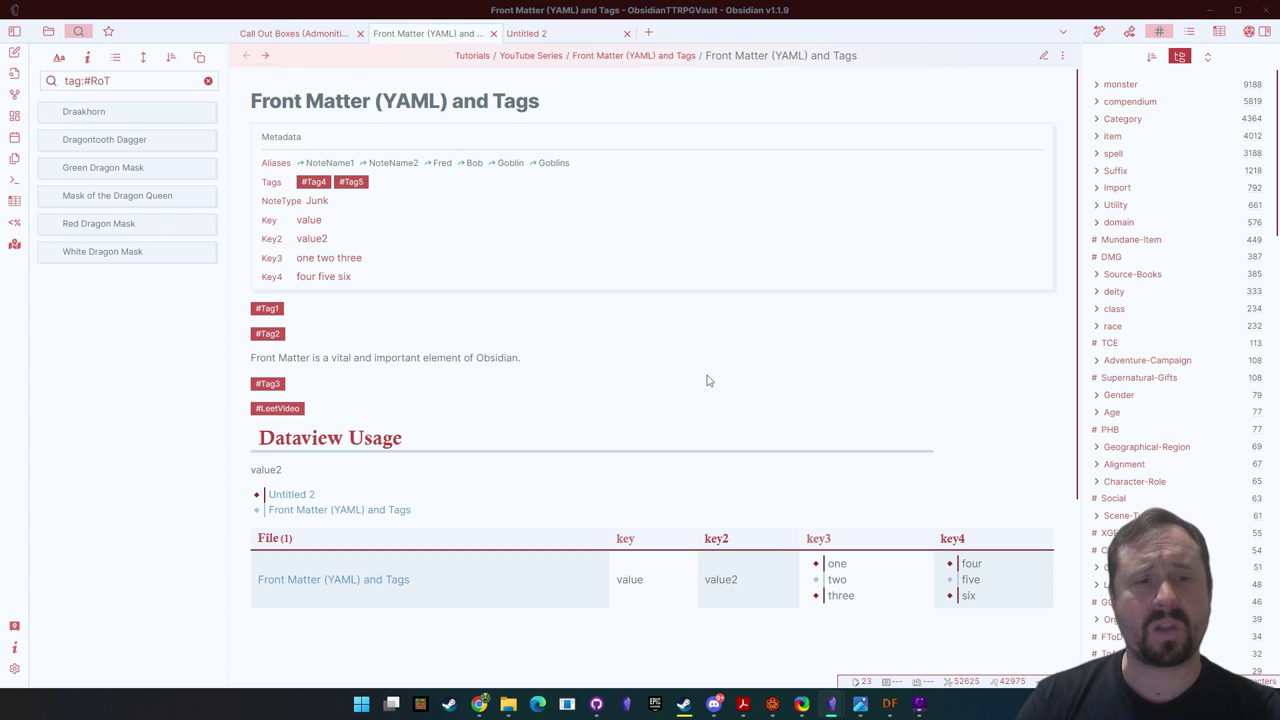
drag(291, 476, 242, 470)
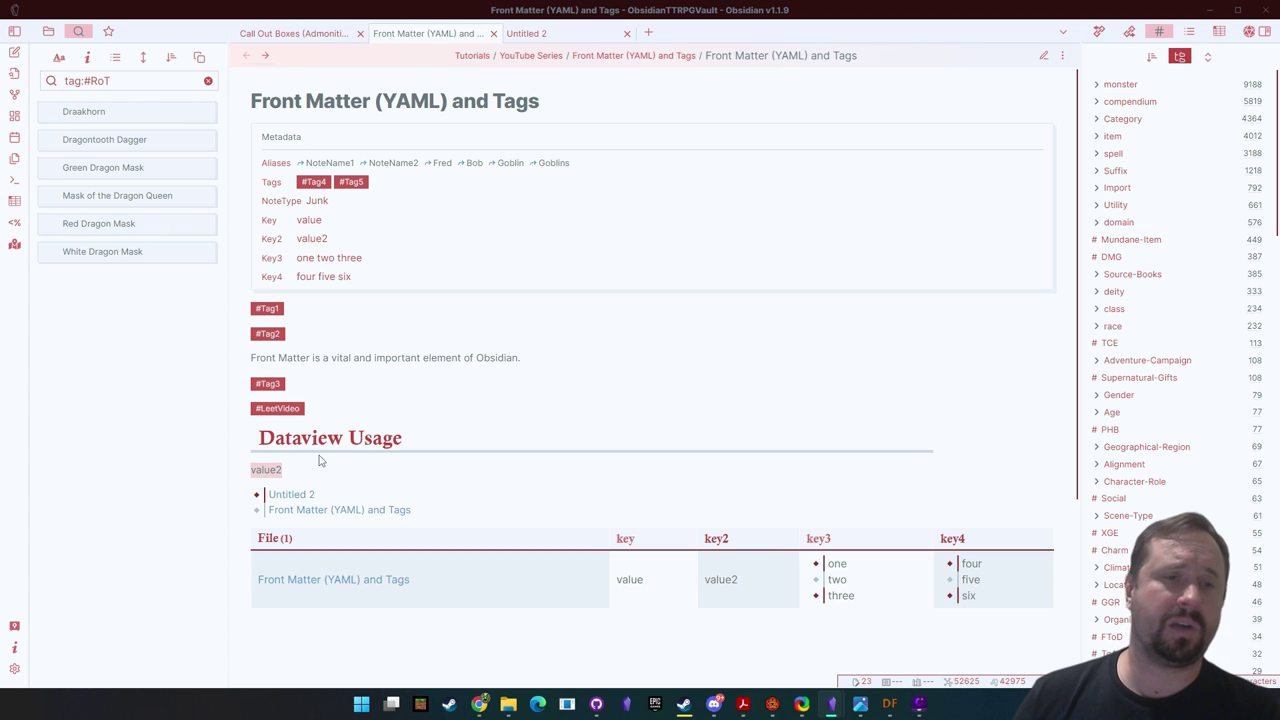
click(1043, 56)
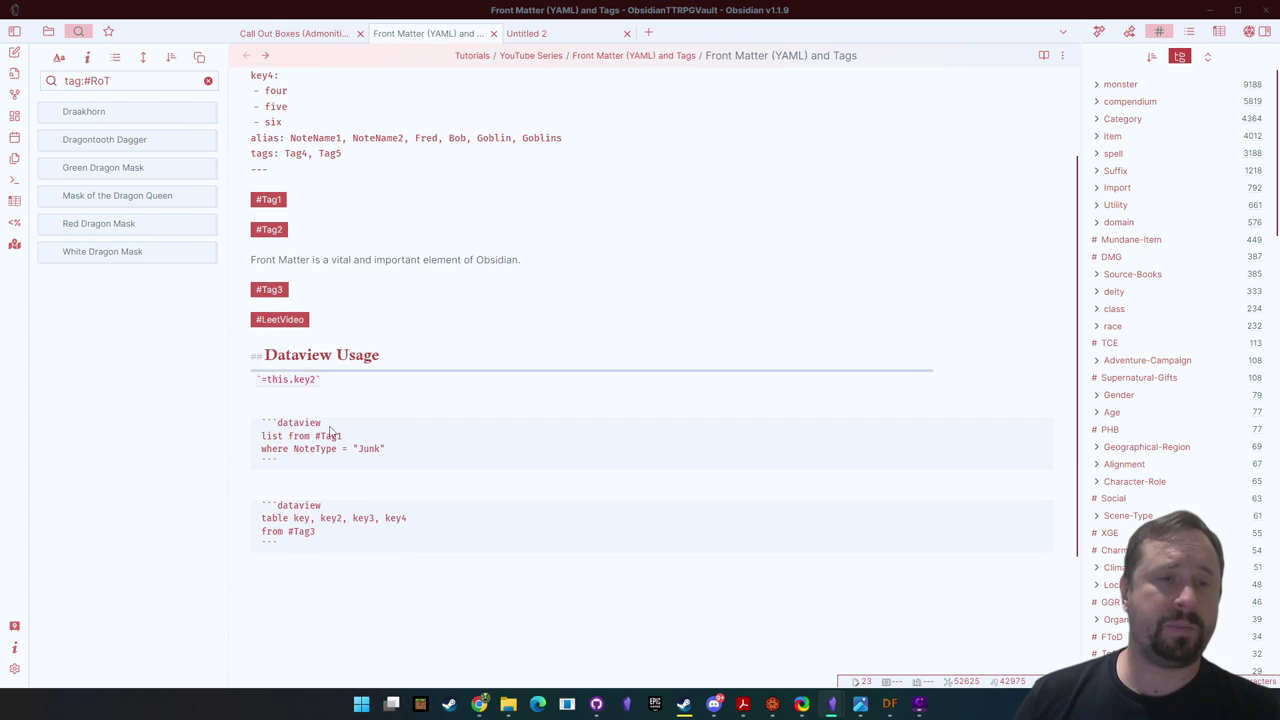
drag(328, 385, 252, 381)
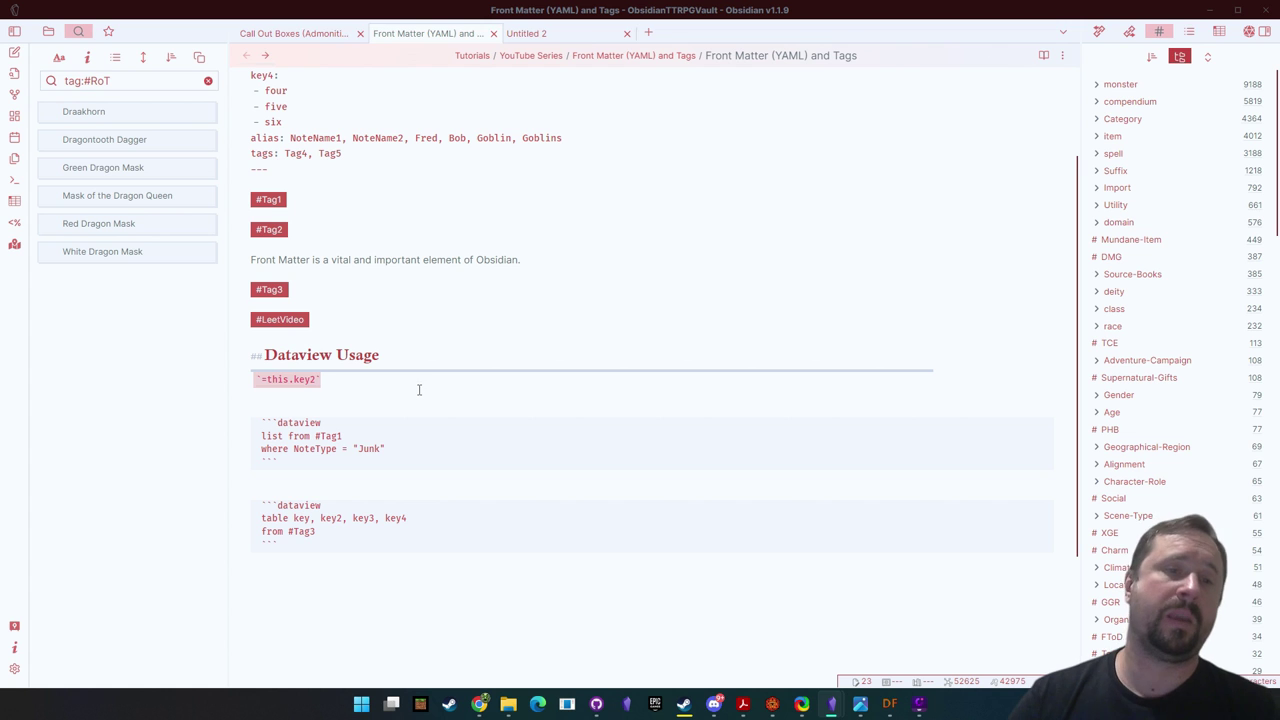
scroll(290, 222, up, 3)
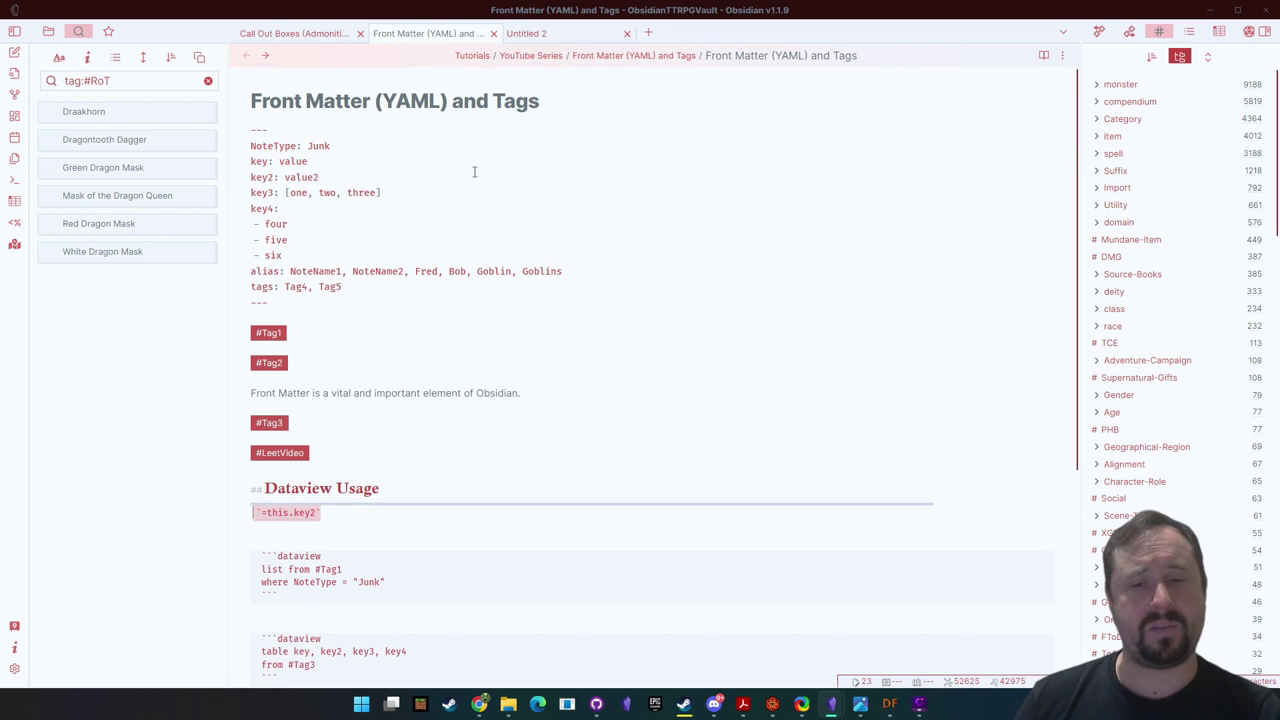
Step: Open the Obsidian5eVault vault and look through the 3rd Party Modules and 5e Modules folders in its file list
click(14, 626)
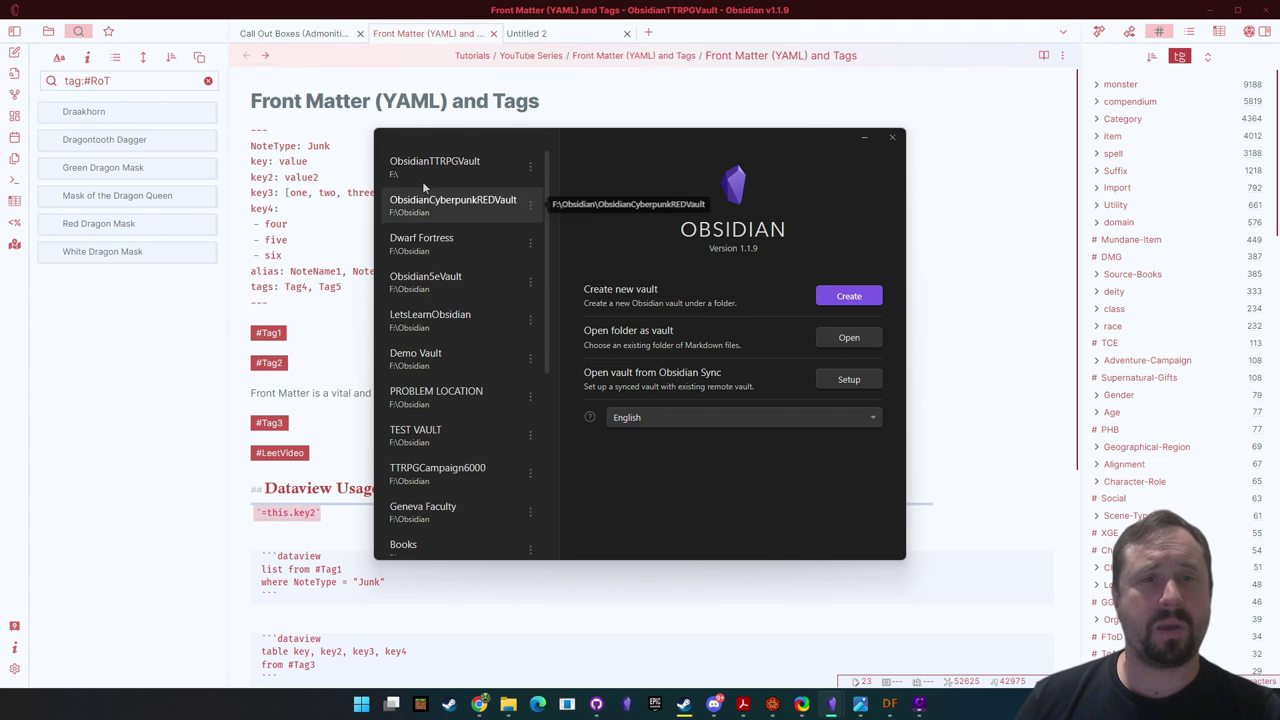
click(440, 281)
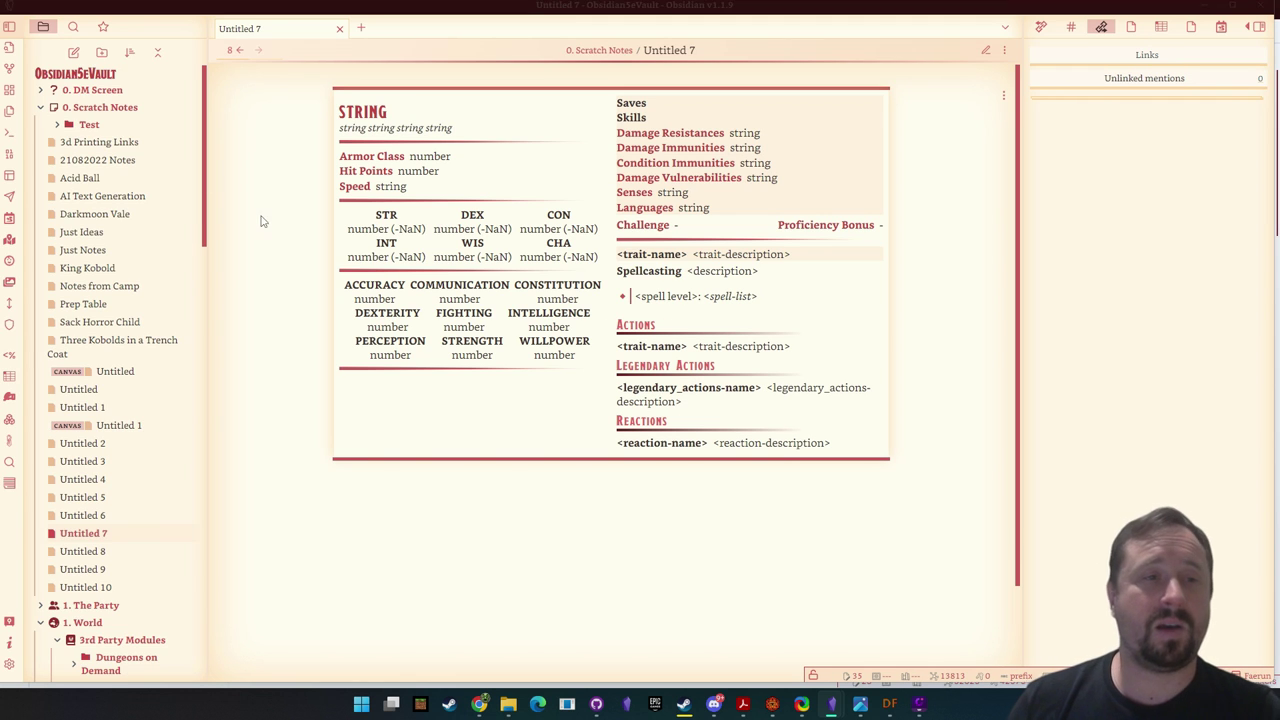
scroll(133, 261, down, 5)
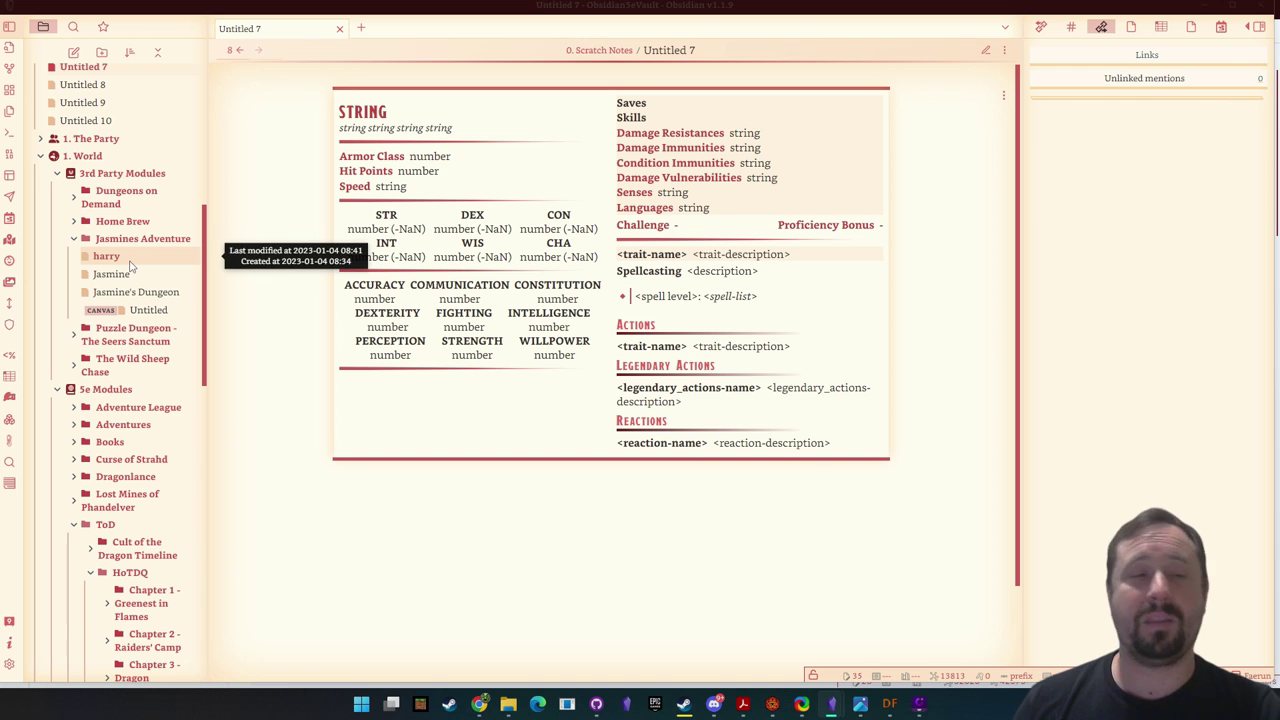
scroll(155, 345, down, 3)
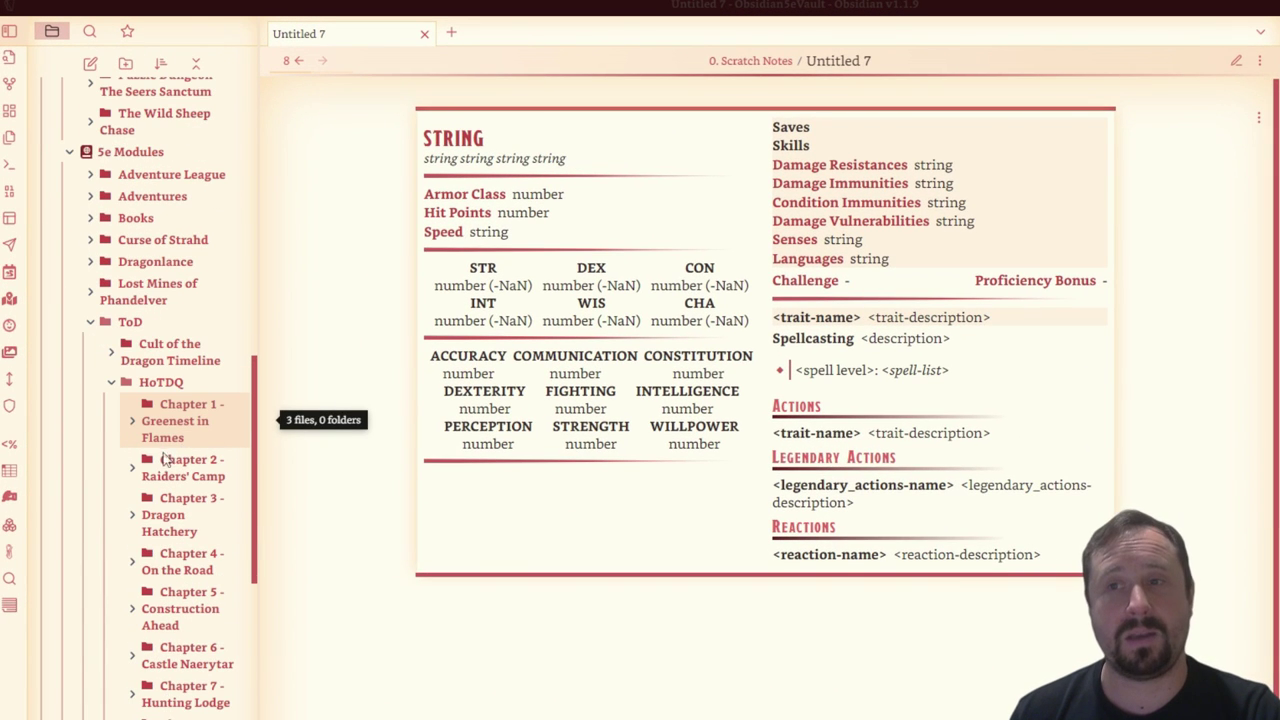
scroll(183, 460, down, 2)
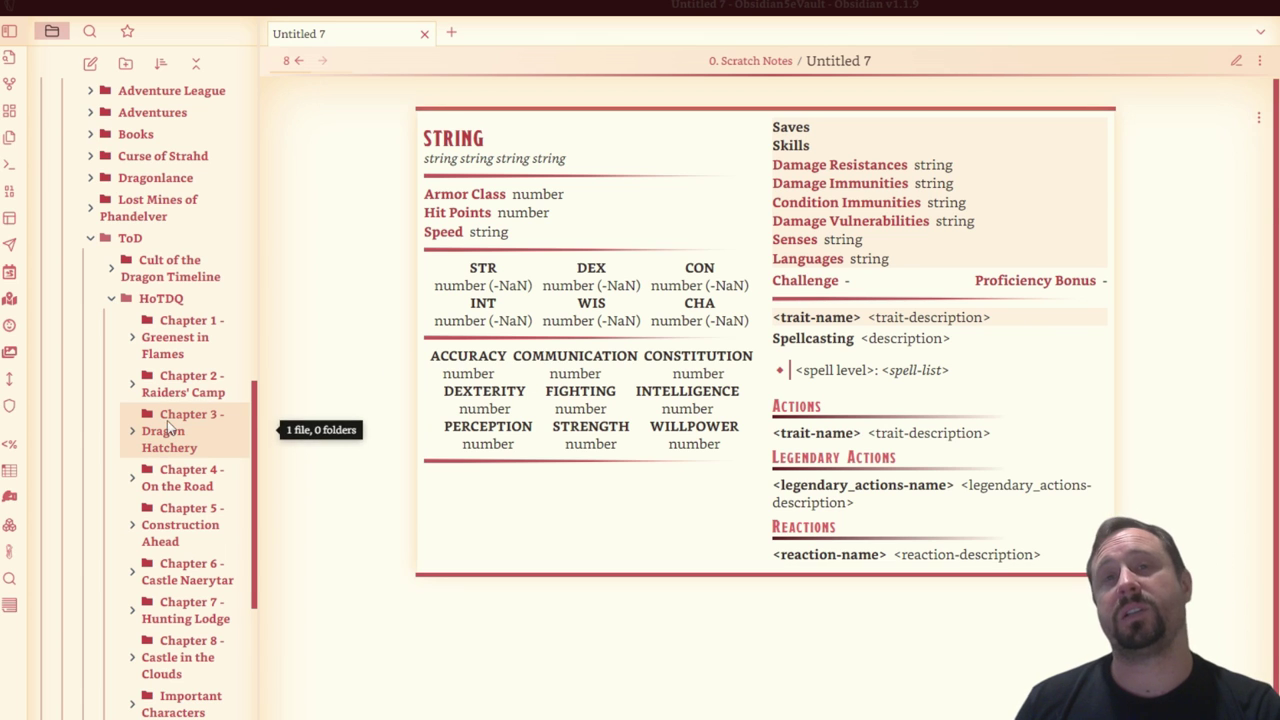
scroll(130, 400, down, 8)
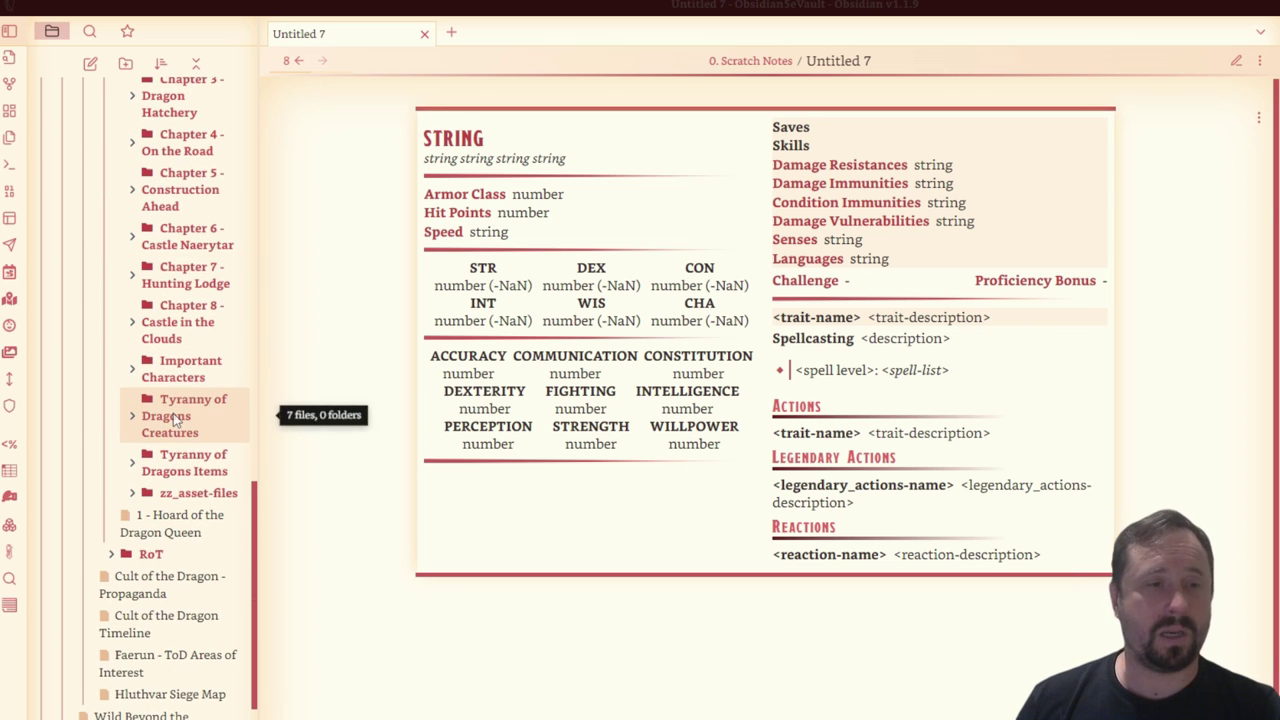
scroll(187, 417, up, 12)
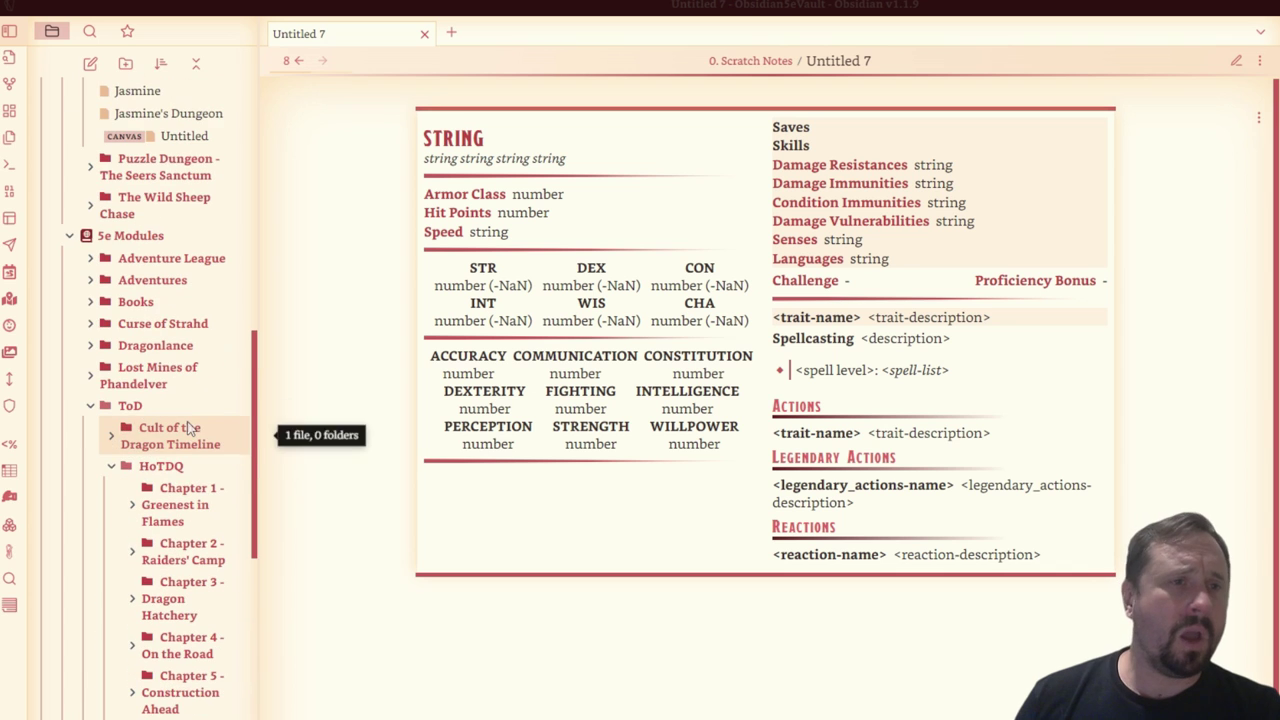
scroll(148, 305, up, 4)
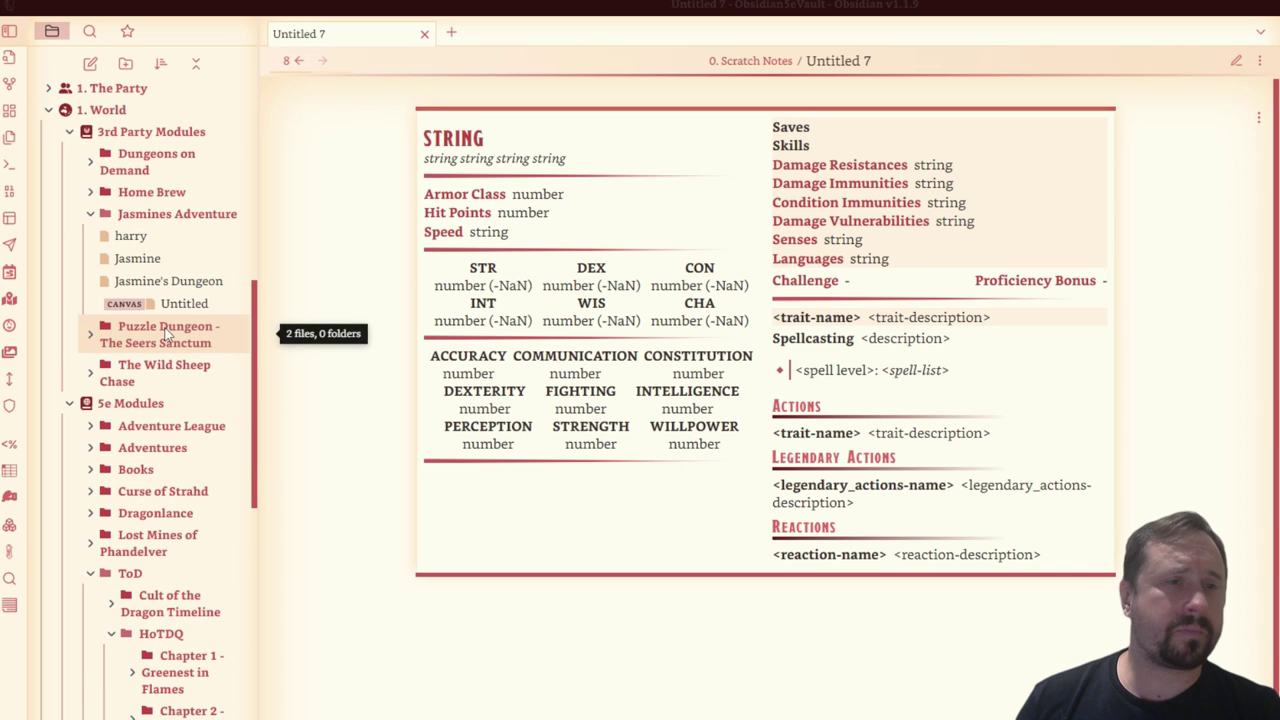
Step: Open The Journey Board from the Deadly Depth Inn page in a new tab and follow its link to the Shadowdale note
click(451, 32)
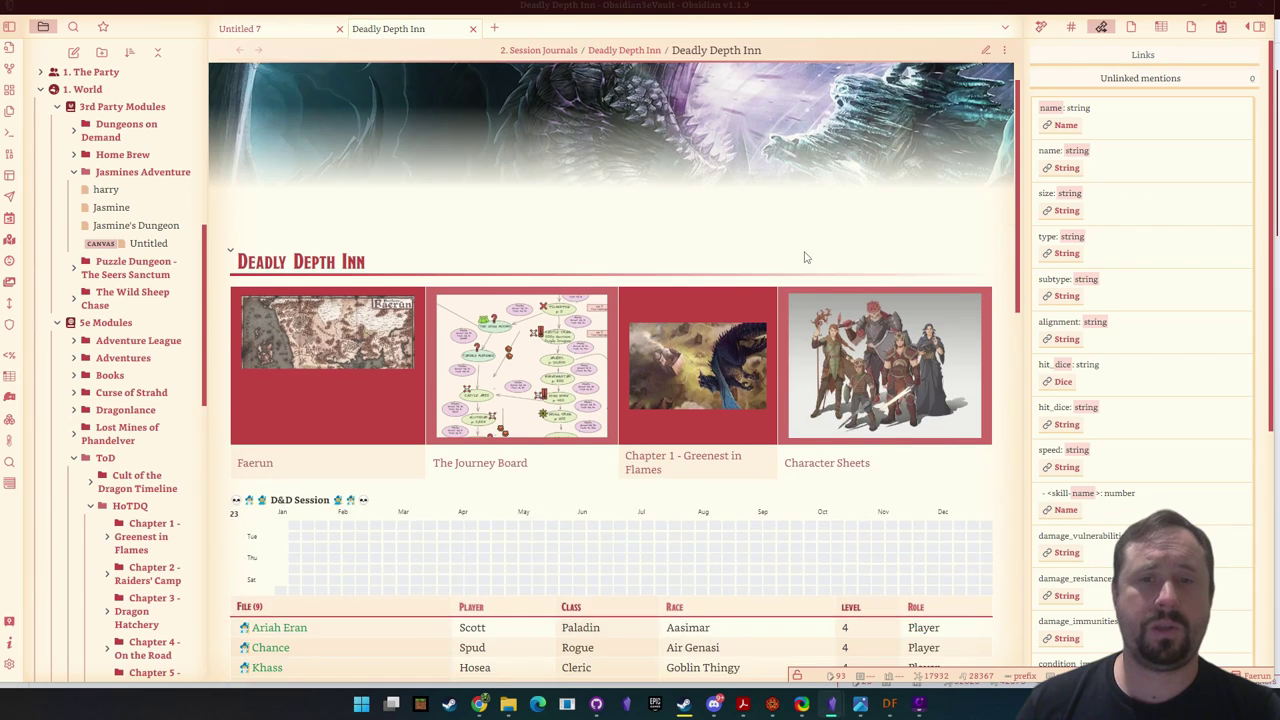
click(466, 369)
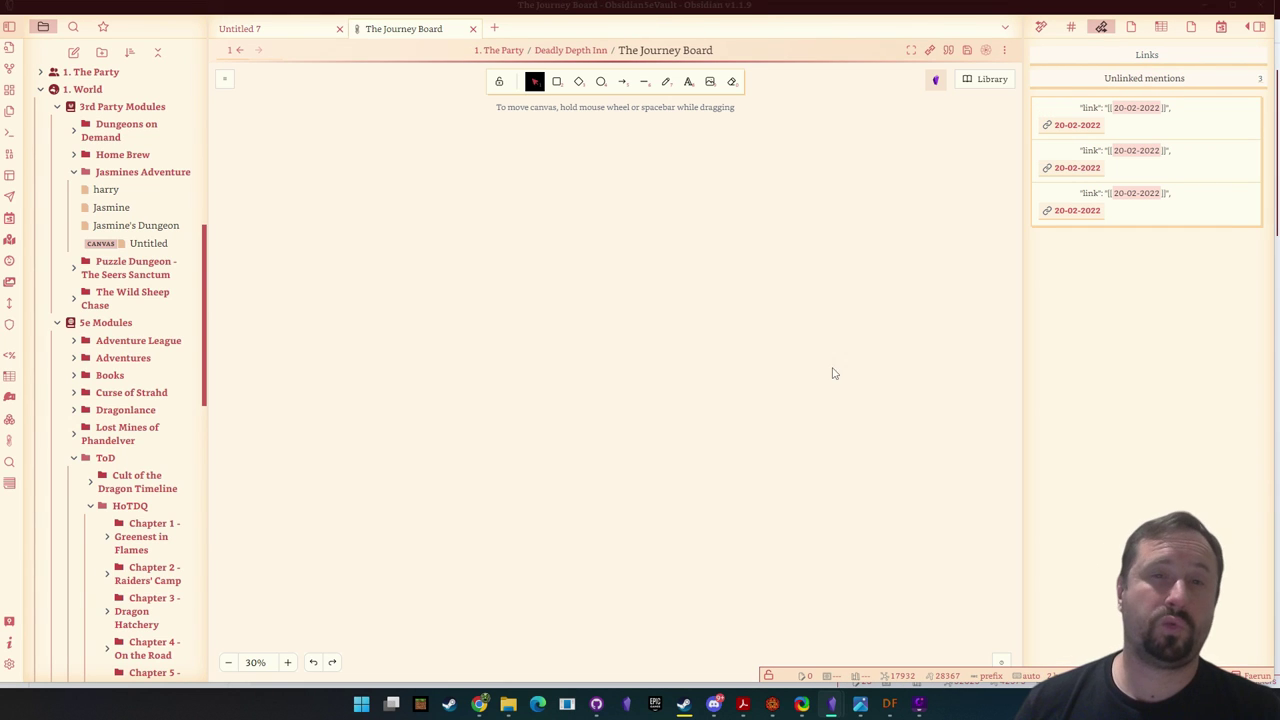
scroll(705, 418, up, 10)
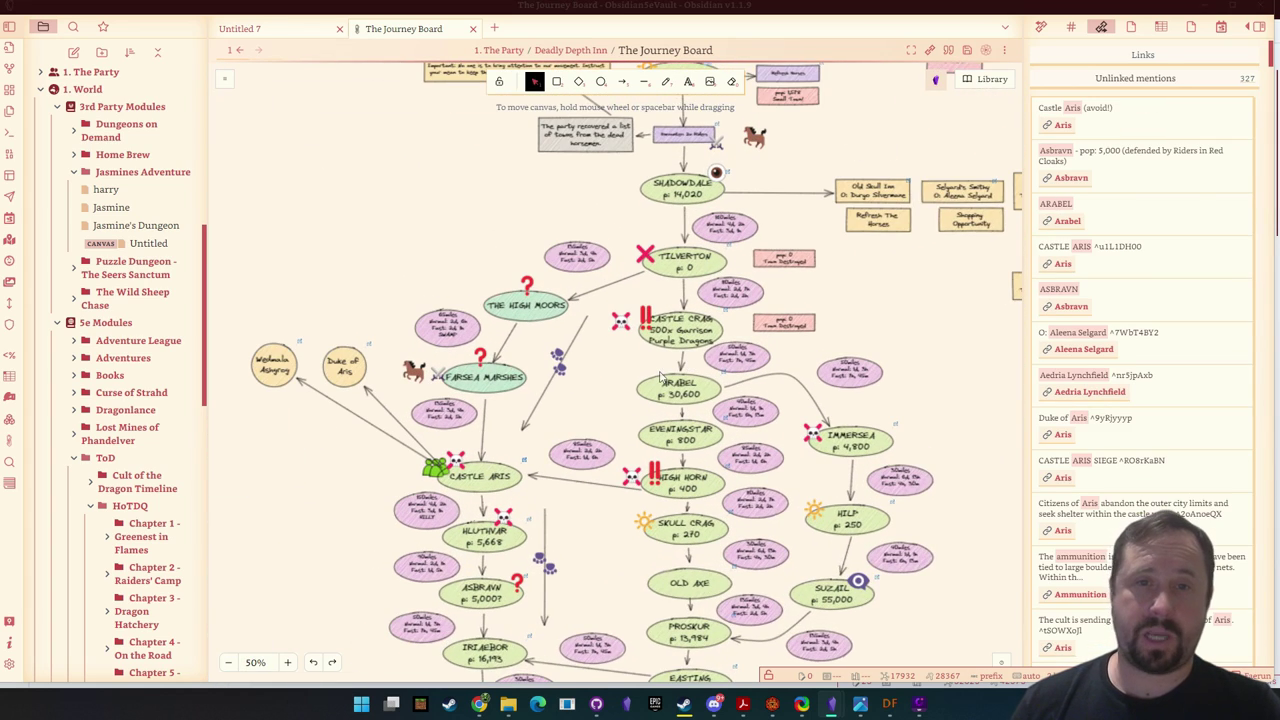
scroll(660, 378, up, 1)
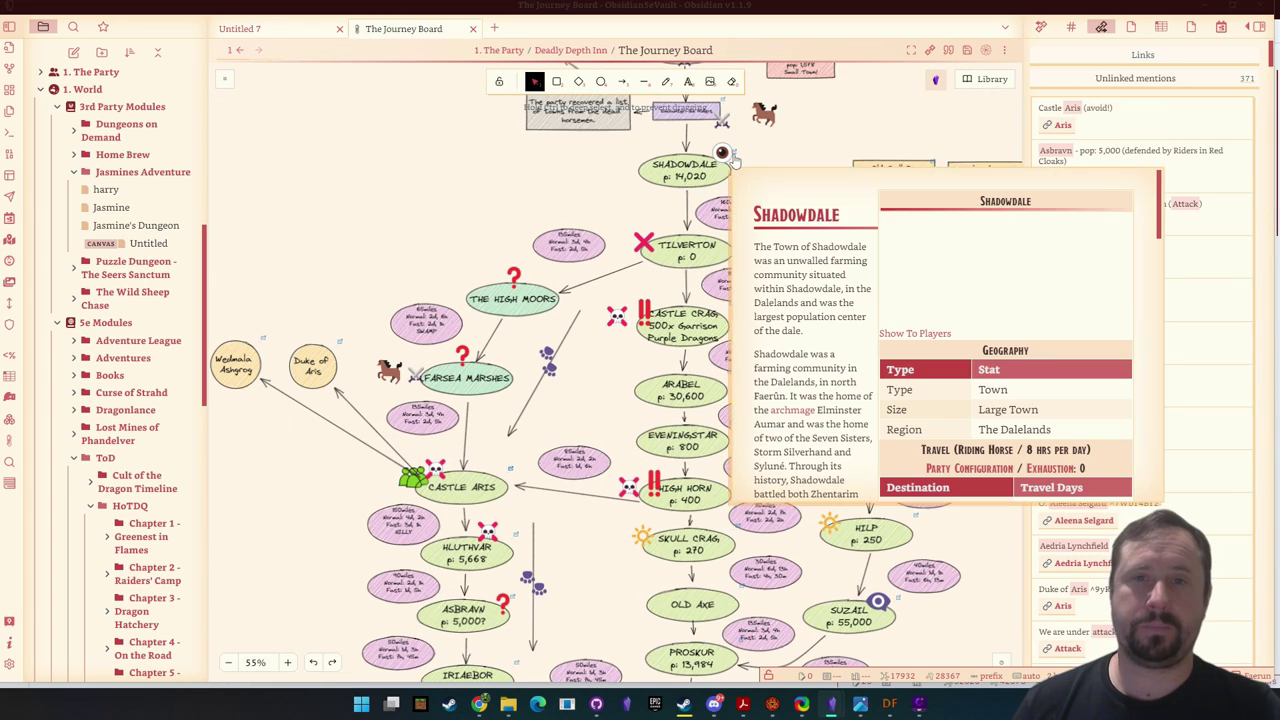
click(733, 160)
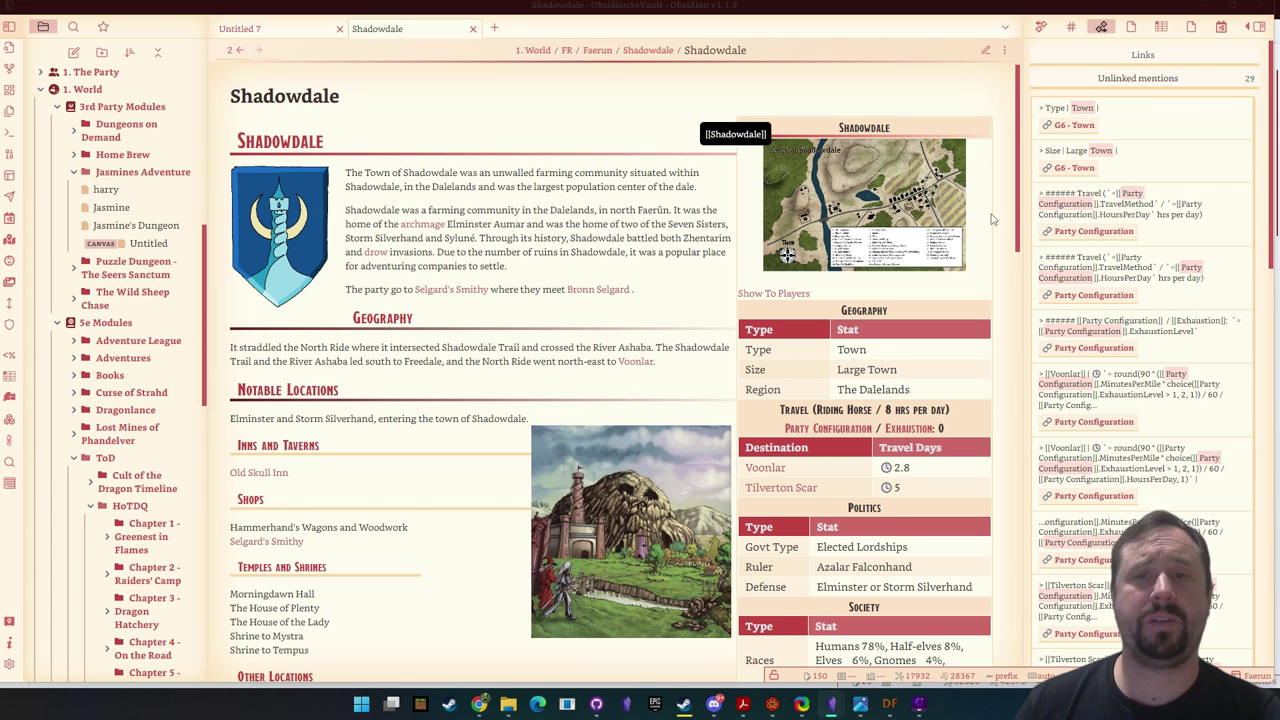
Step: Show the Shadowdale note in editing view, highlight its entire infobox block, and clear the selection
scroll(878, 370, down, 1)
scroll(878, 364, up, 1)
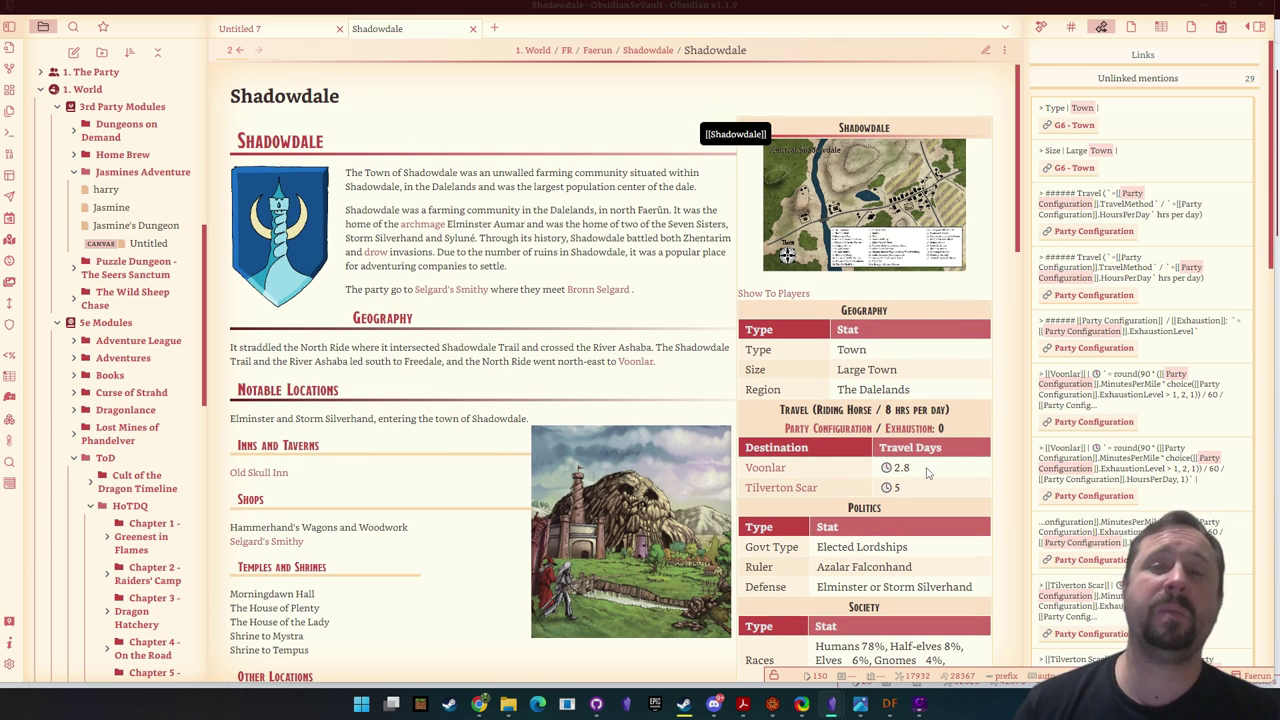
click(985, 50)
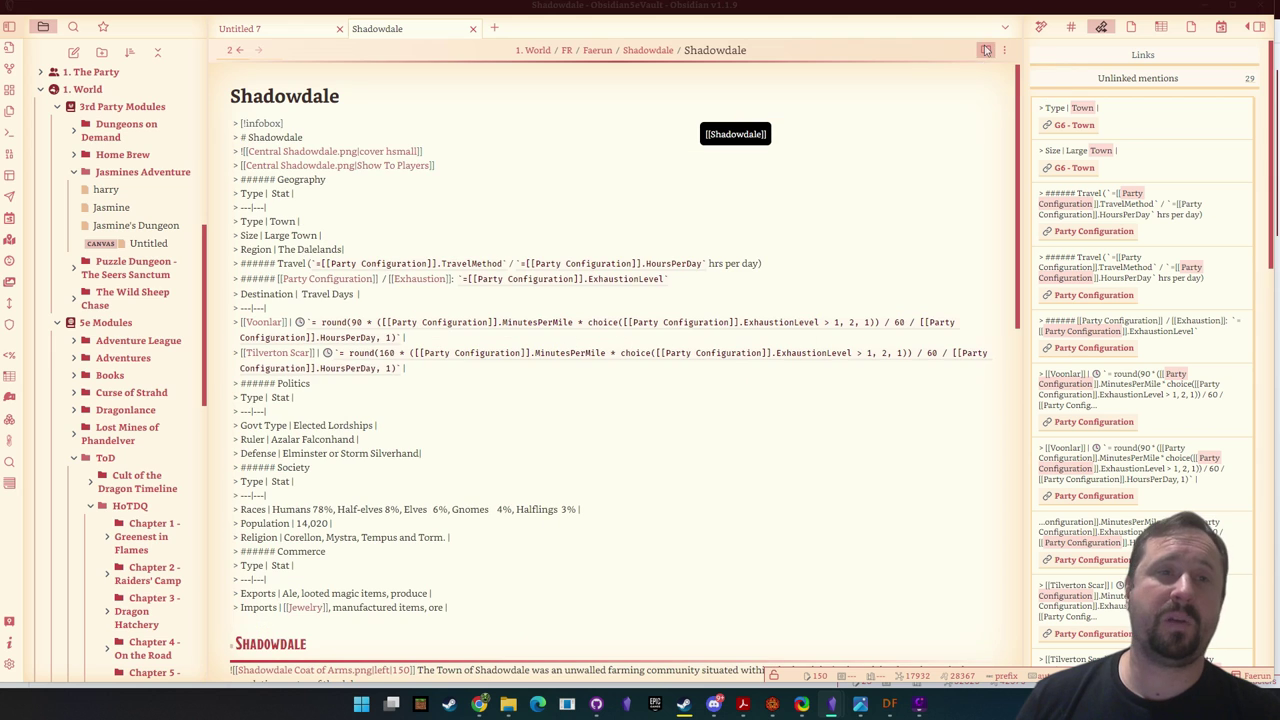
scroll(608, 423, down, 1)
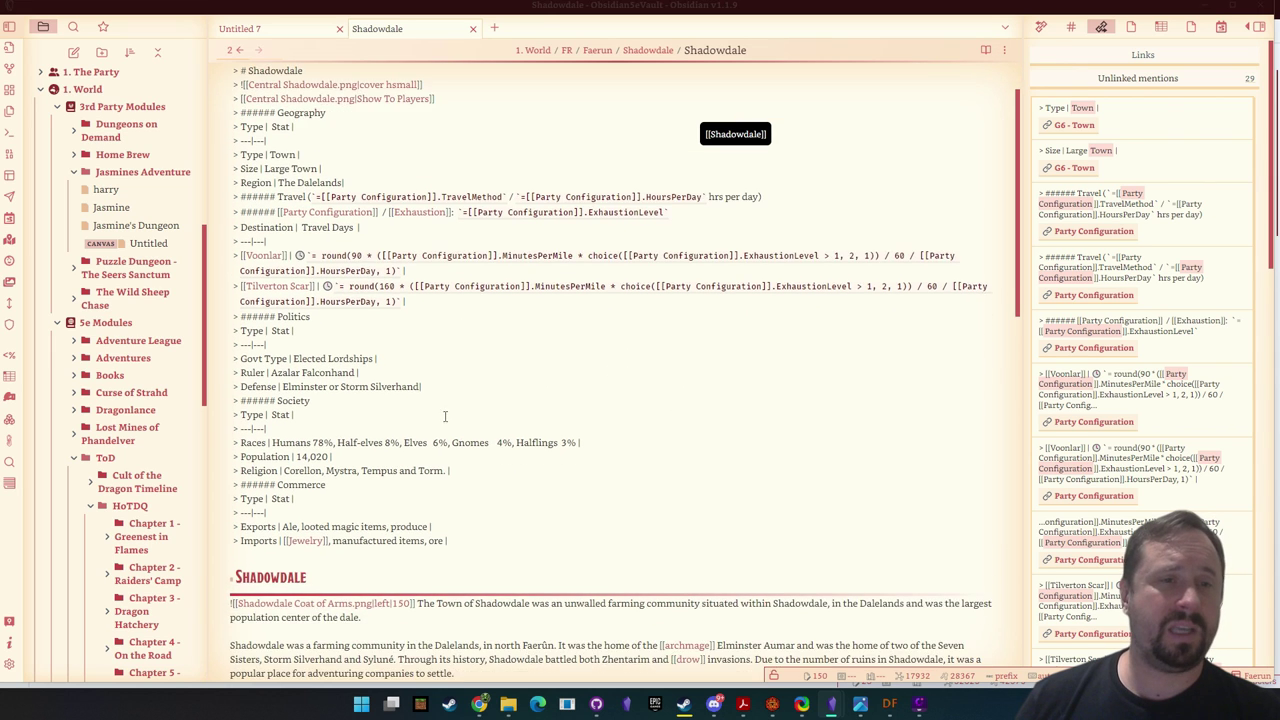
scroll(421, 626, up, 1)
drag(459, 608, 222, 117)
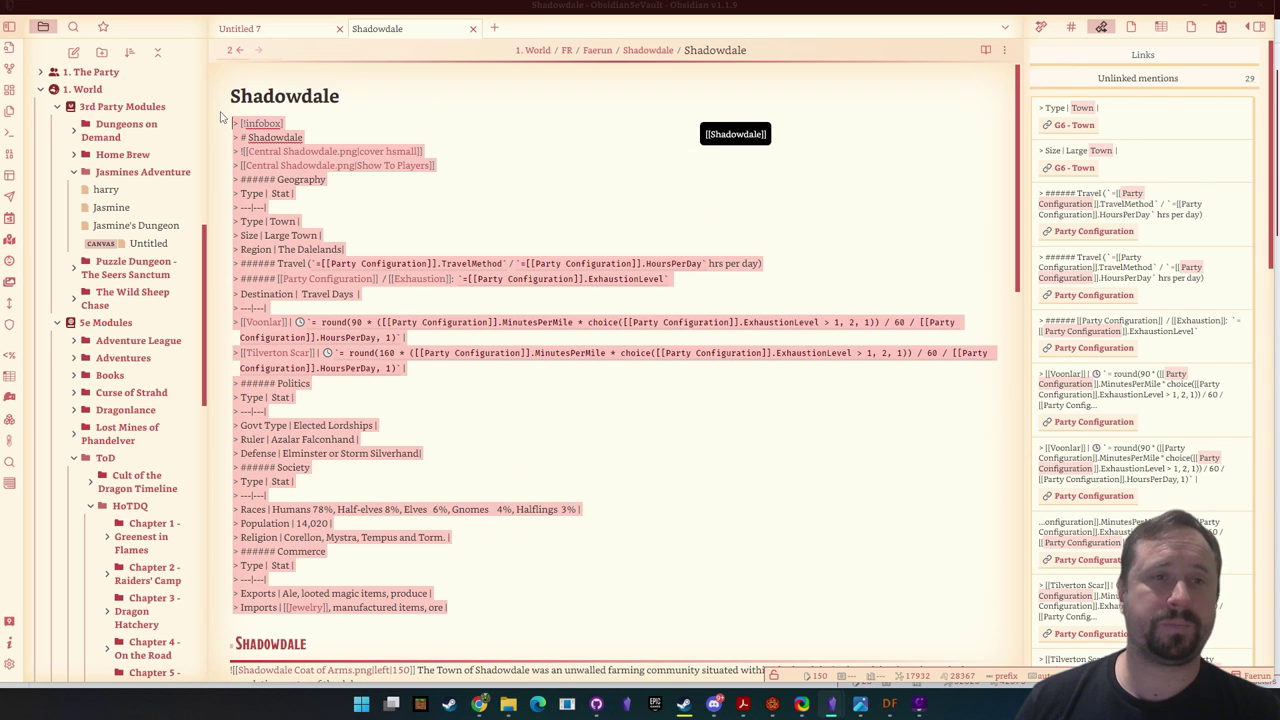
click(700, 495)
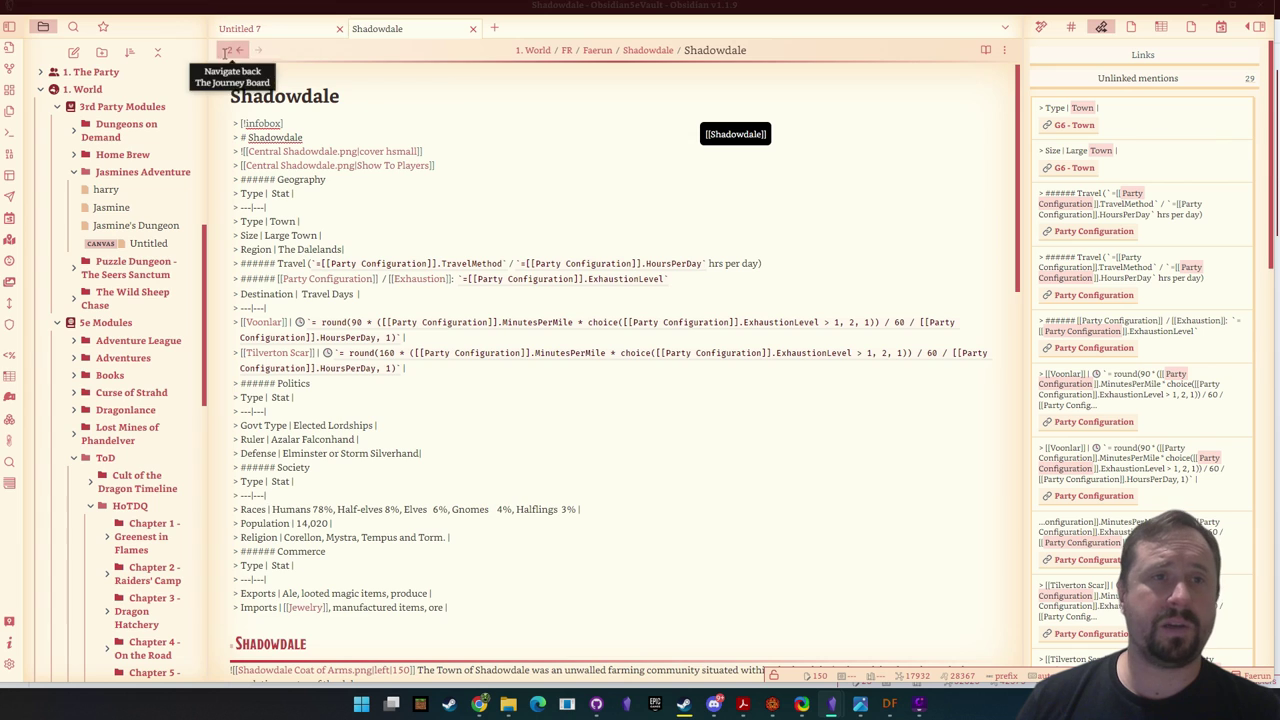
Step: Return to The Journey Board and open the Aris note linked from the Castle Aris node
click(238, 50)
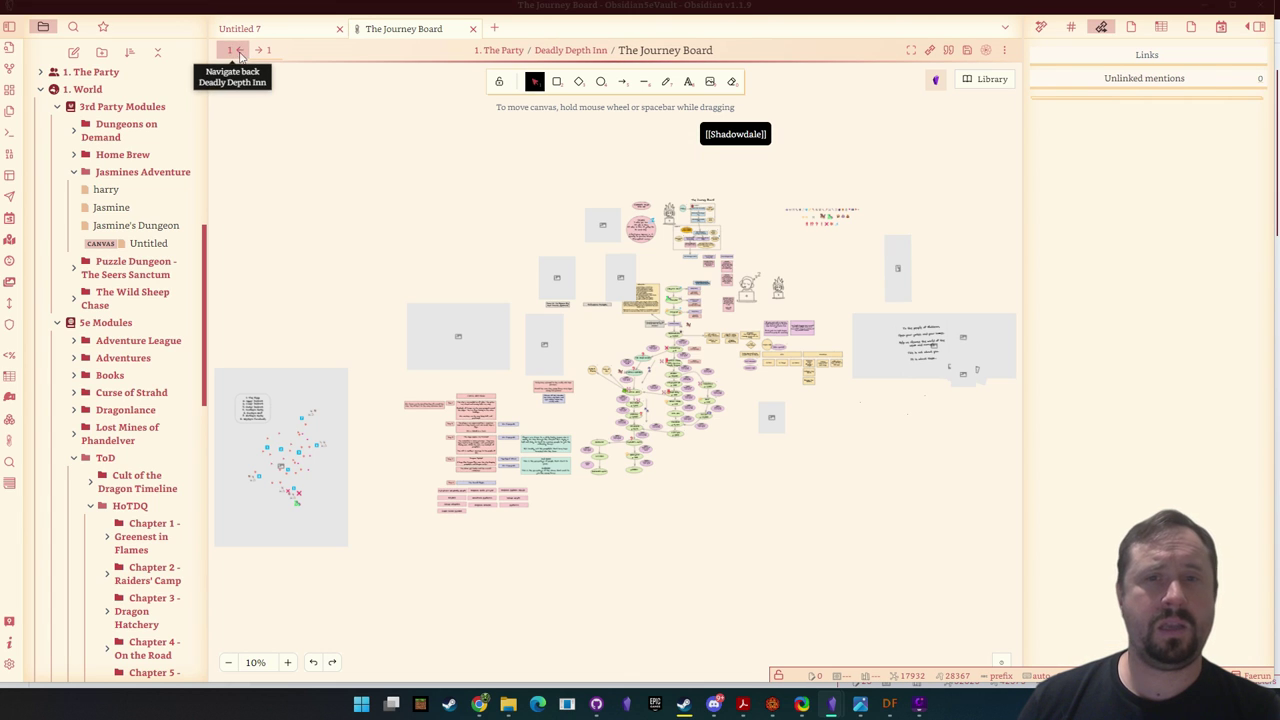
scroll(634, 365, up, 6)
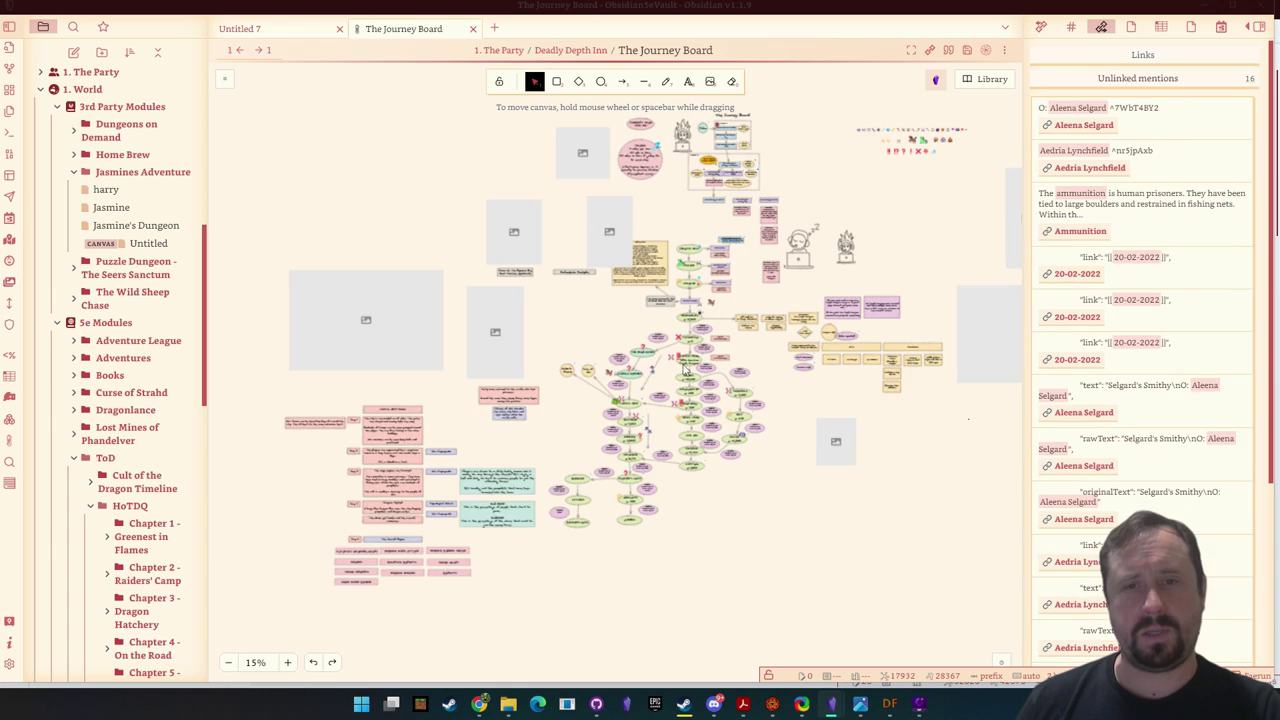
scroll(677, 368, up, 1)
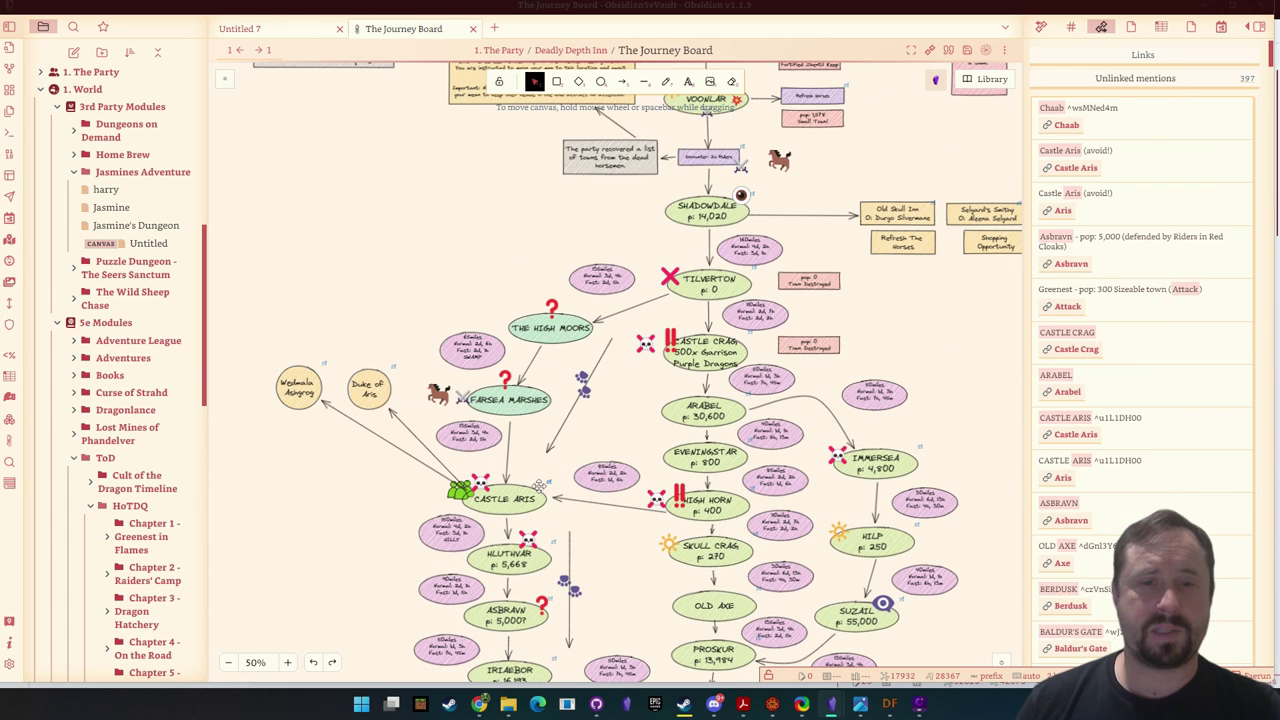
click(549, 485)
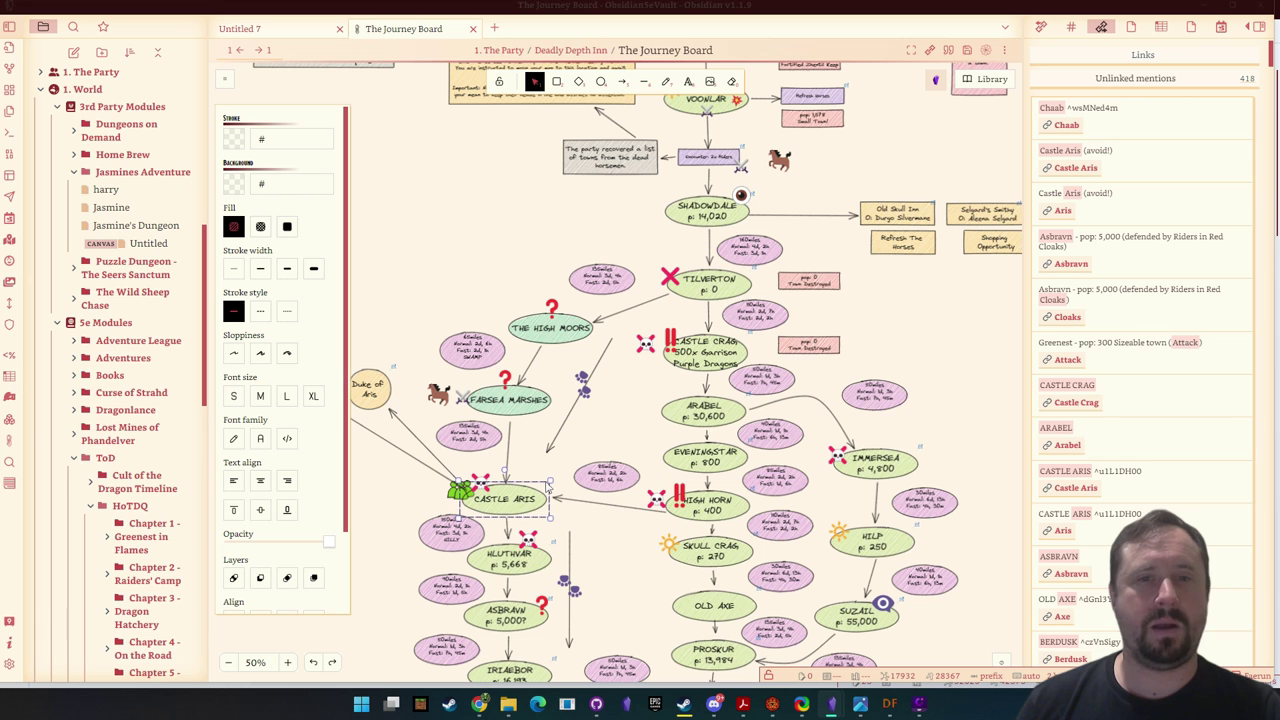
click(518, 455)
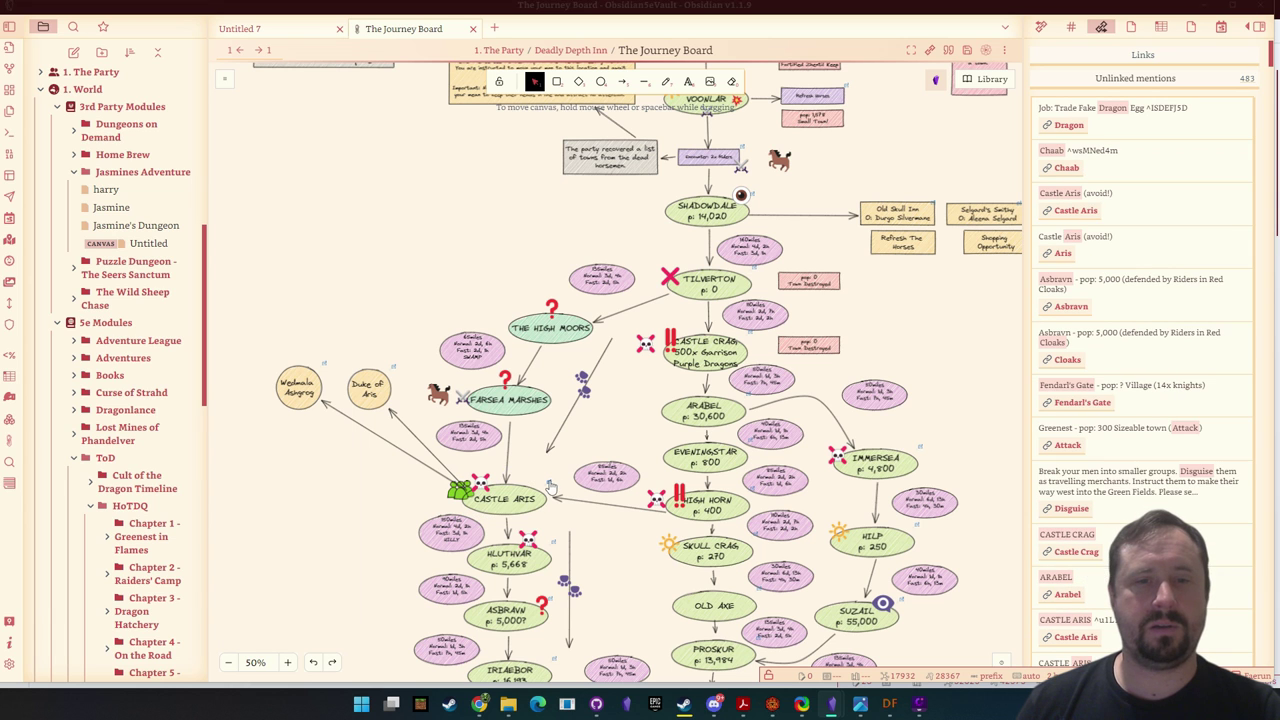
click(549, 484)
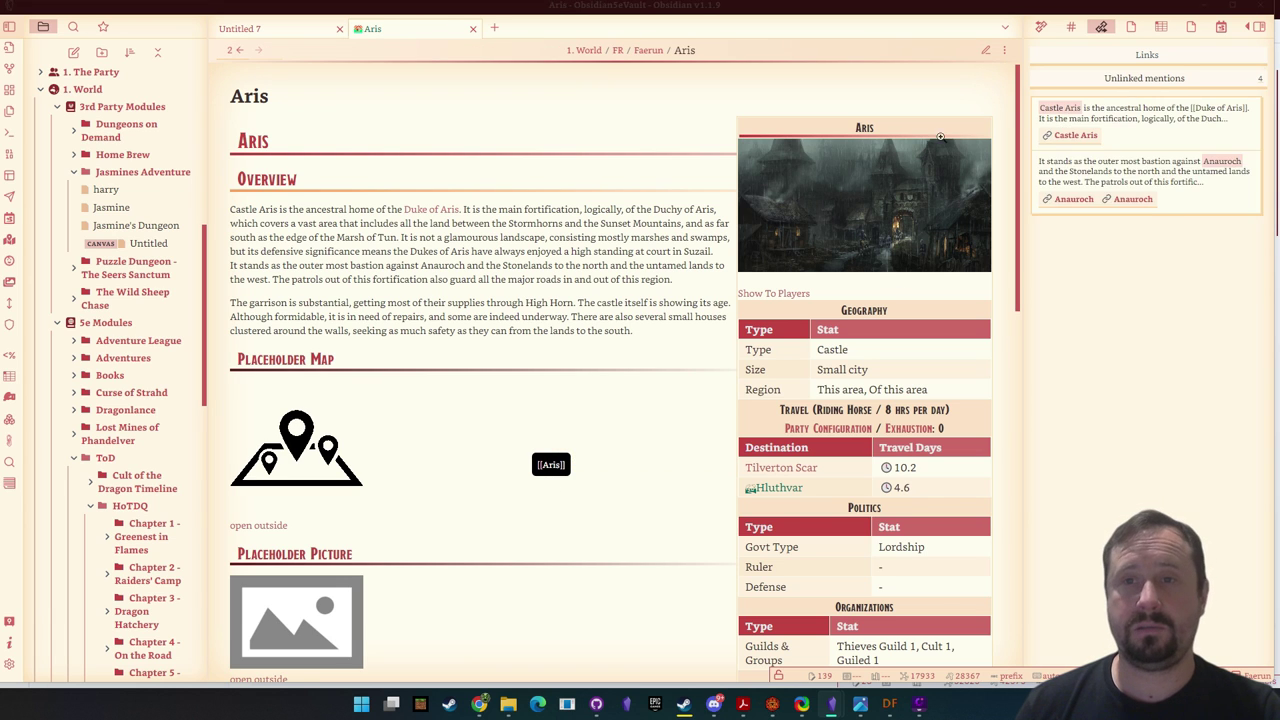
Step: Show the Aris note in editing view and compare its front matter keys with the inline =this expressions in the infobox
click(985, 50)
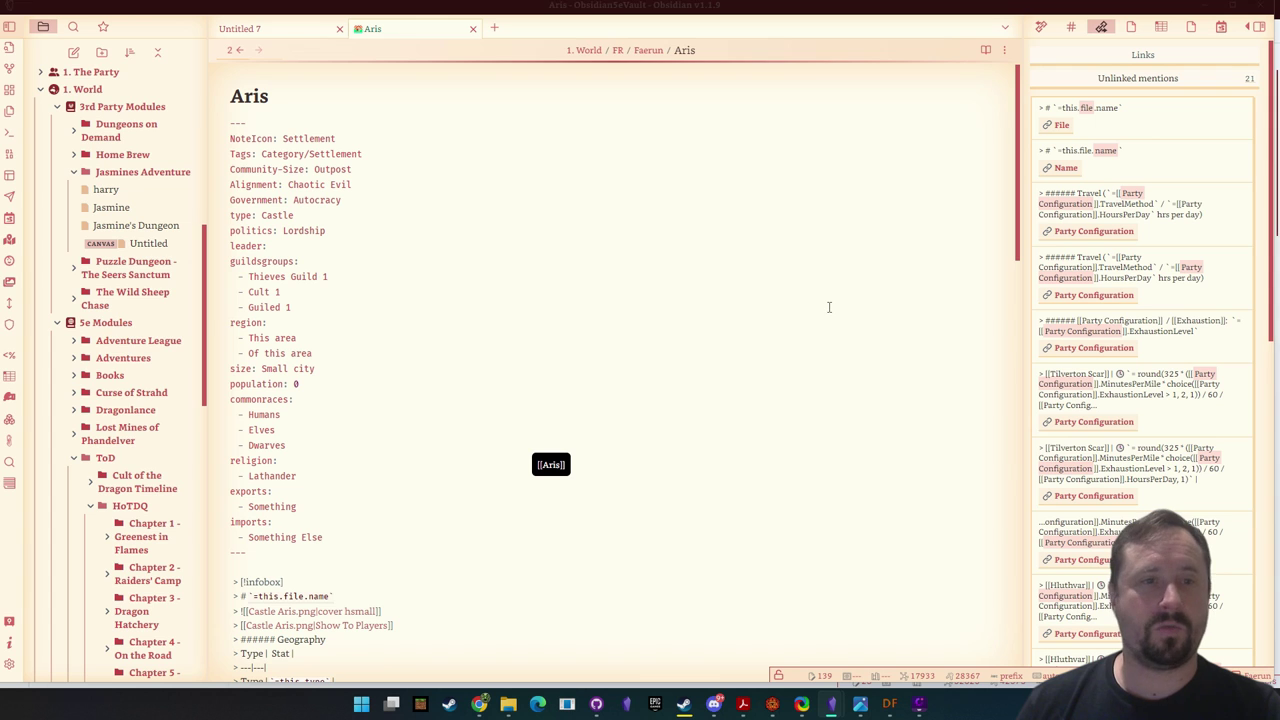
scroll(811, 314, down, 5)
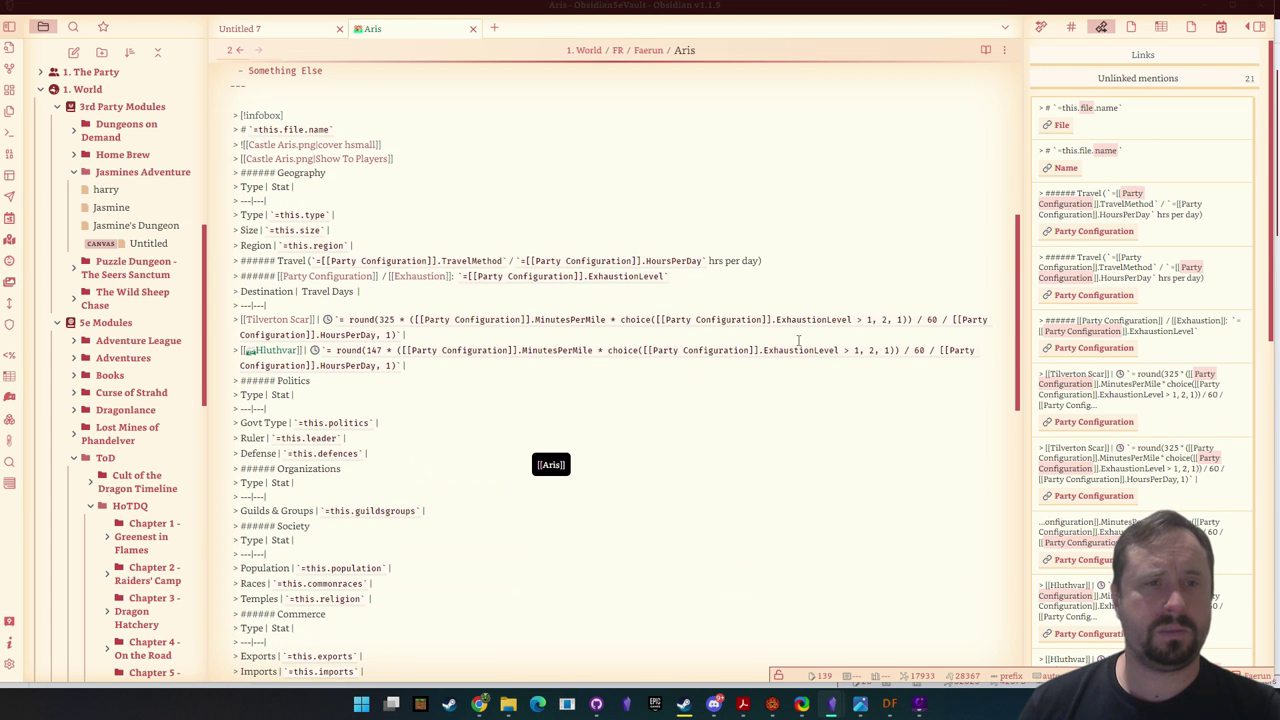
scroll(798, 340, down, 2)
scroll(570, 320, up, 5)
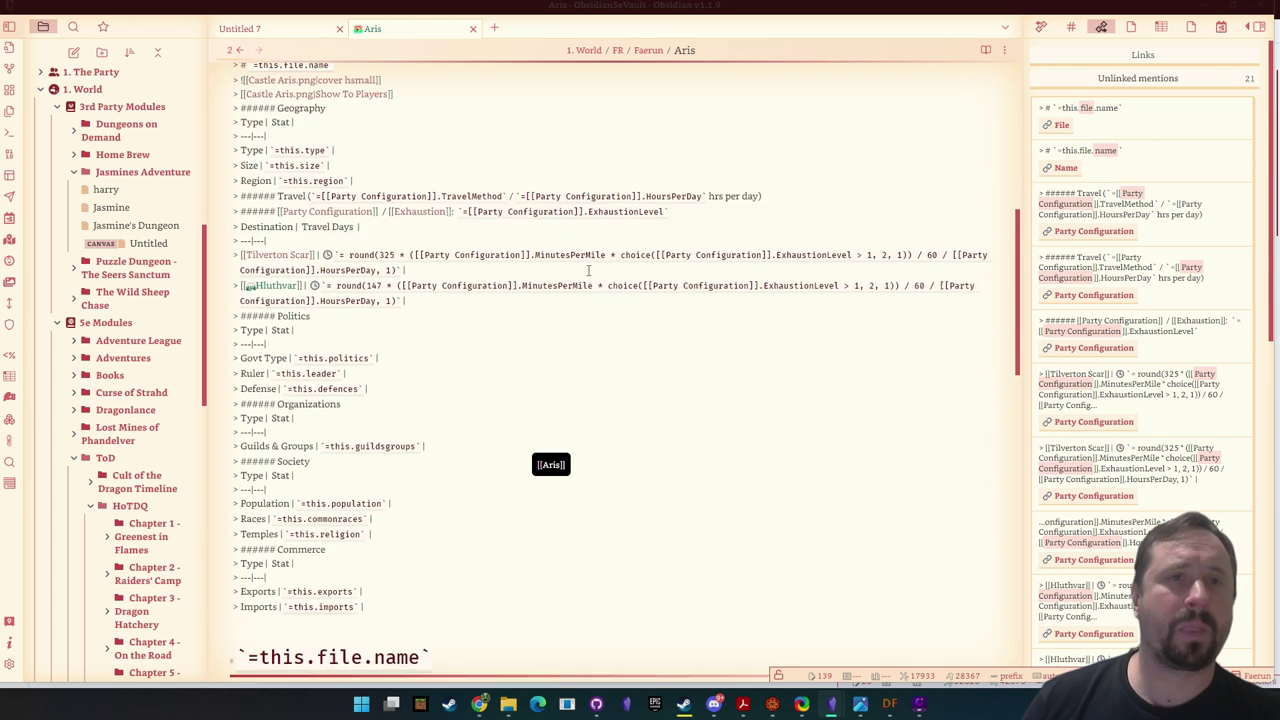
scroll(585, 298, down, 5)
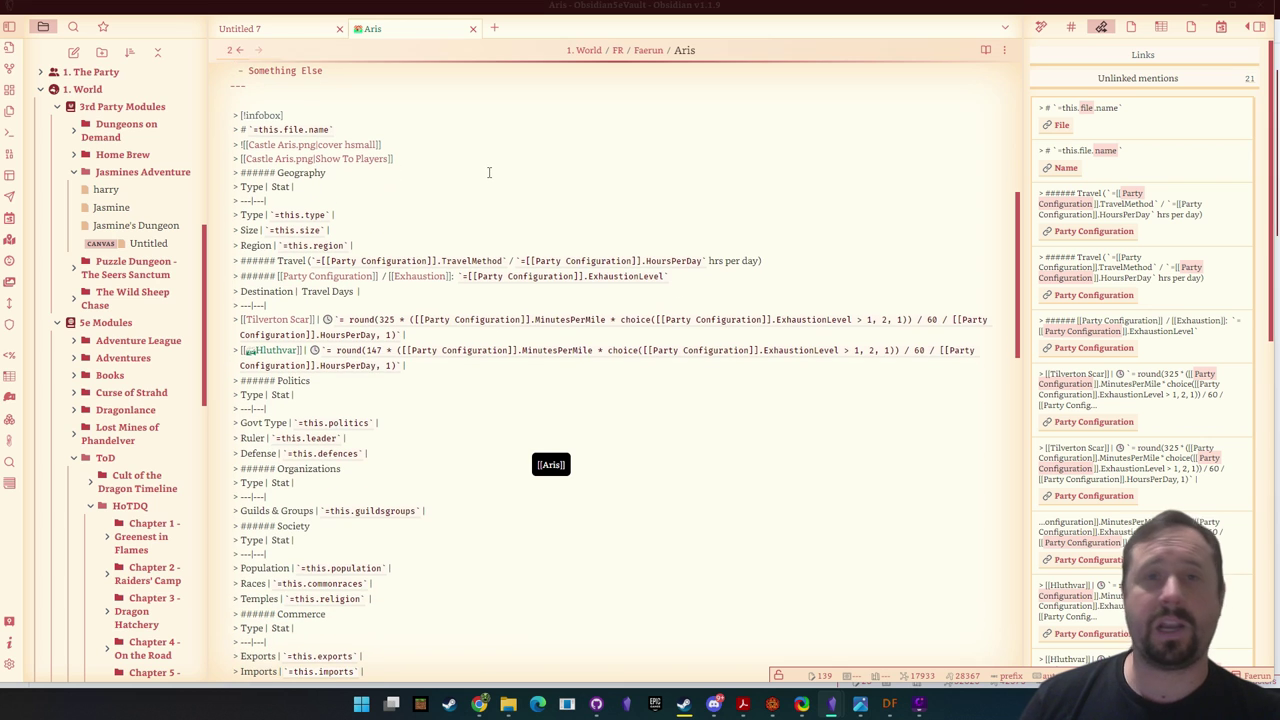
scroll(491, 172, up, 9)
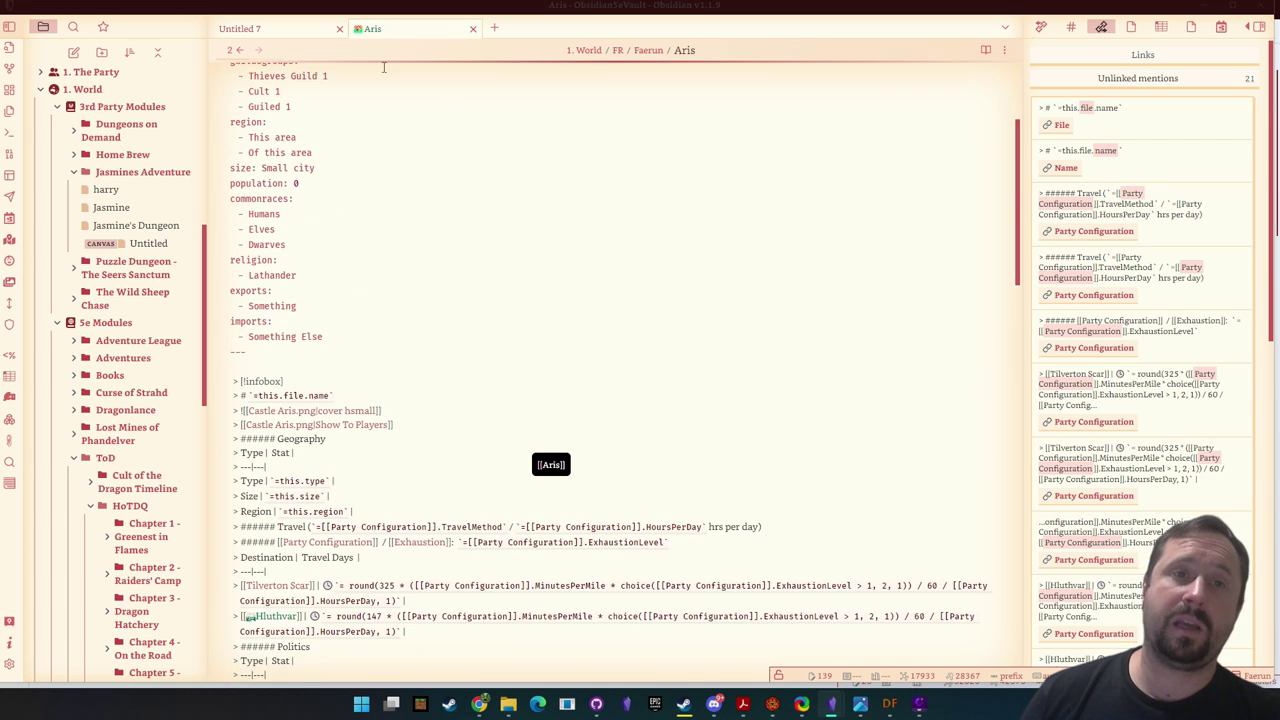
Step: Highlight the infobox block in the Aris note's source from its imports row upward, compare it with the front matter, and clear the selection
scroll(451, 240, down, 9)
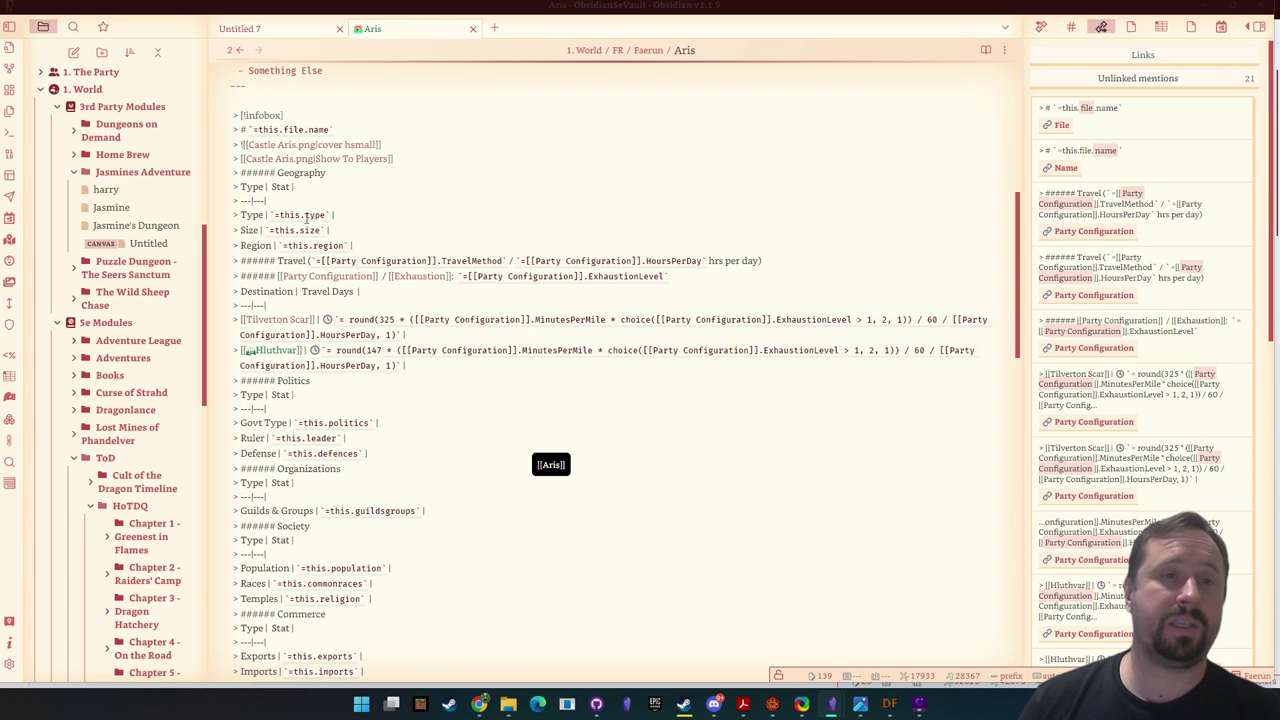
scroll(255, 245, down, 2)
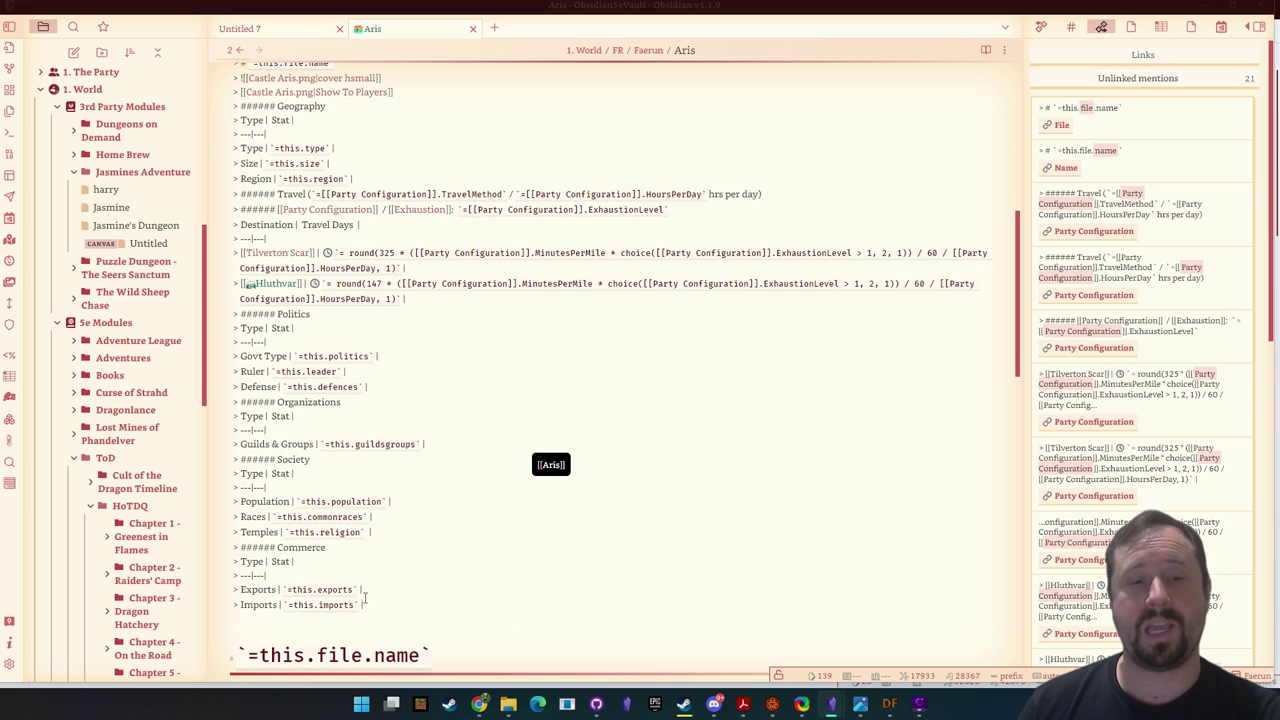
drag(366, 604, 232, 248)
scroll(514, 241, up, 6)
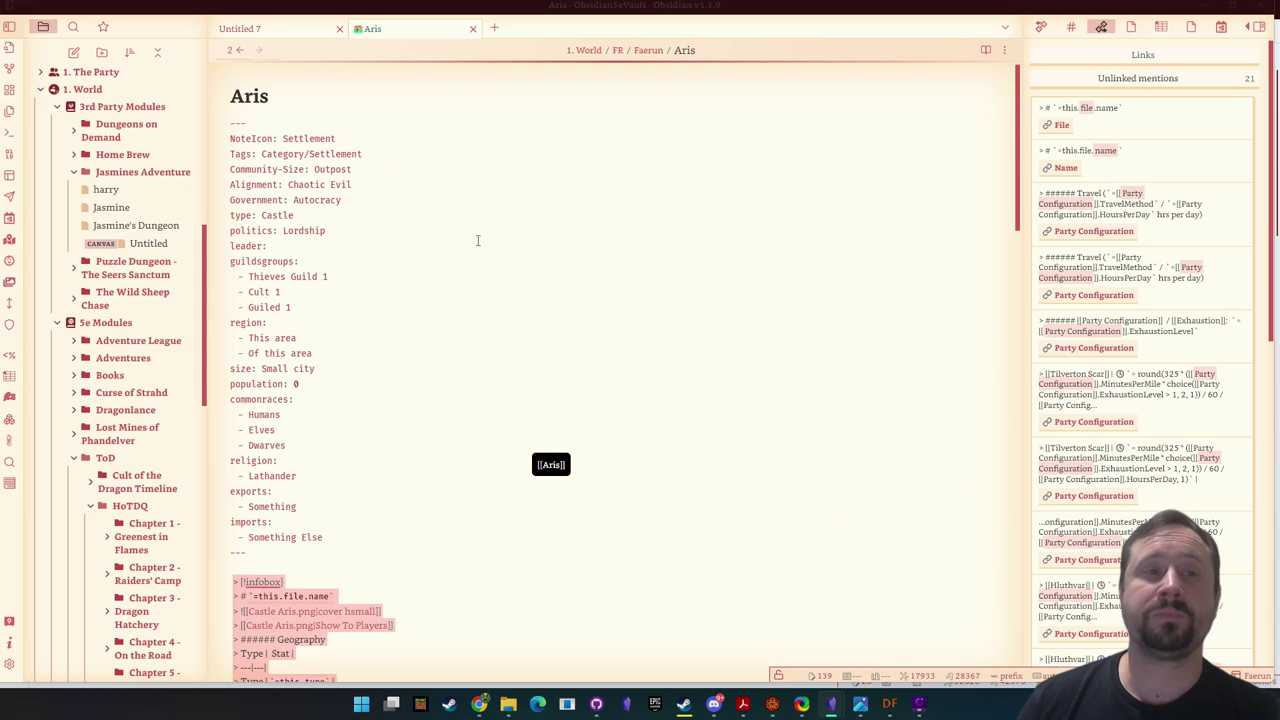
scroll(477, 240, down, 10)
click(547, 355)
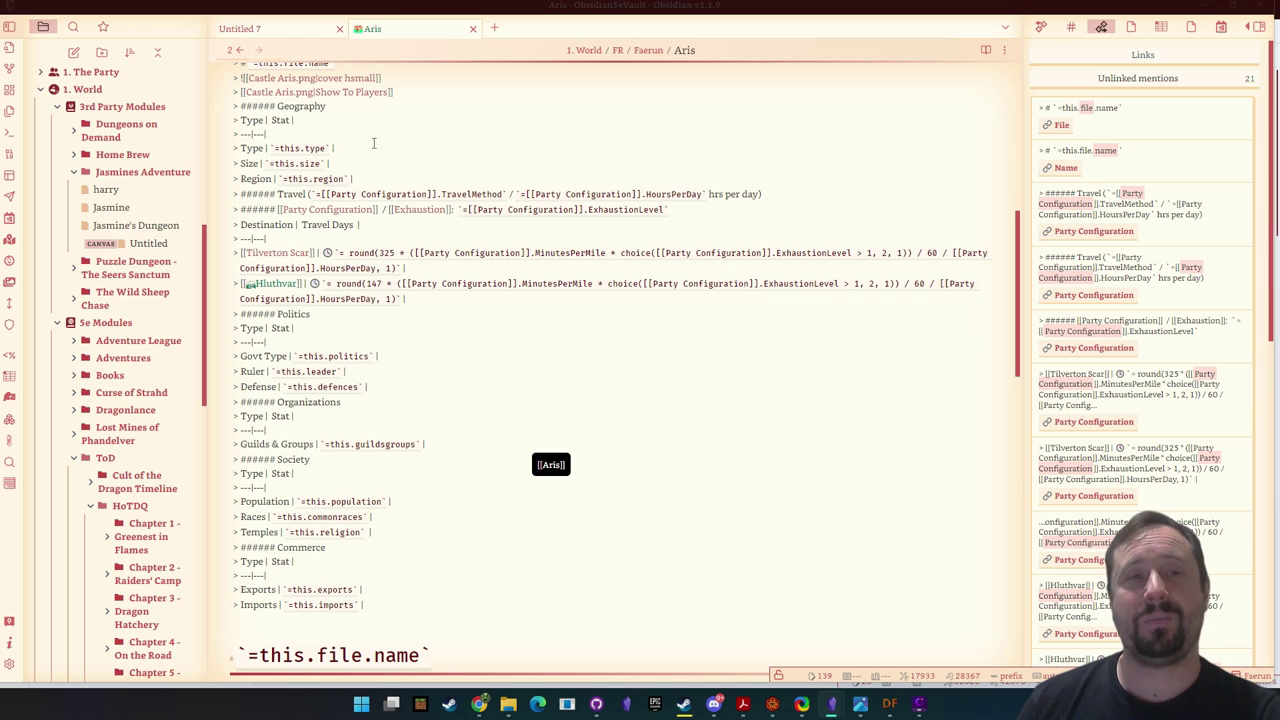
Step: Highlight the =this.type expression in the infobox source and the matching Castle value in the rendered Aris infobox
click(985, 49)
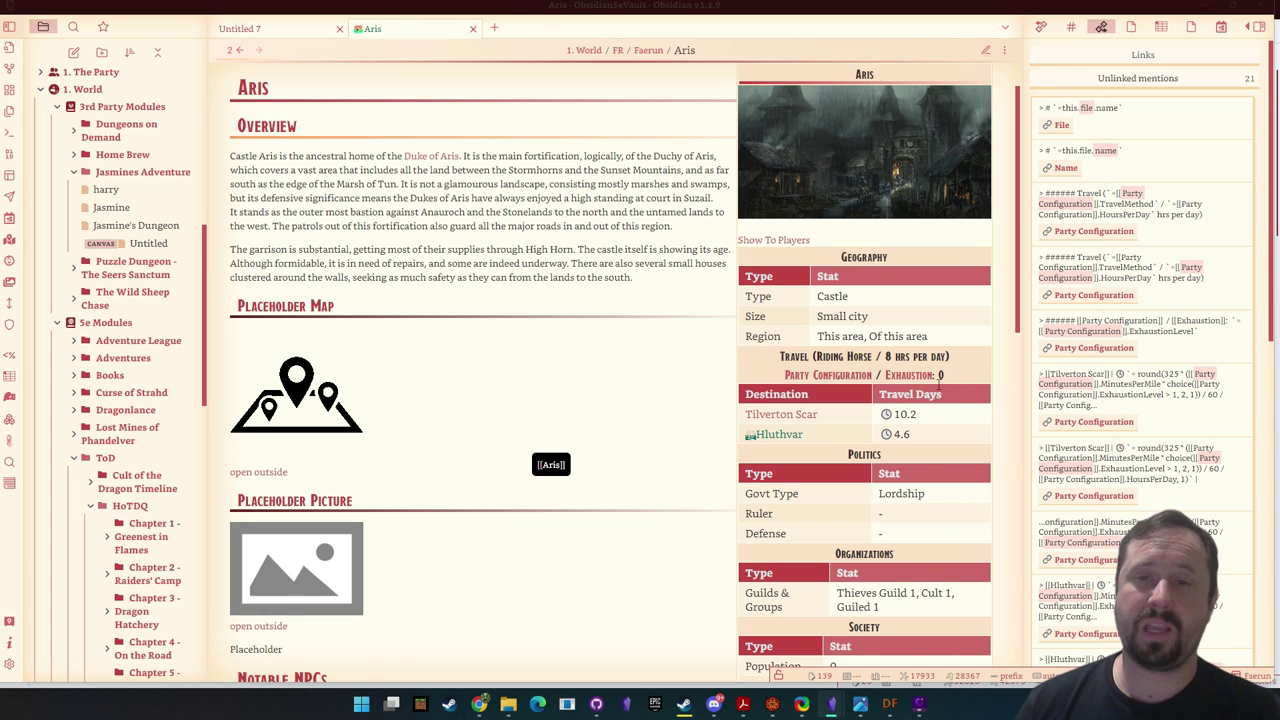
click(985, 49)
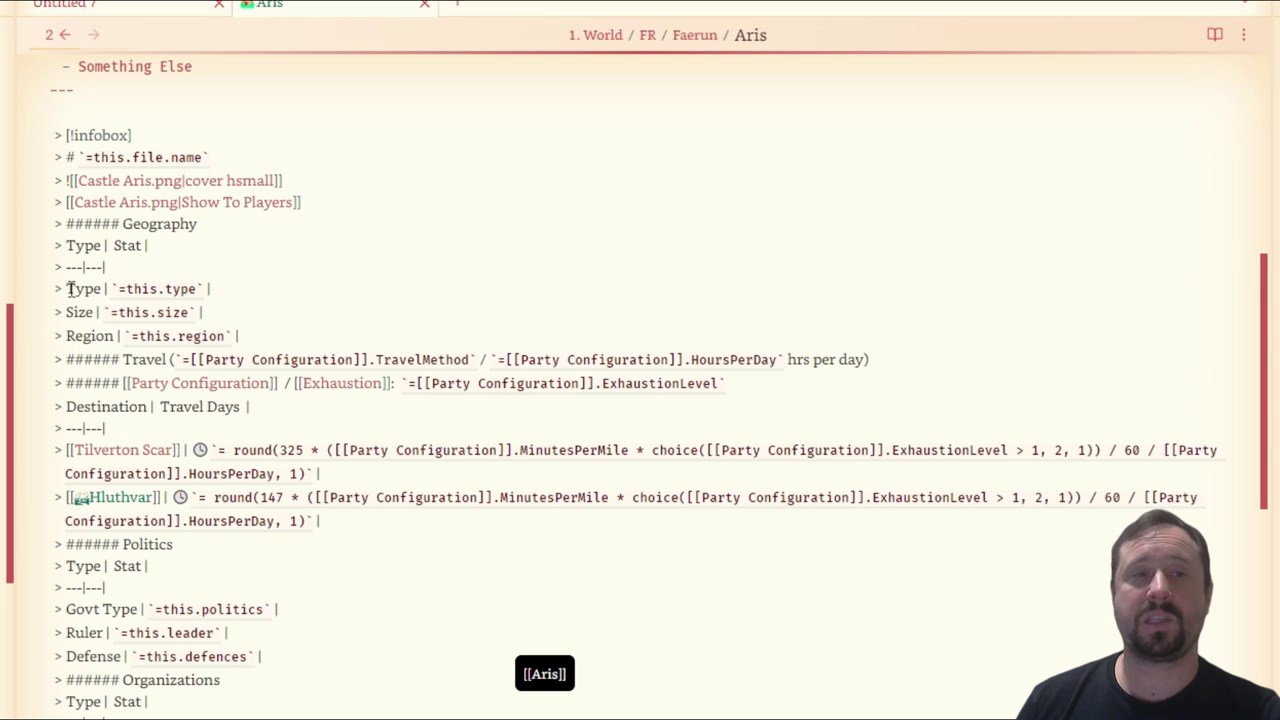
drag(111, 287, 205, 289)
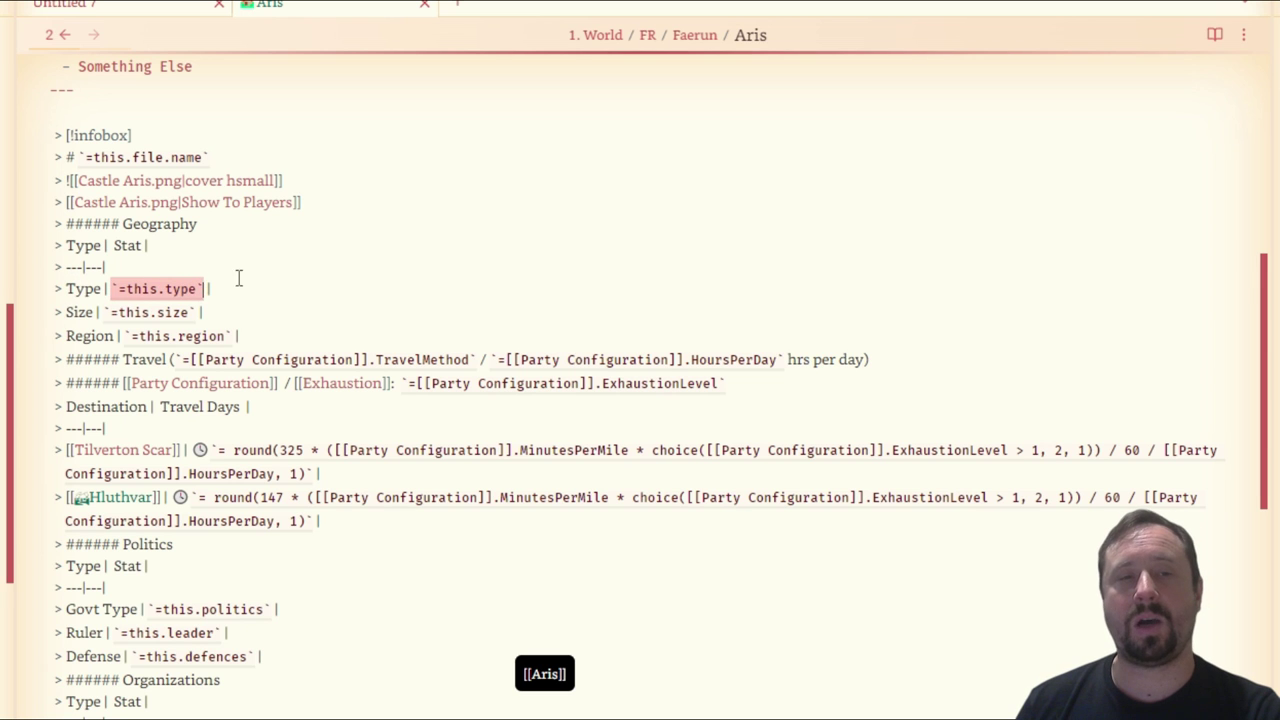
scroll(389, 309, up, 7)
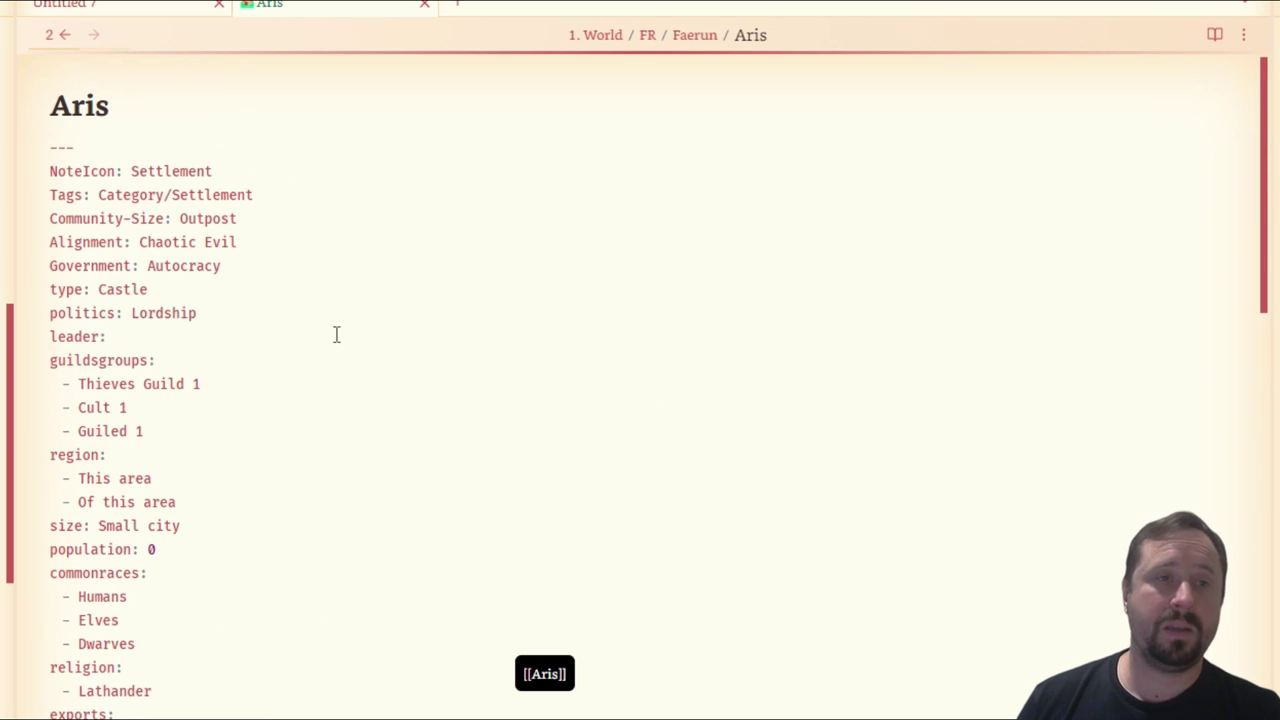
scroll(338, 327, down, 1)
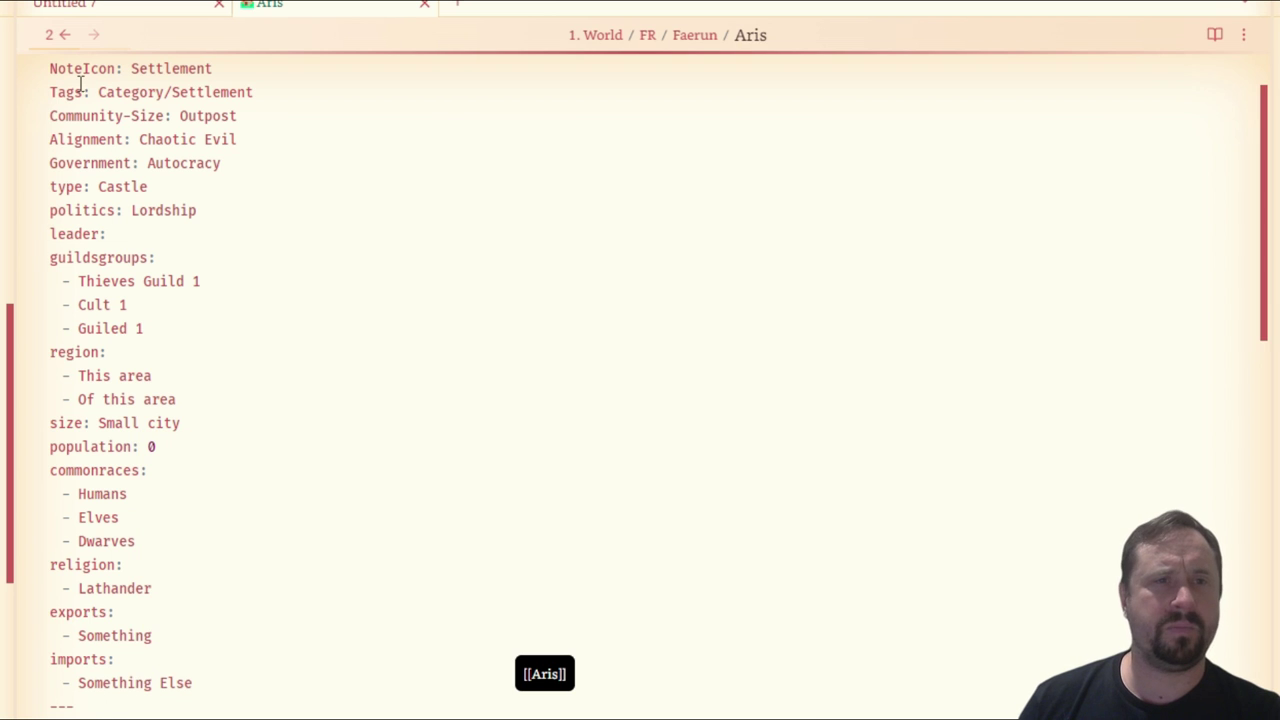
click(1215, 34)
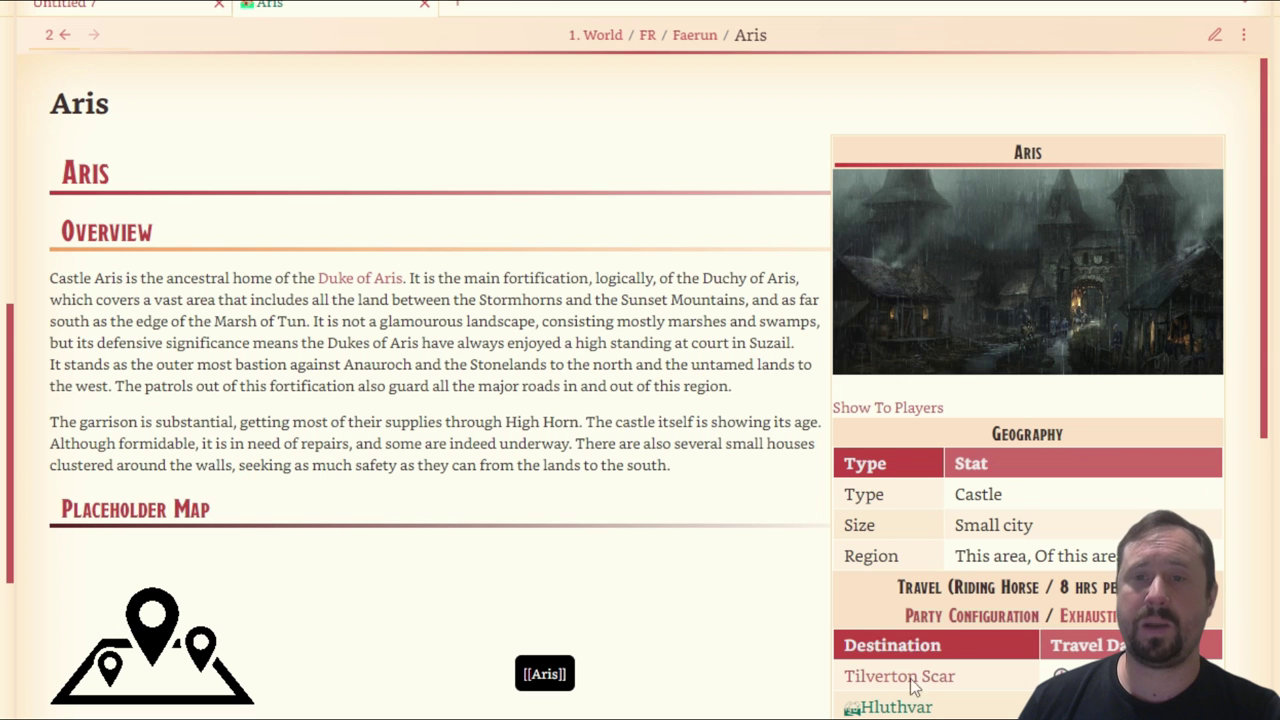
double_click(1000, 496)
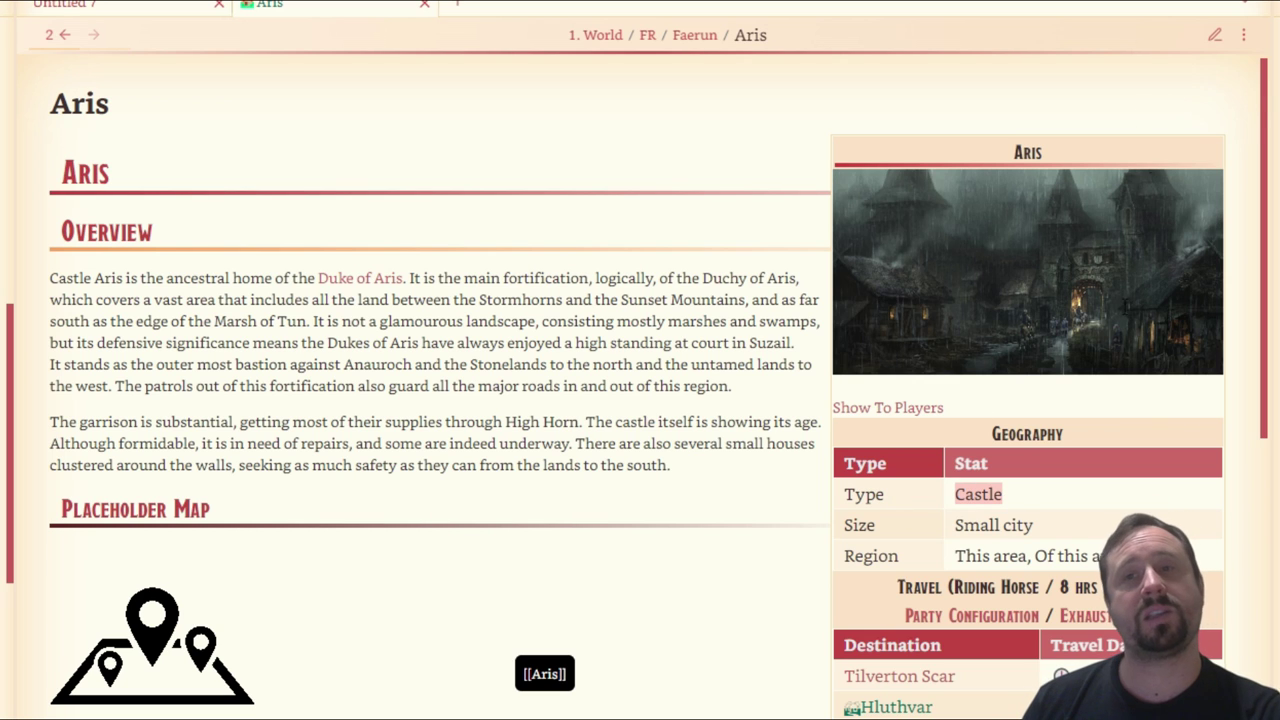
Step: Return the Aris note to editing view, highlight its front matter, clear the selection, and review the block between its --- delimiters
click(1215, 34)
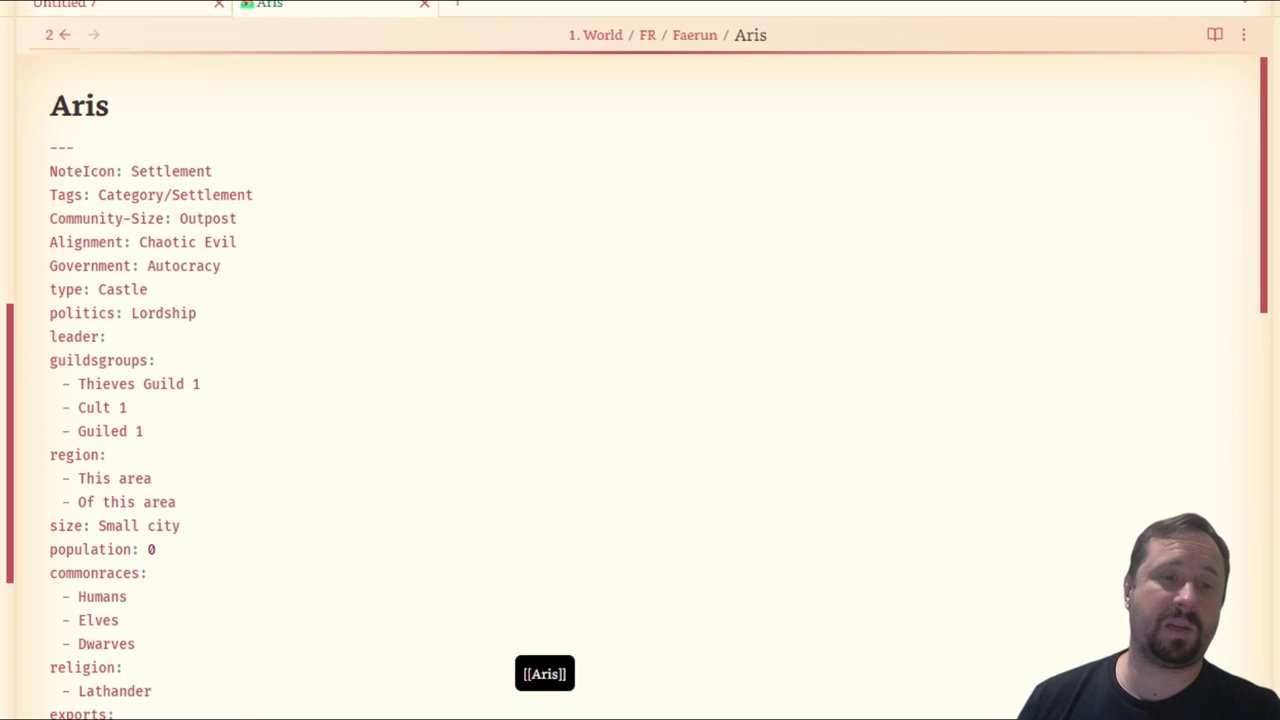
drag(190, 710, 14, 149)
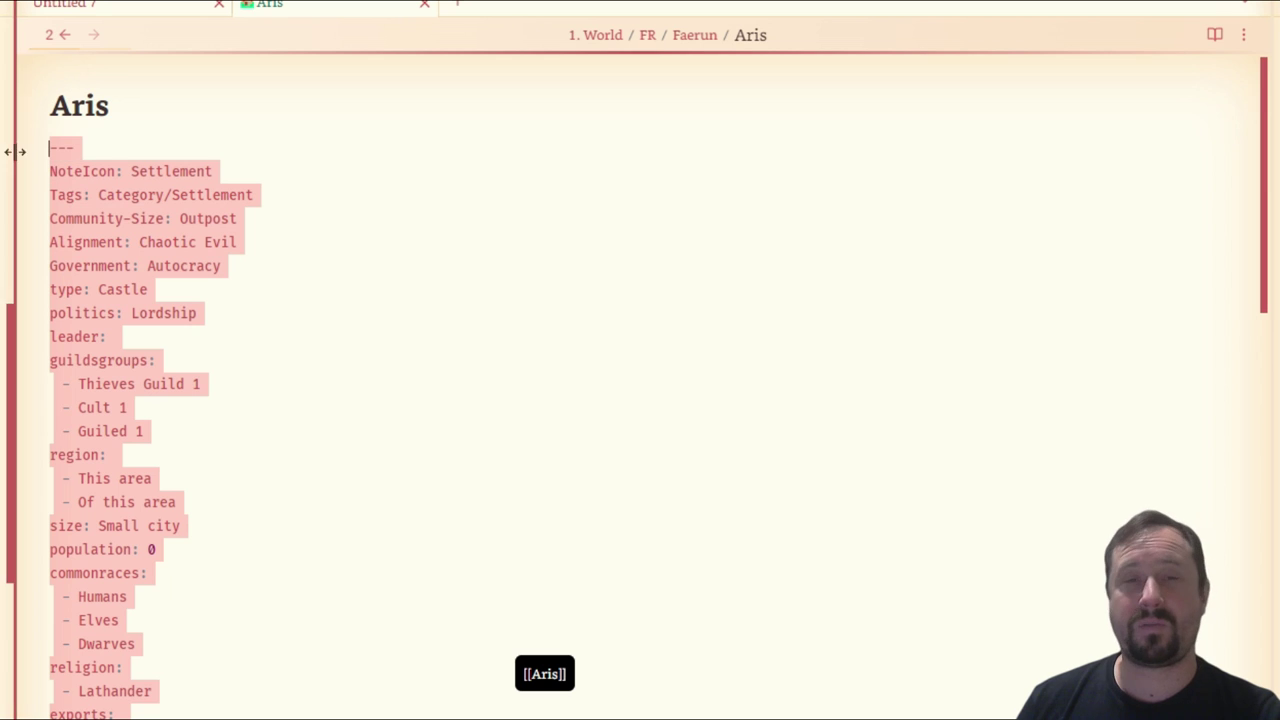
click(377, 342)
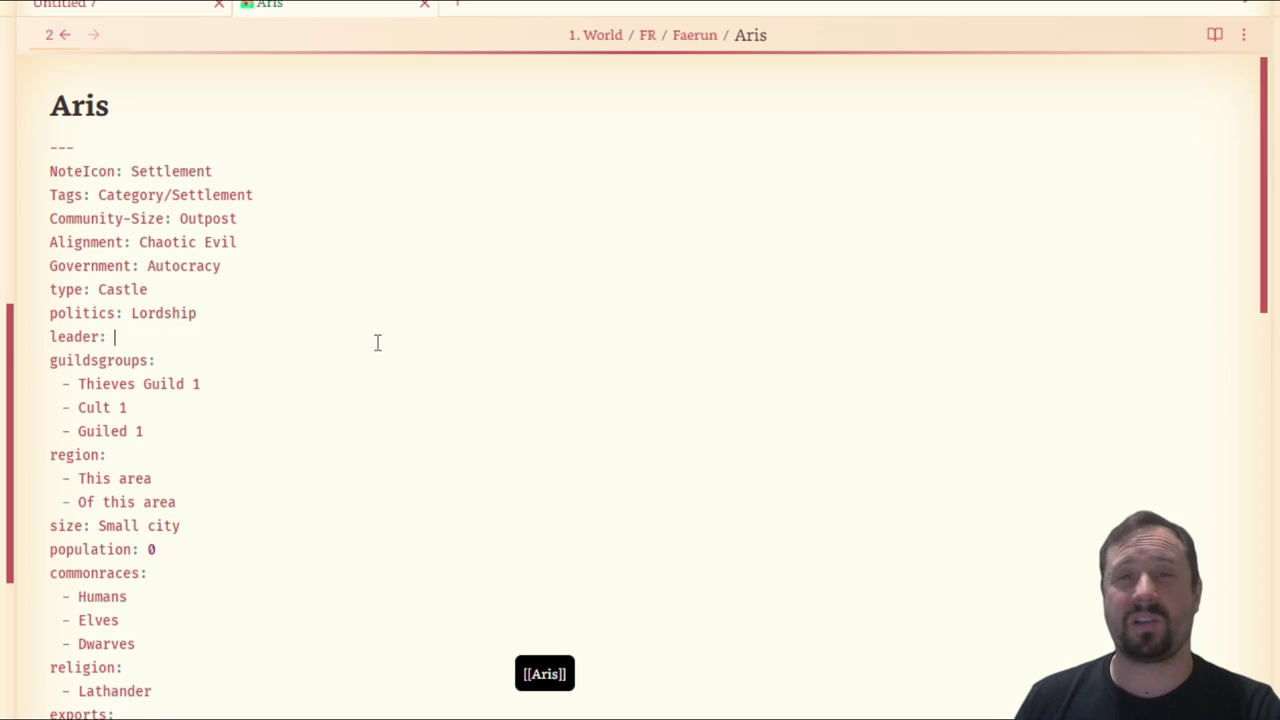
scroll(403, 317, down, 2)
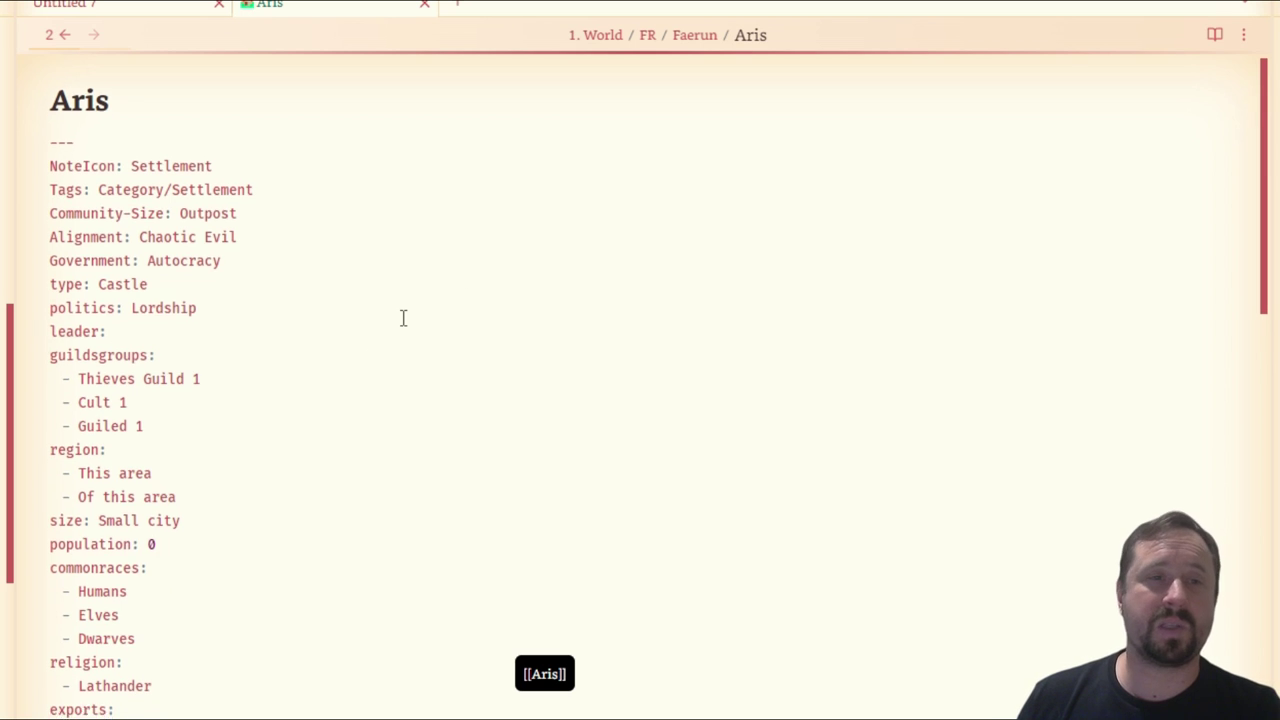
scroll(234, 334, up, 2)
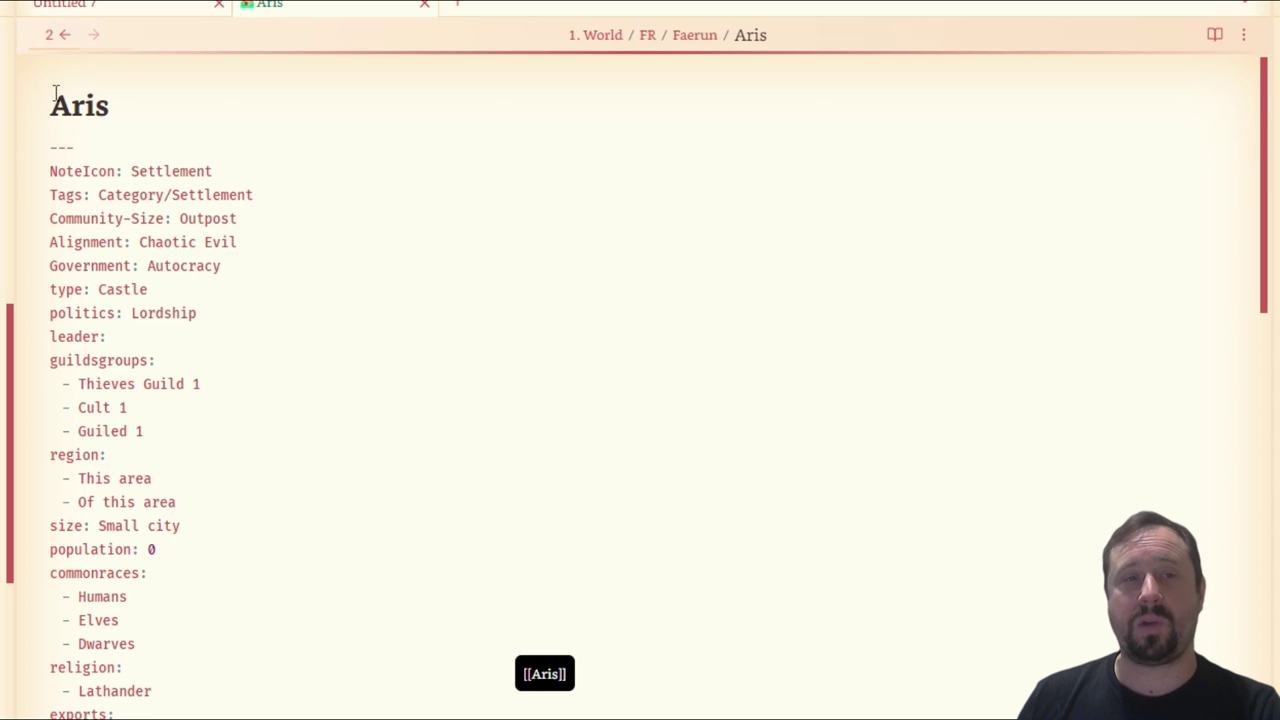
scroll(324, 363, down, 4)
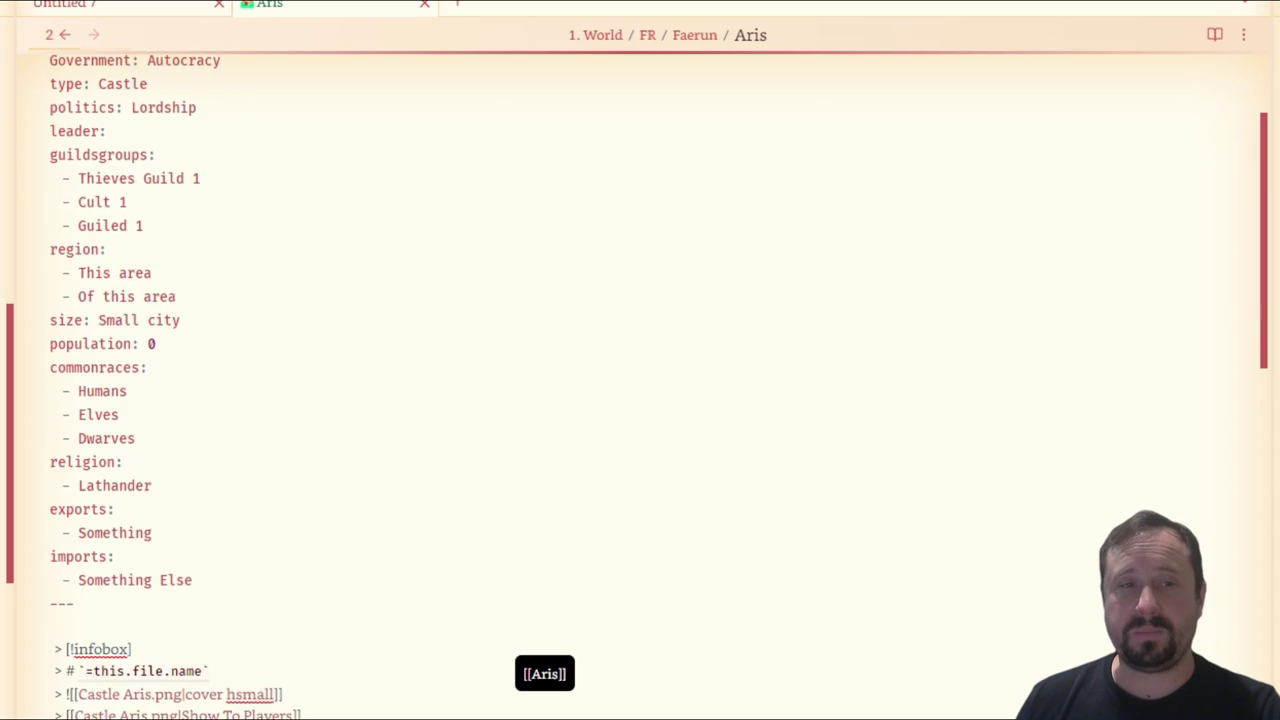
scroll(324, 363, up, 4)
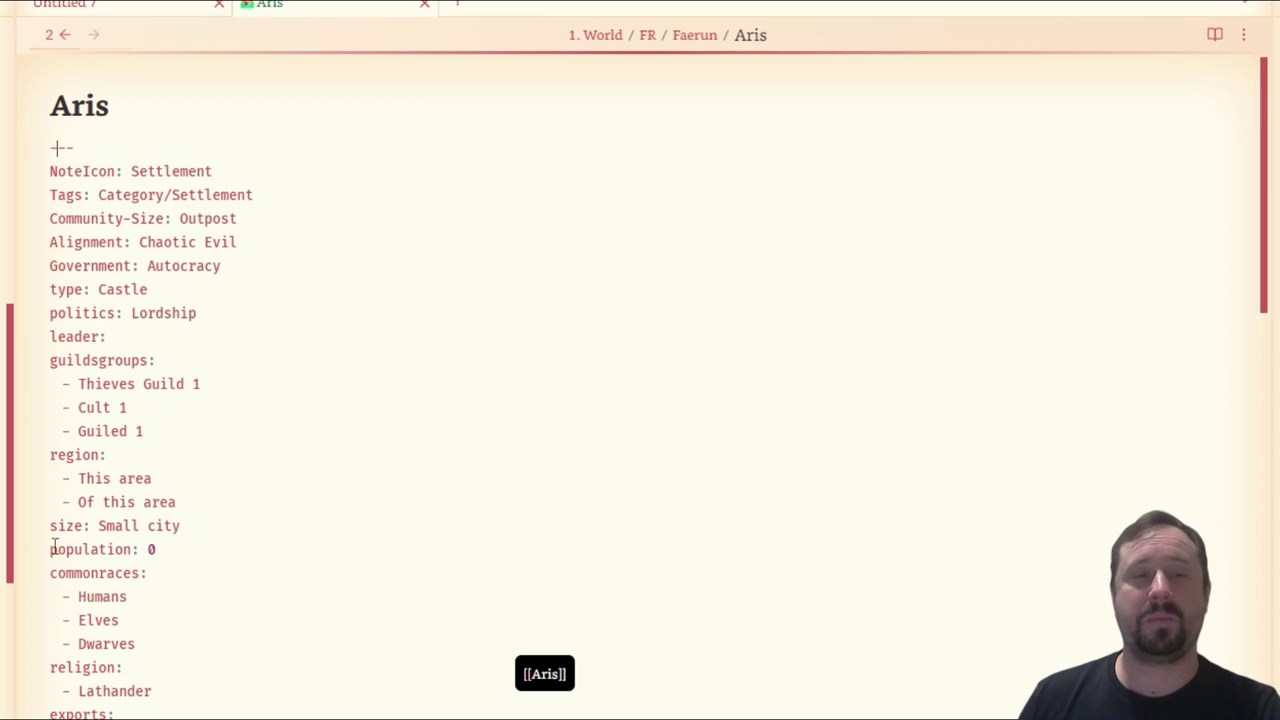
click(350, 318)
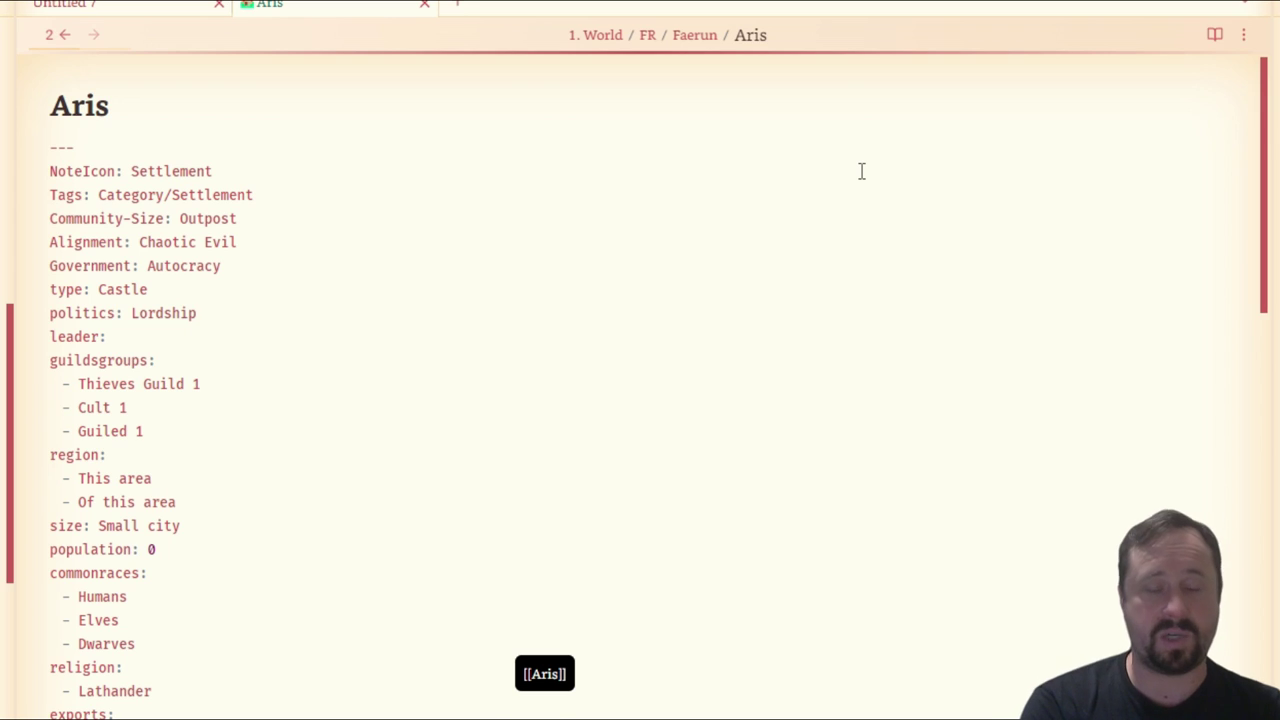
Step: Search the template picker for "settle" to show the TemplateSettlement template, and close the picker without inserting anything
key(alt+e)
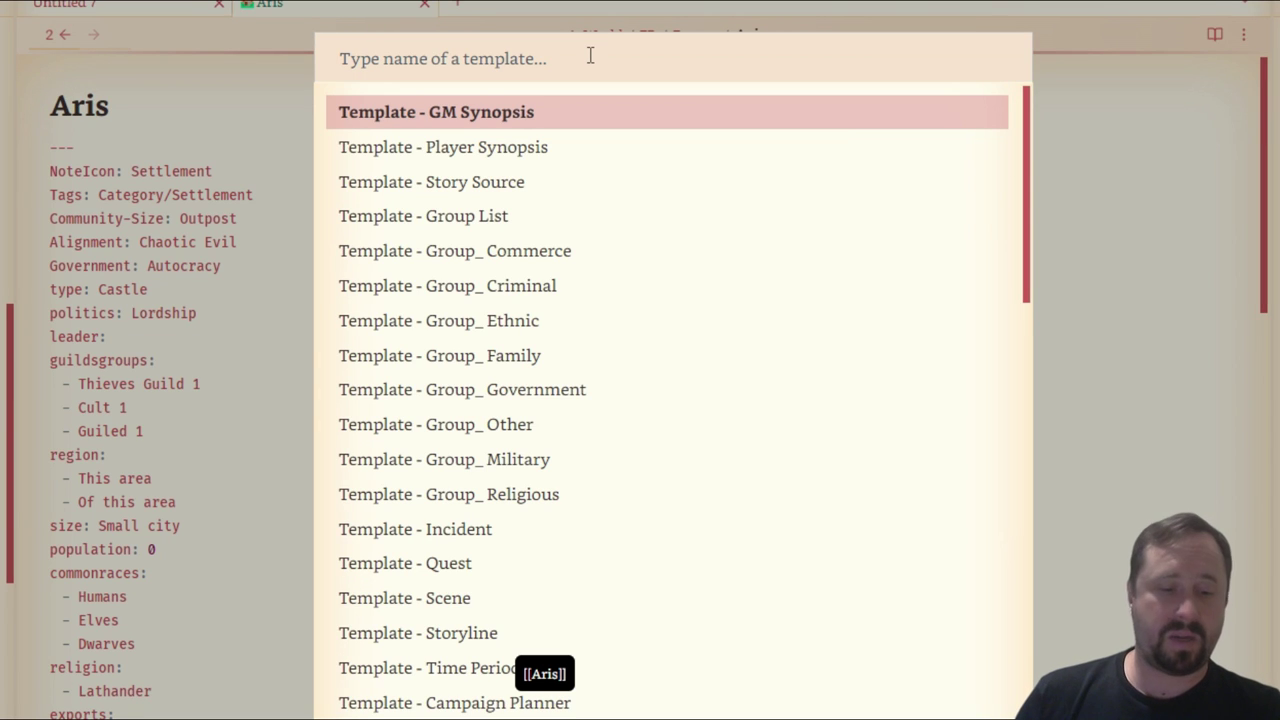
text(l)
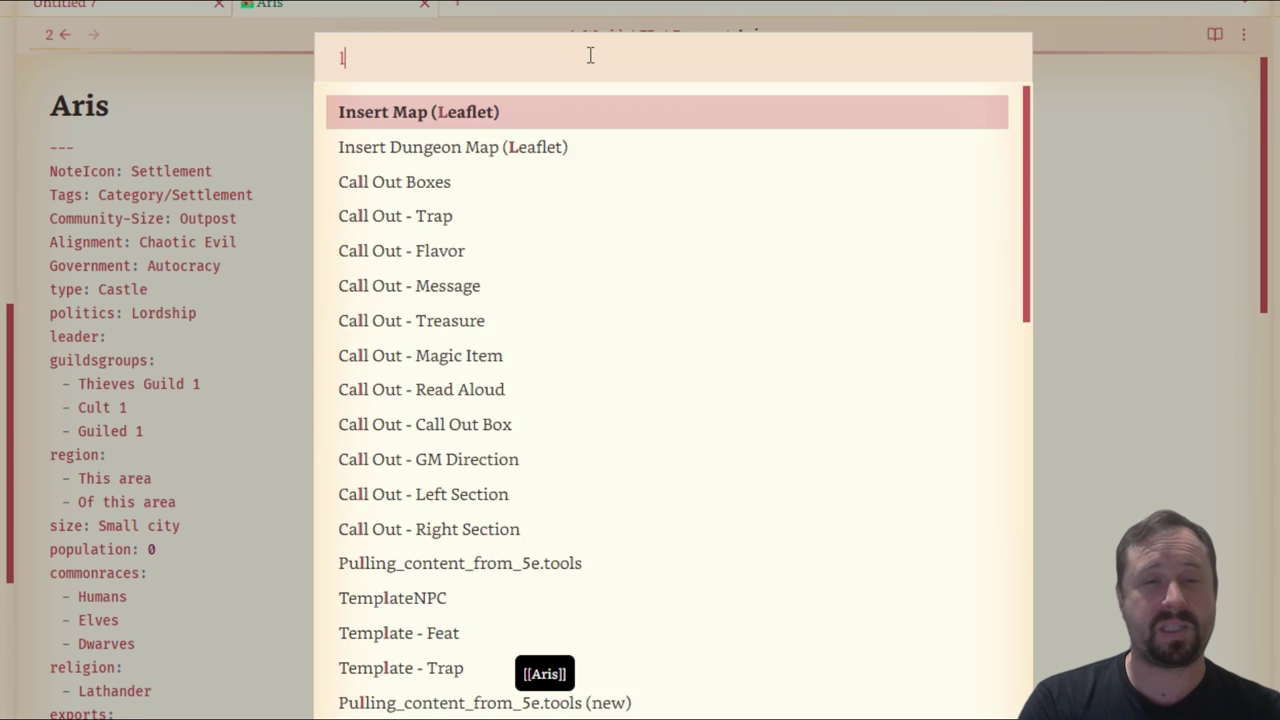
text(oca)
key(BackSpace)
key(BackSpace)
key(BackSpace)
key(BackSpace)
text(settle)
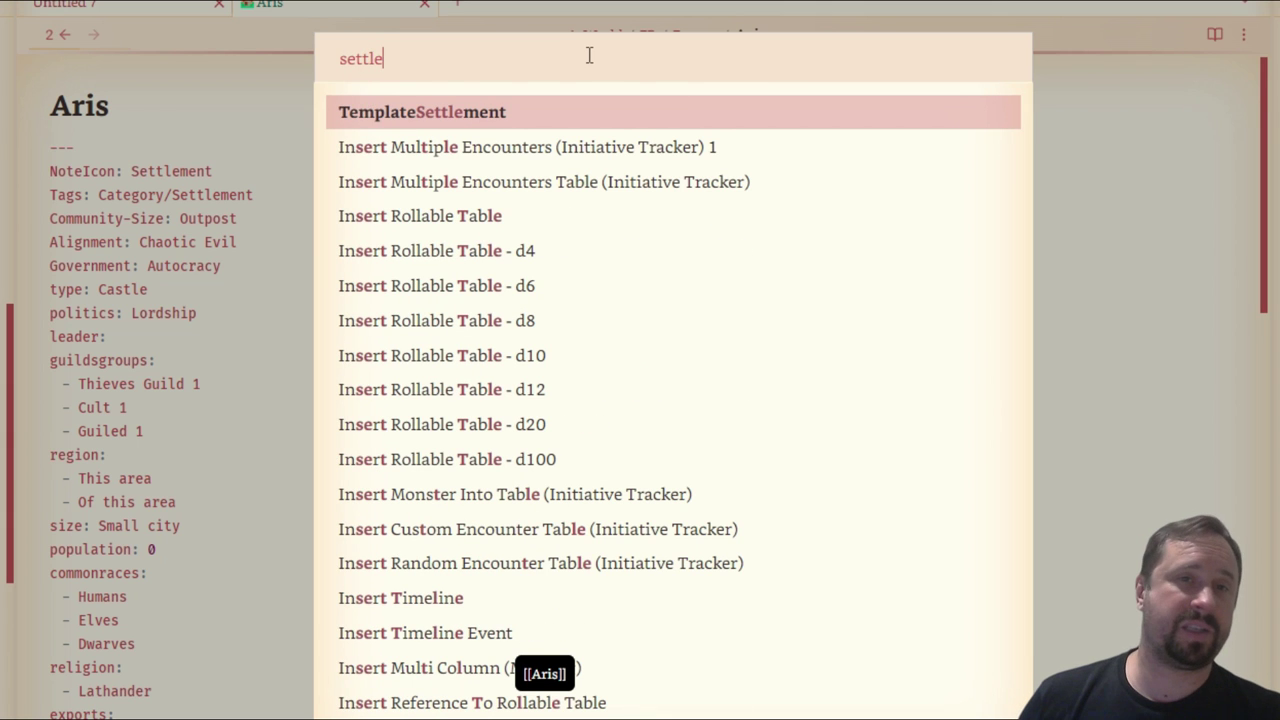
click(248, 165)
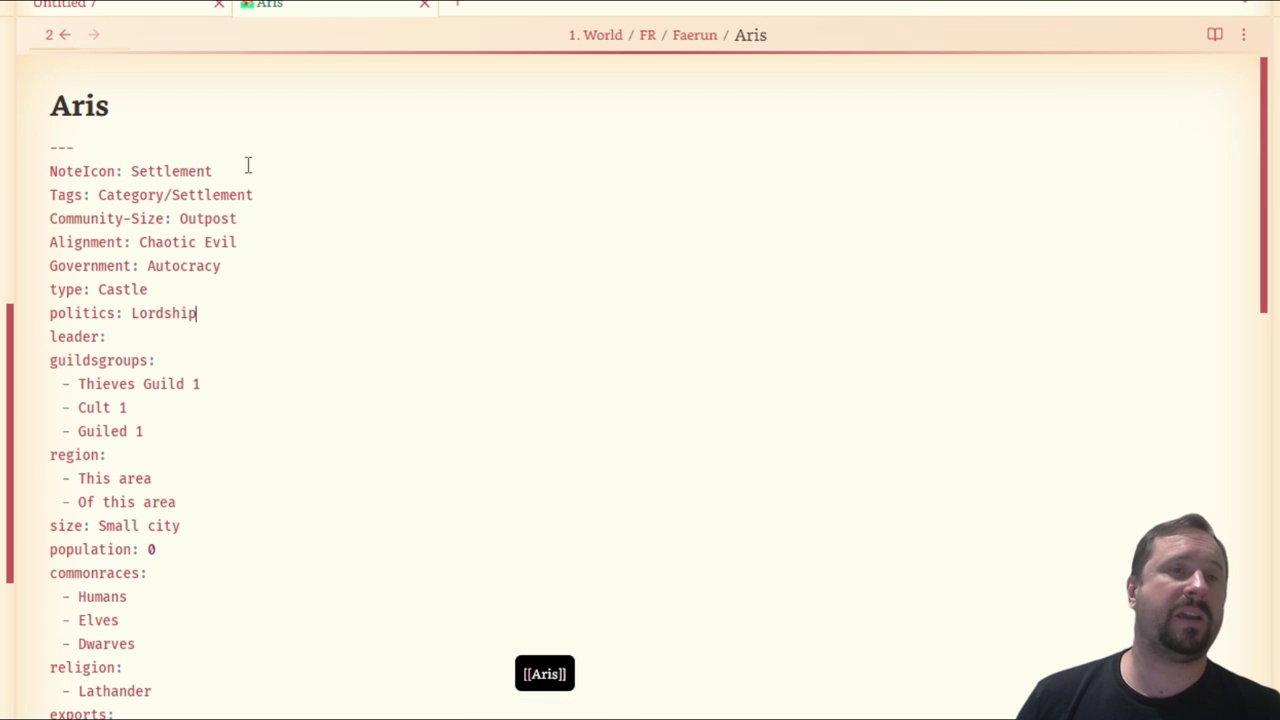
Step: Highlight the whole front matter block of the Aris note and look through the infobox code beneath it
scroll(77, 129, down, 2)
scroll(57, 146, up, 2)
triple_click(60, 147)
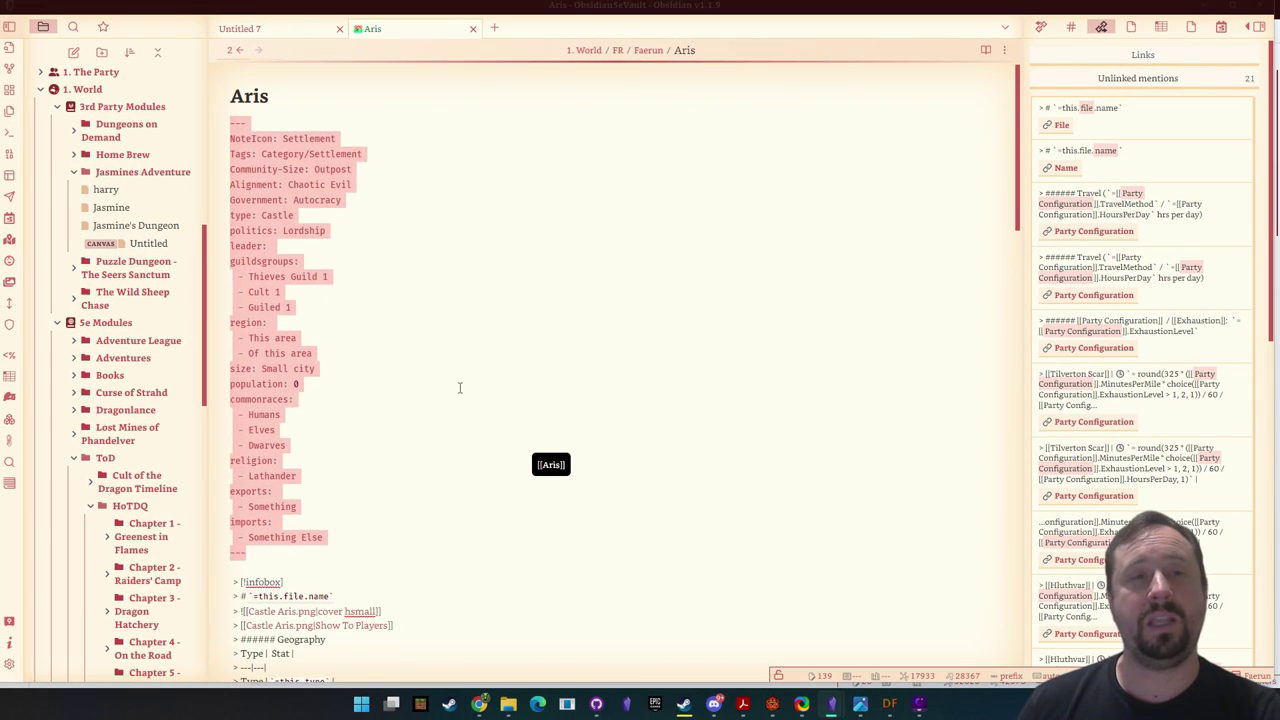
scroll(404, 540, down, 3)
scroll(460, 372, down, 2)
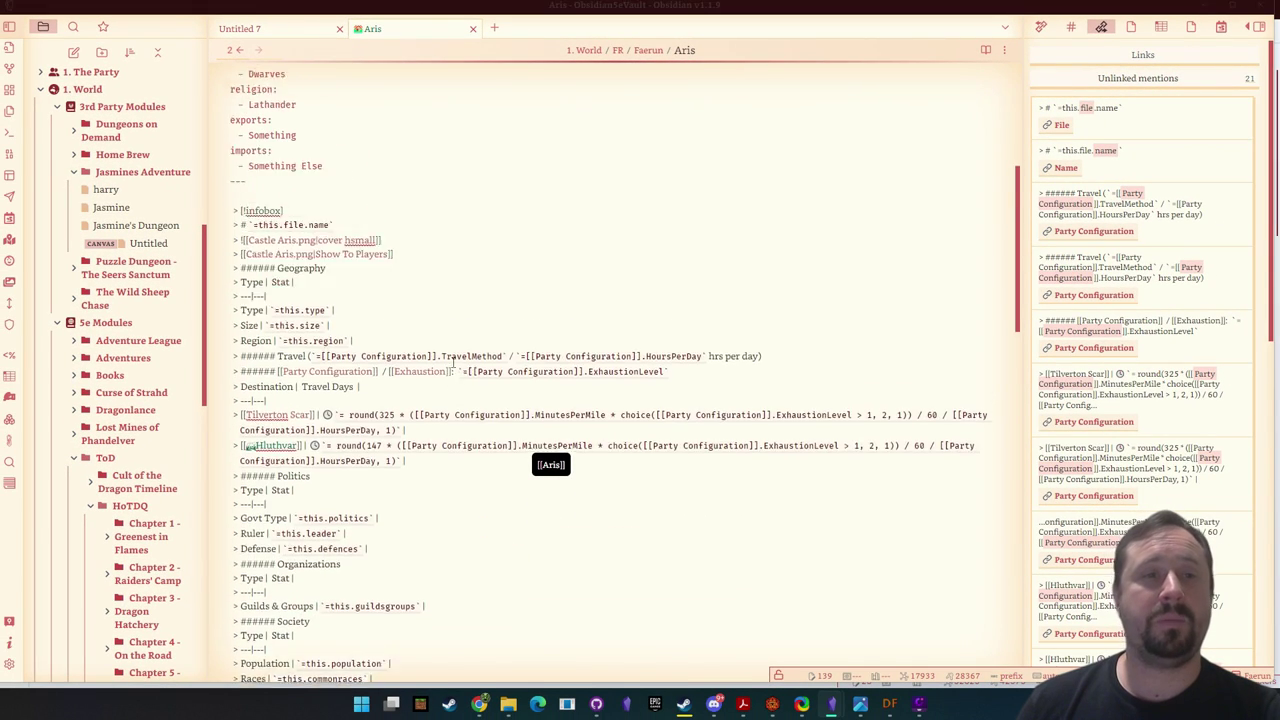
scroll(367, 427, up, 5)
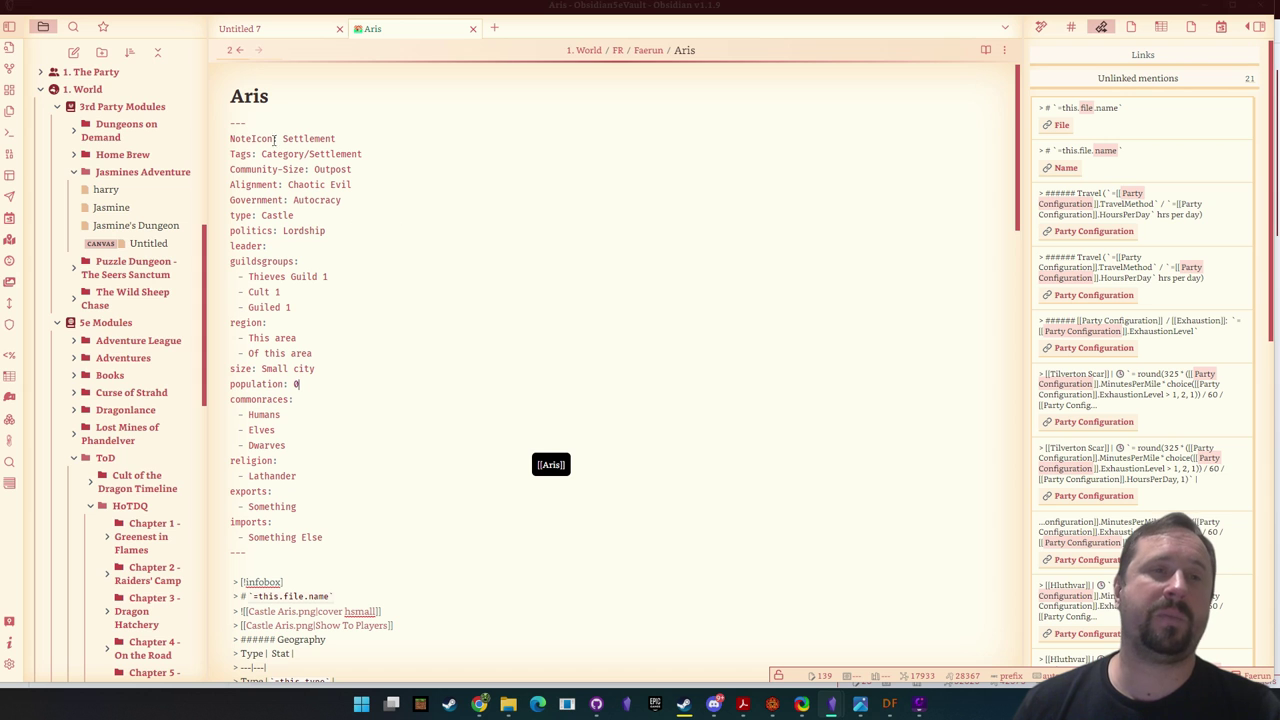
Step: Highlight the =this.file.name heading above the Overview in editing view, and highlight its rendered title in reading view
click(985, 49)
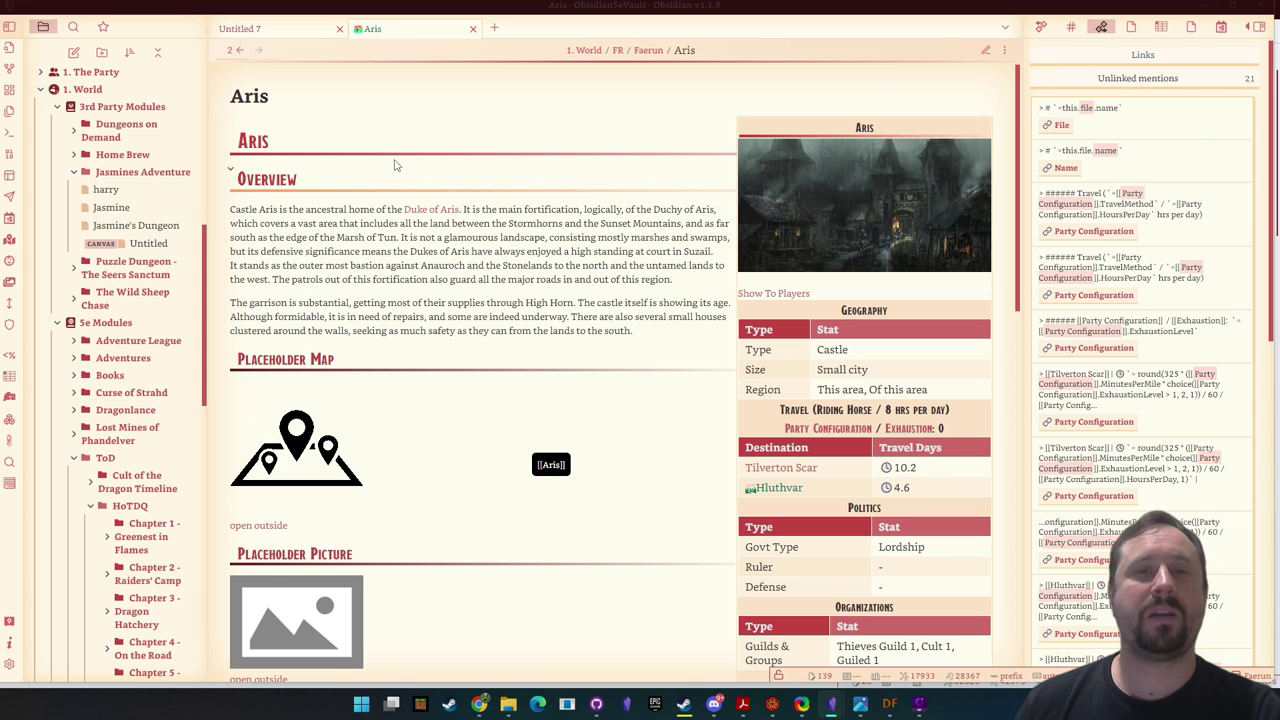
click(982, 52)
scroll(475, 364, down, 15)
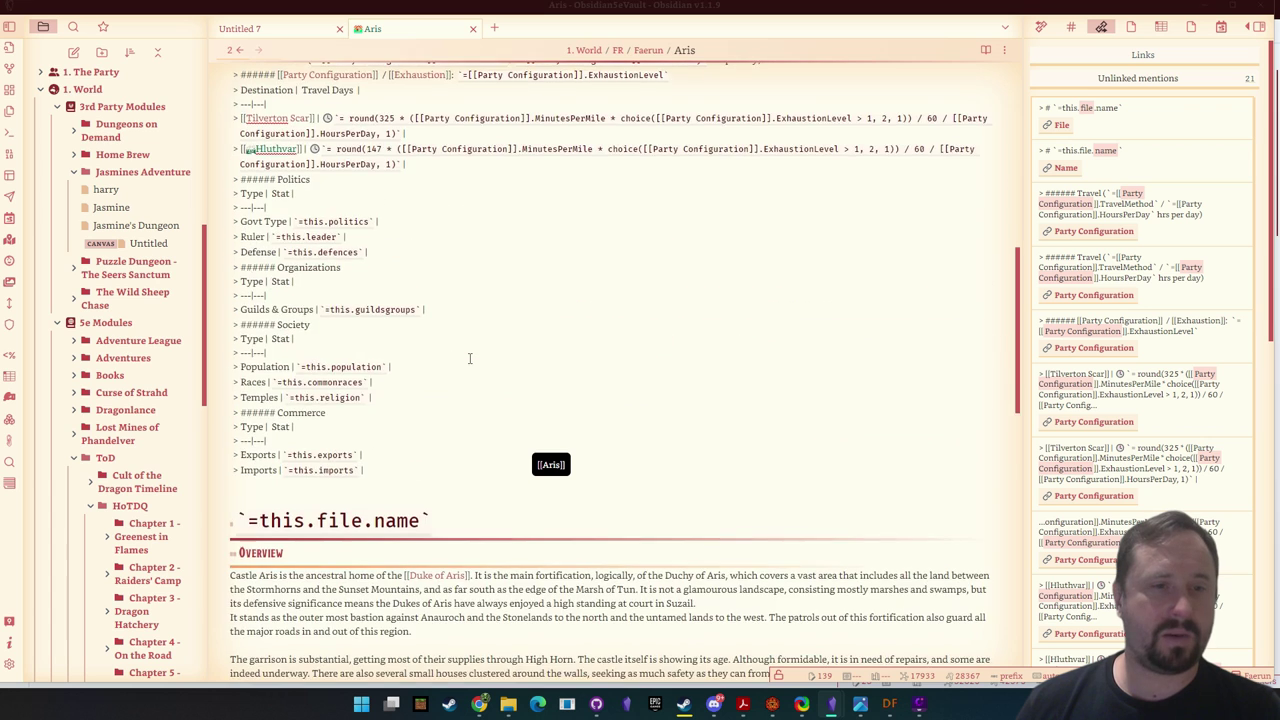
drag(436, 325, 230, 322)
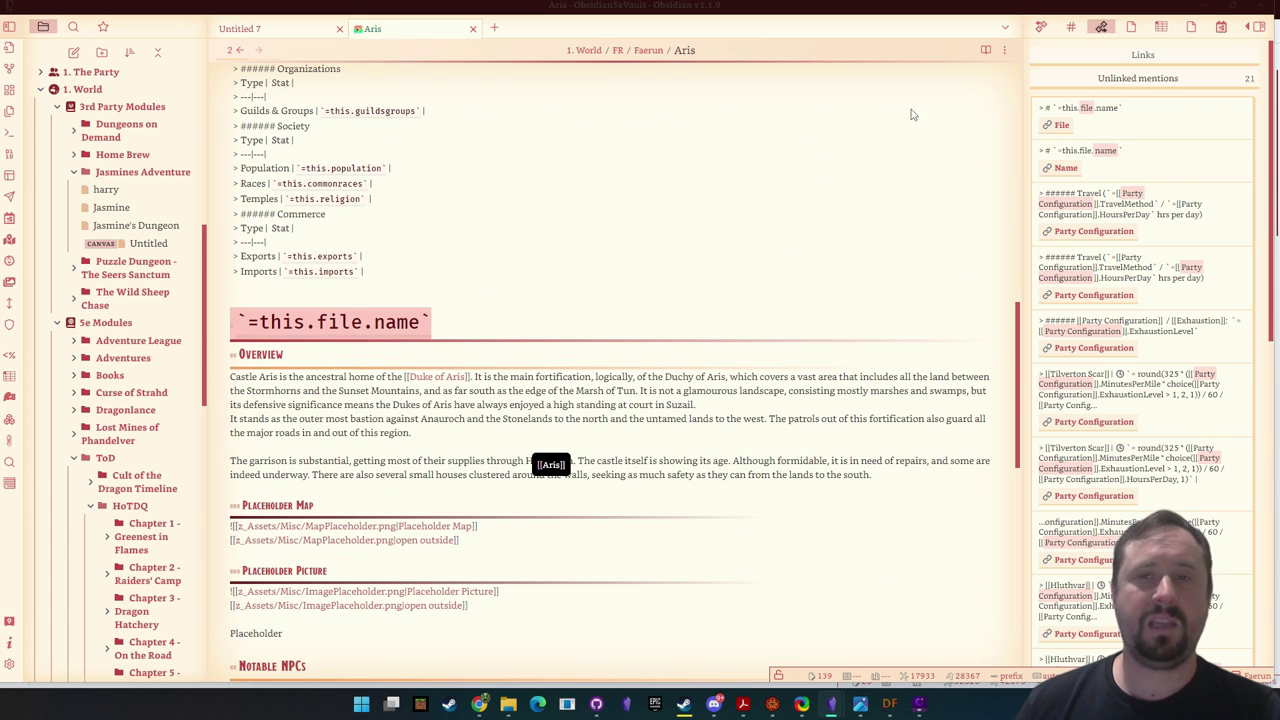
click(984, 52)
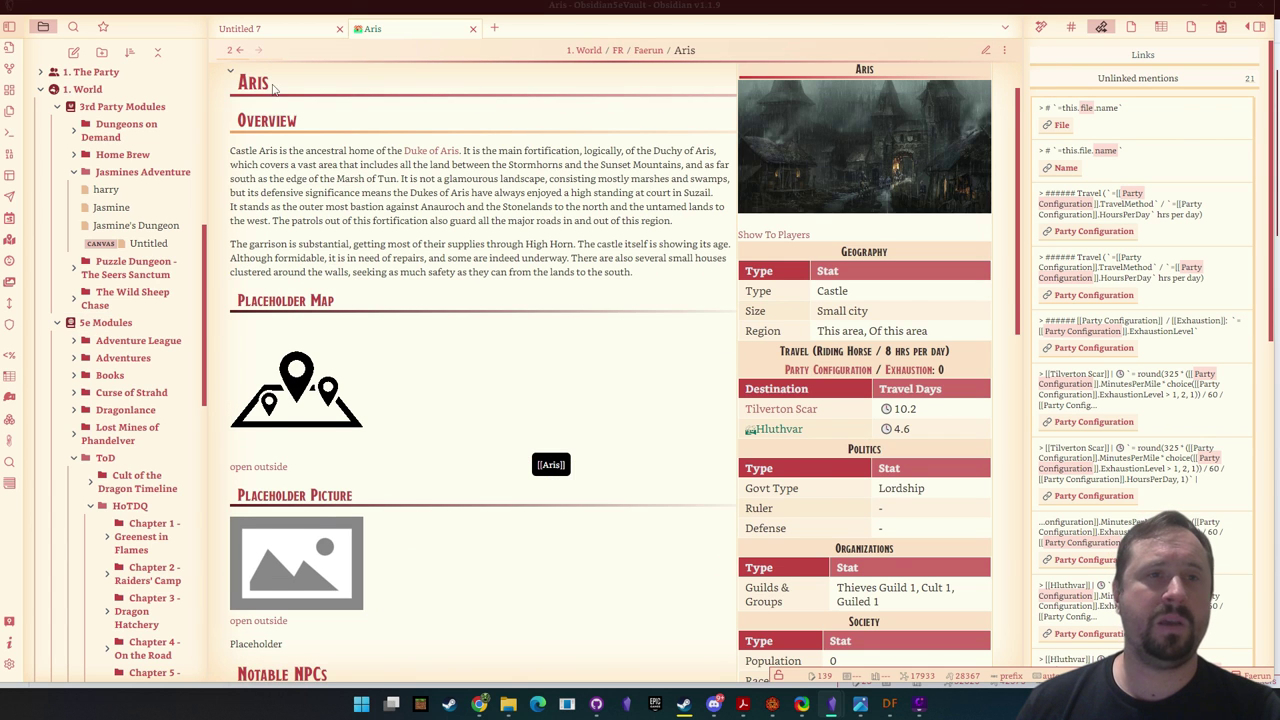
scroll(347, 186, up, 1)
scroll(347, 186, up, 1)
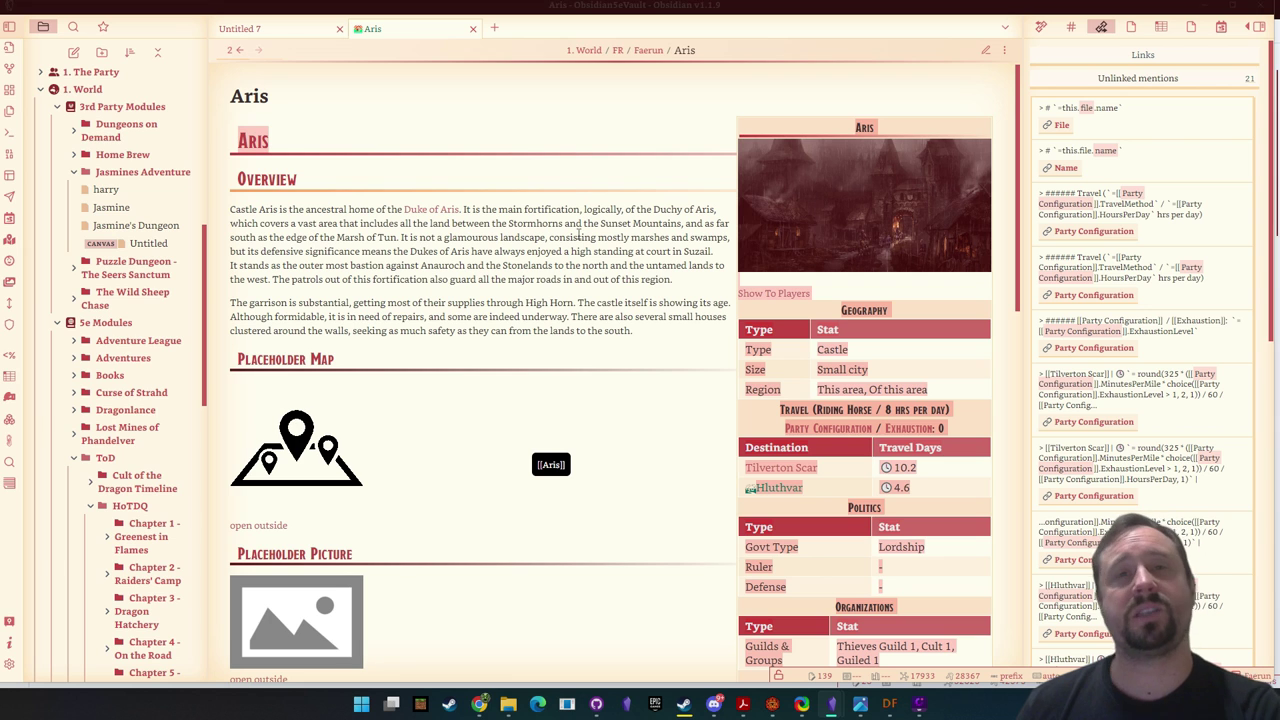
Step: Show the Aris note in editing view again and review its front matter alongside the infobox expressions
click(984, 52)
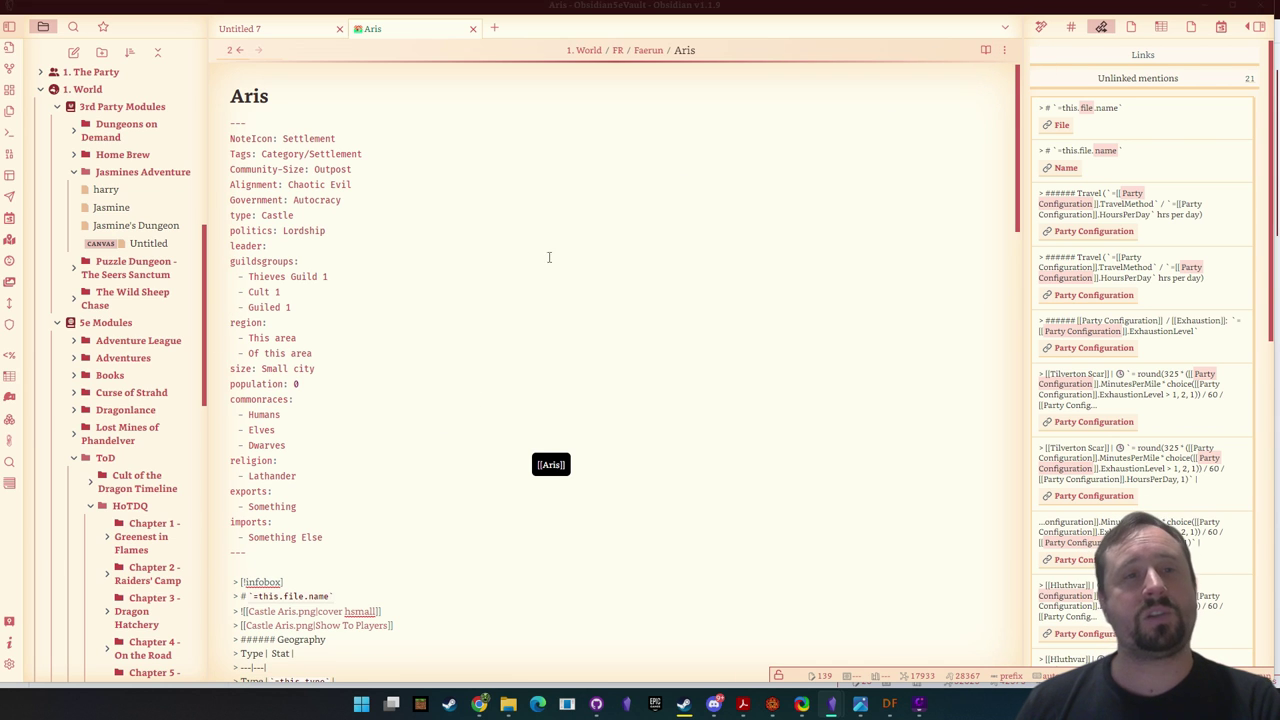
scroll(541, 281, down, 5)
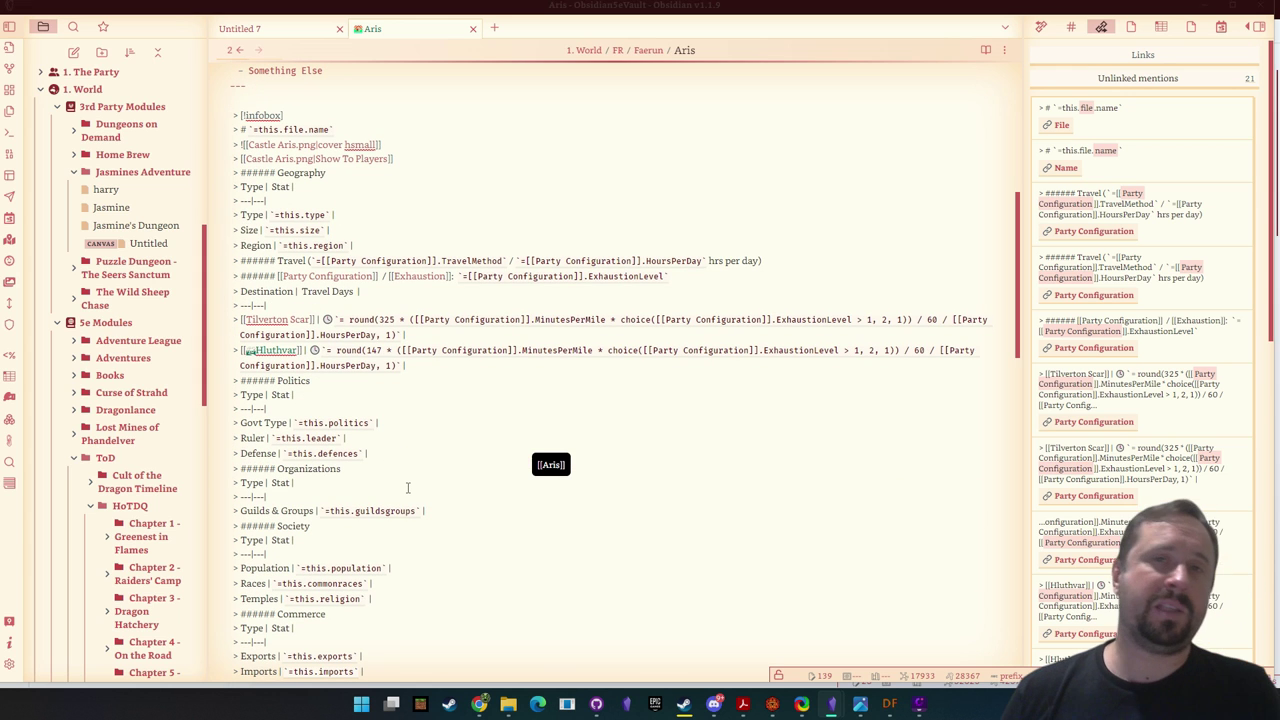
scroll(589, 351, up, 5)
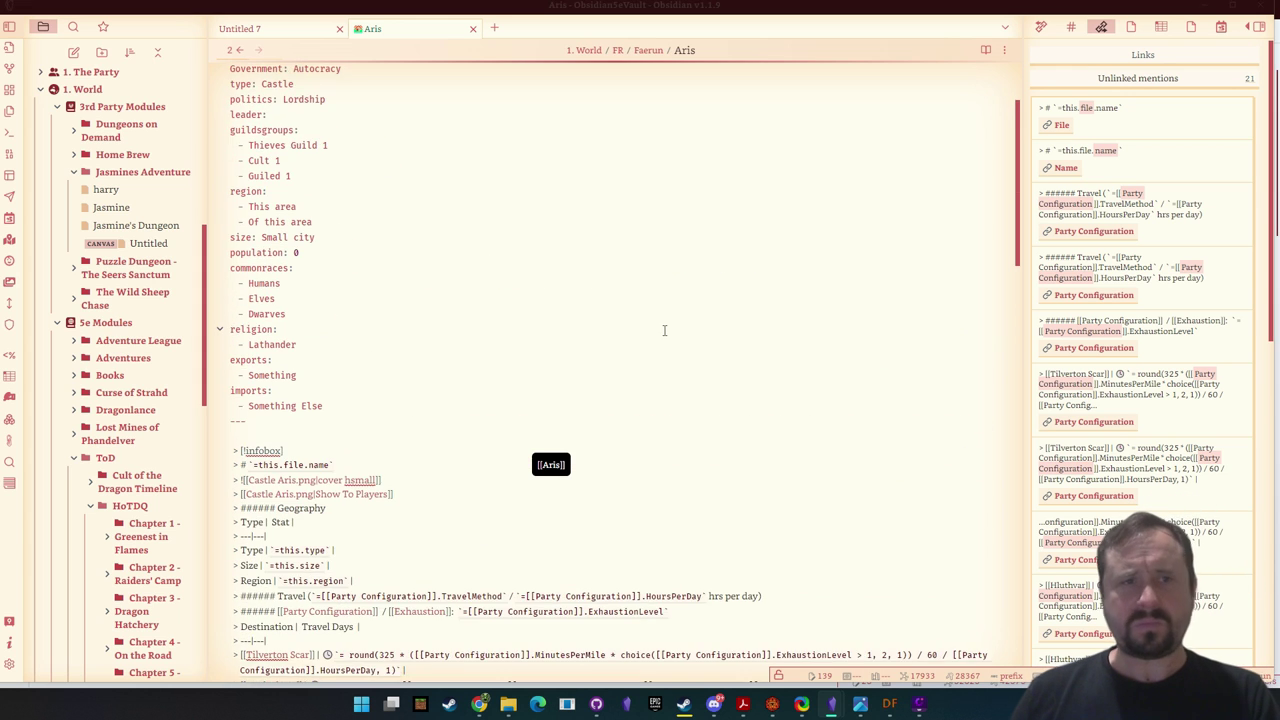
scroll(377, 309, down, 1)
scroll(300, 250, up, 2)
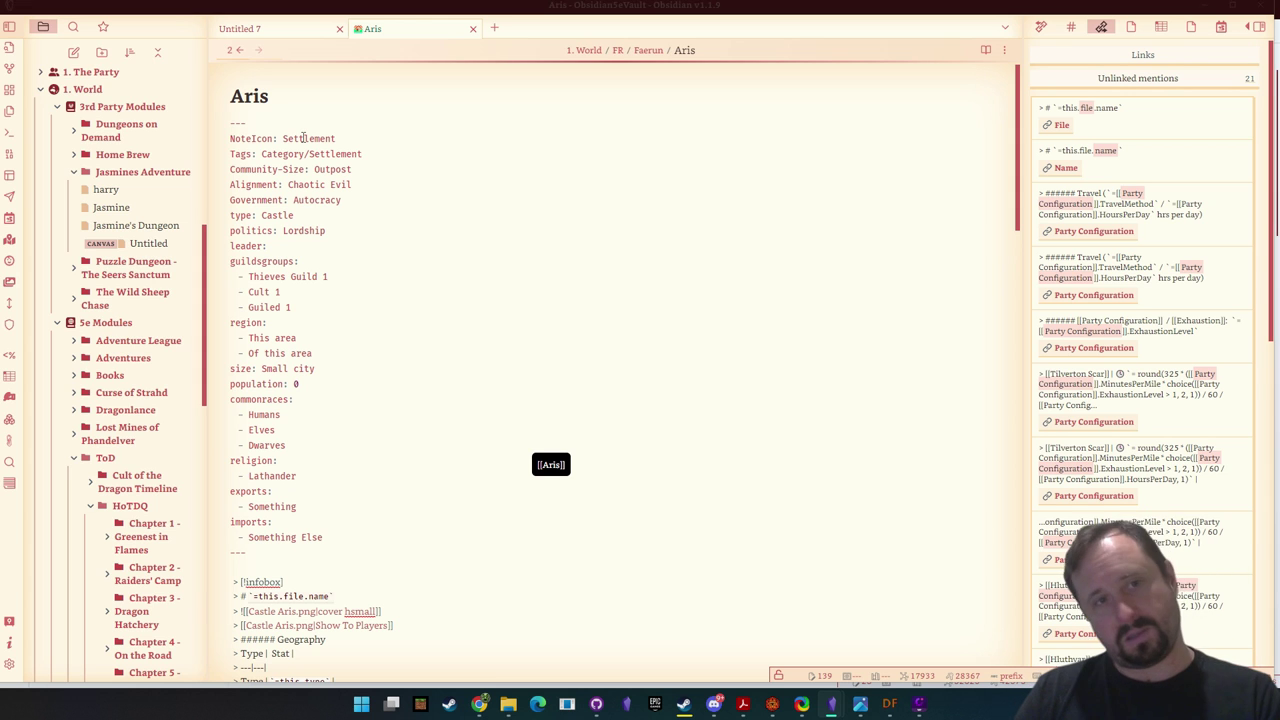
Step: Review the infobox code of the Aris note in editing view and compare it with the rendered infobox in reading view
scroll(391, 274, down, 5)
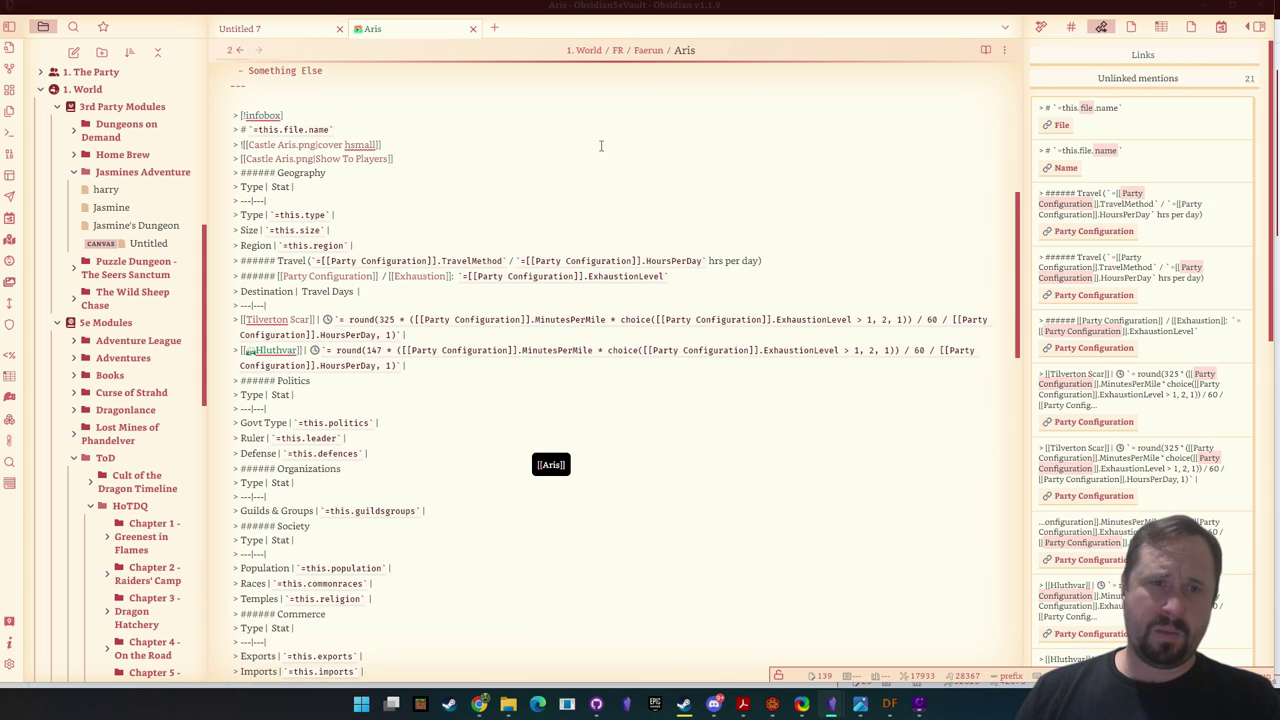
click(985, 50)
scroll(415, 328, down, 3)
scroll(415, 328, up, 3)
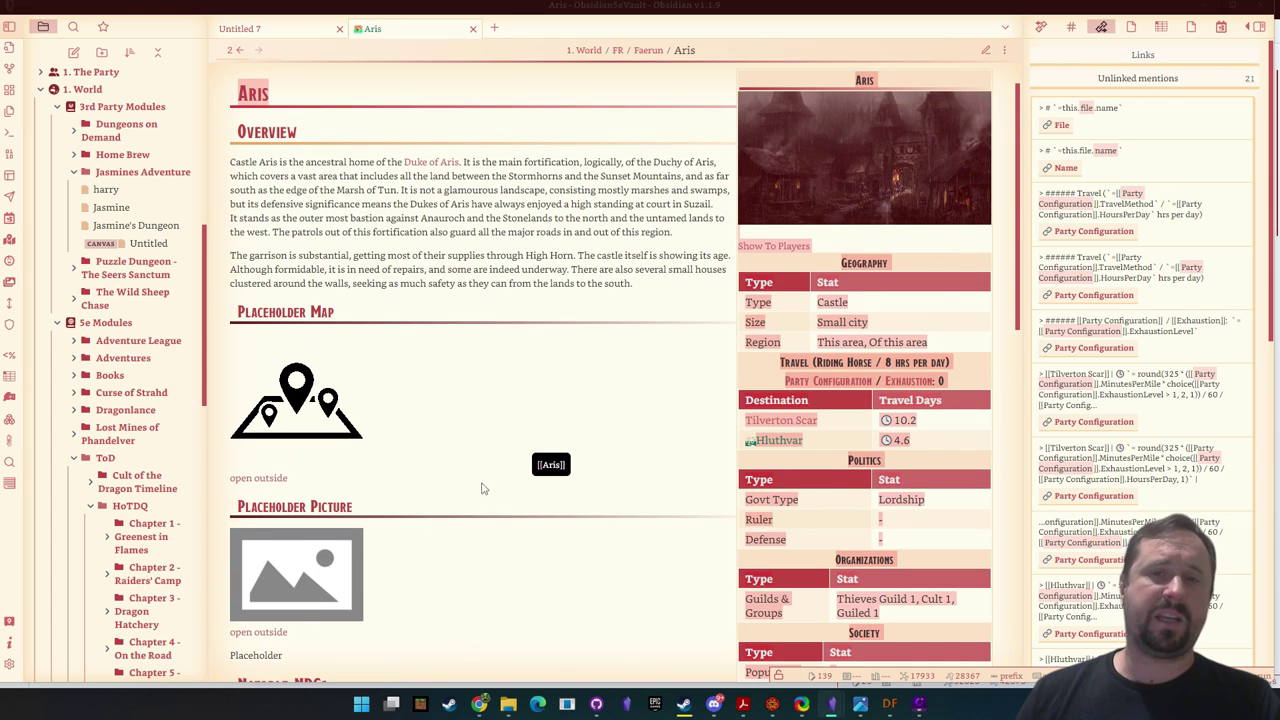
scroll(480, 489, down, 3)
scroll(690, 313, up, 3)
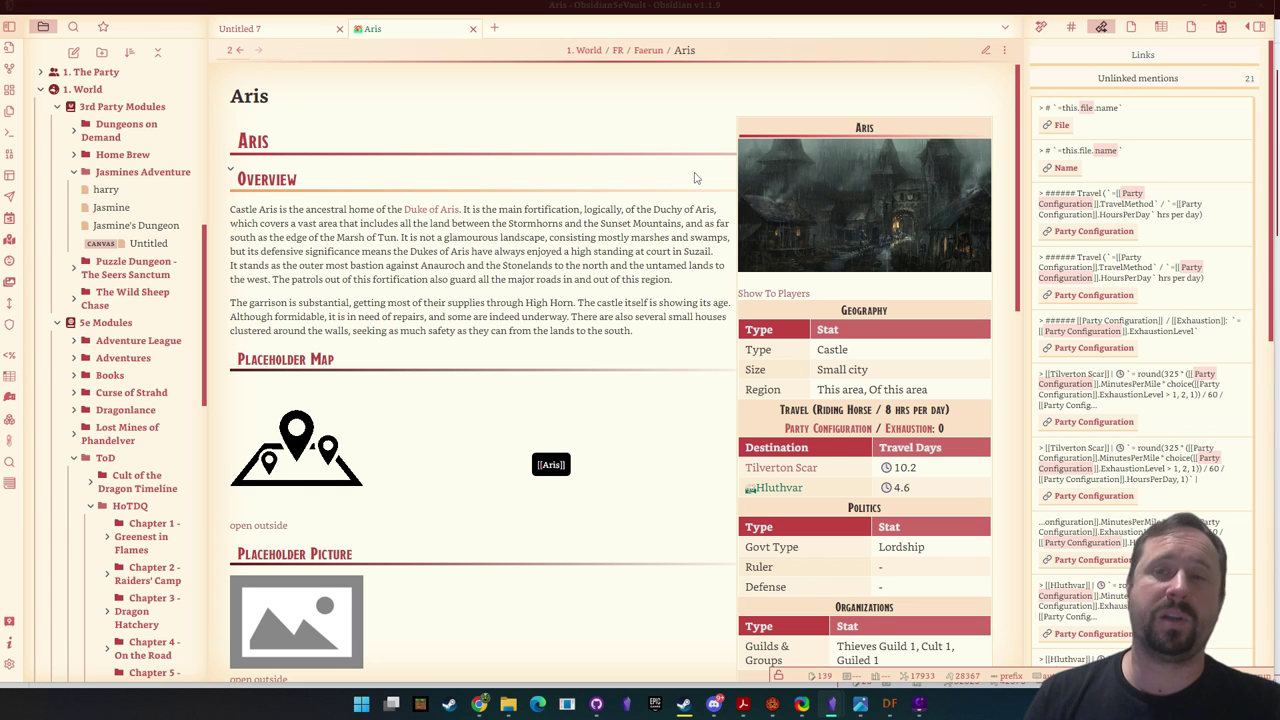
Step: Highlight the NoteIcon: Settlement line in the note's source, and return to reading view
click(985, 50)
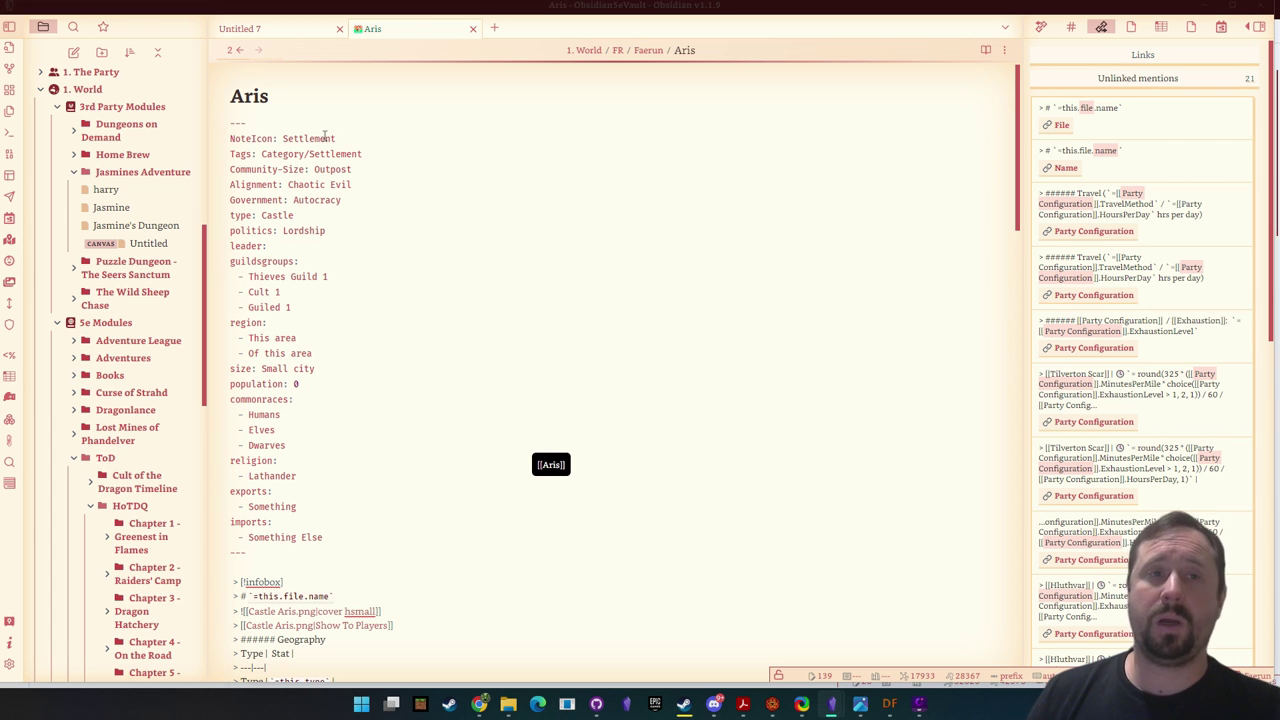
drag(324, 136, 229, 139)
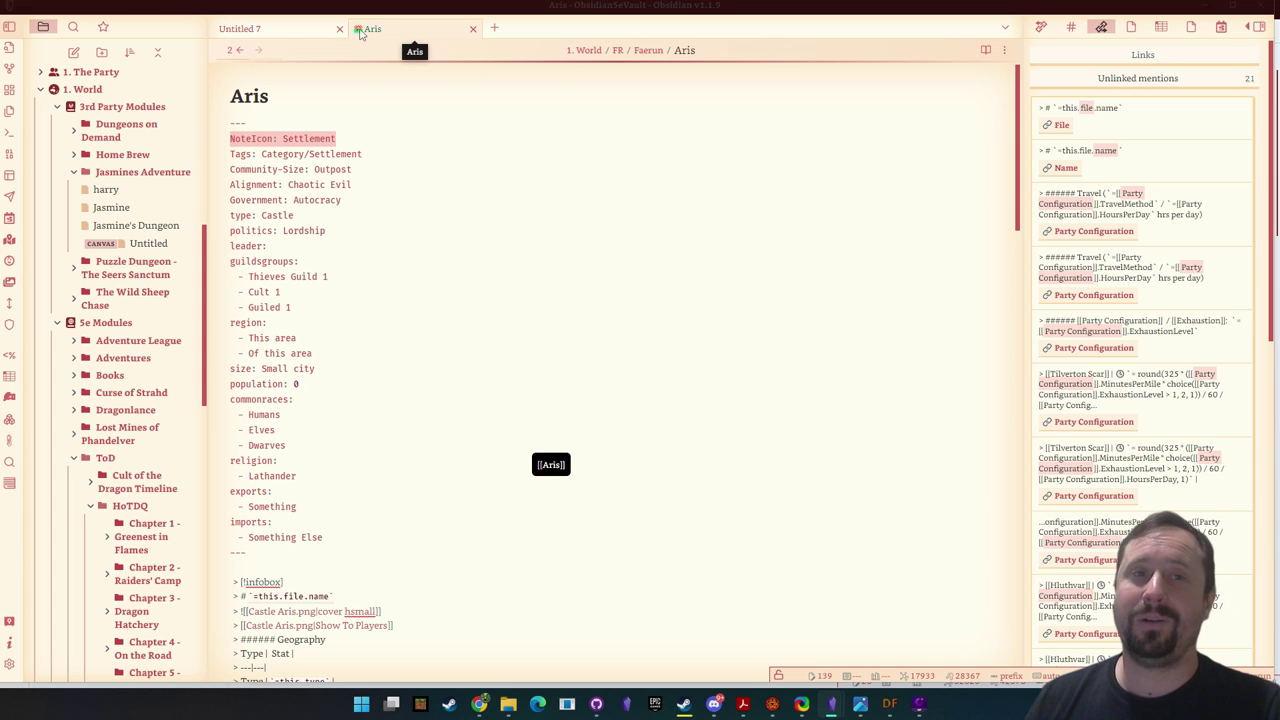
click(985, 50)
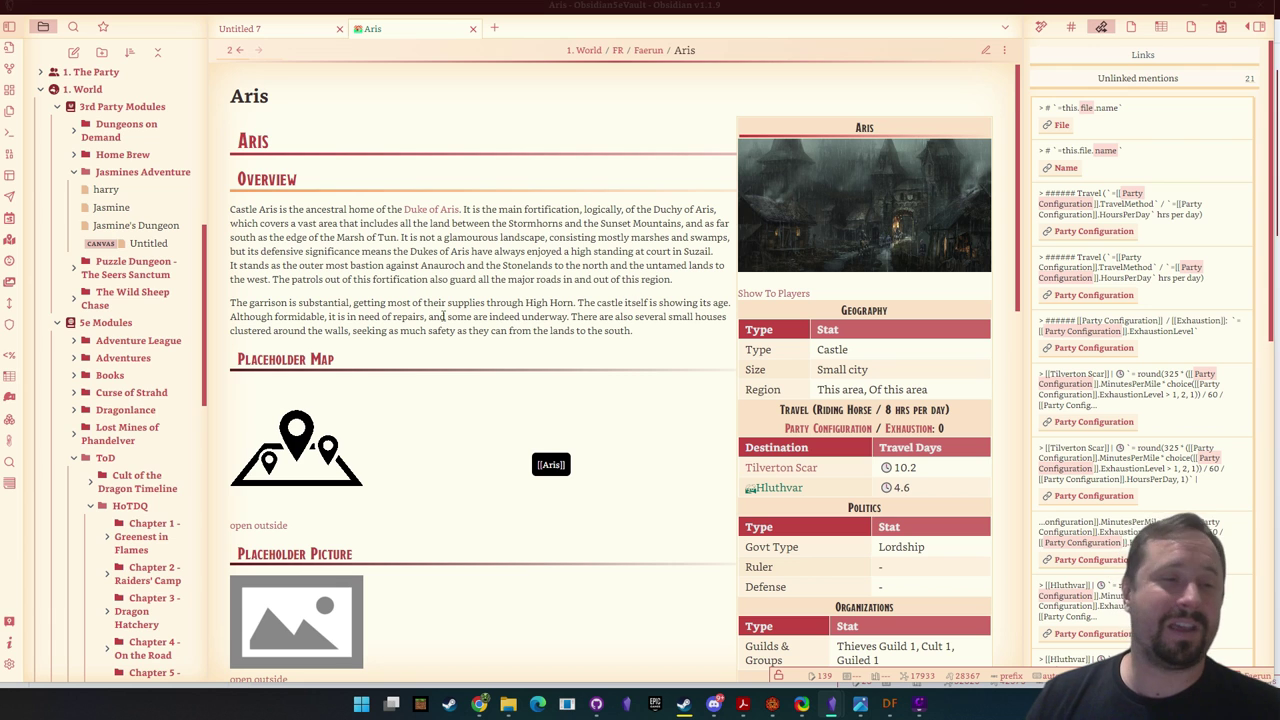
Step: Examine the NoteIcon selectors and the enable options in the Supercharged Links plugin settings, and close the settings
click(9, 663)
scroll(398, 262, down, 10)
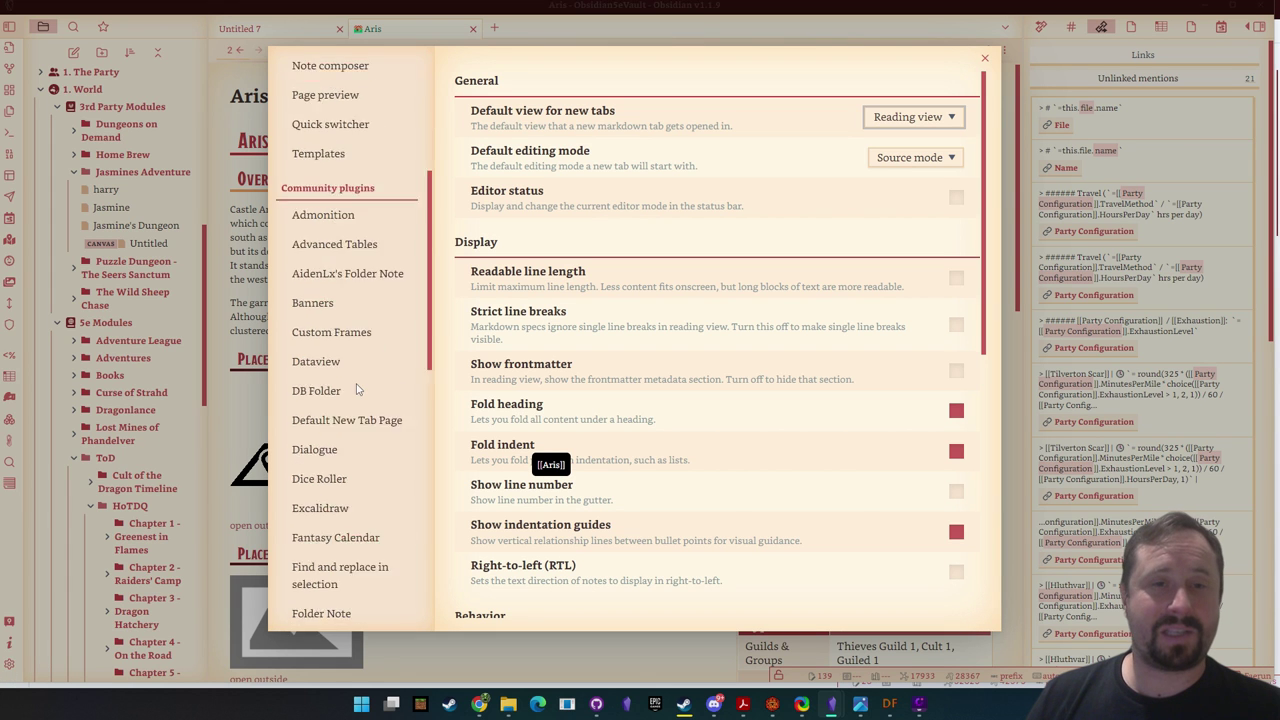
scroll(365, 400, down, 5)
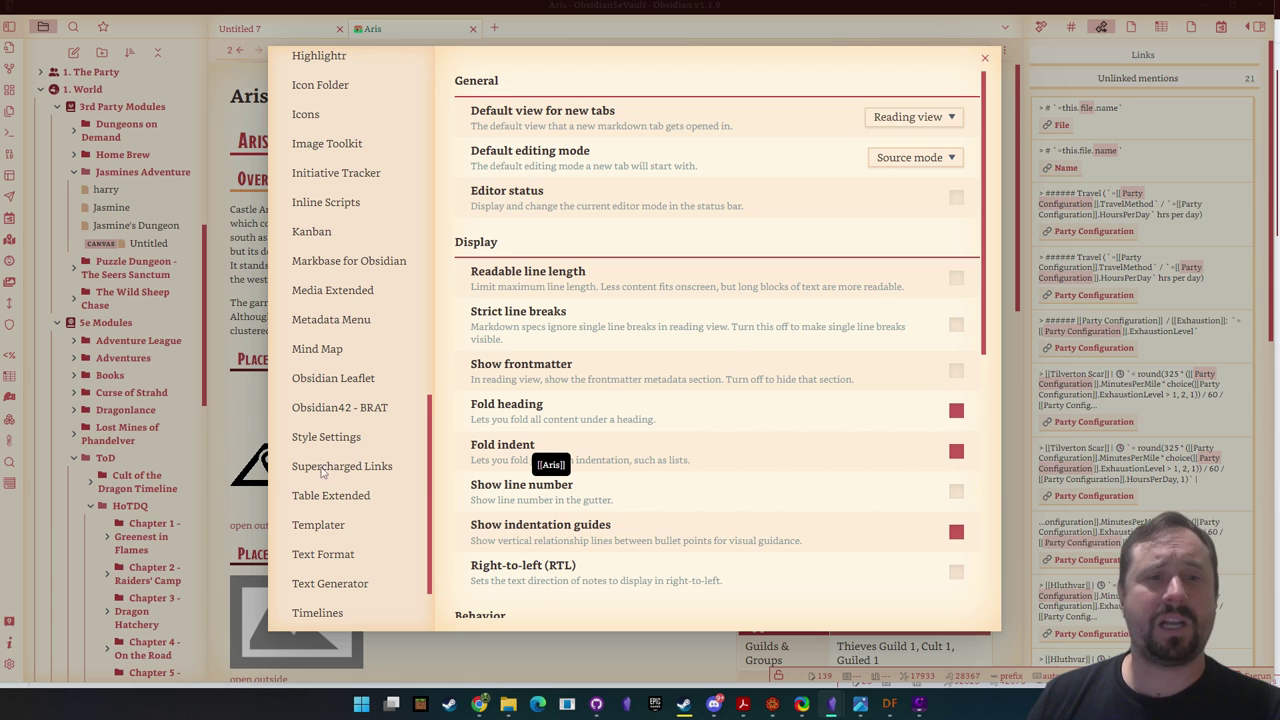
click(326, 468)
scroll(610, 356, down, 1)
scroll(610, 356, down, 5)
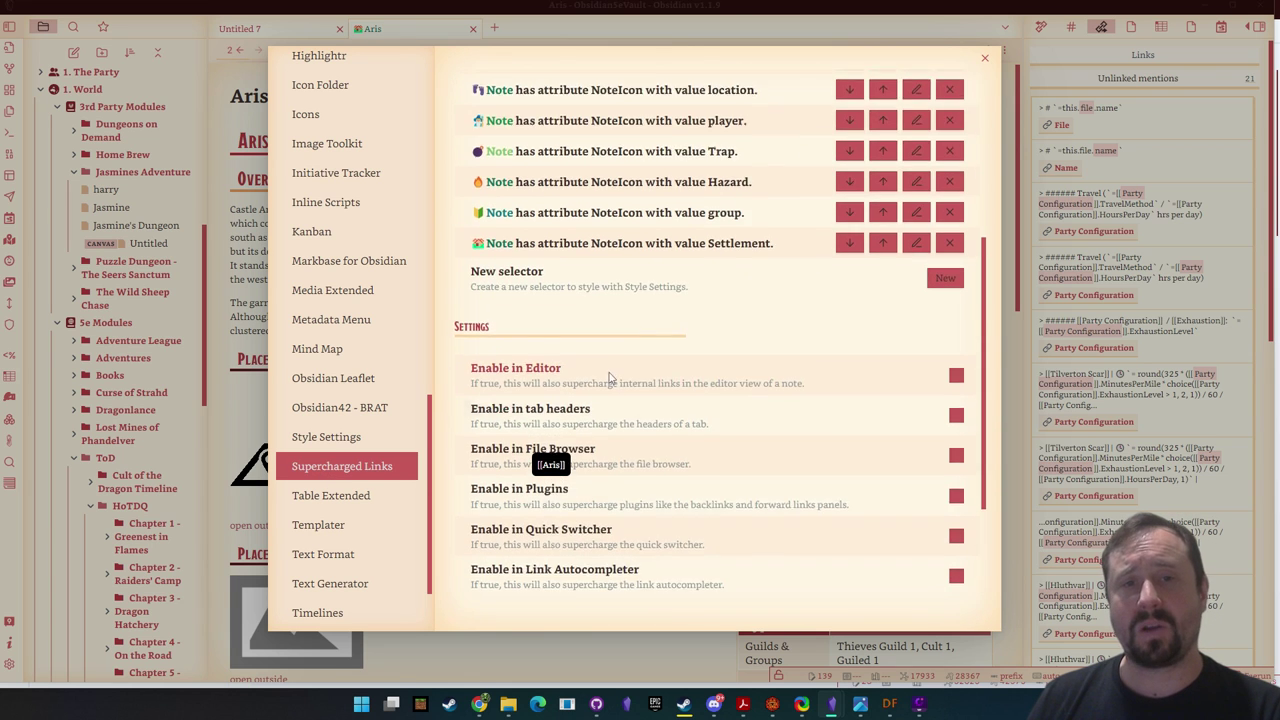
scroll(610, 356, up, 3)
key(Escape)
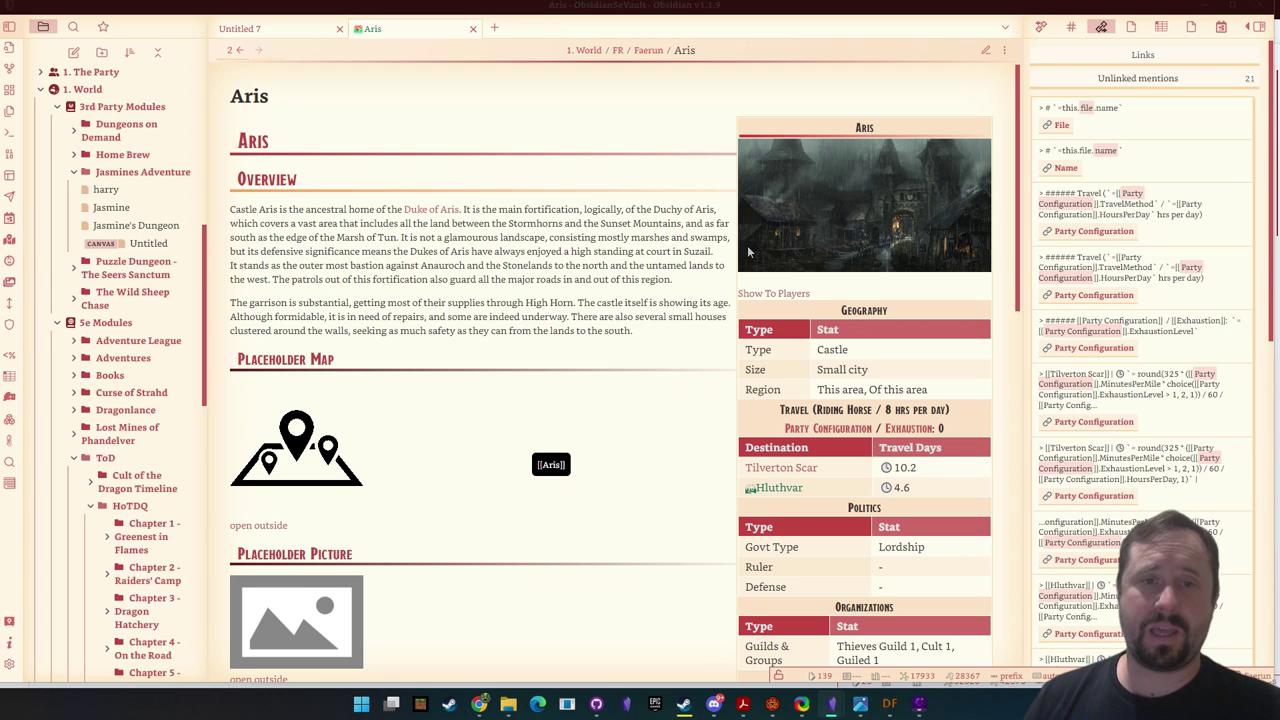
Step: Insert an [[Aris]] link at the end of the first Overview paragraph in the Aris note's source
click(985, 50)
scroll(480, 370, down, 3)
scroll(476, 374, down, 8)
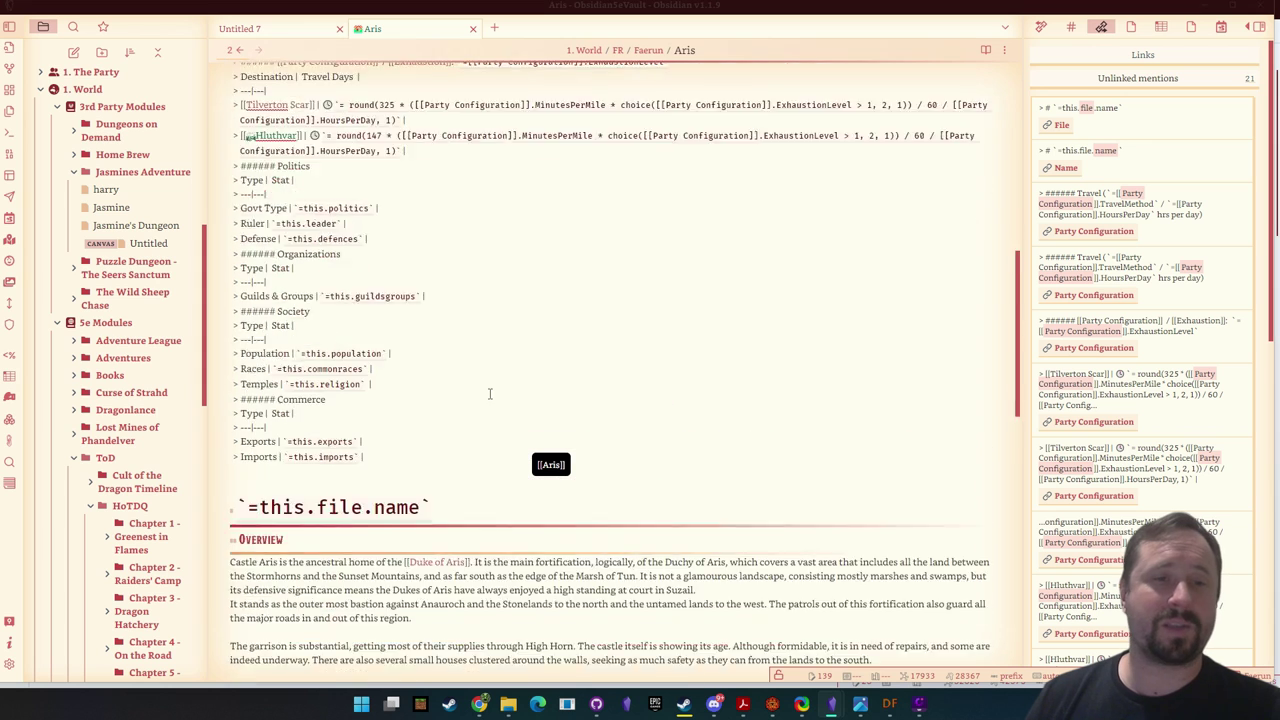
click(443, 500)
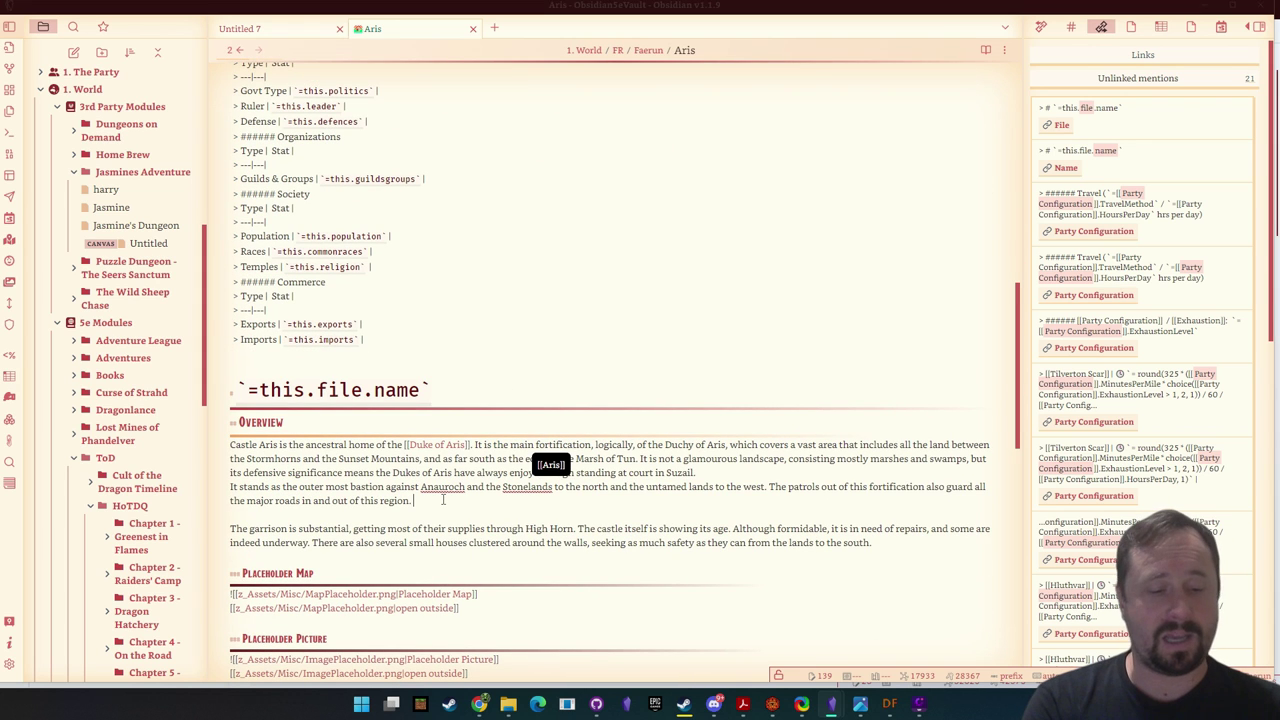
text([[Aris)
key(Return)
mouse_move(441, 500)
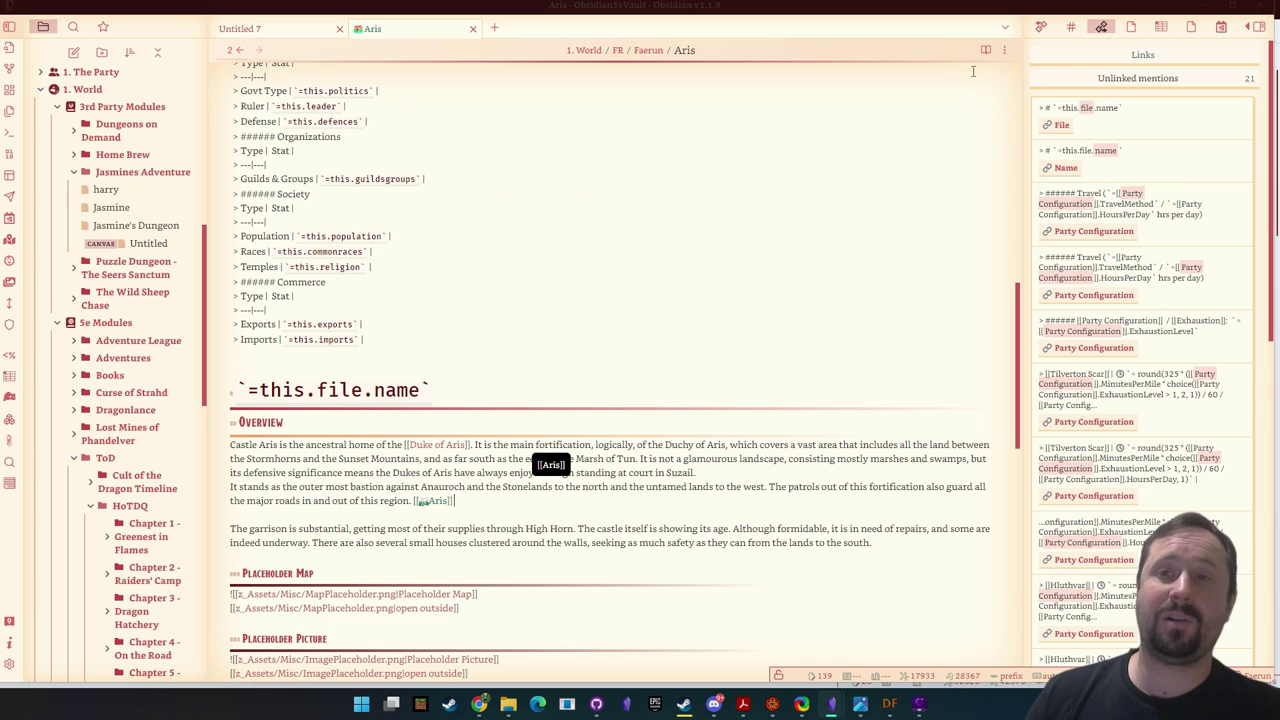
Step: Show the note in reading view and preview the Aris link in the Overview with its settlement icon
click(985, 49)
scroll(590, 368, down, 15)
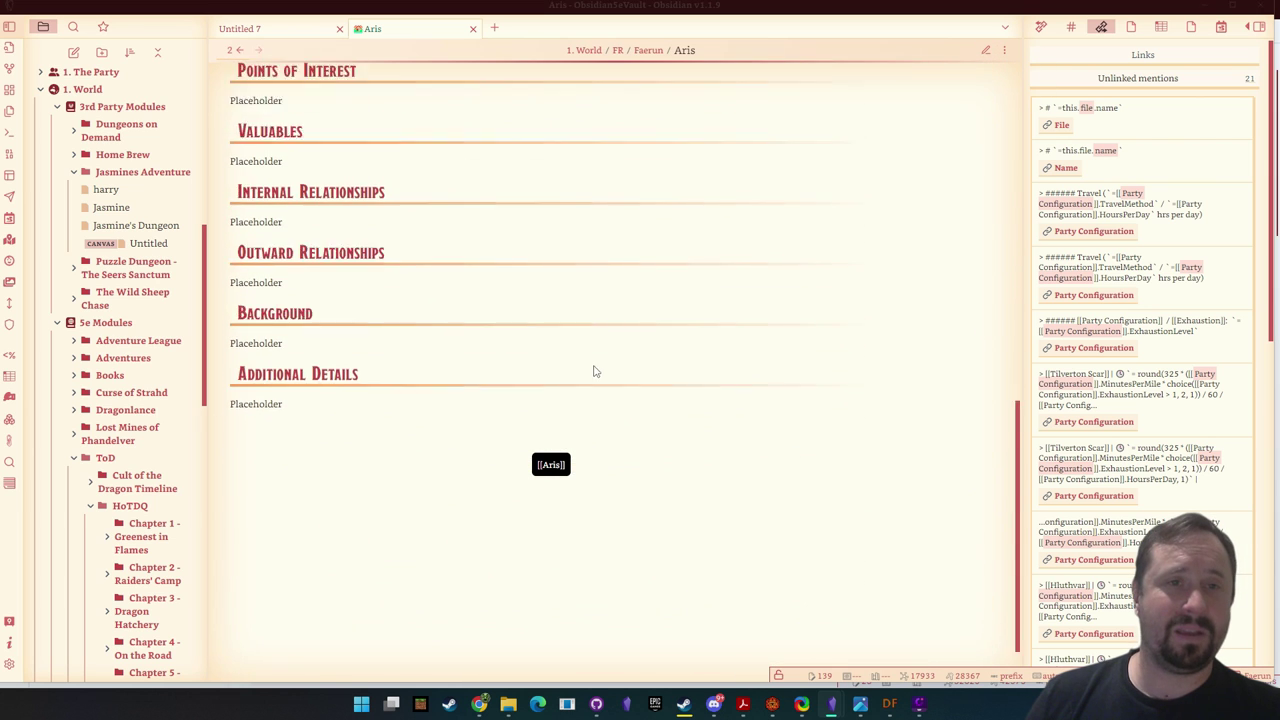
scroll(595, 370, up, 15)
mouse_move(680, 268)
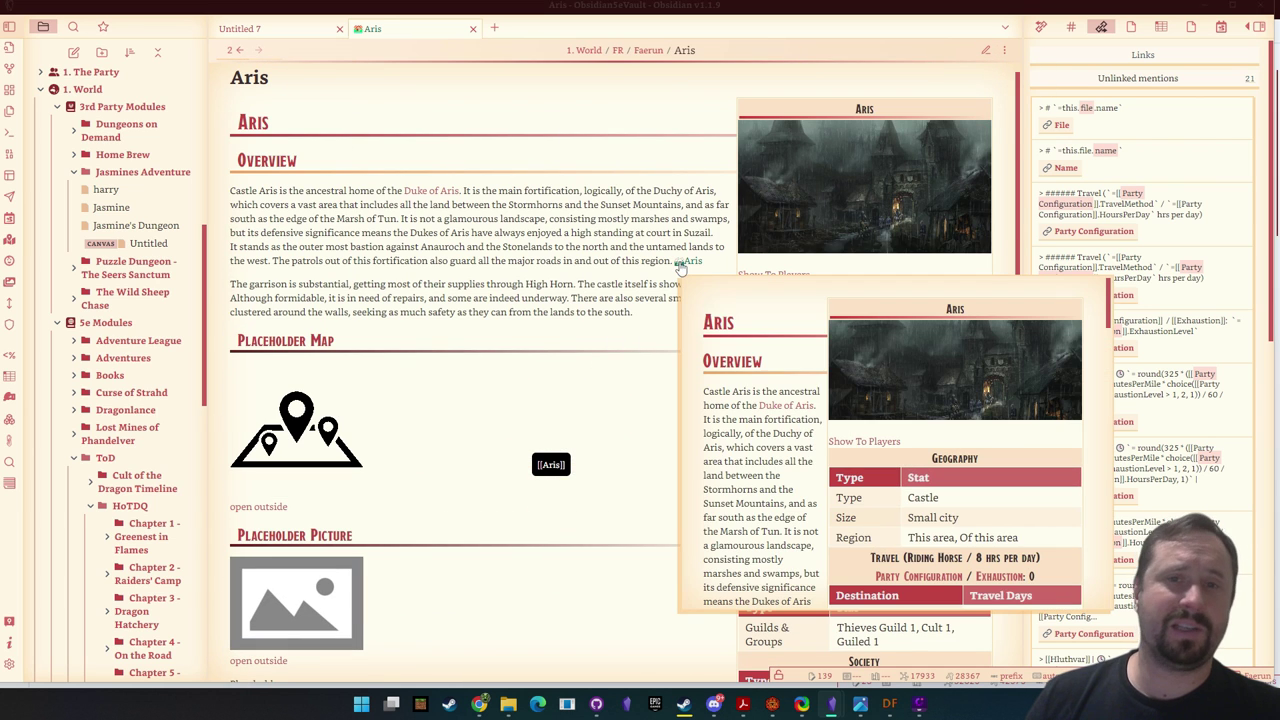
Step: Delete the [[Aris]] link from the end of the first Overview paragraph in editing view
click(985, 49)
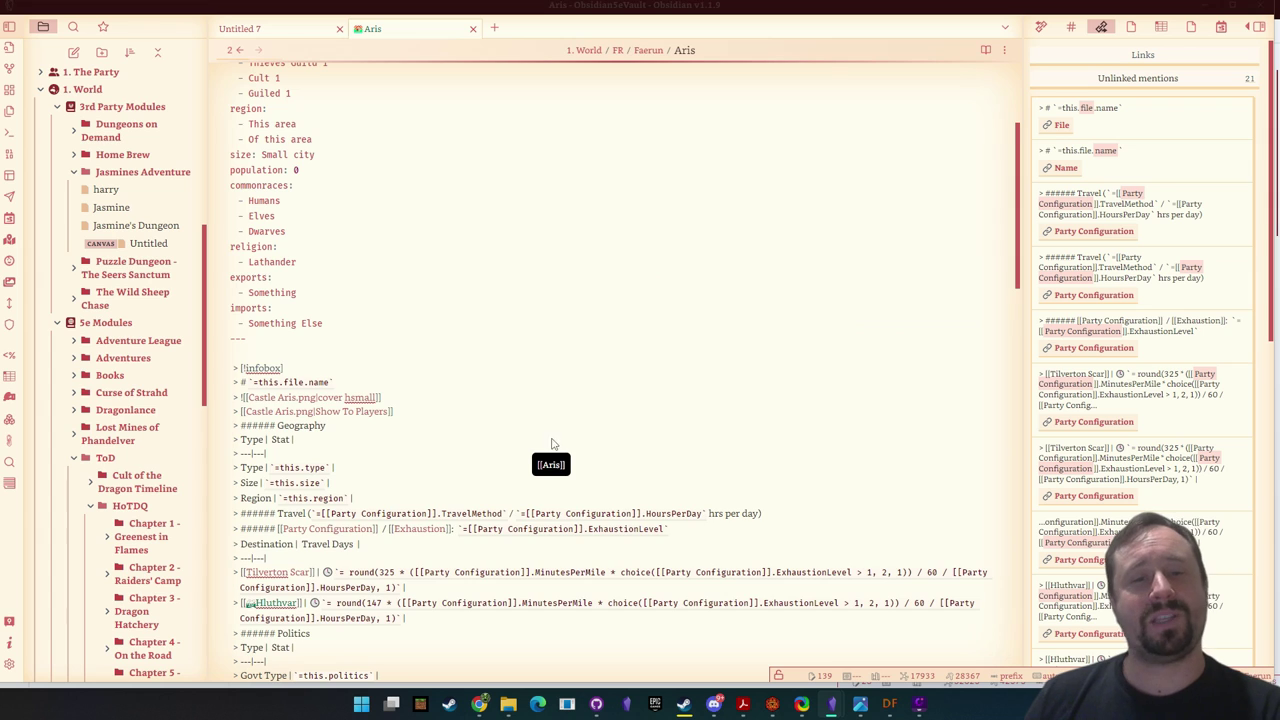
scroll(551, 443, down, 10)
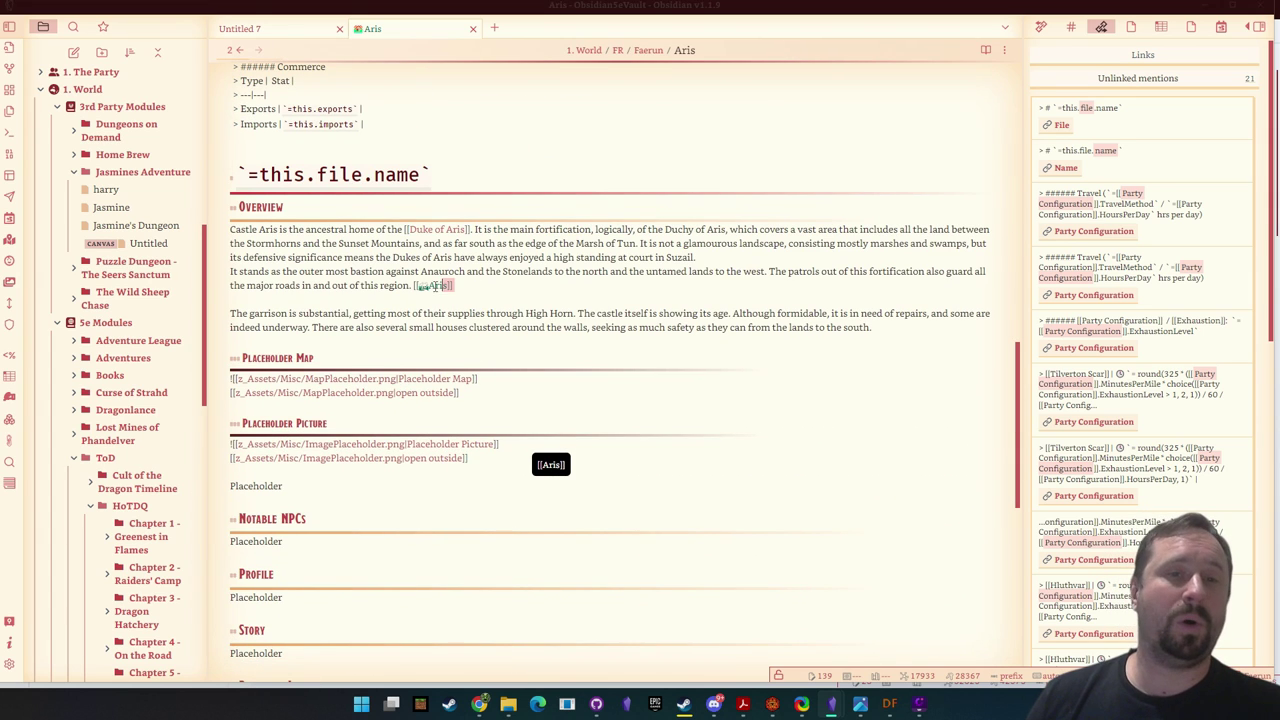
key(BackSpace)
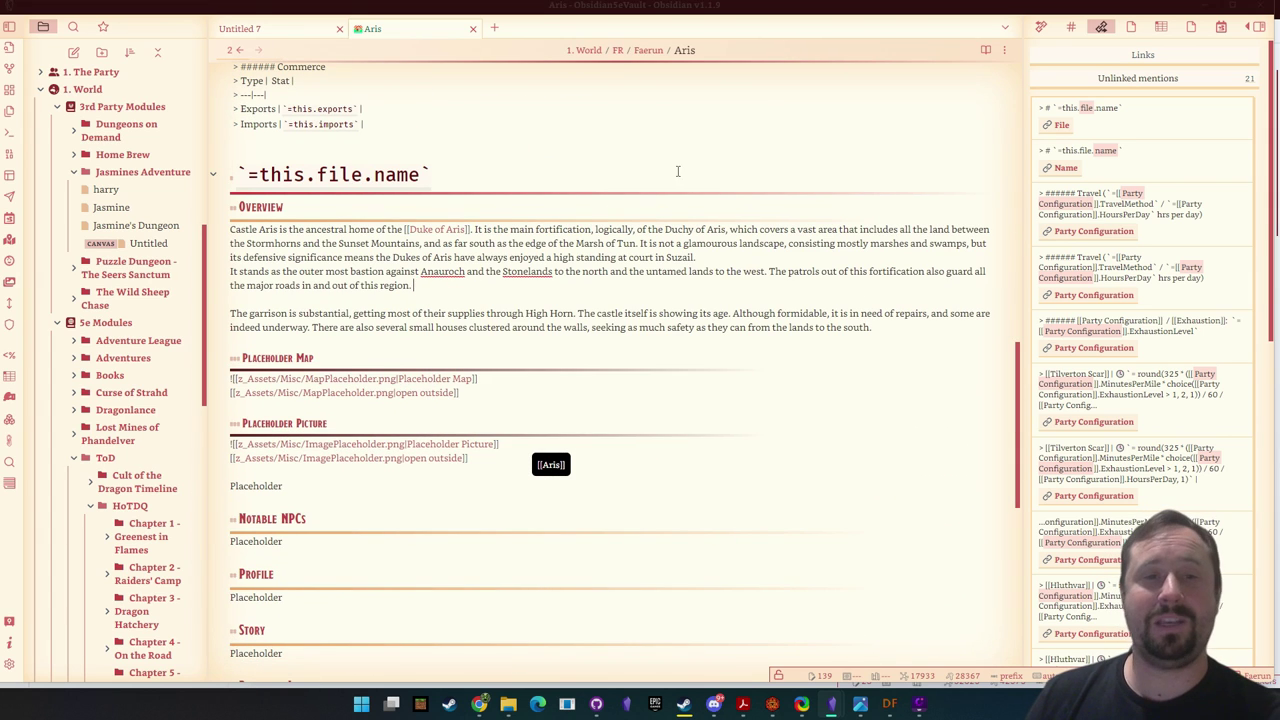
Step: Add a NoteType property on a new line below NoteIcon in the Aris front matter
scroll(677, 172, up, 10)
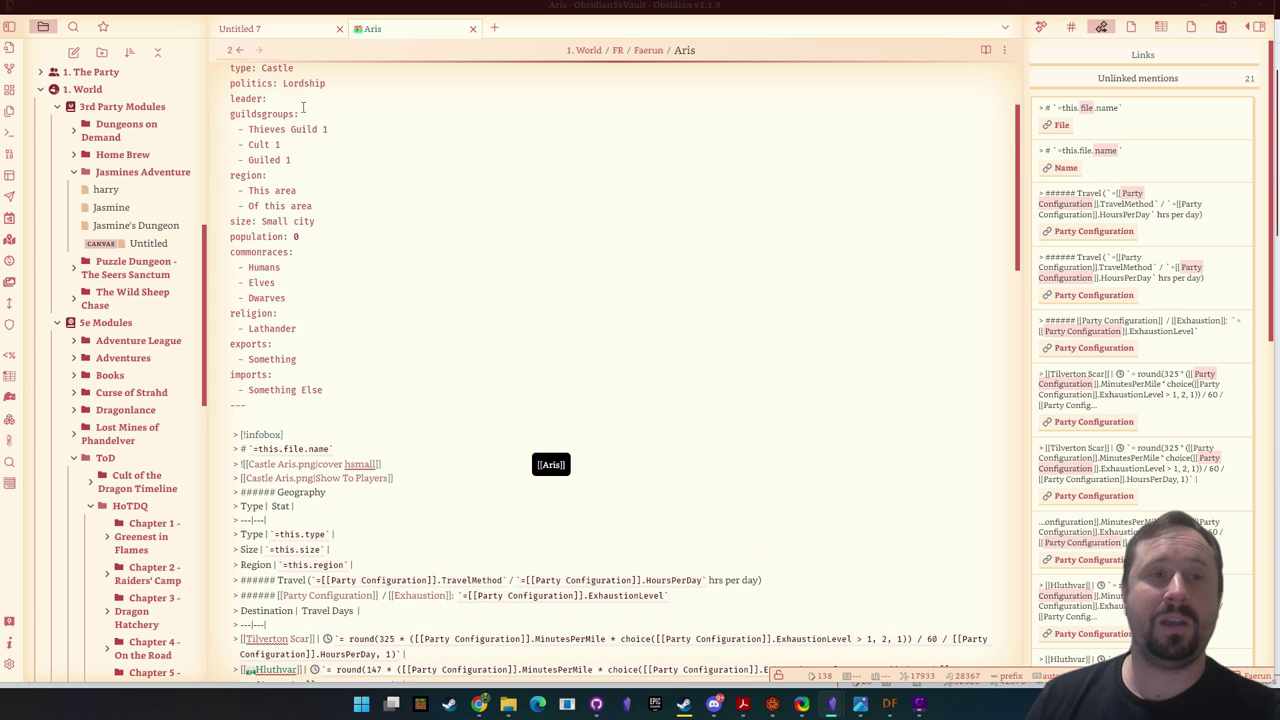
scroll(303, 107, up, 3)
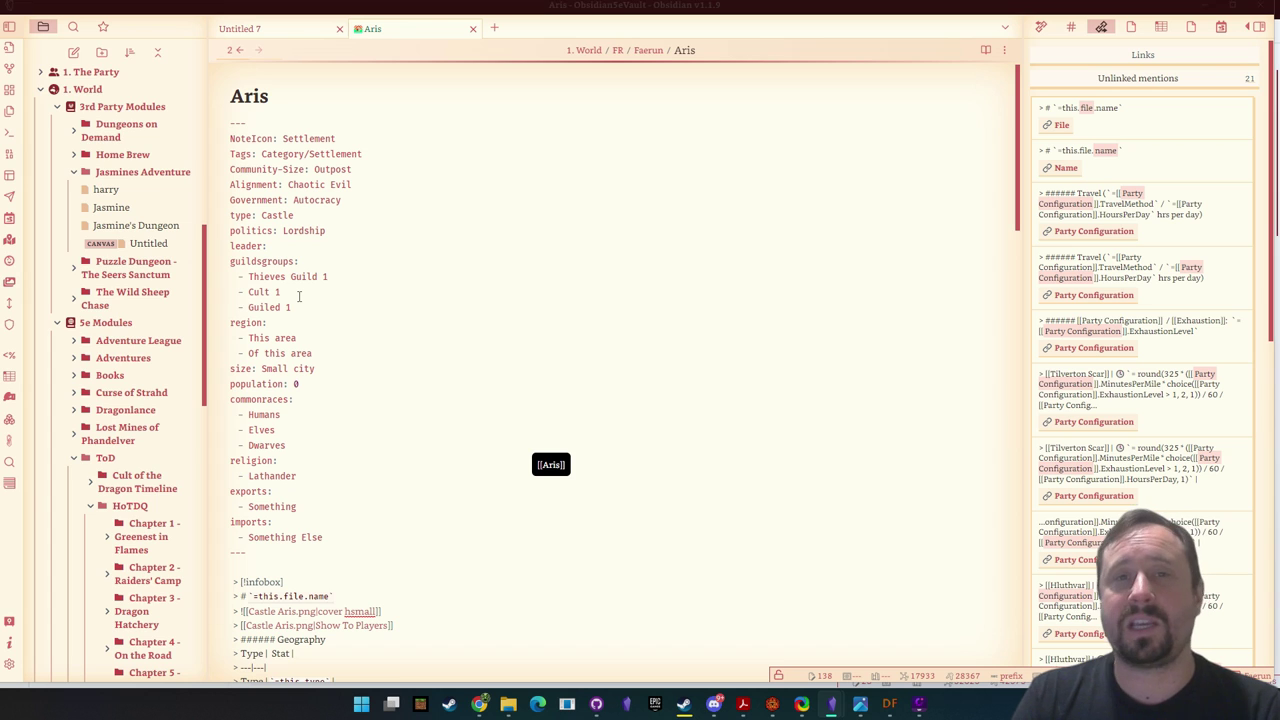
click(480, 223)
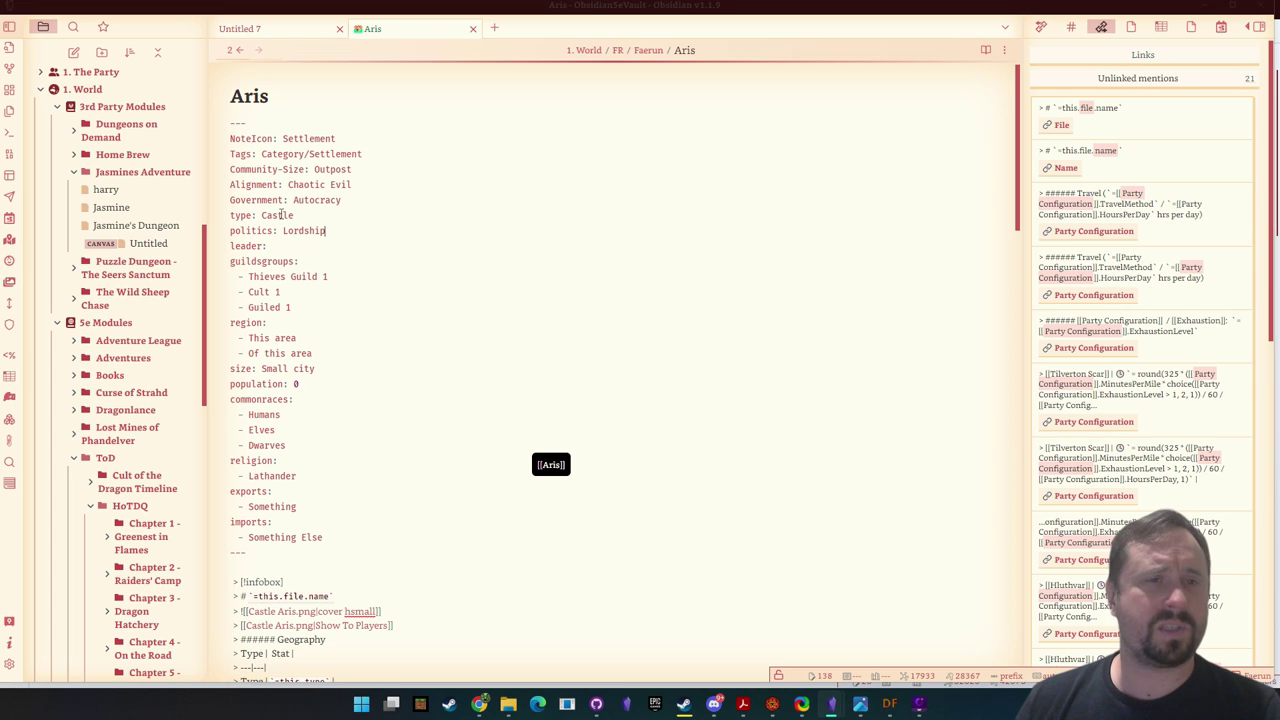
double_click(277, 215)
click(438, 235)
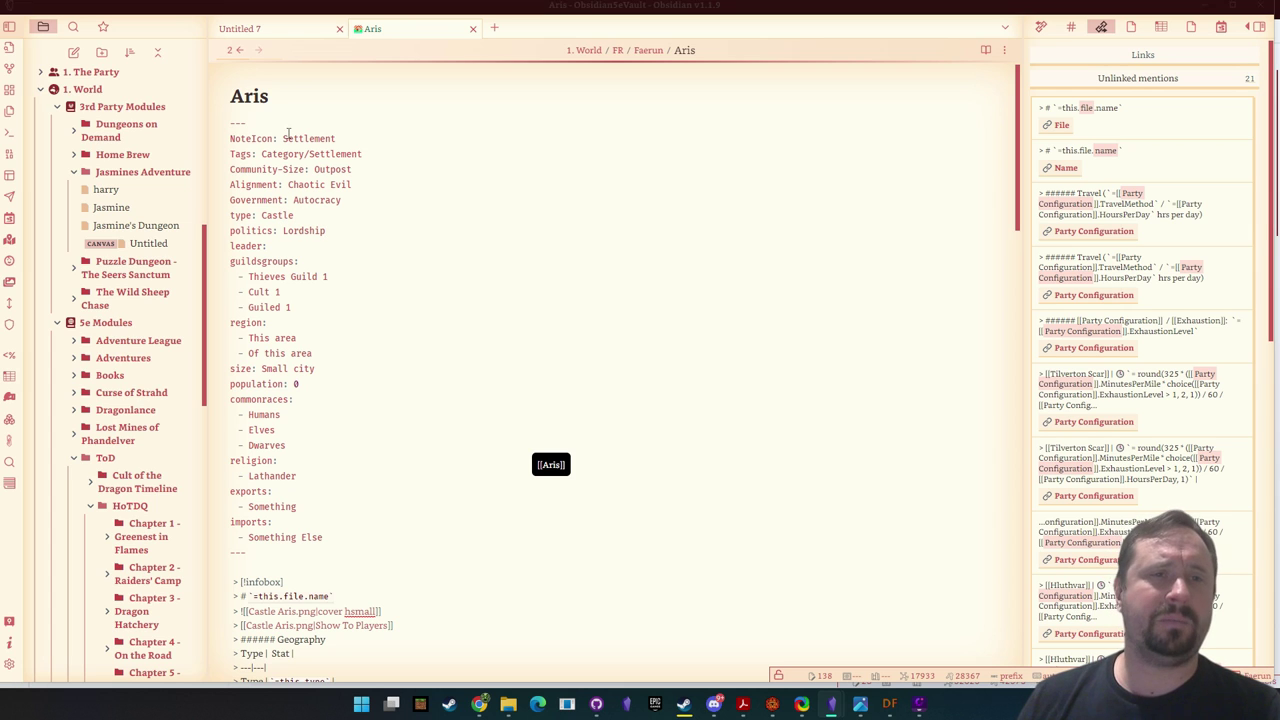
key(Return)
text(NoteT)
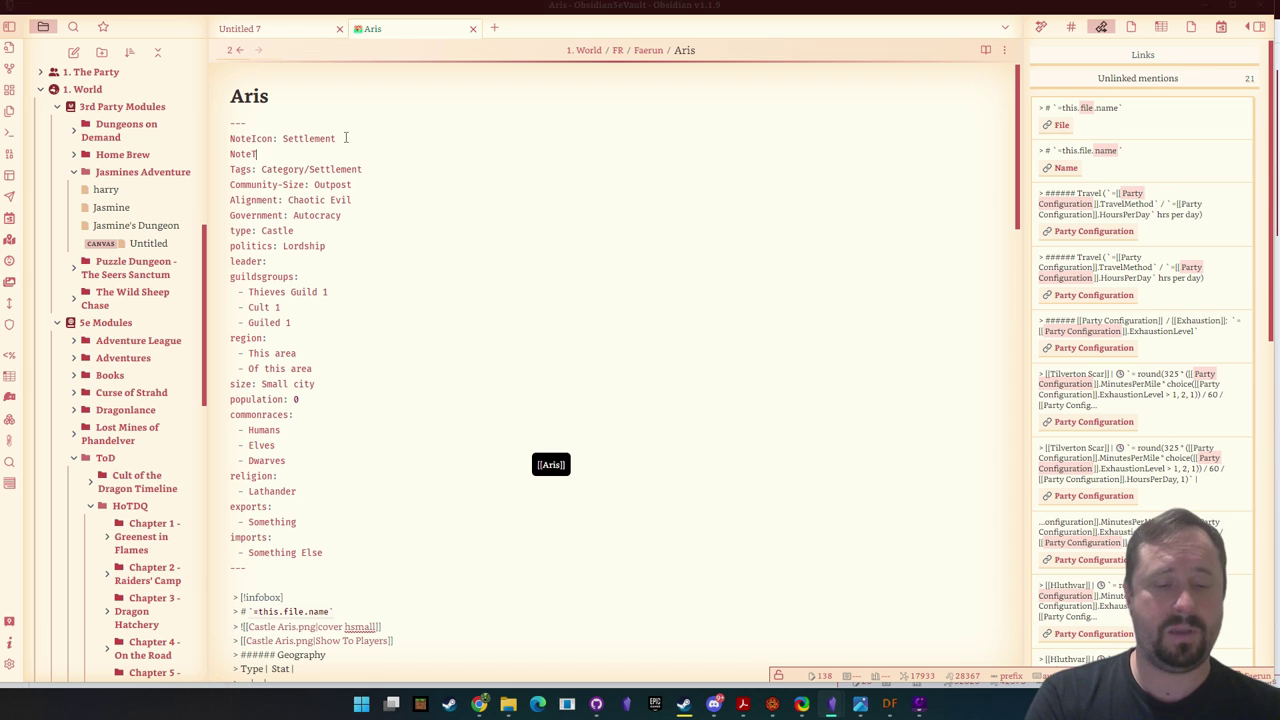
text(ype:)
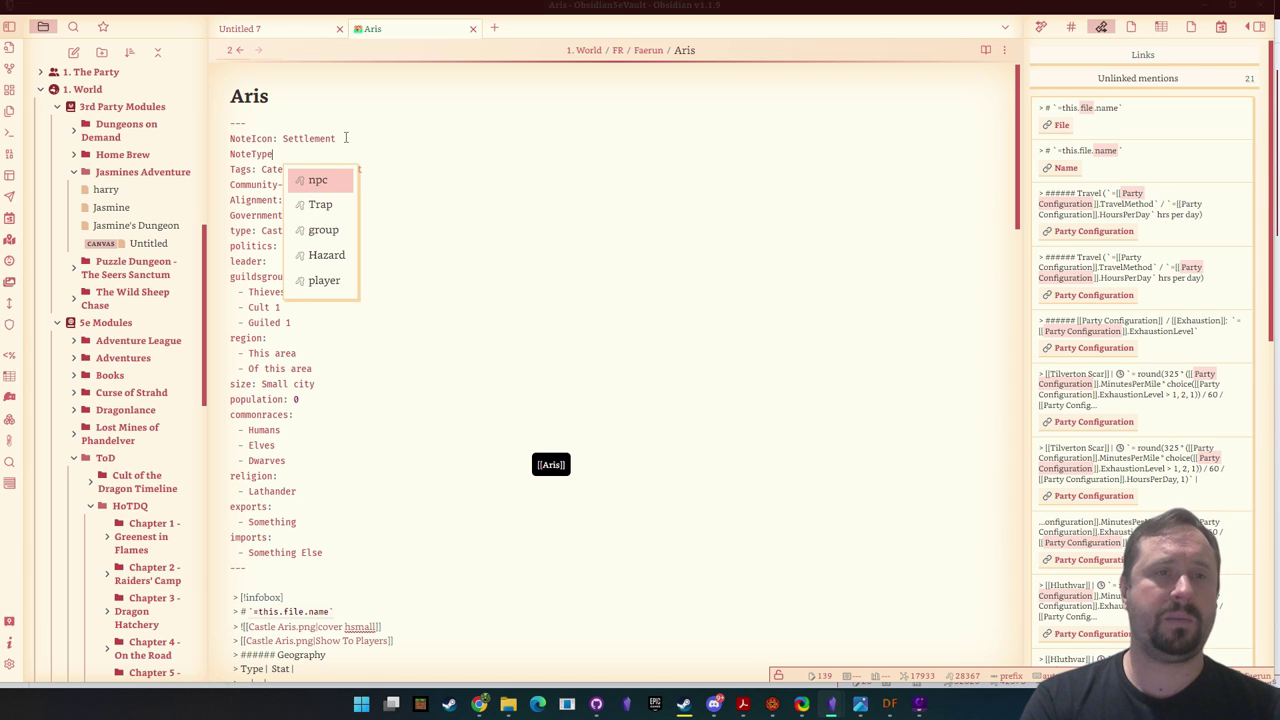
key(BackSpace)
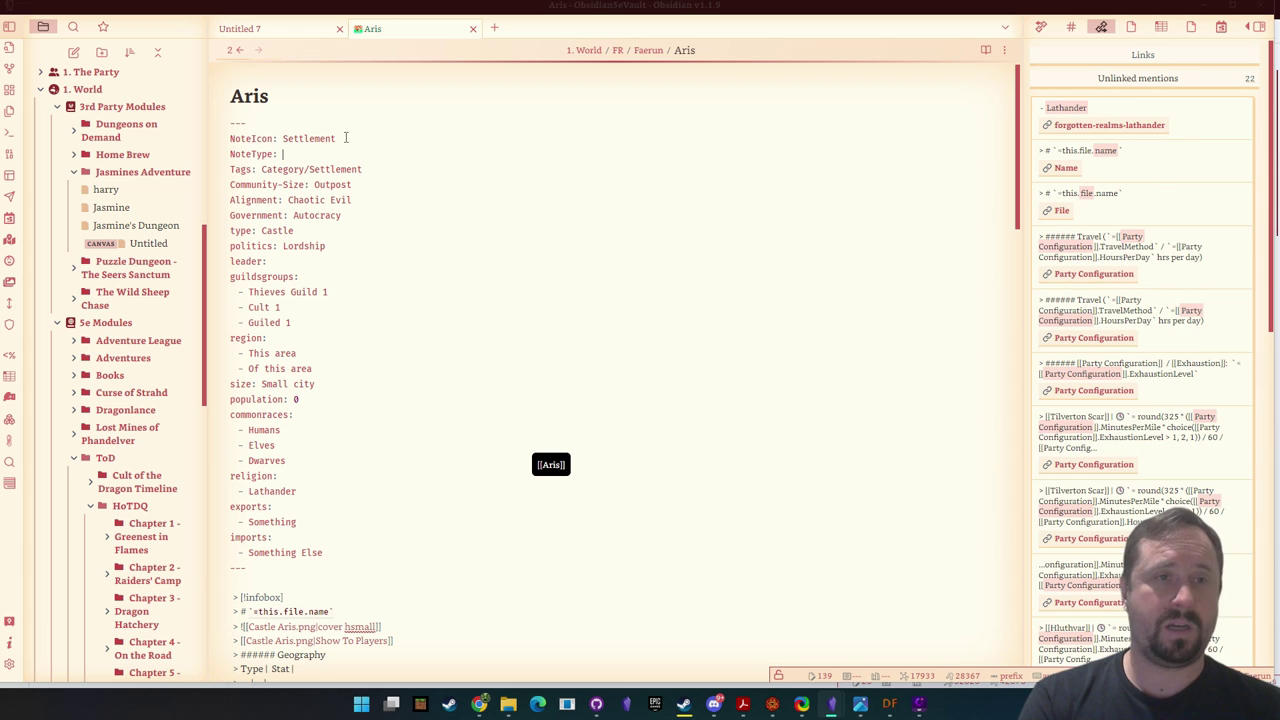
text(World)
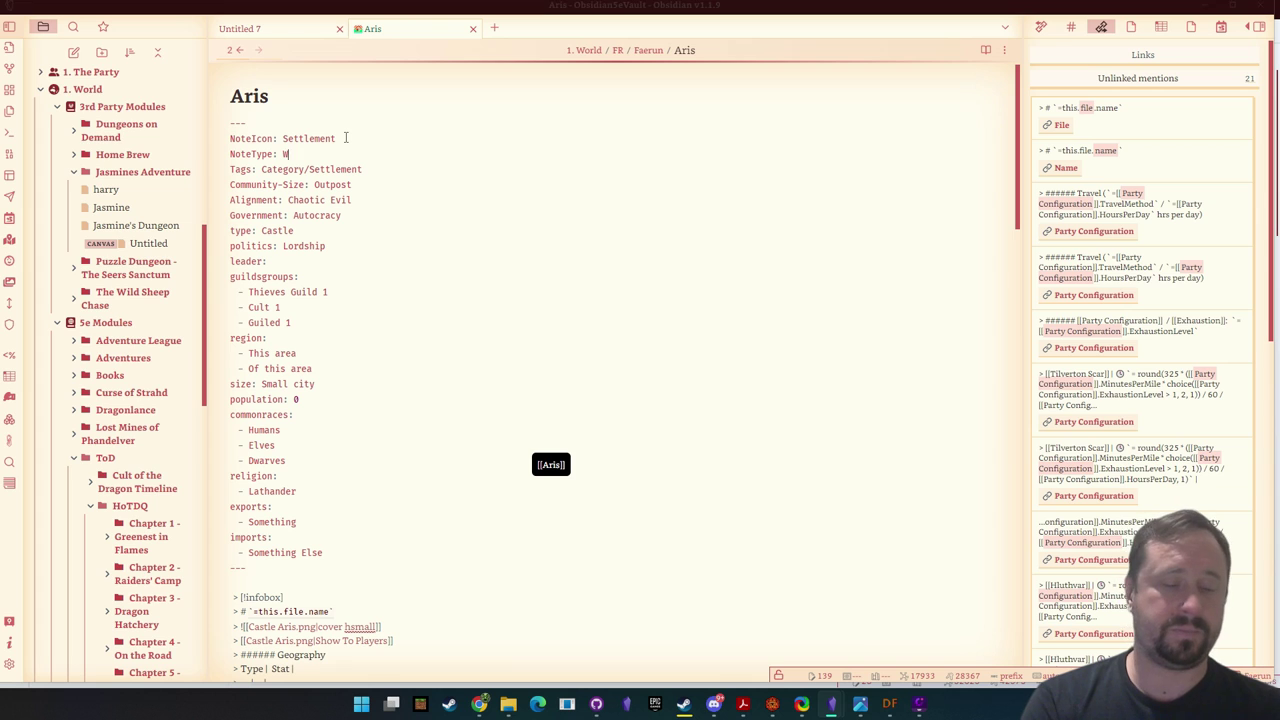
key(BackSpace)
key(BackSpace)
key(BackSpace)
key(BackSpace)
key(BackSpace)
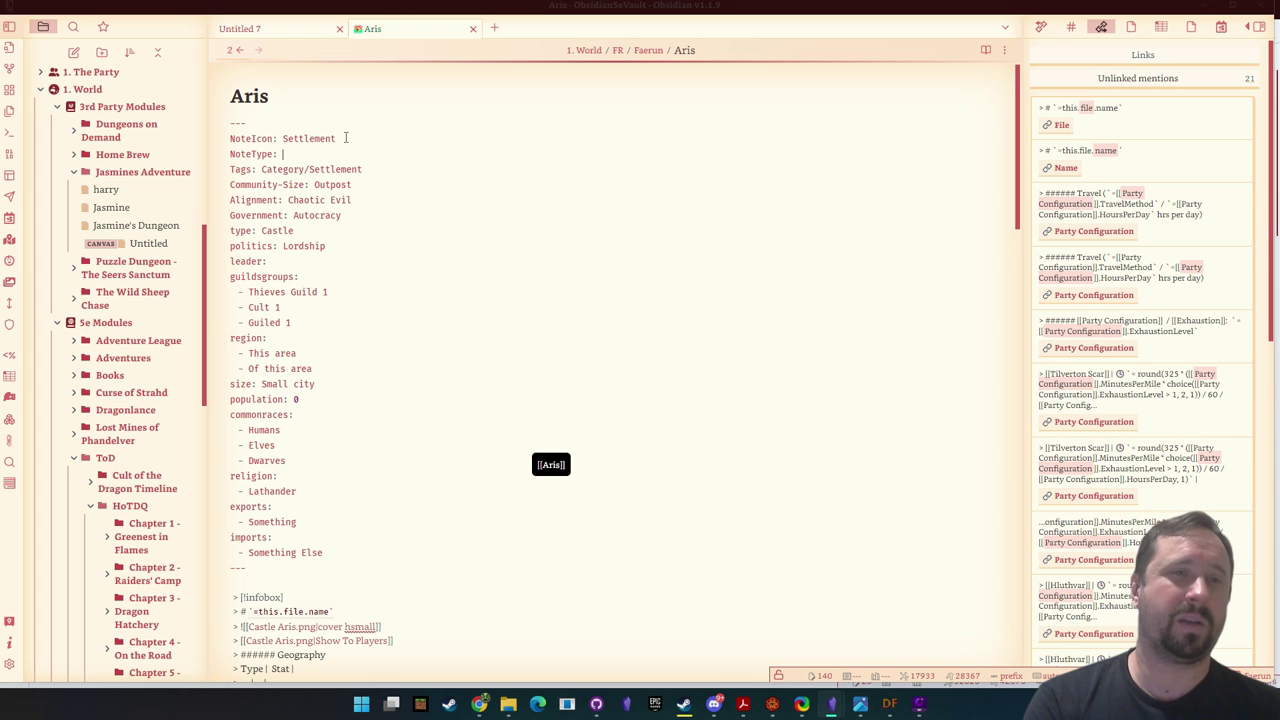
Step: Set the NoteType property to Location and delete the Tags: Category/Settlement line from the front matter
text(Location)
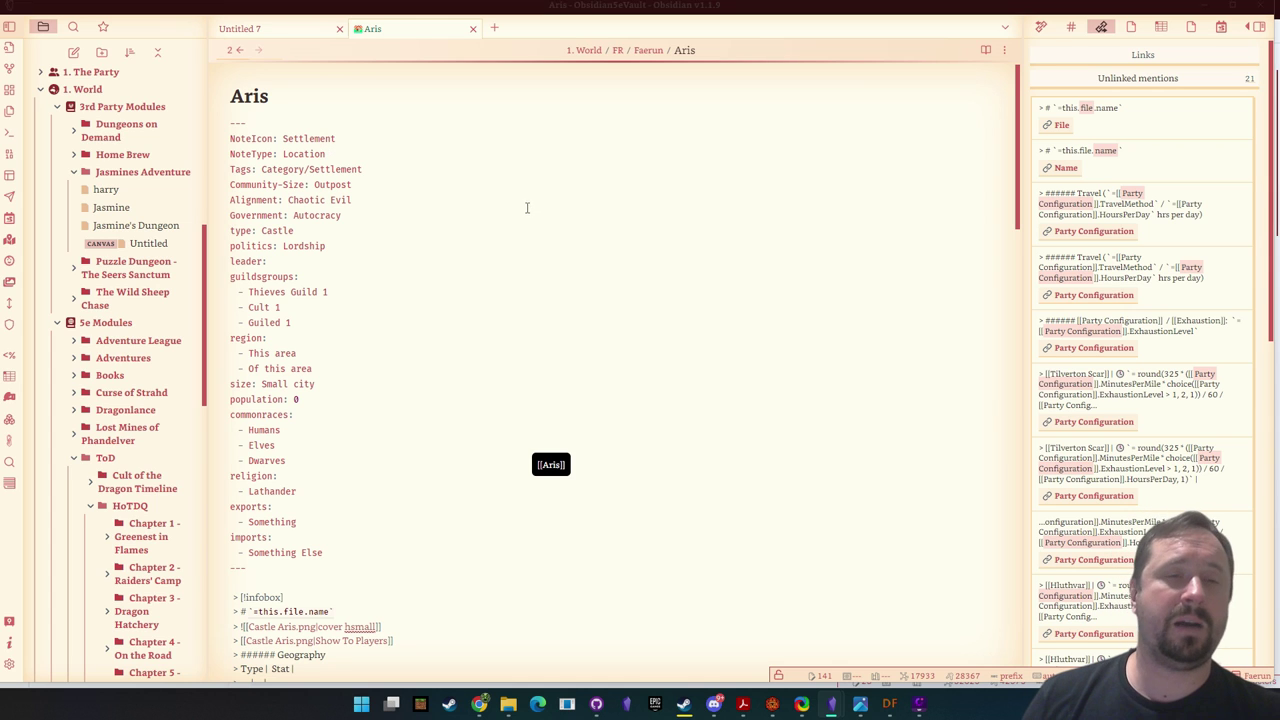
drag(367, 169, 206, 168)
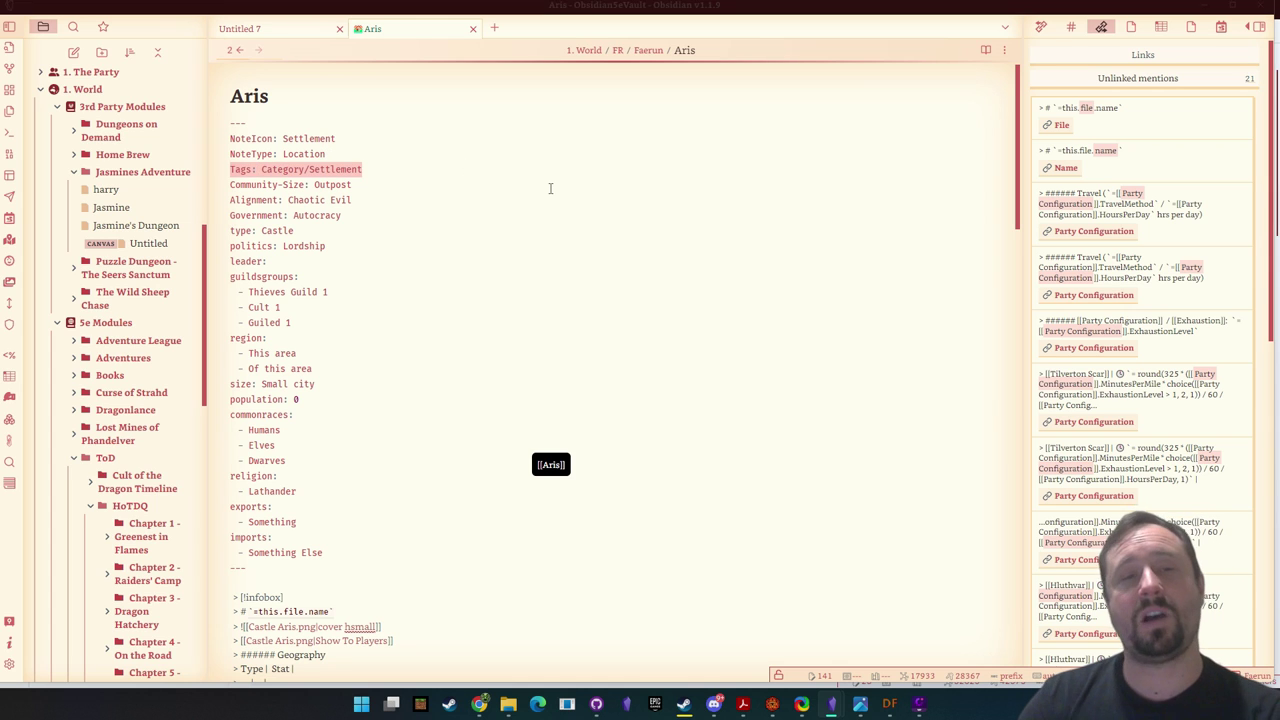
key(BackSpace)
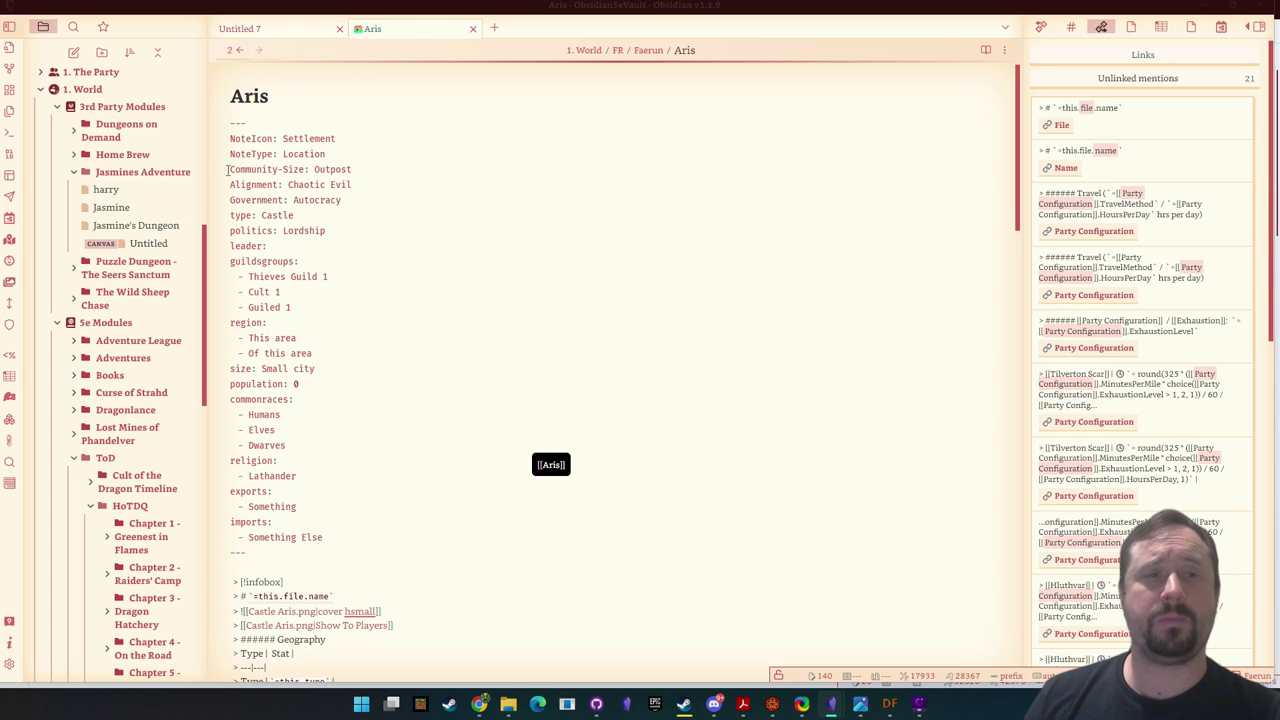
Step: Highlight the front matter properties from Community-Size through imports and review the infobox expressions that use them
drag(231, 169, 335, 294)
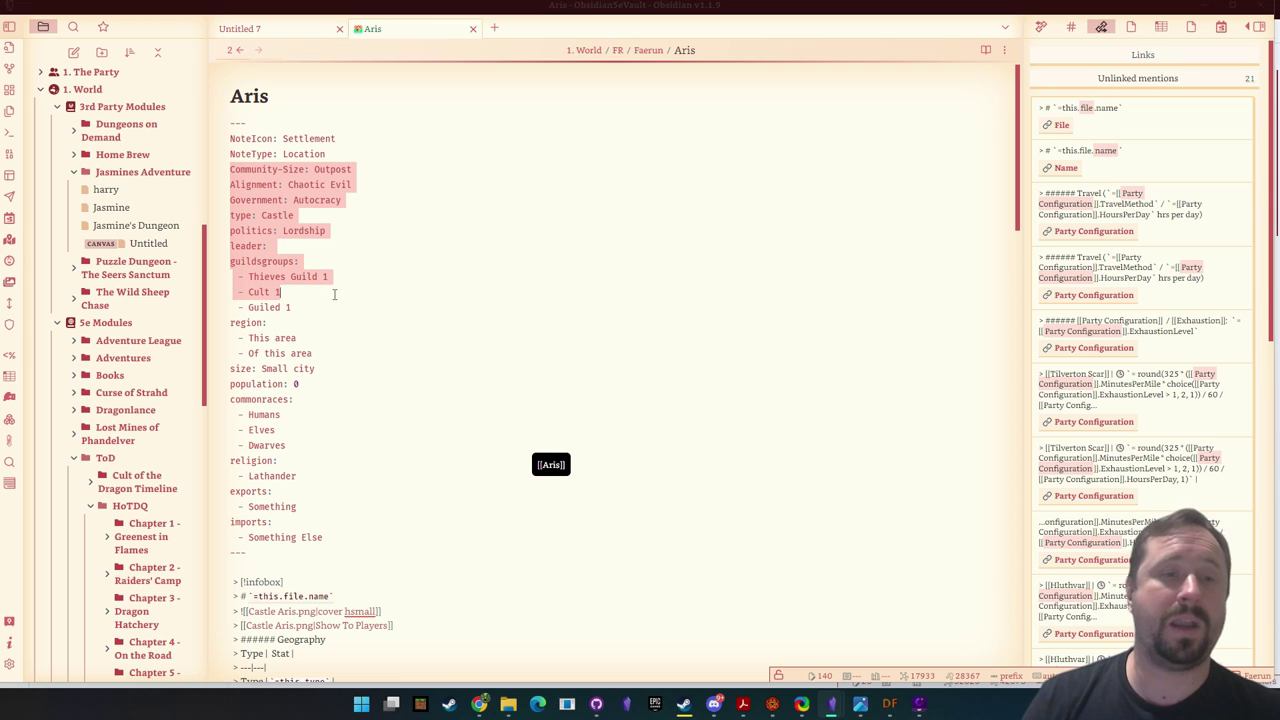
drag(330, 540, 218, 172)
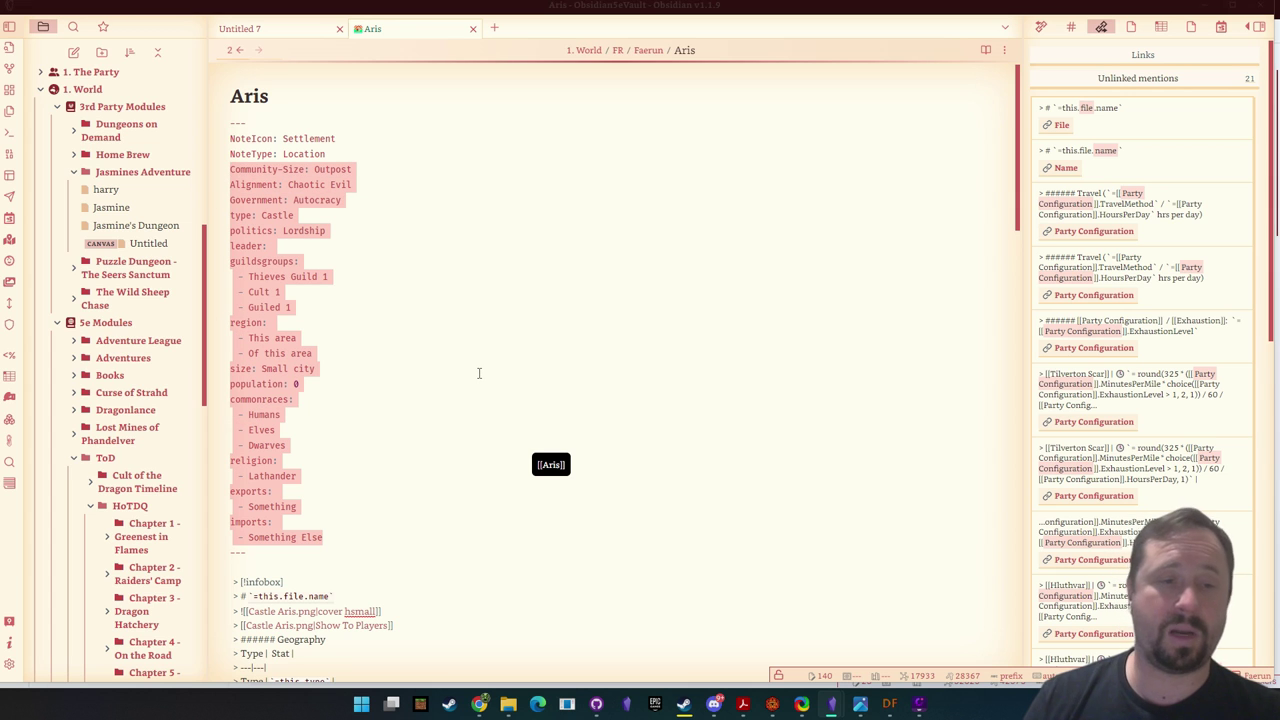
scroll(580, 360, down, 5)
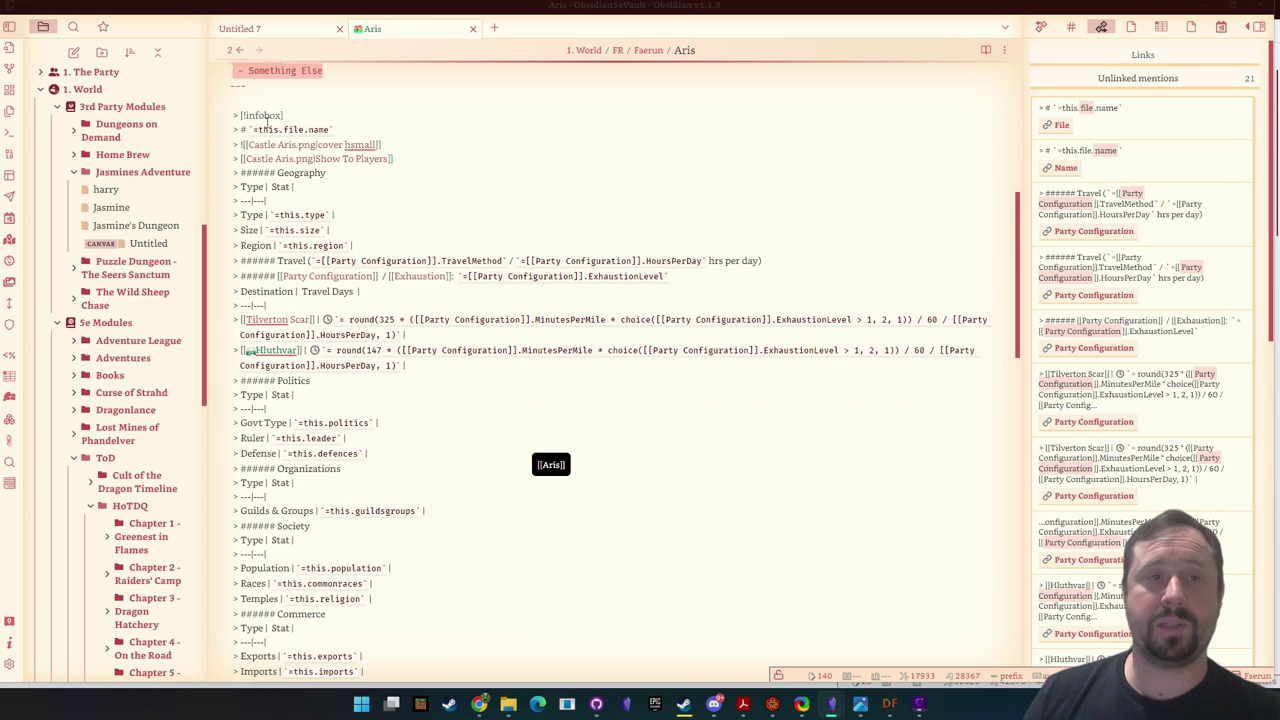
scroll(300, 140, up, 1)
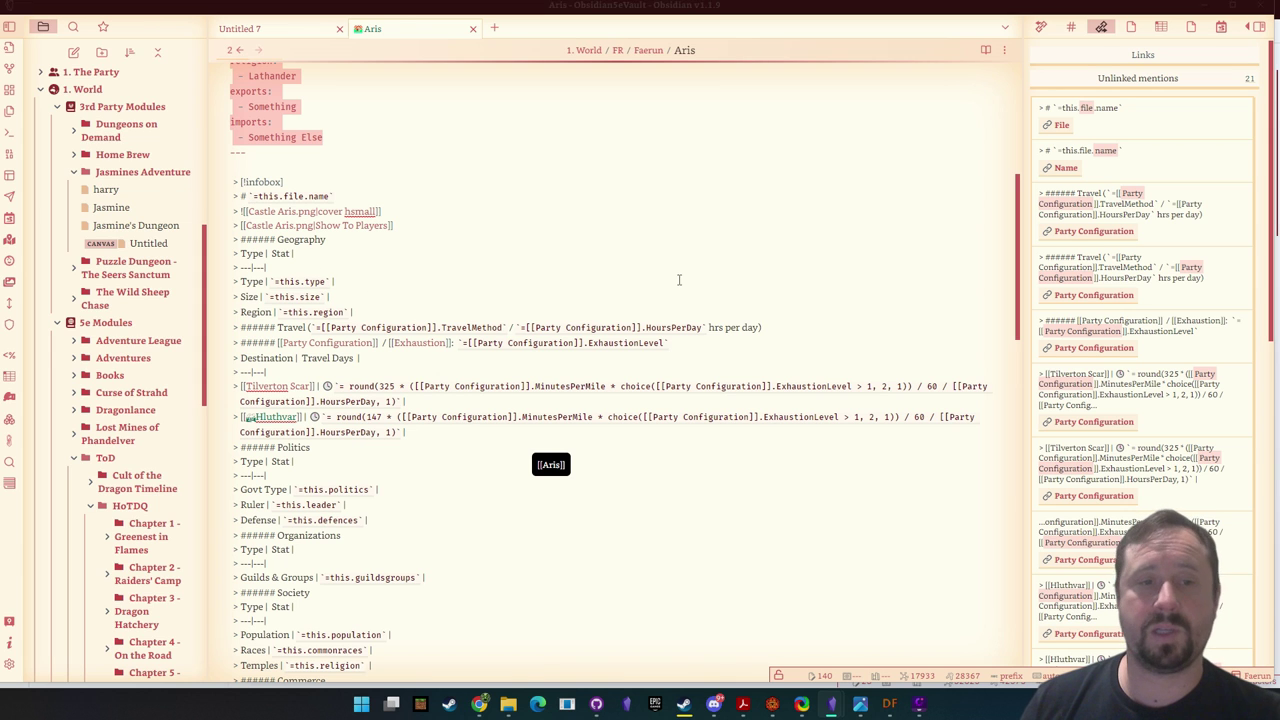
scroll(675, 278, down, 2)
scroll(583, 283, up, 8)
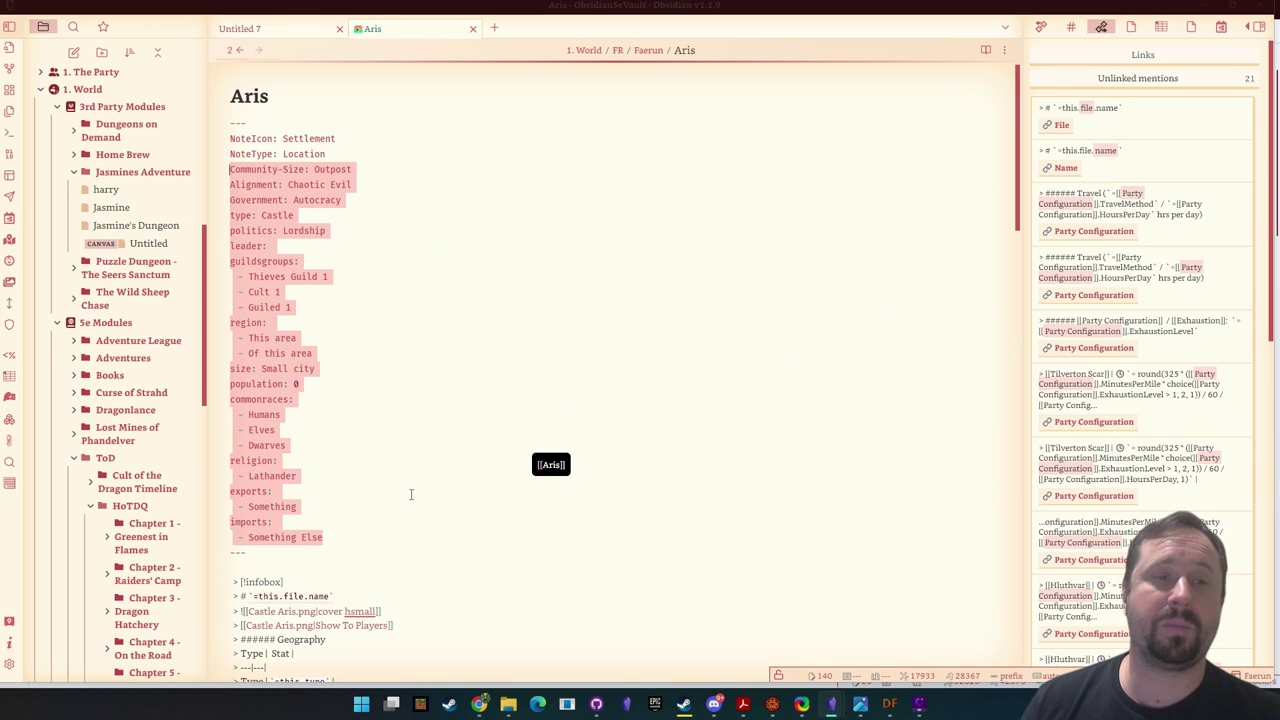
Step: Examine the Tilverton Scar travel-time formula and its Party Configuration references, and skim the rest of the Aris note's source
scroll(410, 494, down, 8)
scroll(600, 405, up, 4)
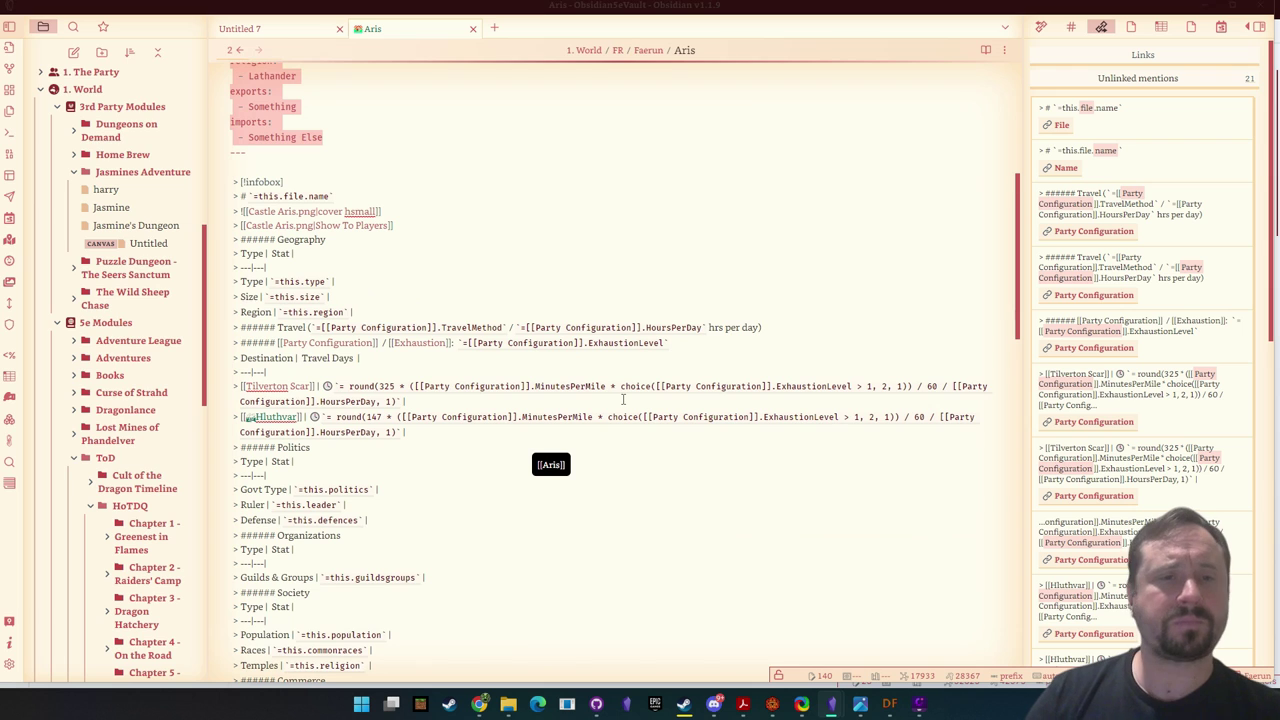
click(395, 458)
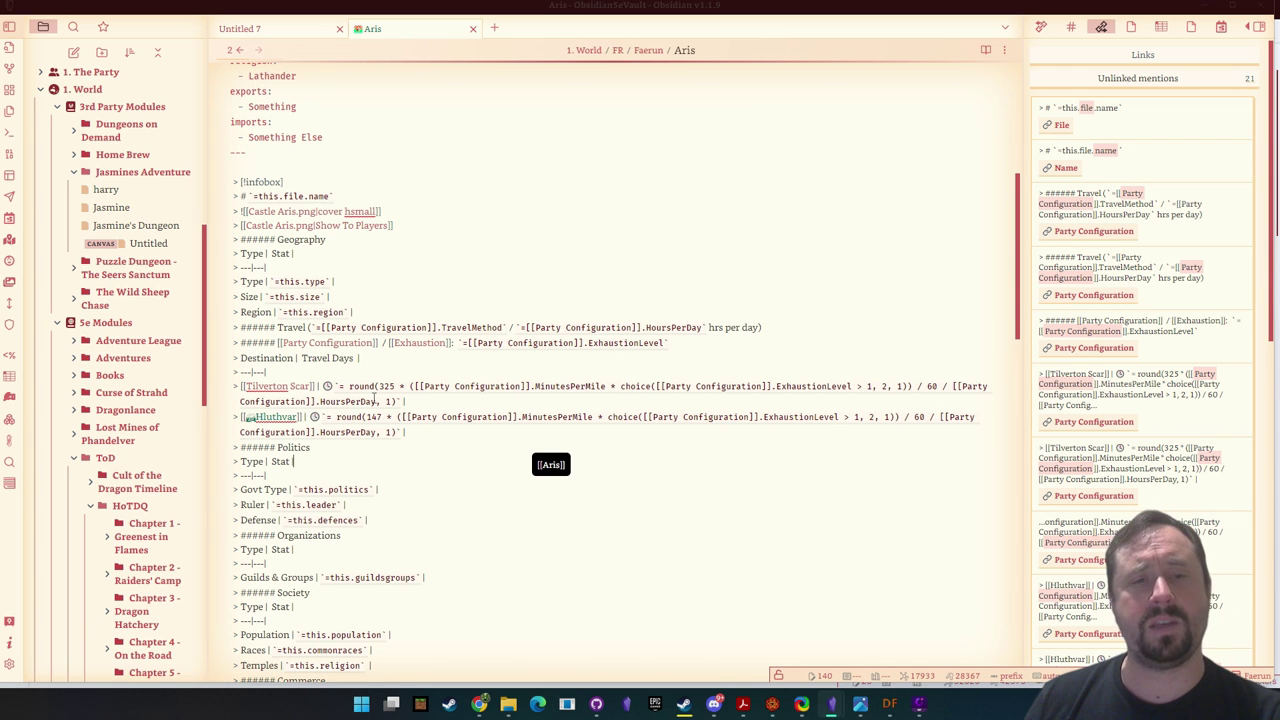
drag(338, 391, 946, 398)
click(806, 518)
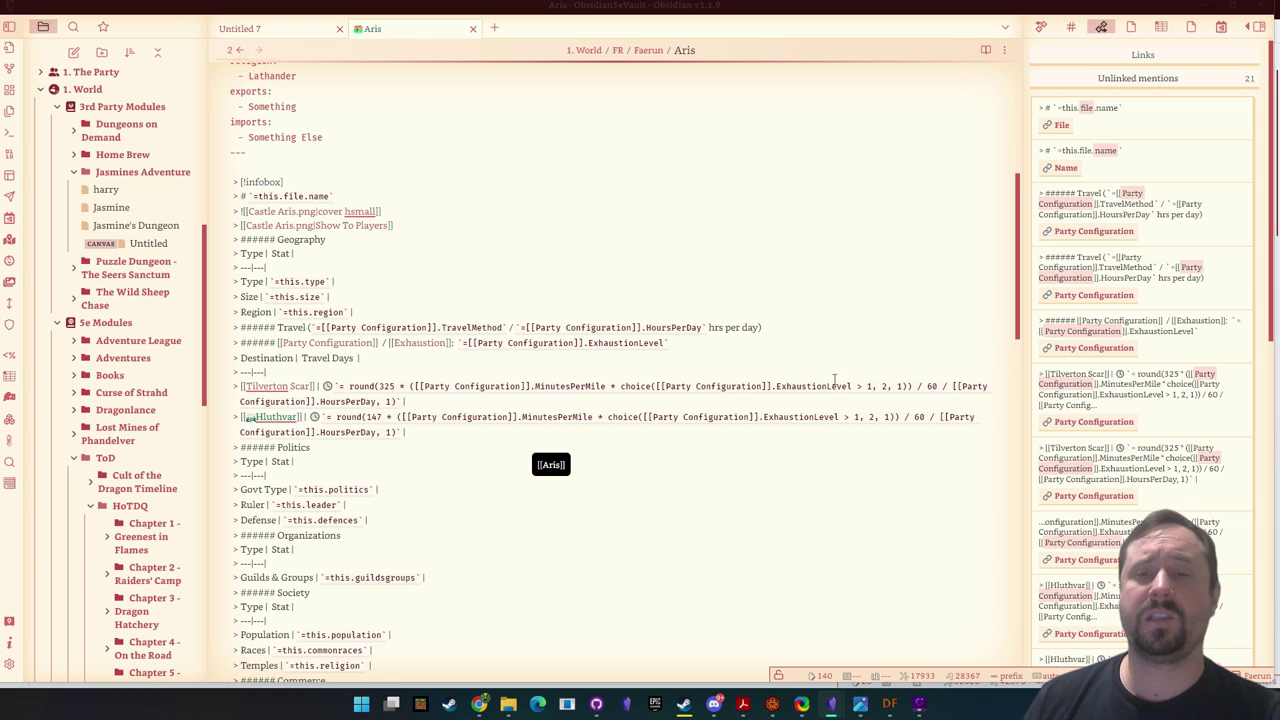
double_click(840, 386)
triple_click(747, 386)
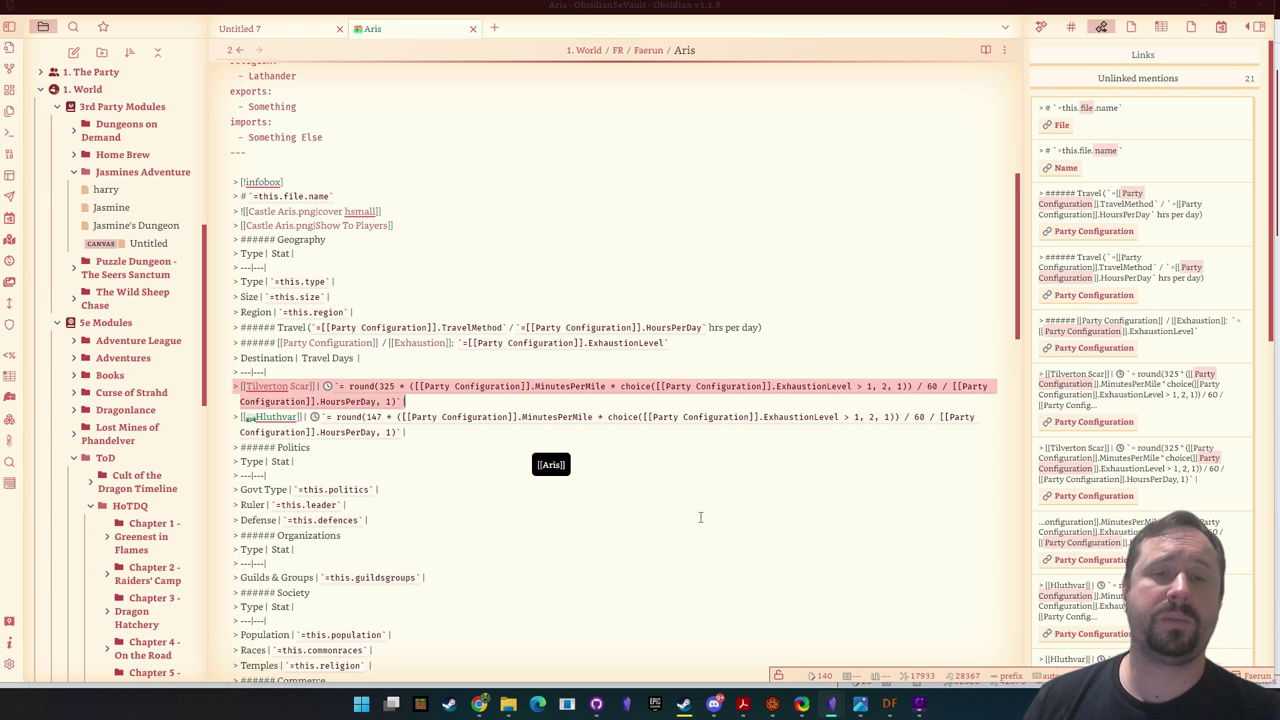
click(666, 386)
drag(666, 386, 766, 386)
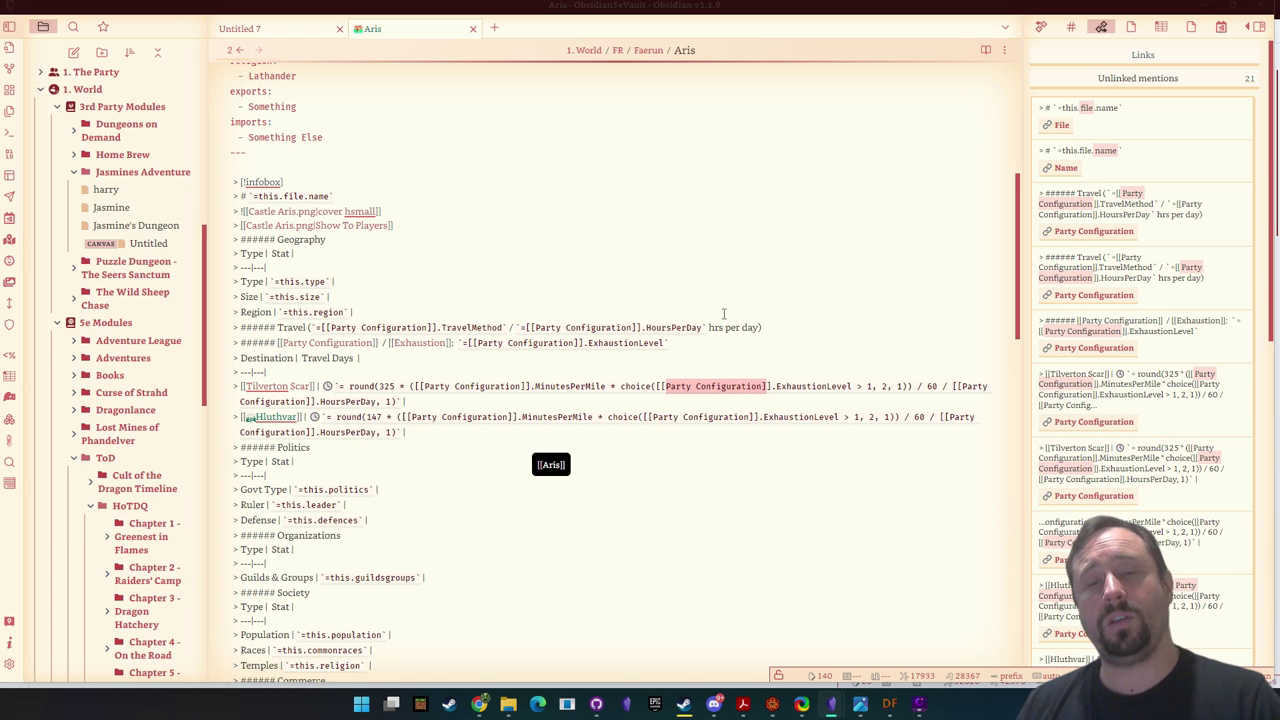
click(786, 268)
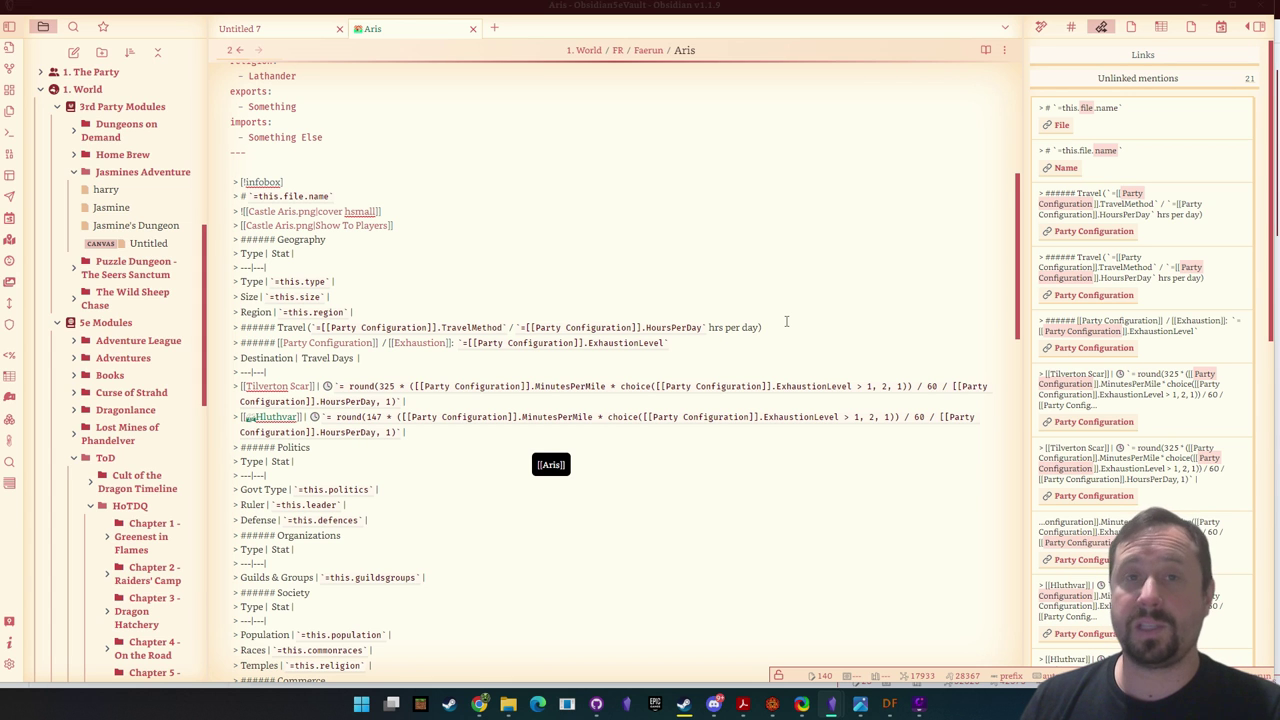
scroll(760, 330, down, 6)
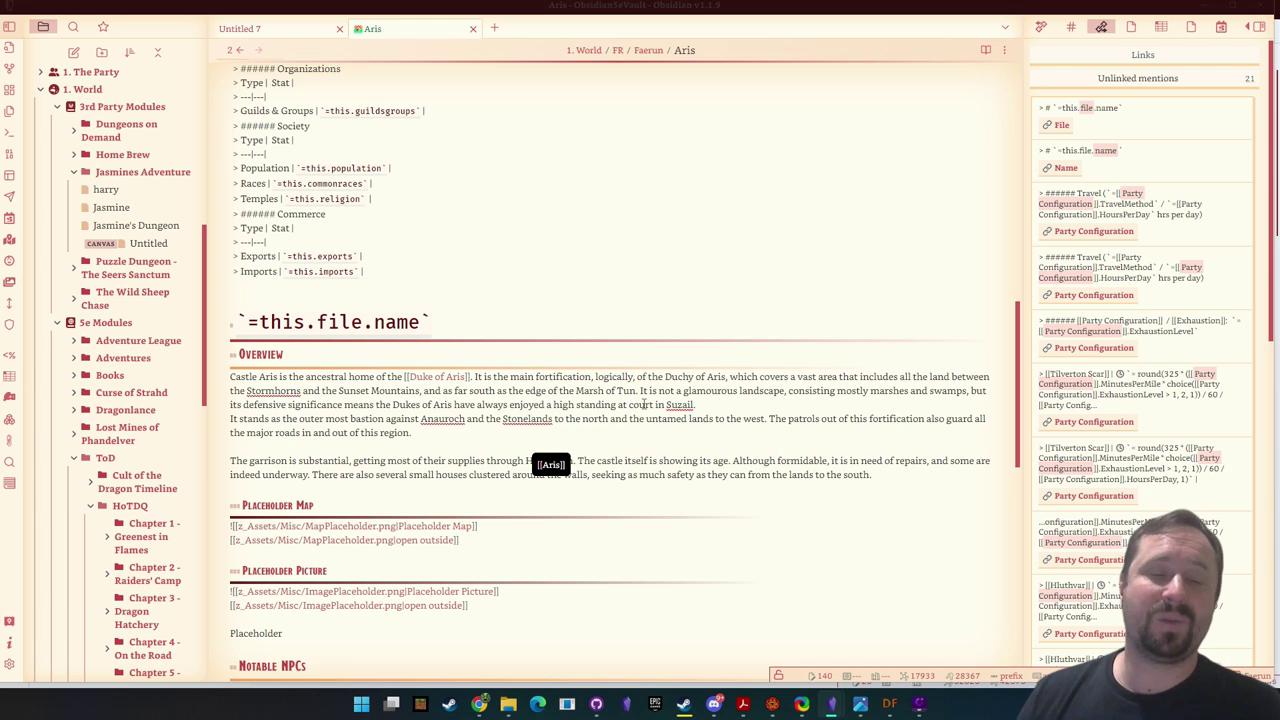
scroll(640, 415, down, 2)
scroll(655, 420, up, 10)
scroll(494, 331, up, 2)
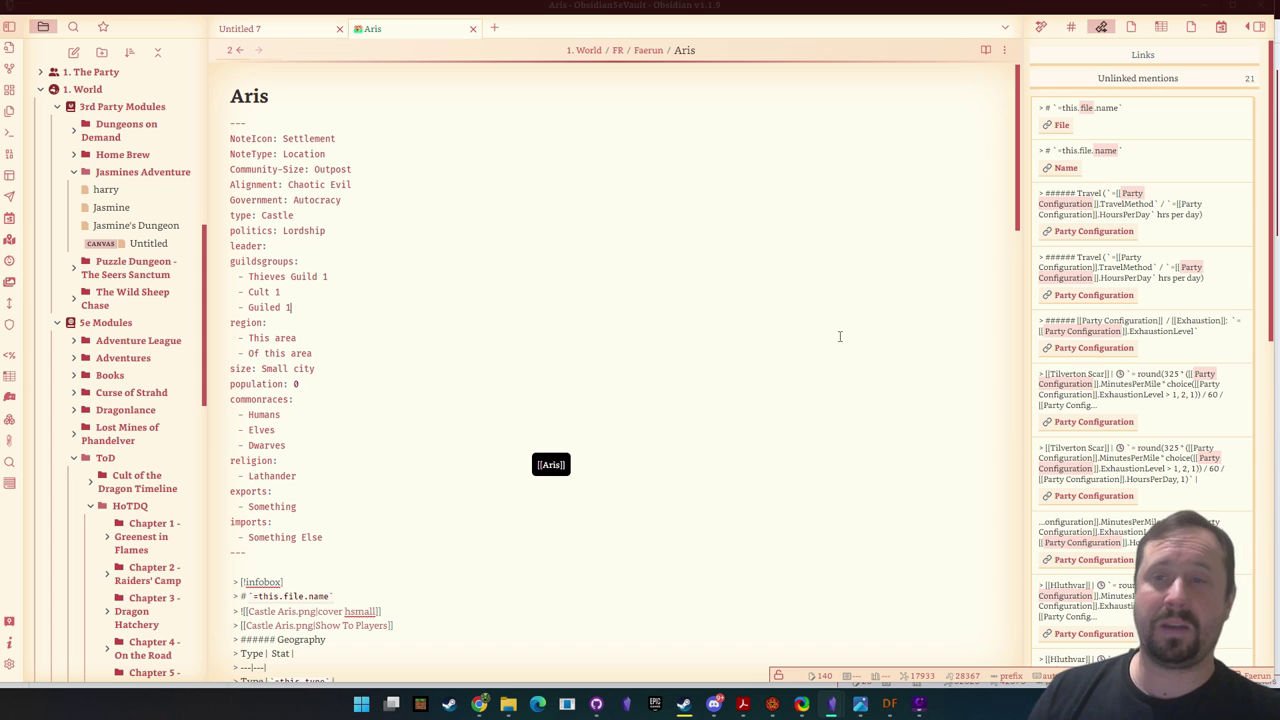
Step: Add an alias property with the value Castle Aris on a new line below NoteType in the Aris front matter
click(891, 185)
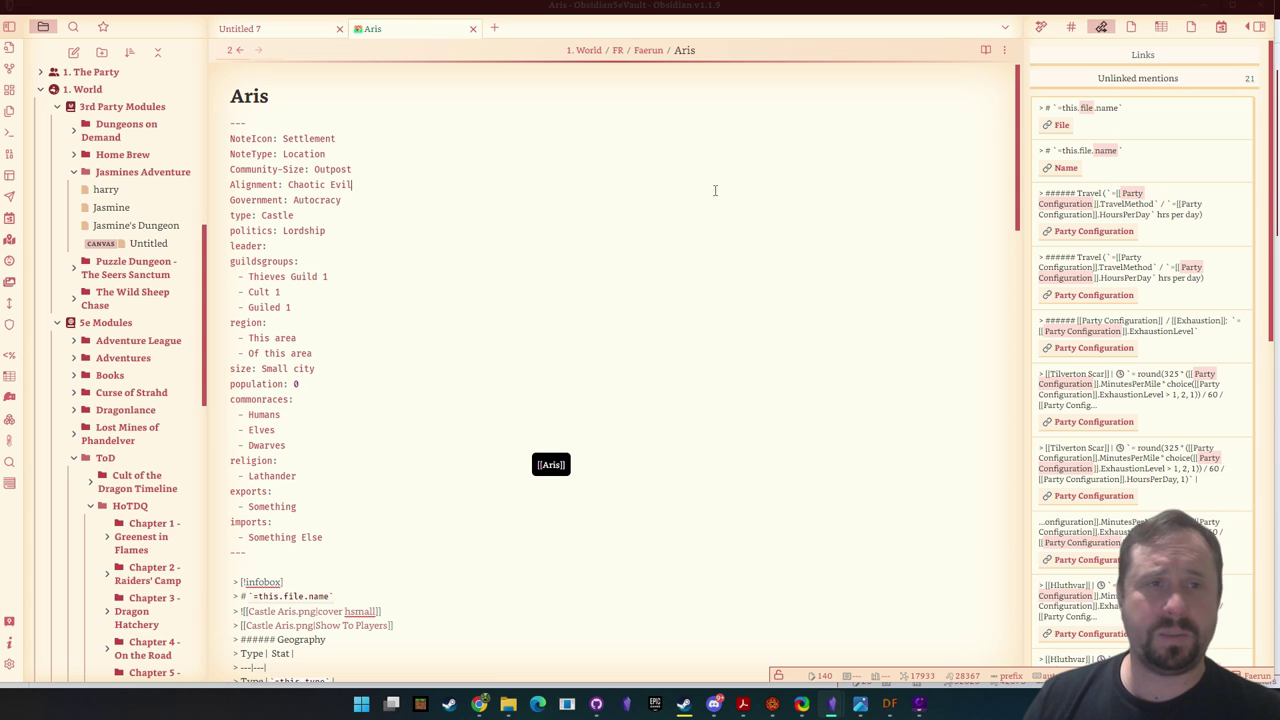
scroll(620, 333, down, 5)
scroll(629, 334, up, 5)
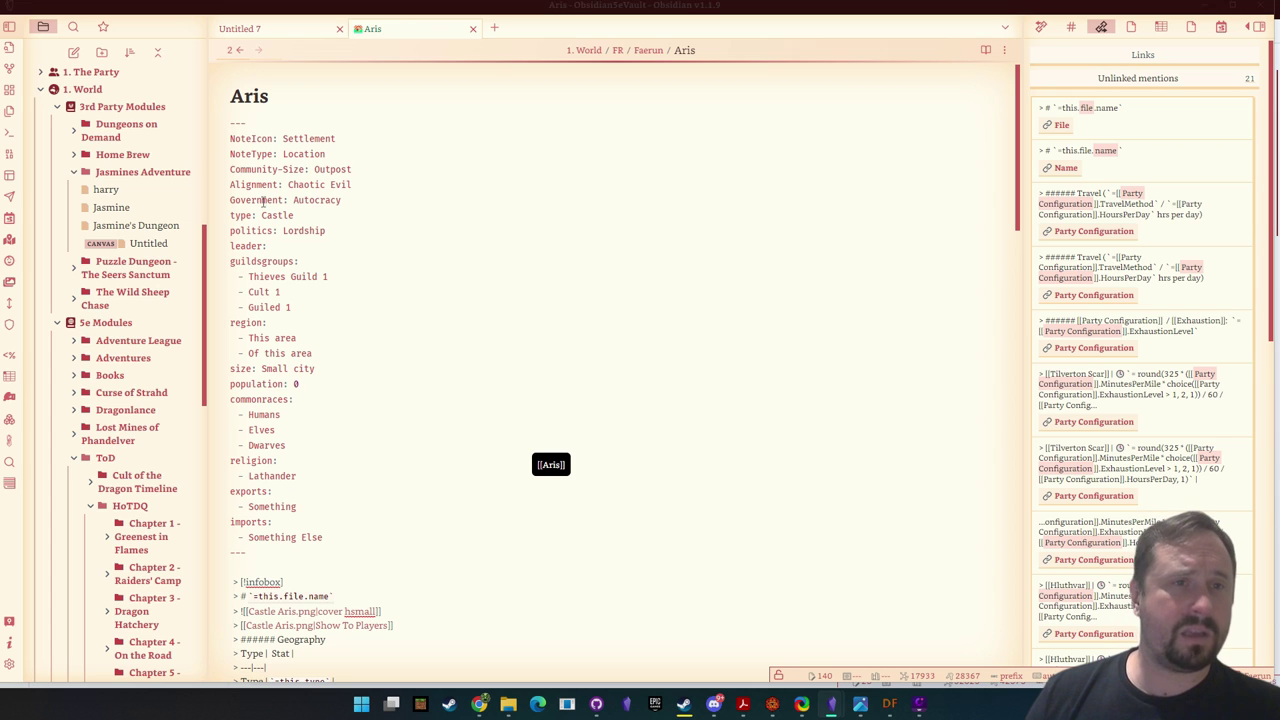
key(Up)
key(Up)
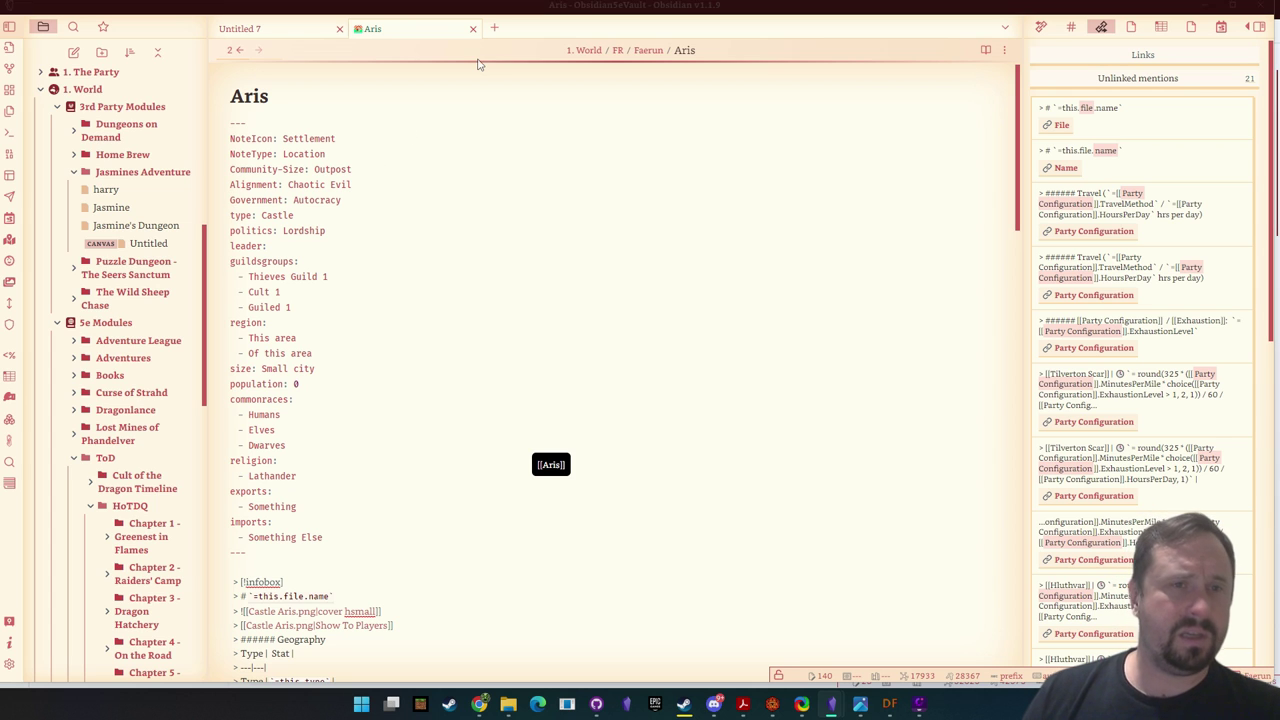
key(Return)
text(alias: )
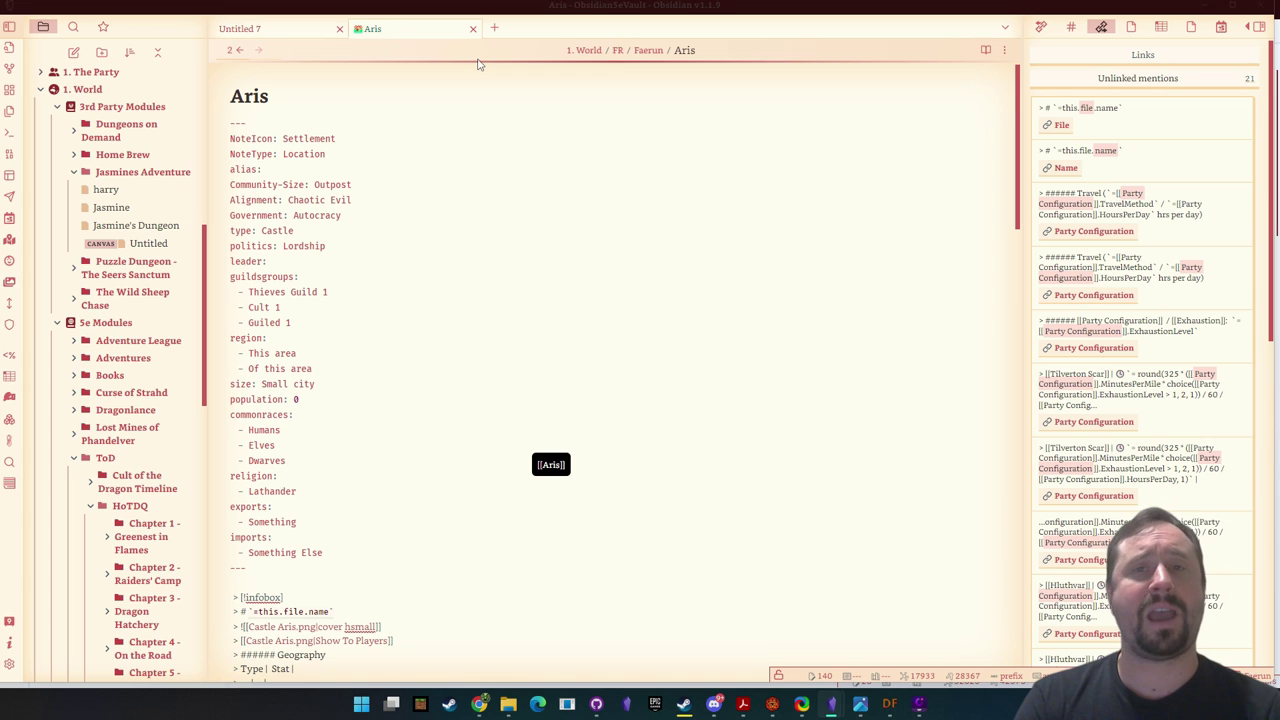
text(Castle Cast)
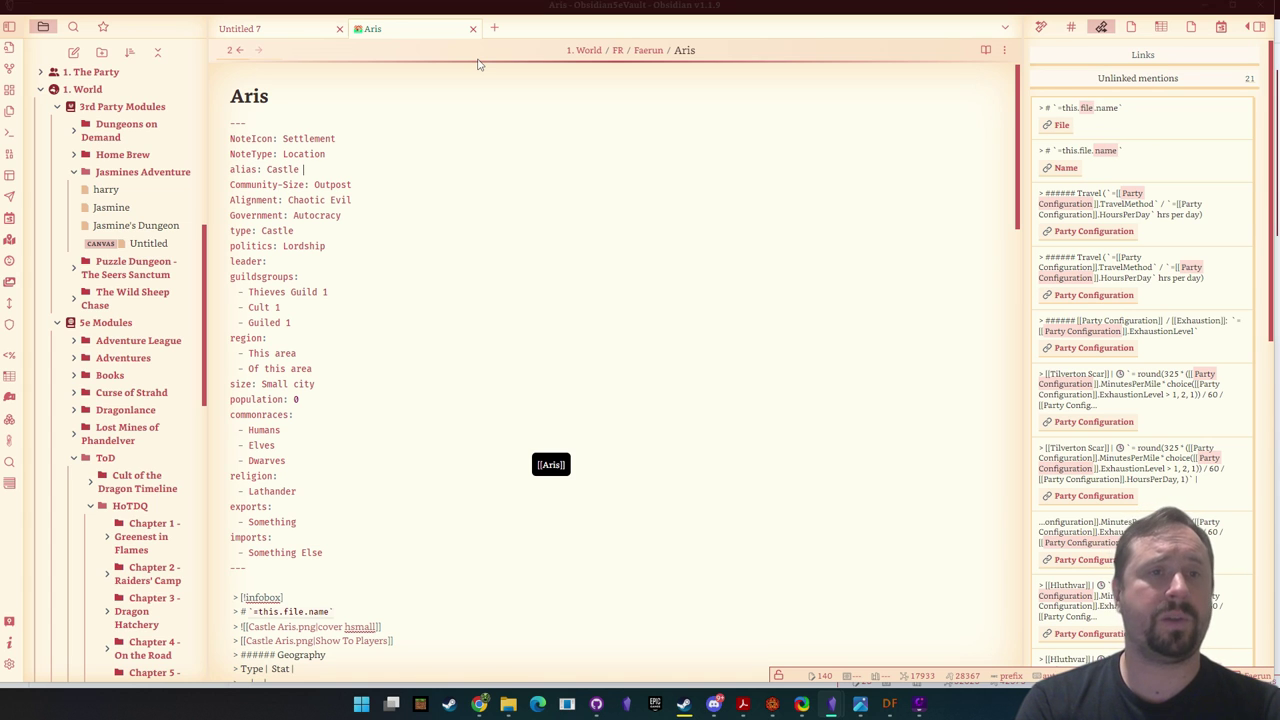
key(BackSpace)
key(BackSpace)
key(BackSpace)
key(BackSpace)
text(A)
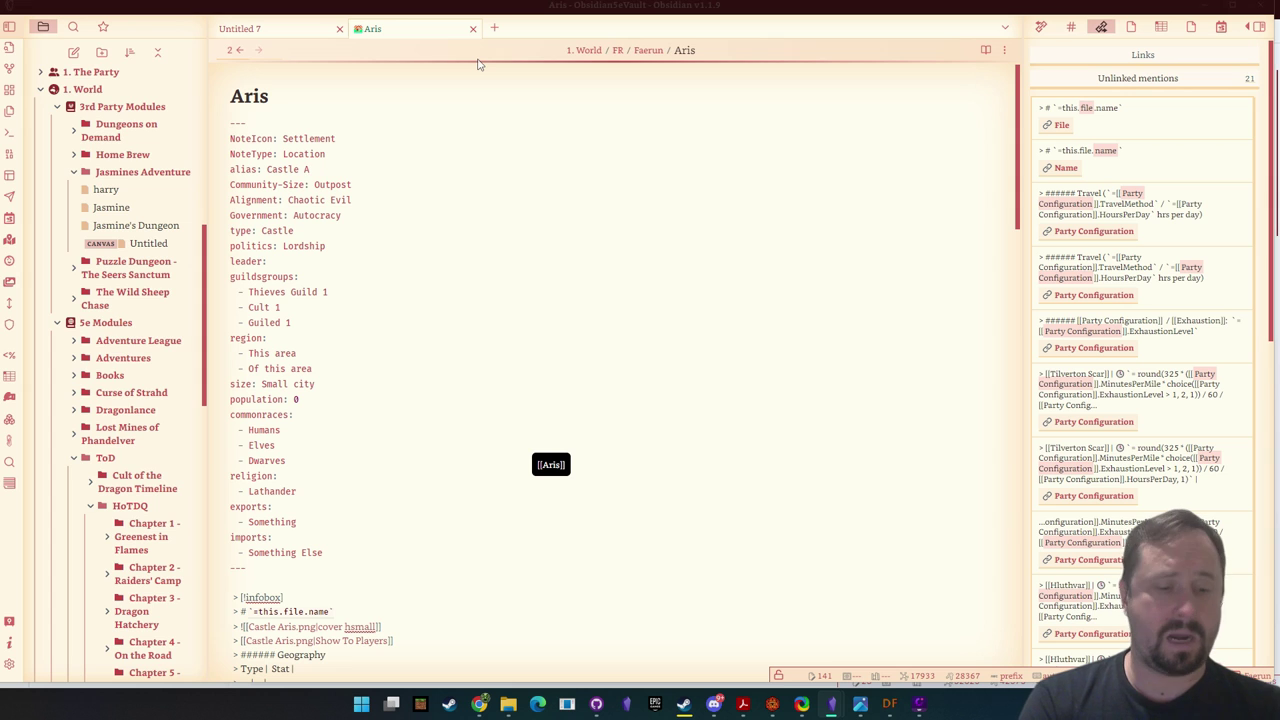
text(ris)
triple_click(440, 185)
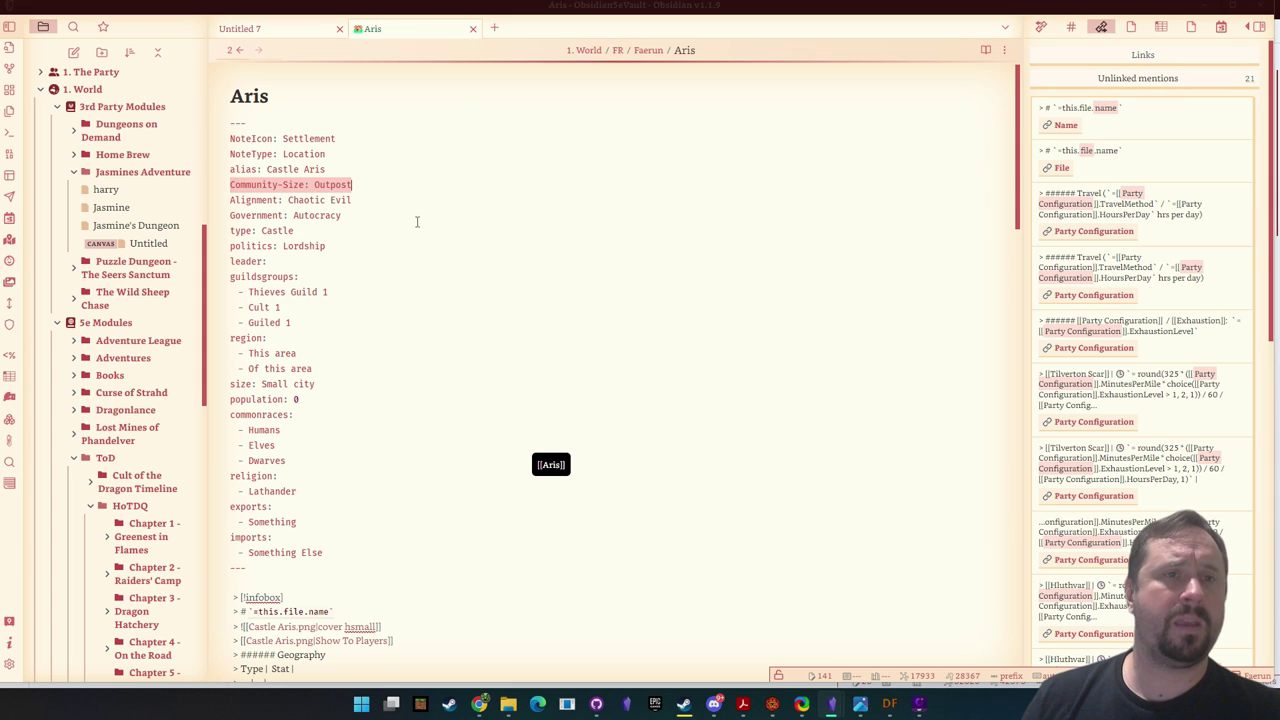
click(417, 221)
Step: In the Untitled 7 note's editing view, insert a Castle Aris link above the statblock using the alias suggestion for Aris.md
click(268, 29)
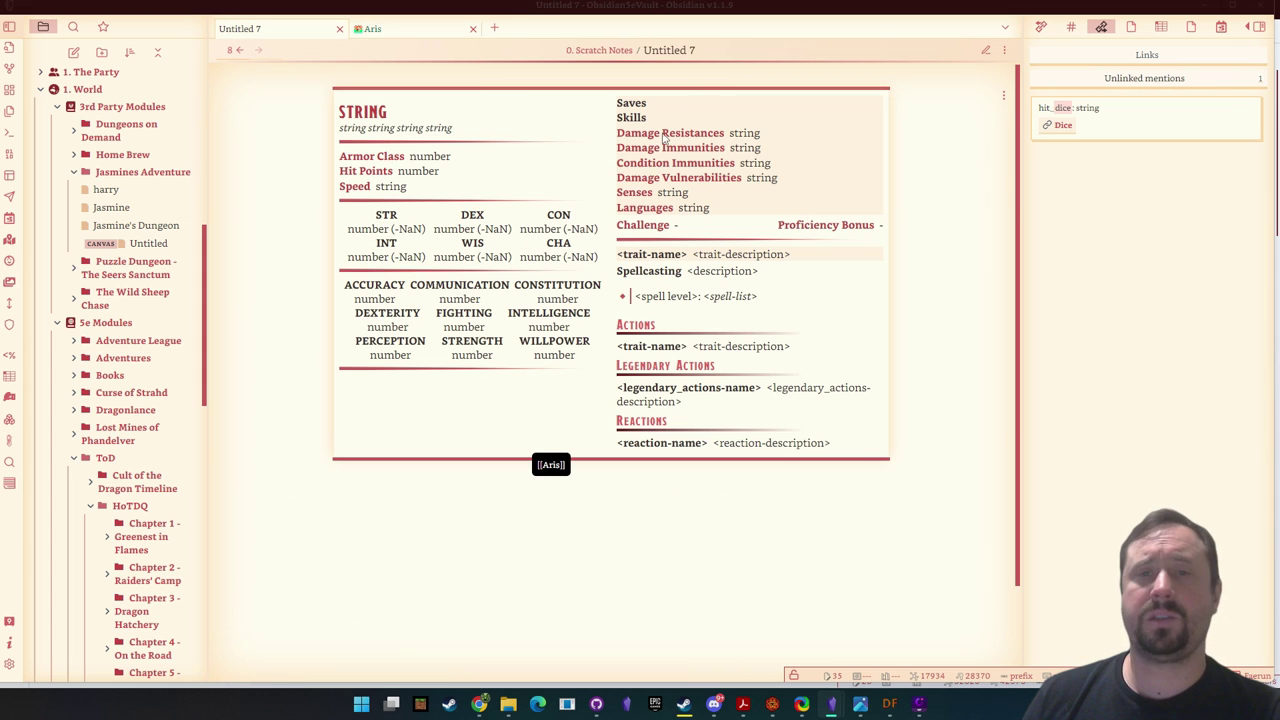
click(985, 49)
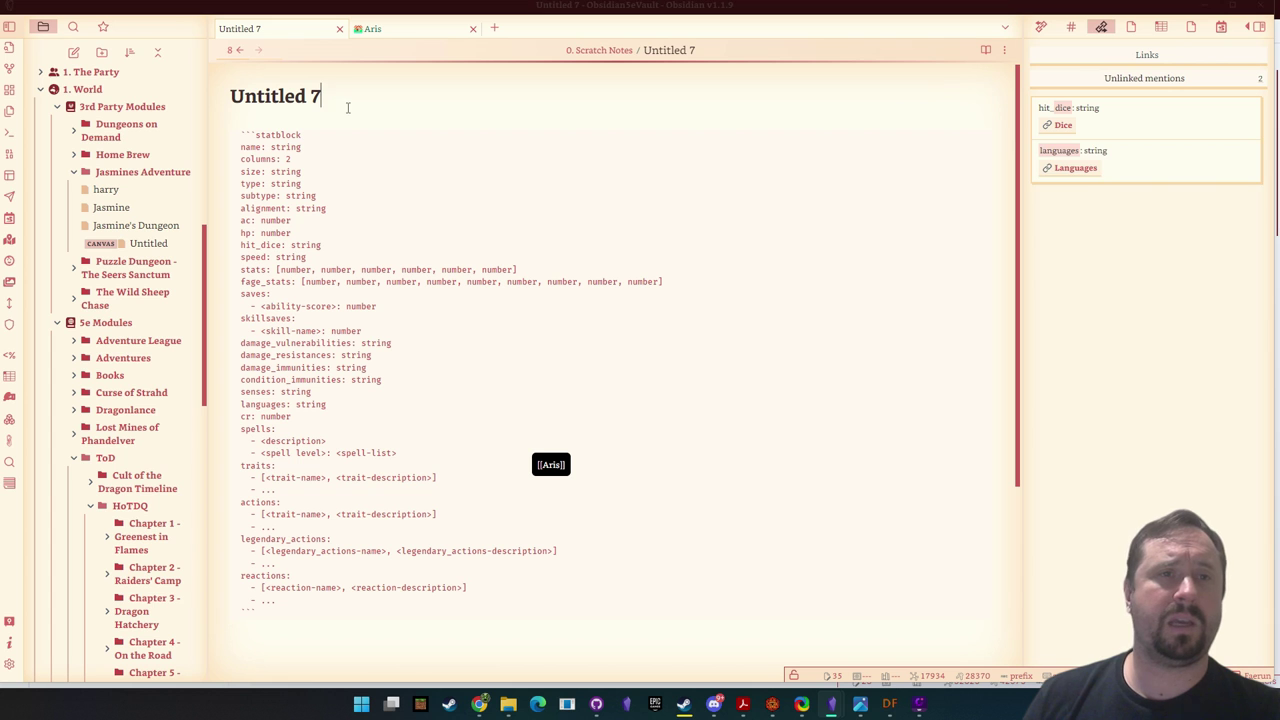
key(Return)
key(Return)
key(Up)
key(Up)
text(Cast)
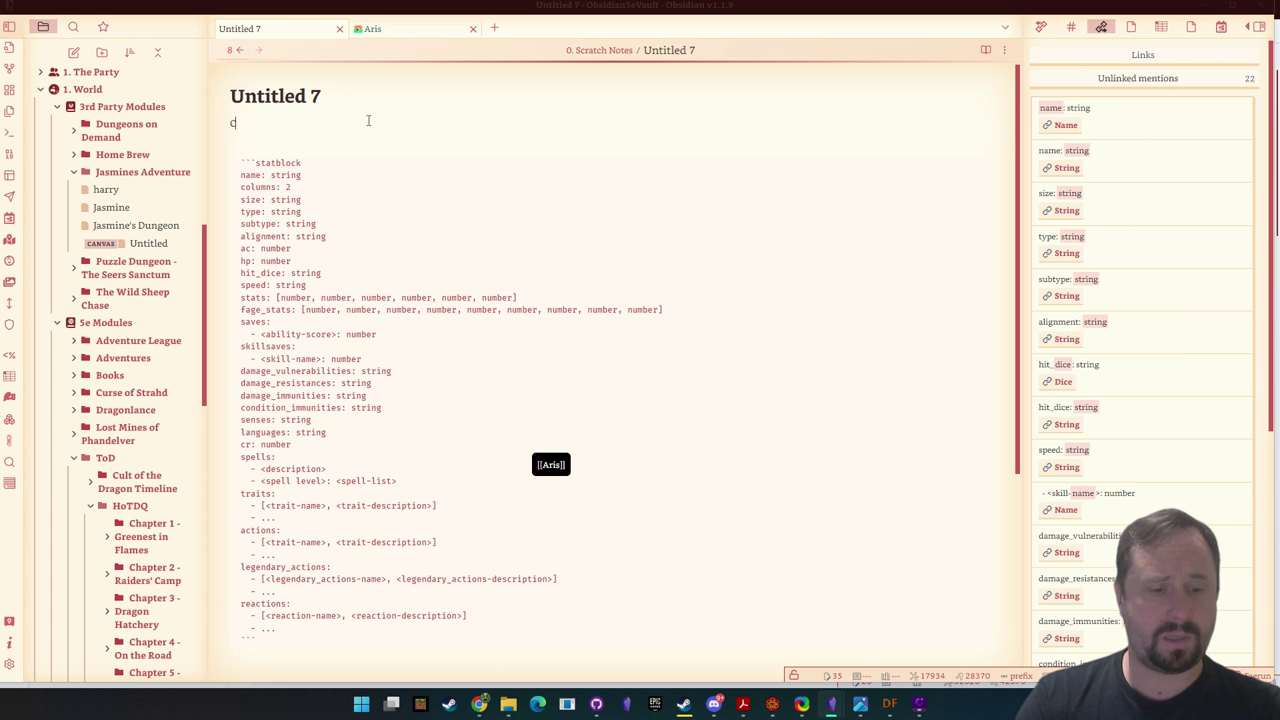
text(le Aris)
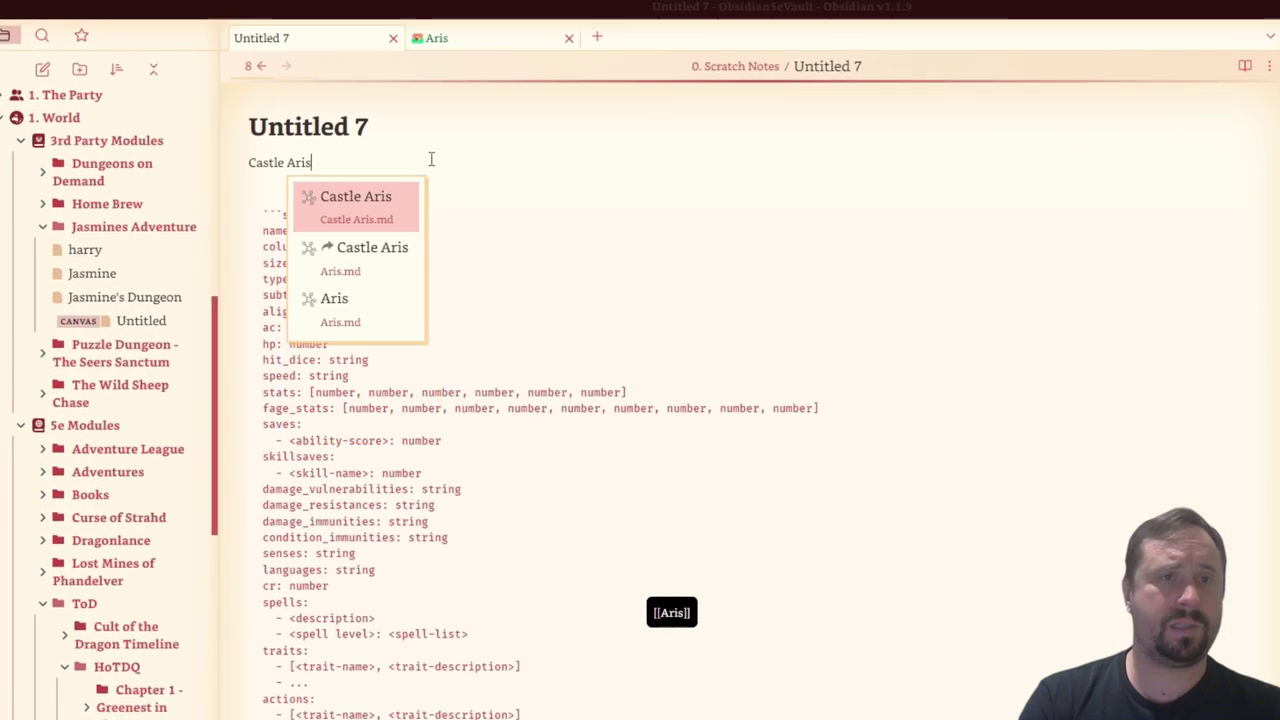
key(Down)
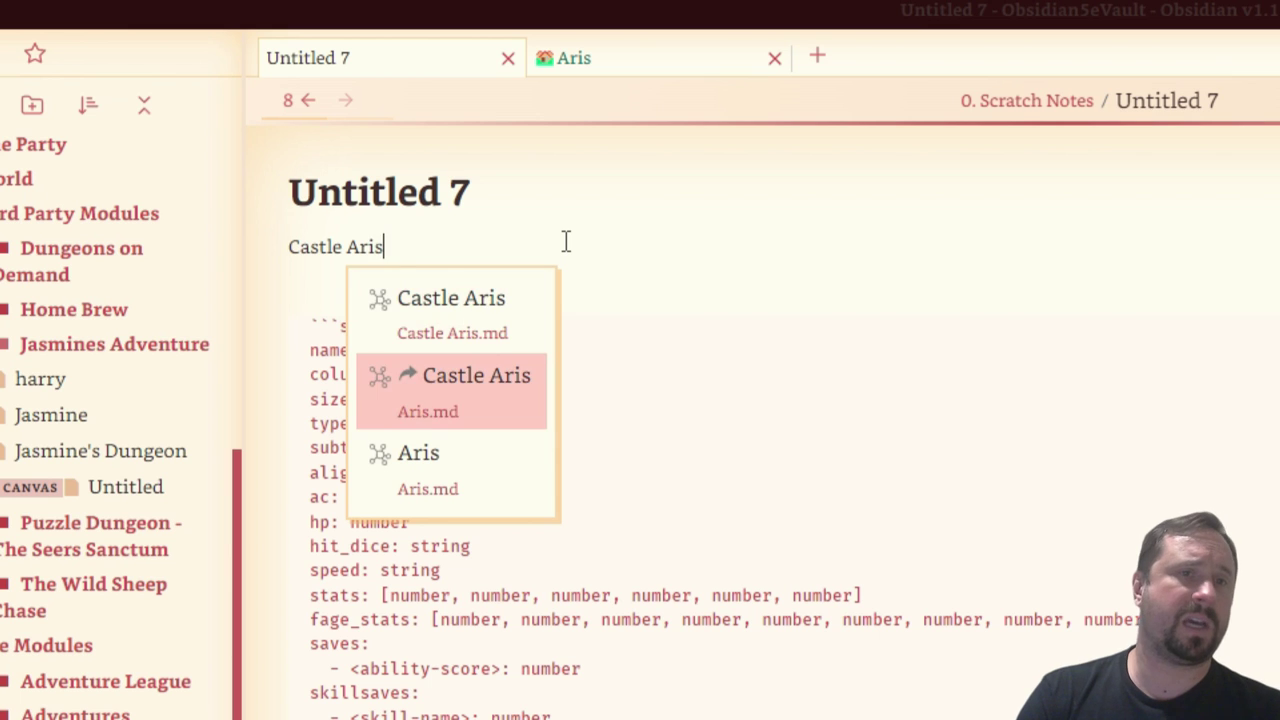
key(Return)
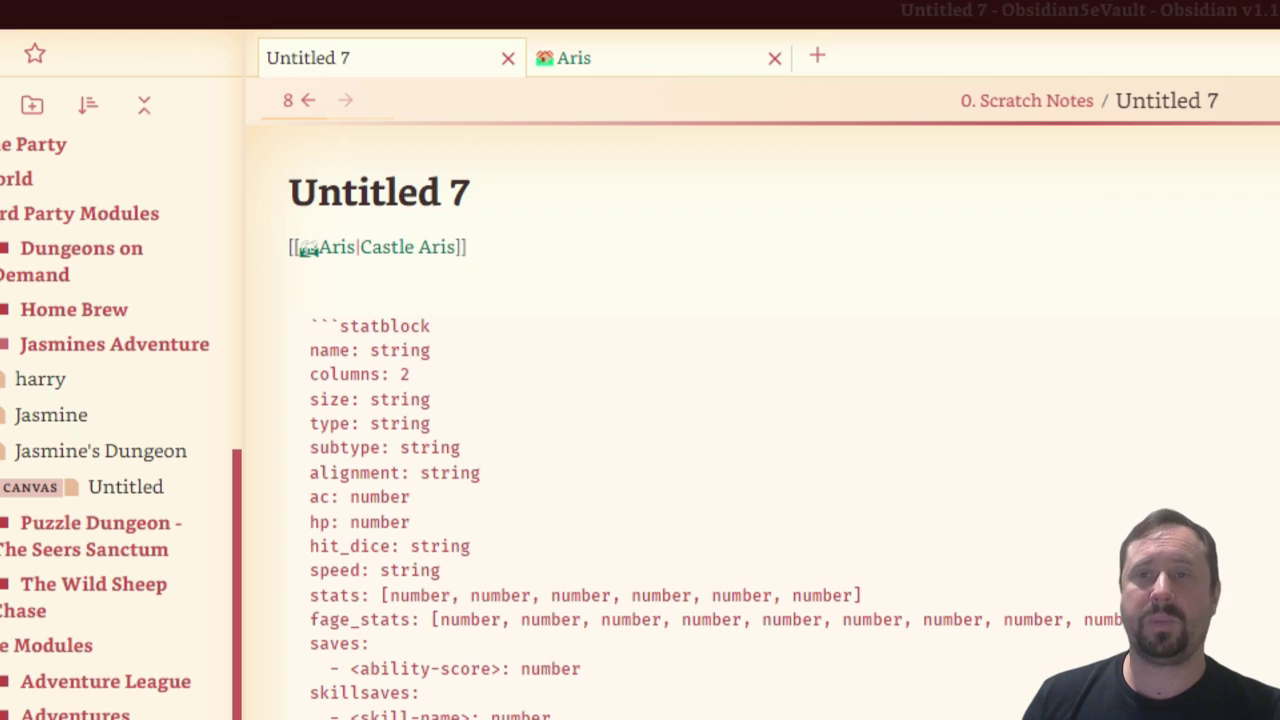
Step: Preview the Castle Aris link of Untitled 7 in reading view to check which note it points to
key(ctrl+e)
mouse_move(342, 275)
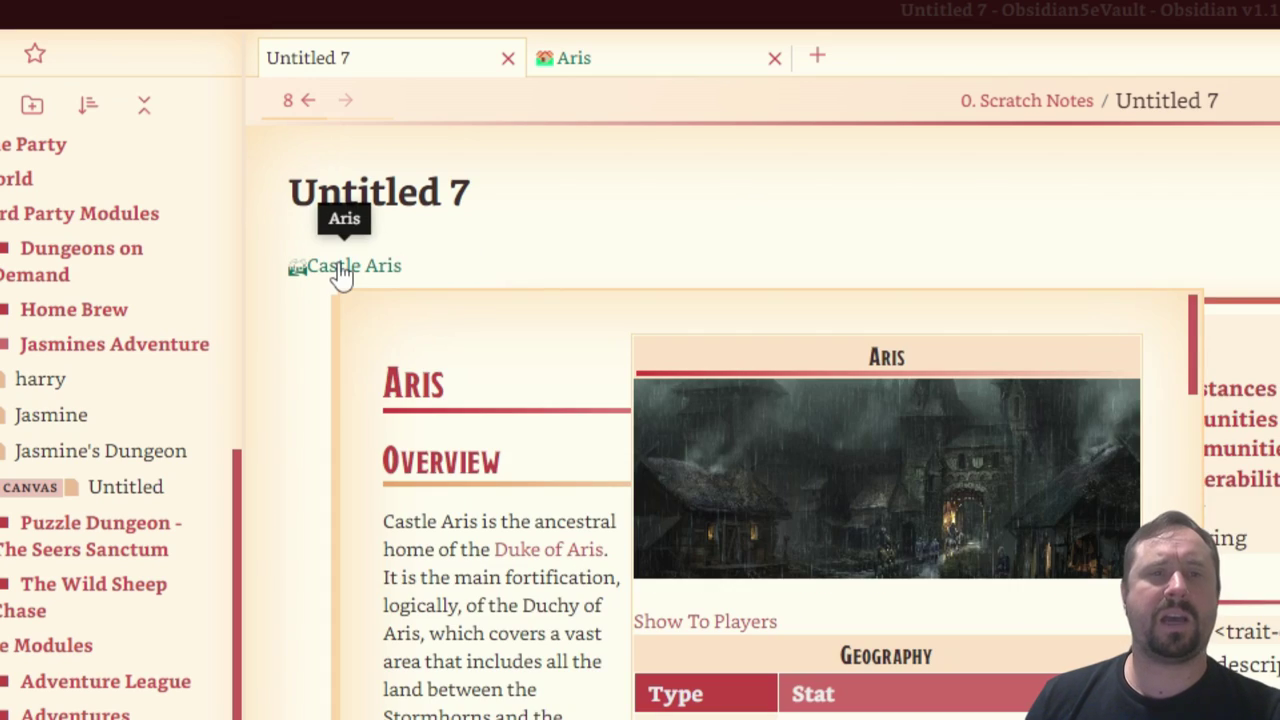
scroll(630, 540, down, 5)
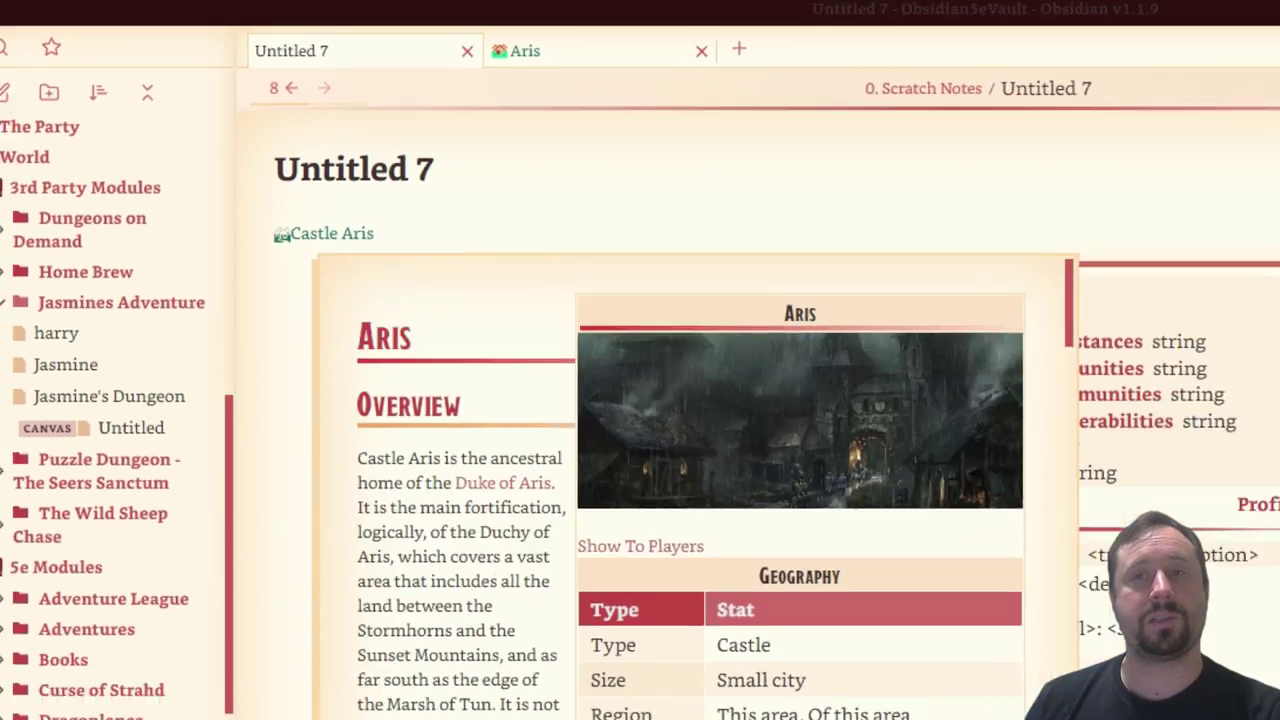
Step: Delete the Castle Aris link and its blank line from Untitled 7 in editing view
key(ctrl+e)
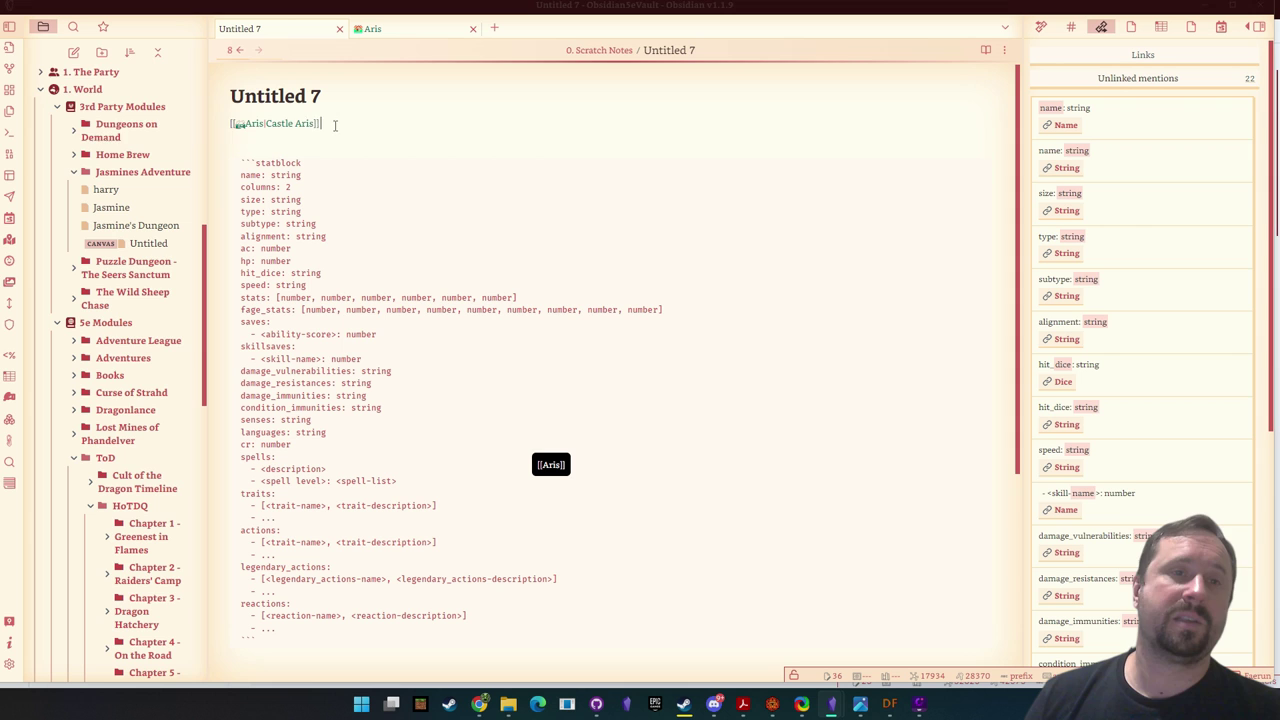
triple_click(335, 125)
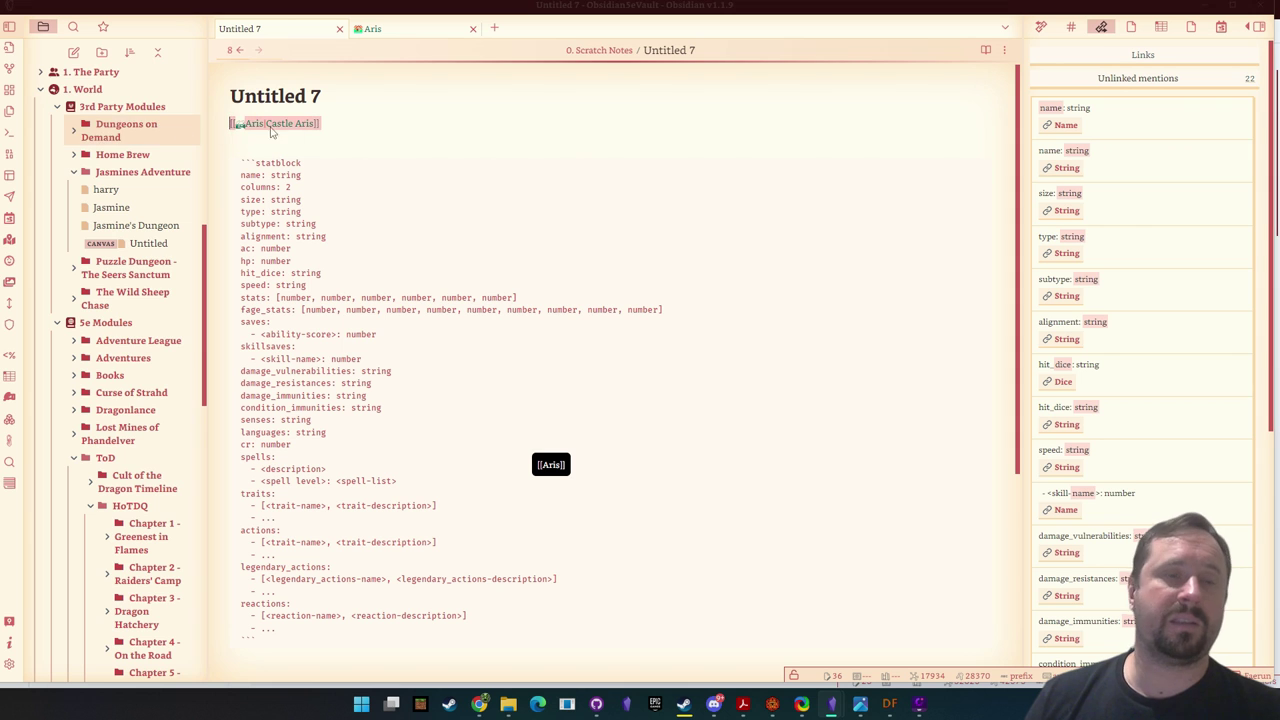
key(BackSpace)
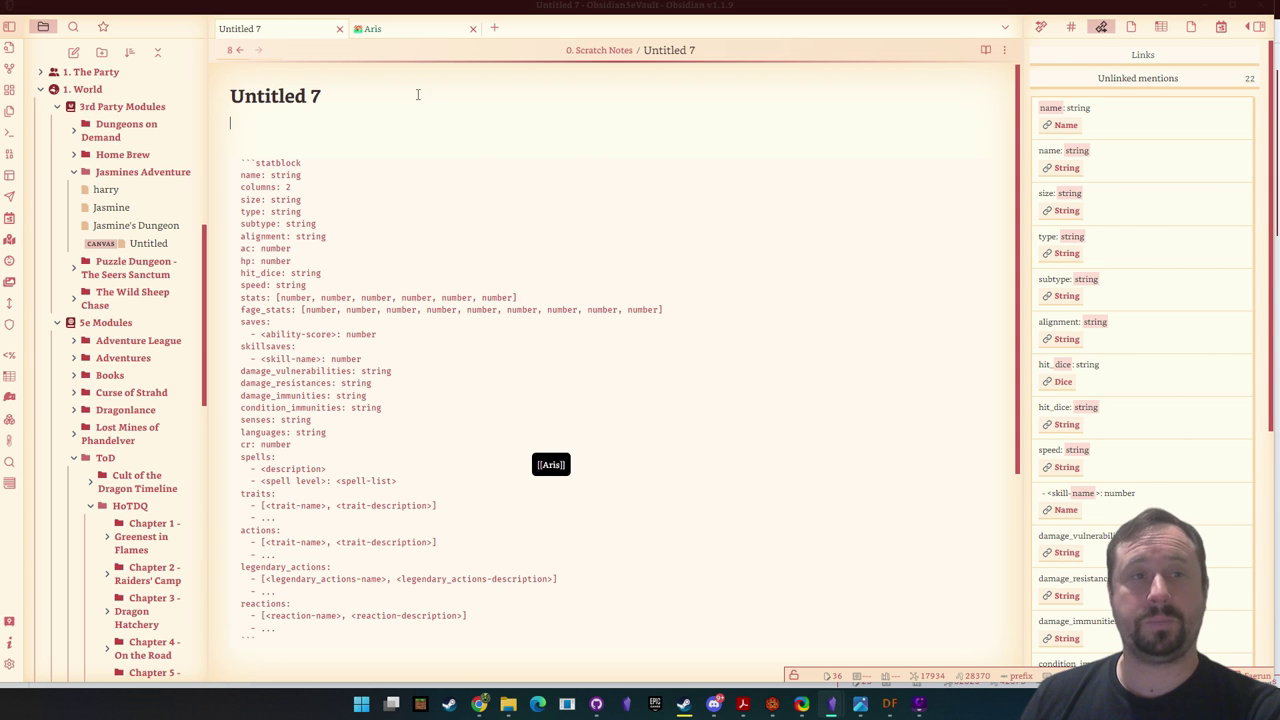
key(BackSpace)
Step: Put Aris in reading view, and in the other vault's Front Matter (YAML) and Tags note compare the #Tag3 table query with its rendered table
click(400, 29)
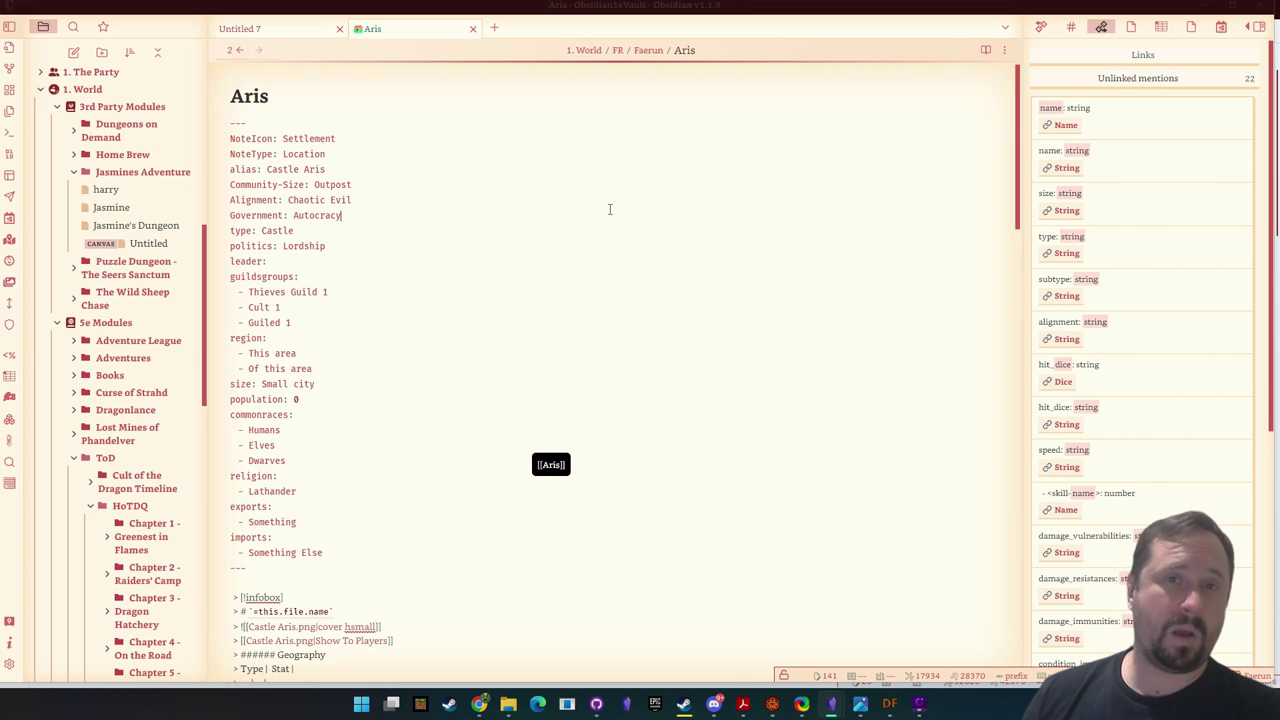
key(ctrl+e)
click(1210, 8)
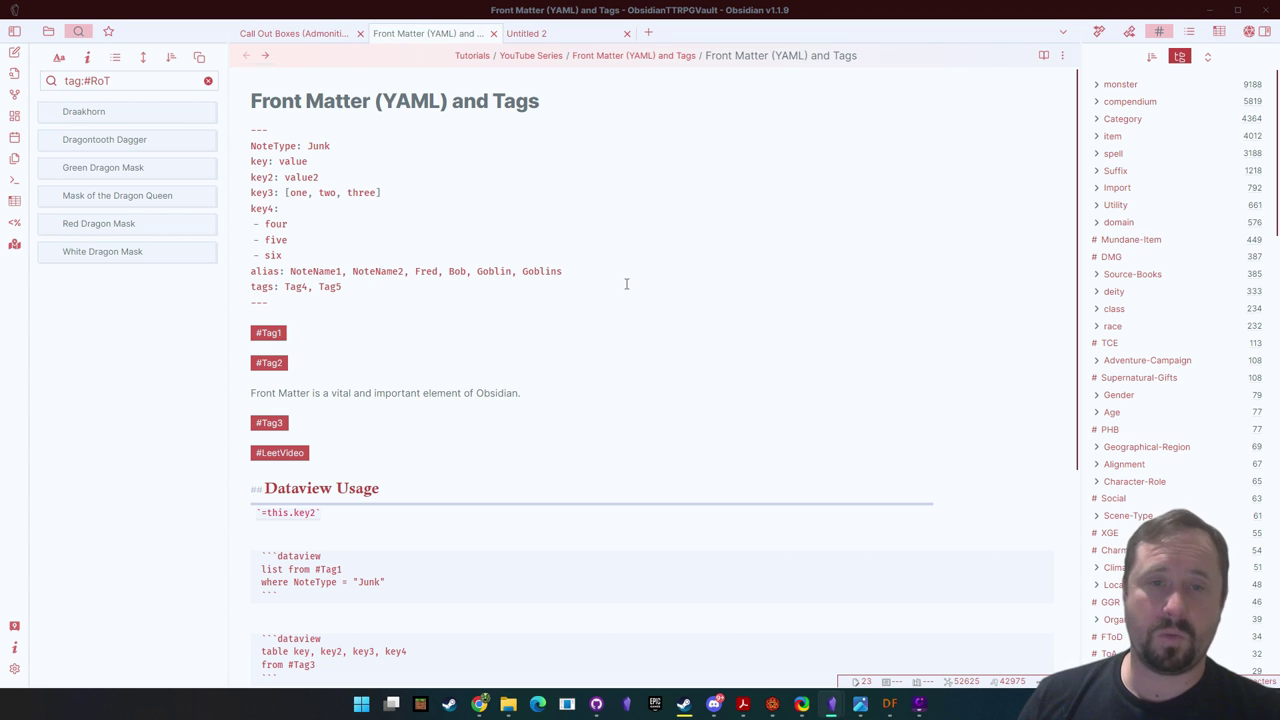
scroll(738, 410, down, 3)
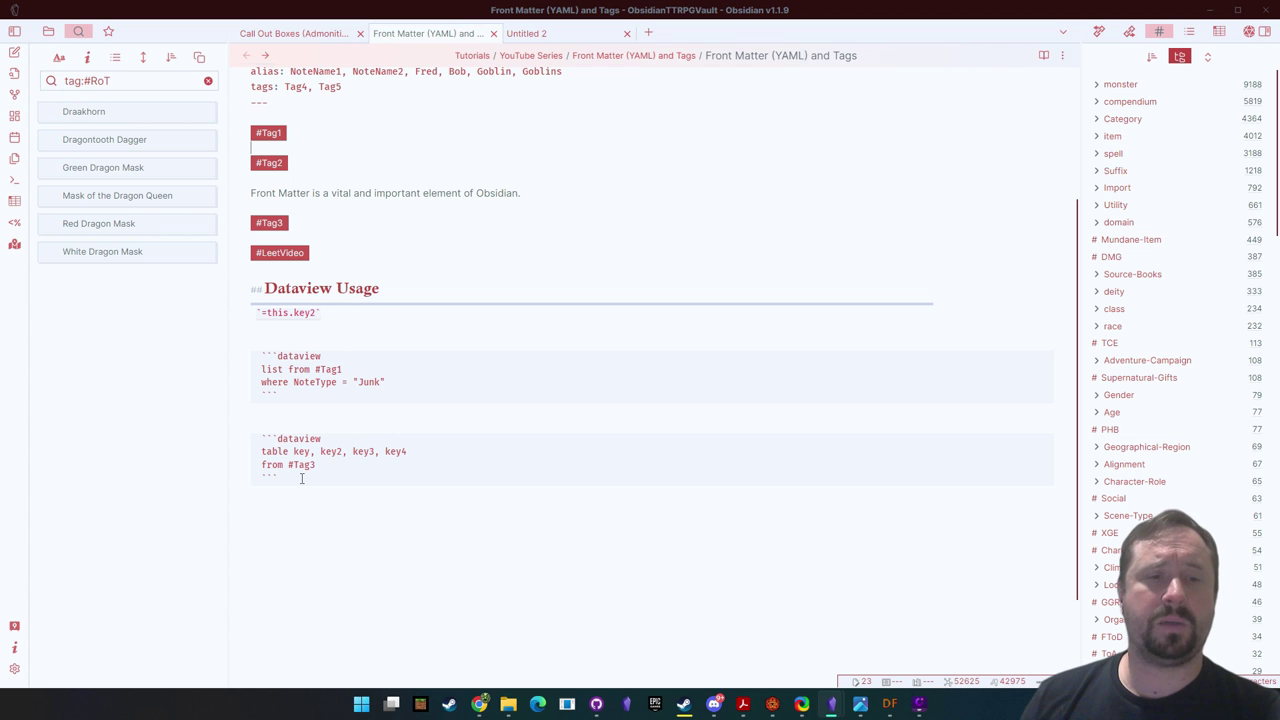
drag(300, 478, 254, 436)
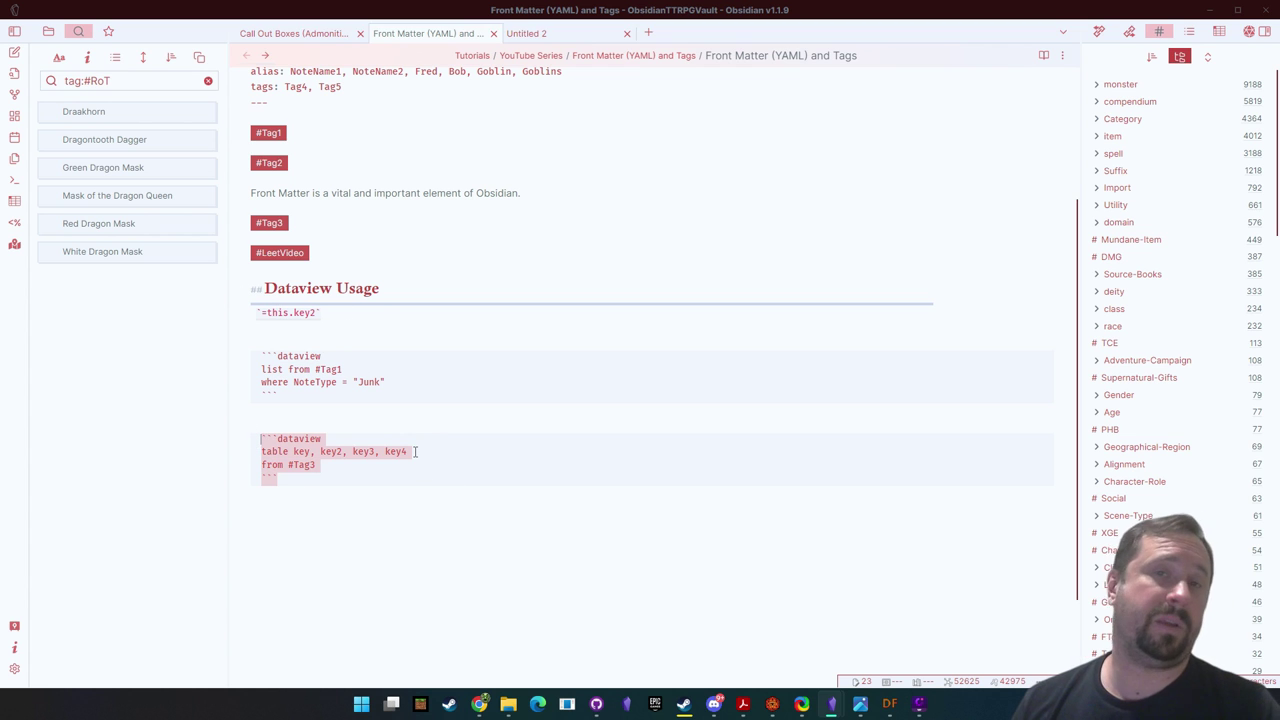
click(1042, 56)
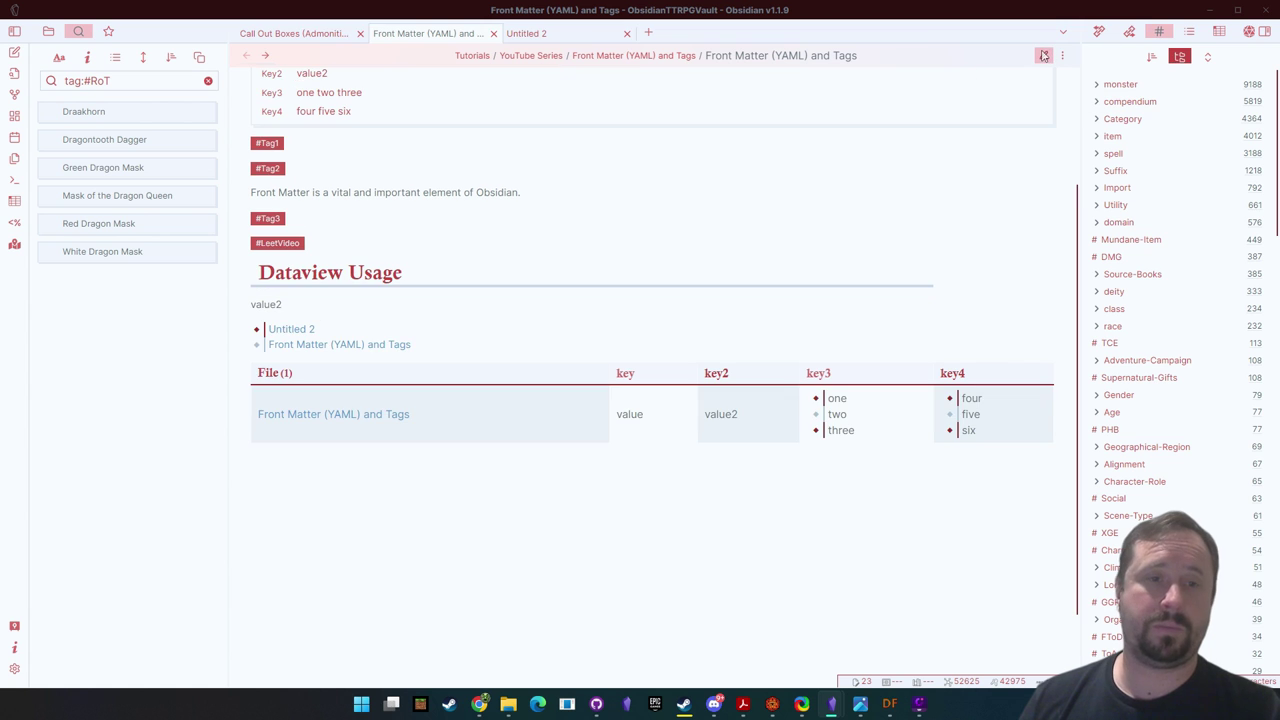
click(1042, 56)
click(596, 554)
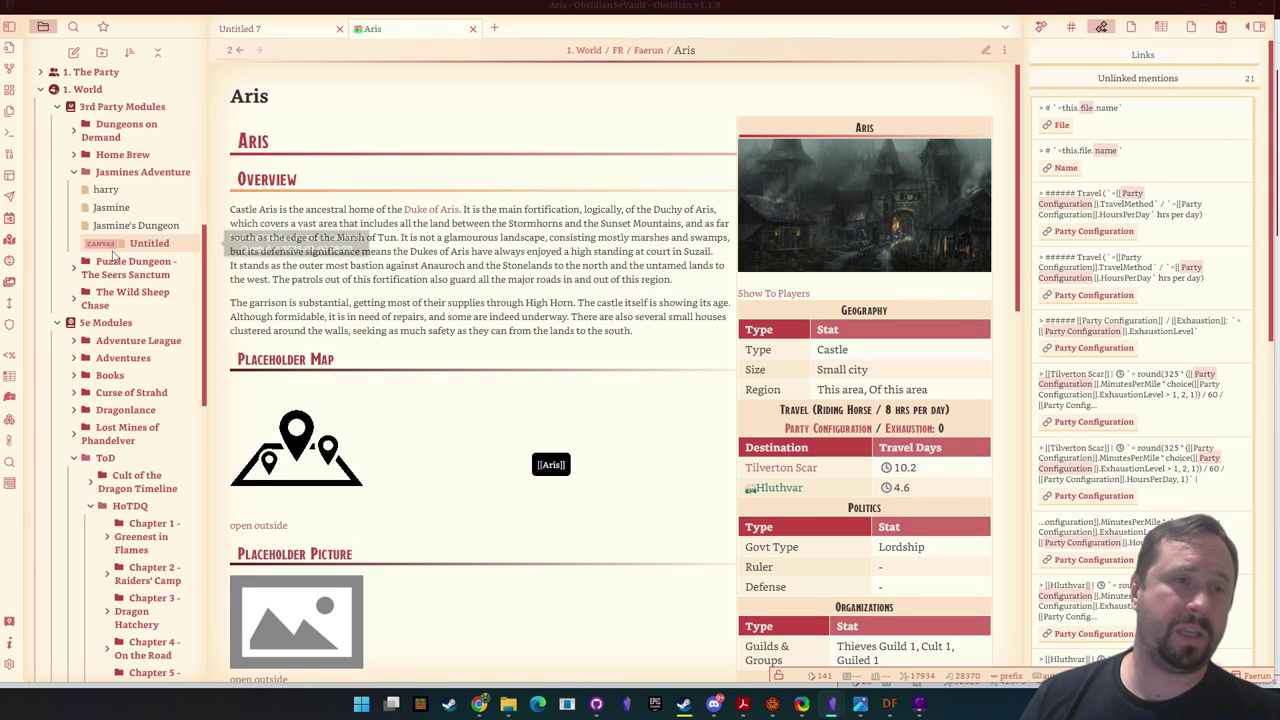
Step: Back in the Obsidian5eVault window, open the Spells folder note under 2. Mechanics in editing view to show its banner front matter
scroll(112, 268, down, 4)
scroll(125, 400, down, 6)
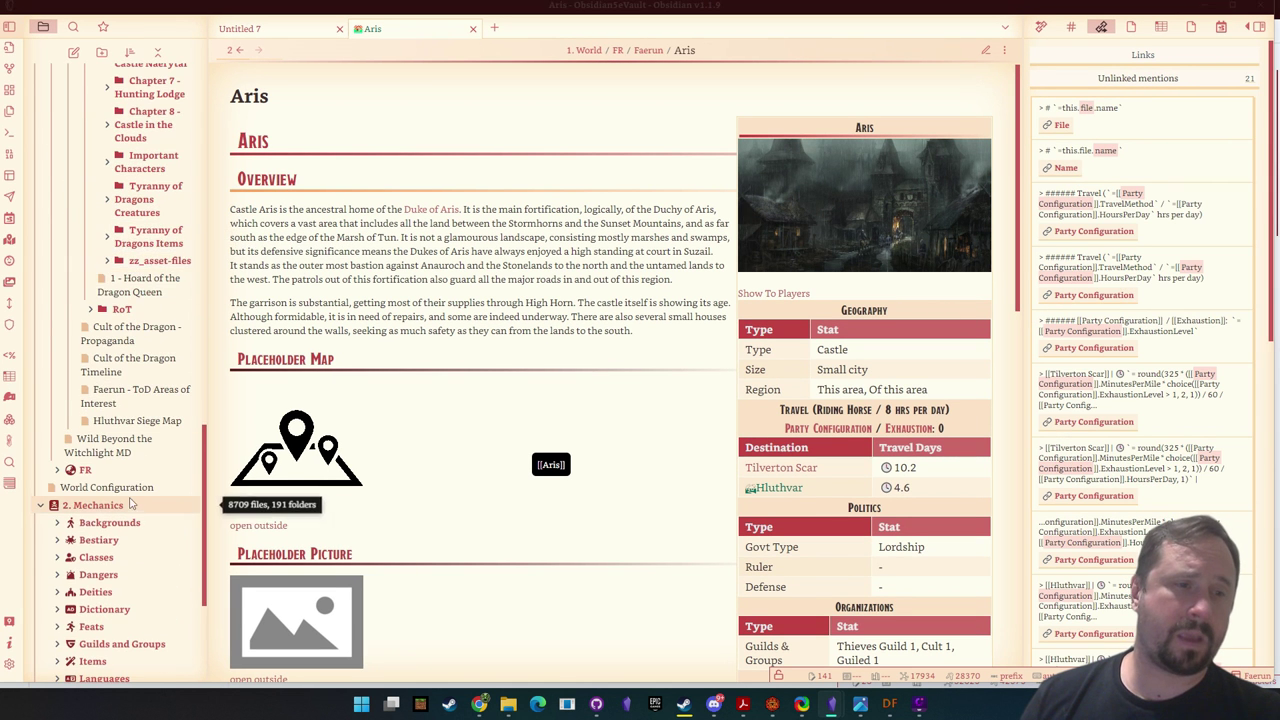
click(90, 614)
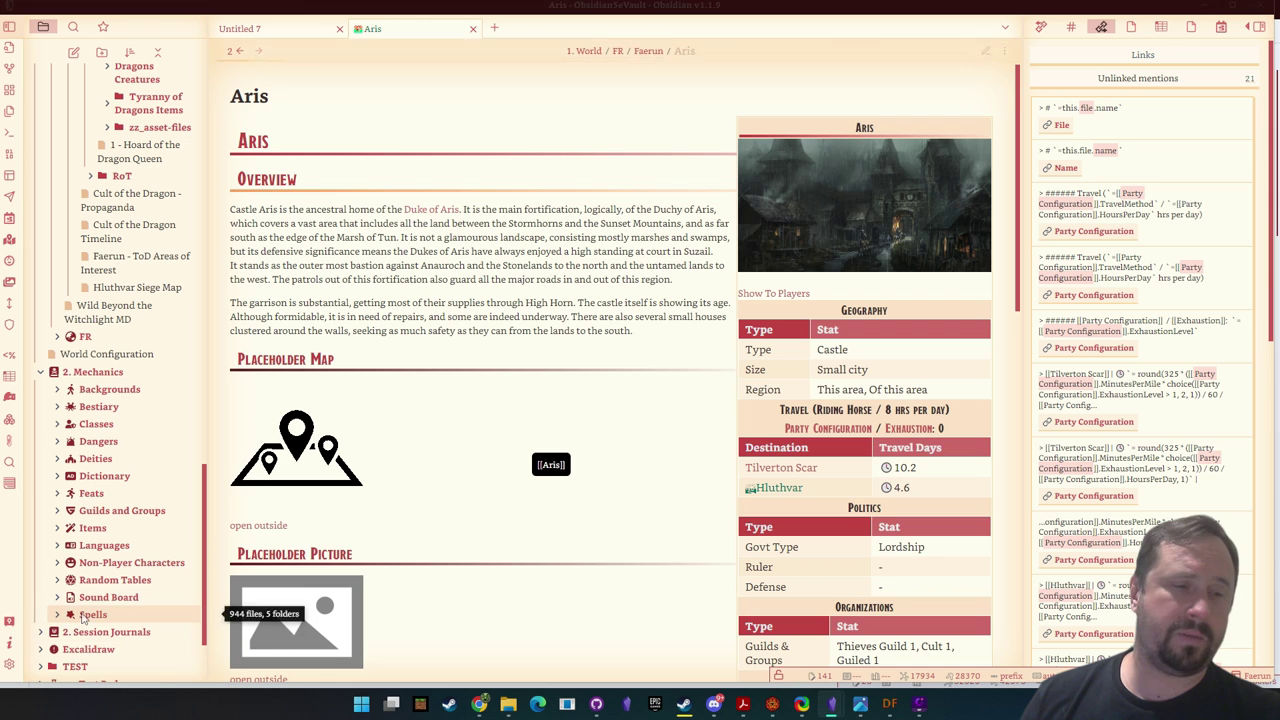
click(988, 52)
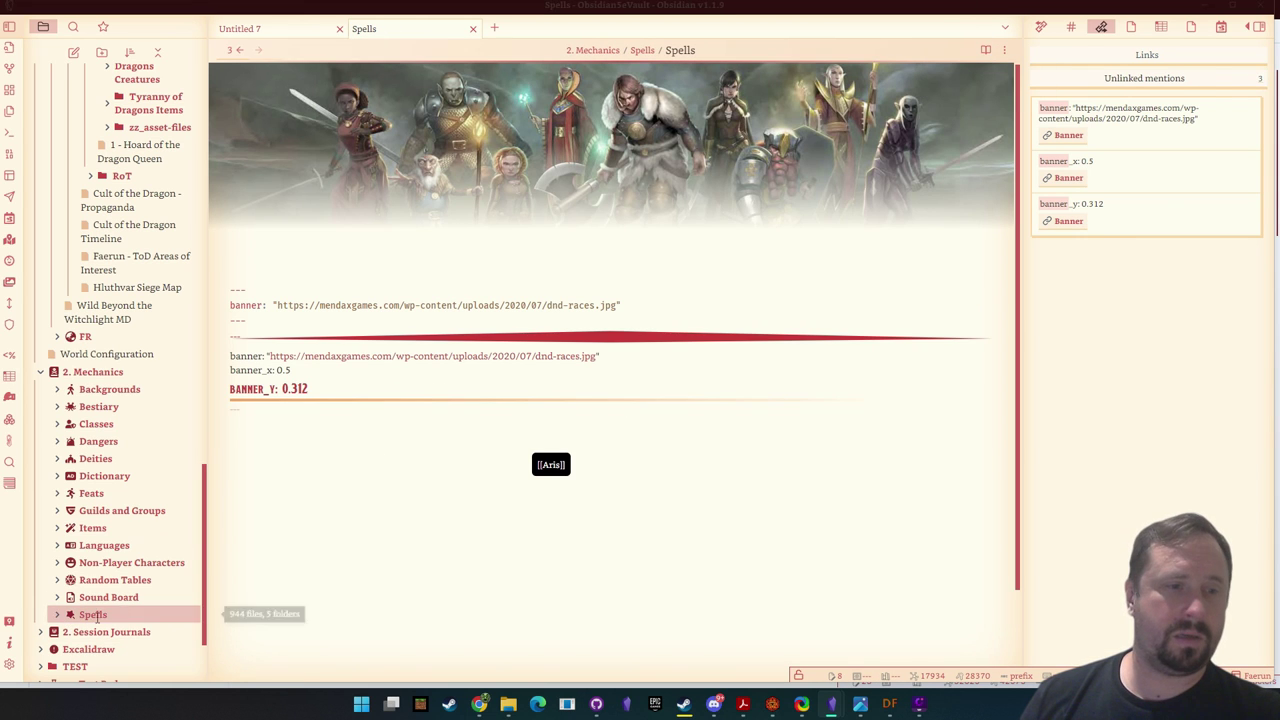
Step: Open the Acid Splash note from the PHB folder under Spells in editing view to show its spell front matter
click(57, 614)
scroll(90, 500, down, 3)
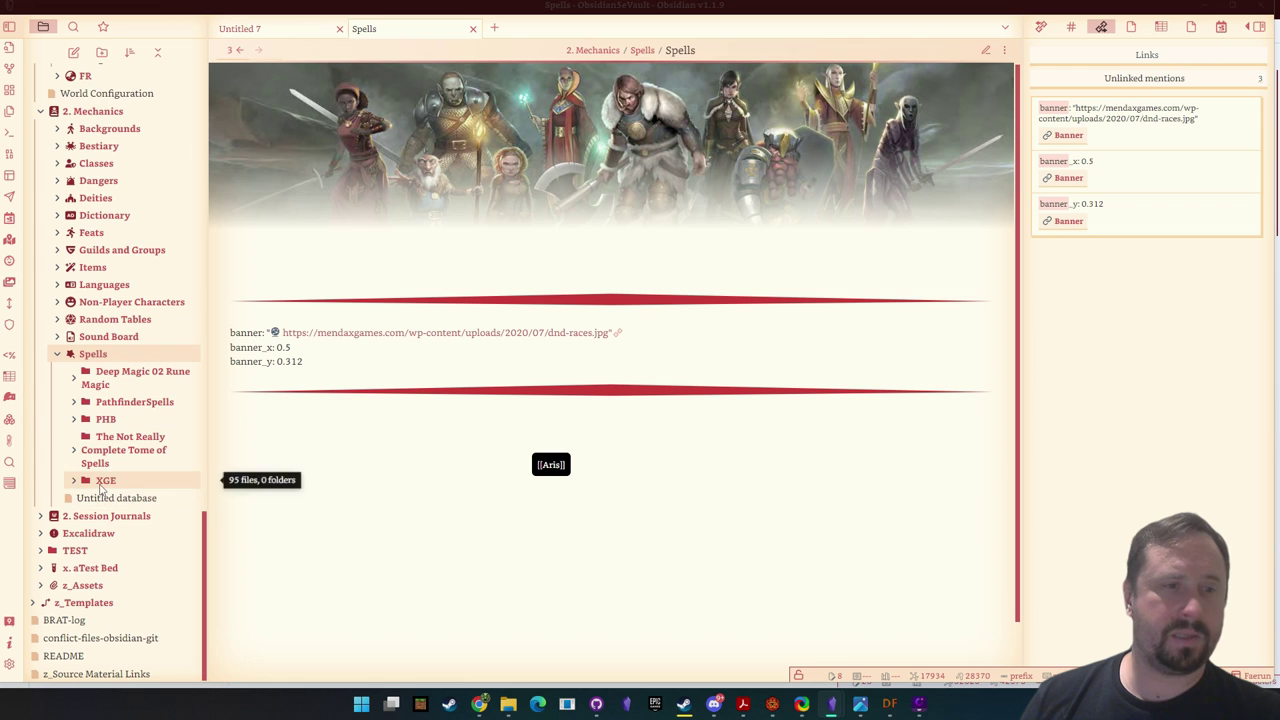
click(104, 420)
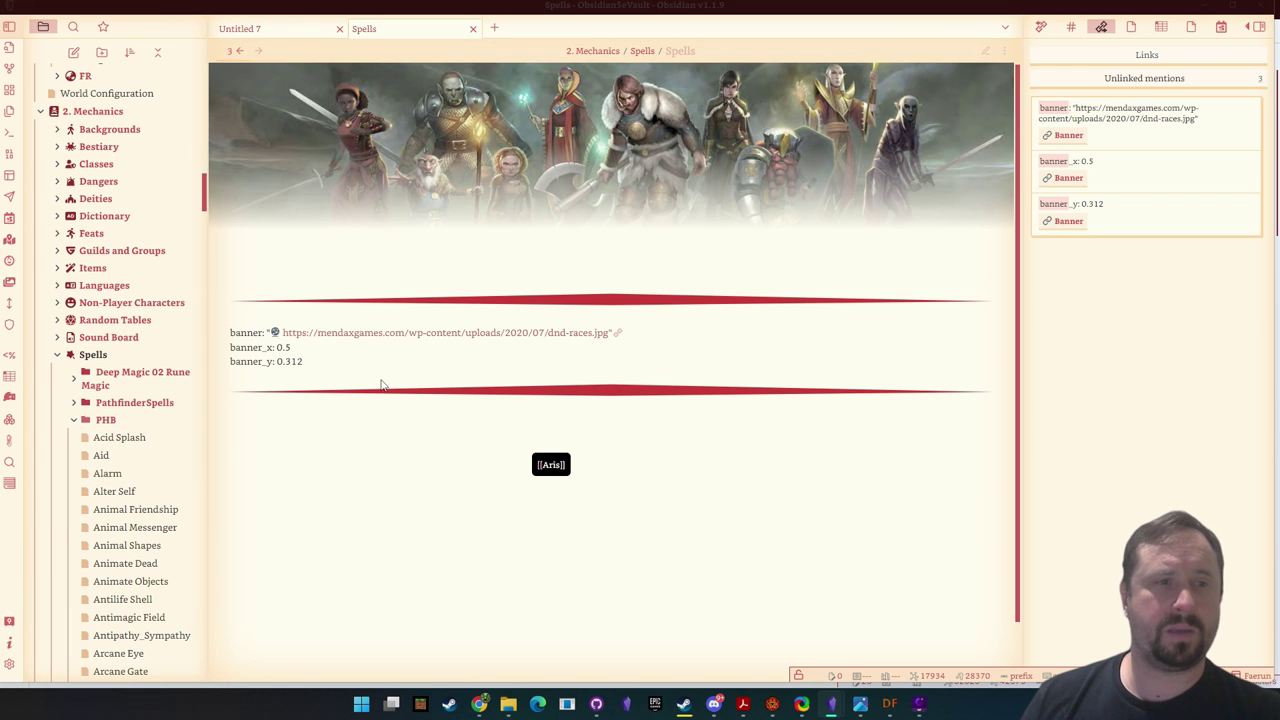
click(105, 420)
click(105, 420)
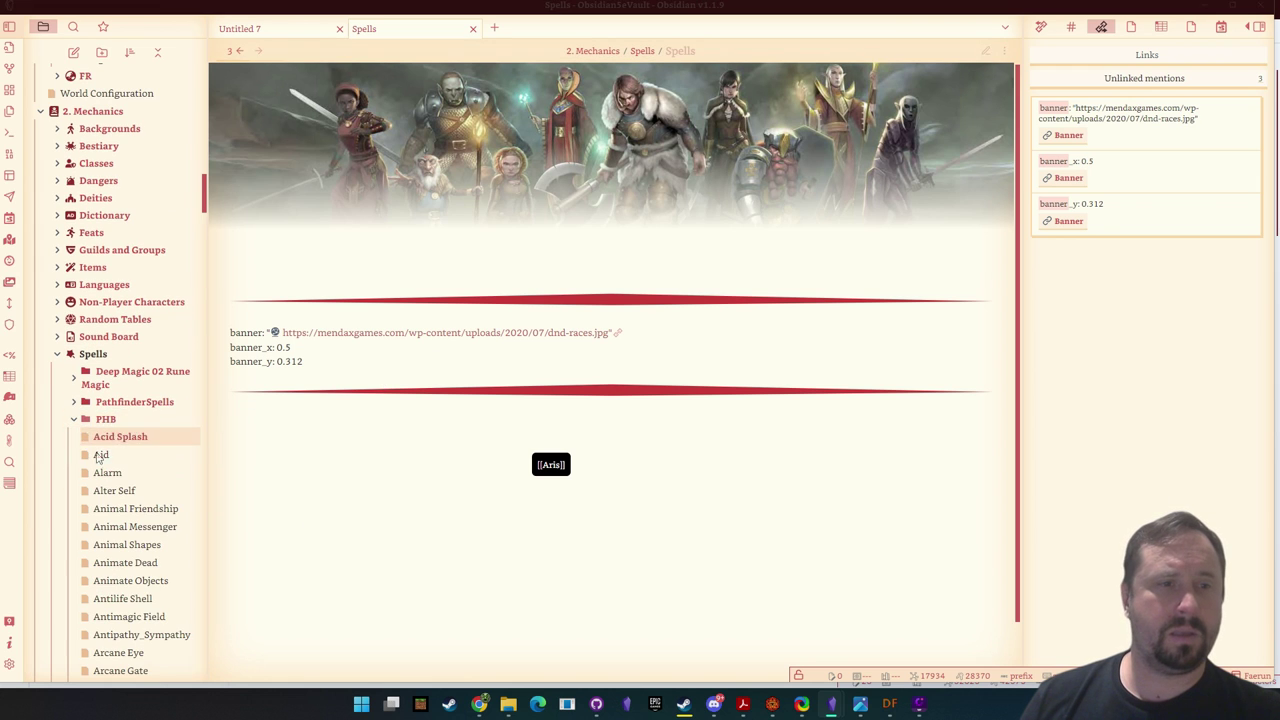
click(985, 49)
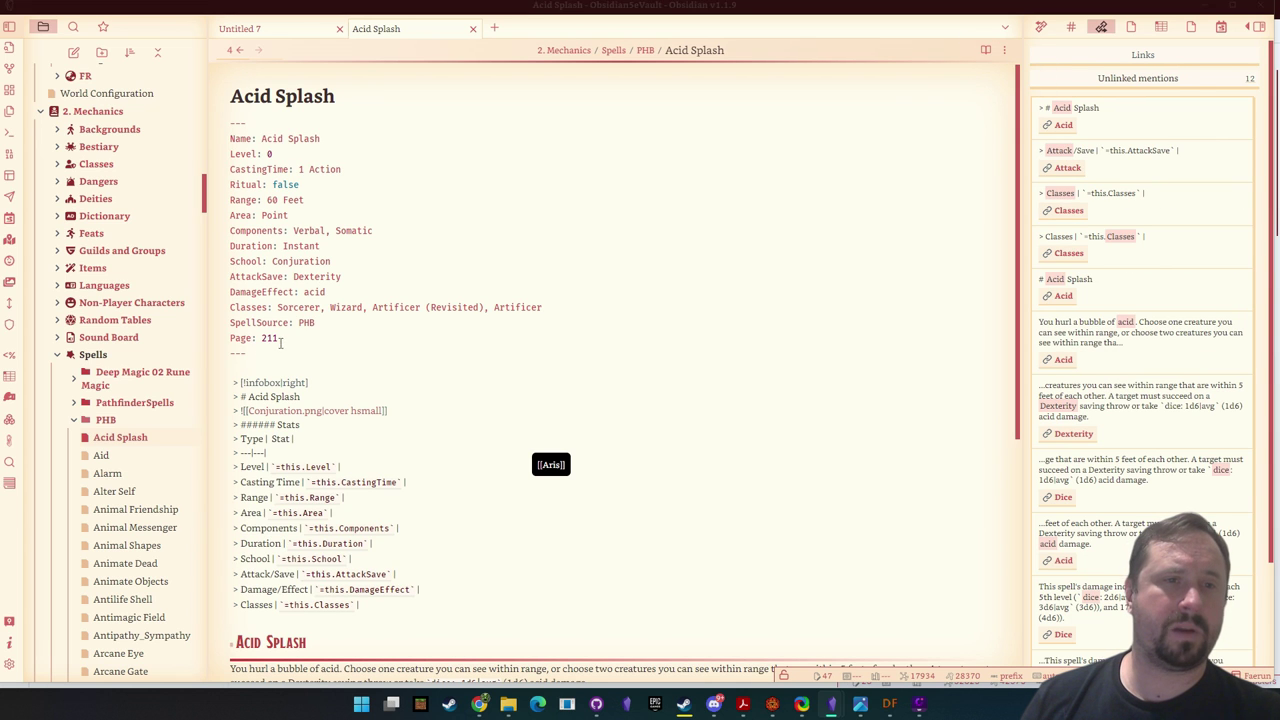
Step: Copy Acid Splash's front matter properties into the PHB folder note below its ccard block, leaving out the --- lines
drag(257, 360, 226, 70)
key(ctrl+c)
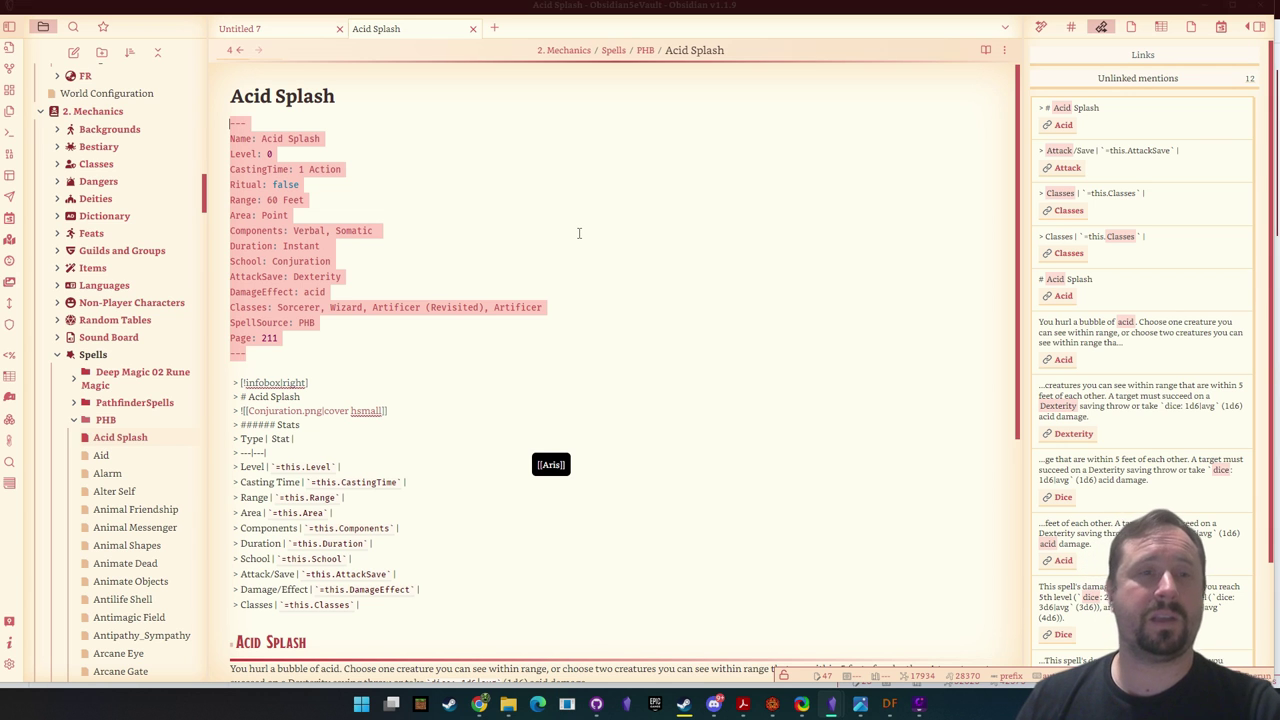
scroll(738, 294, down, 4)
scroll(738, 294, up, 4)
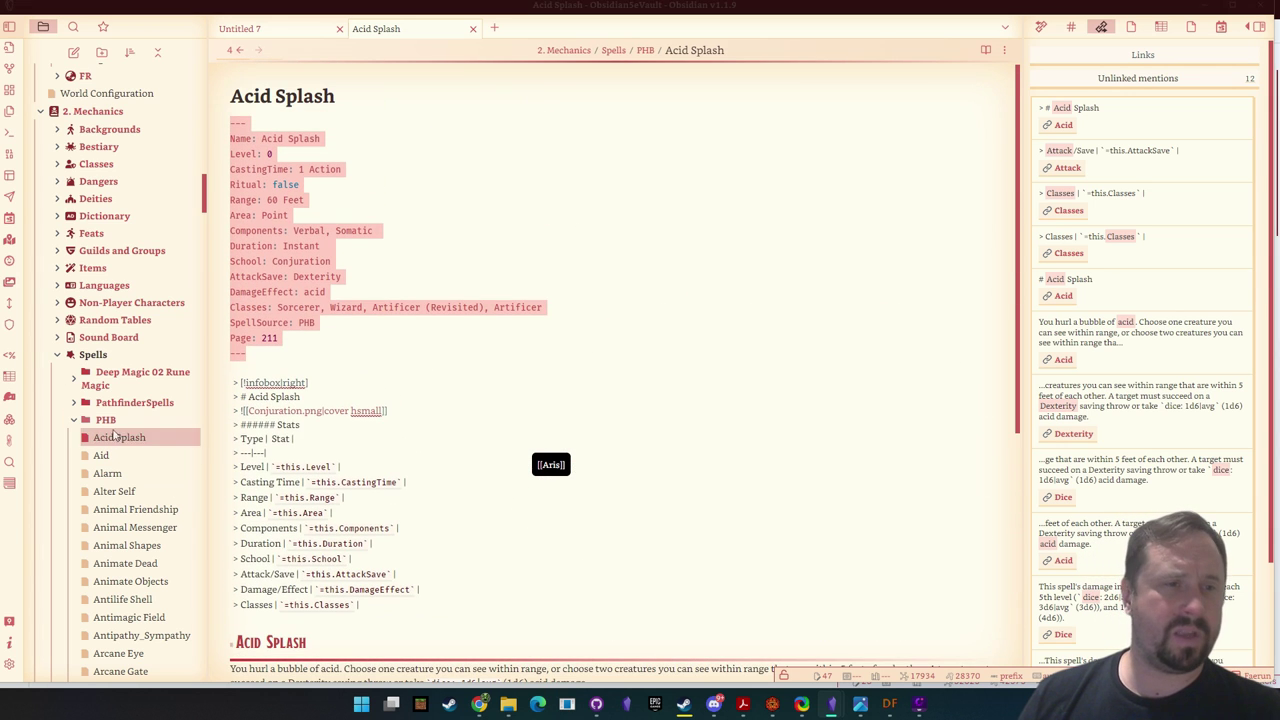
click(105, 420)
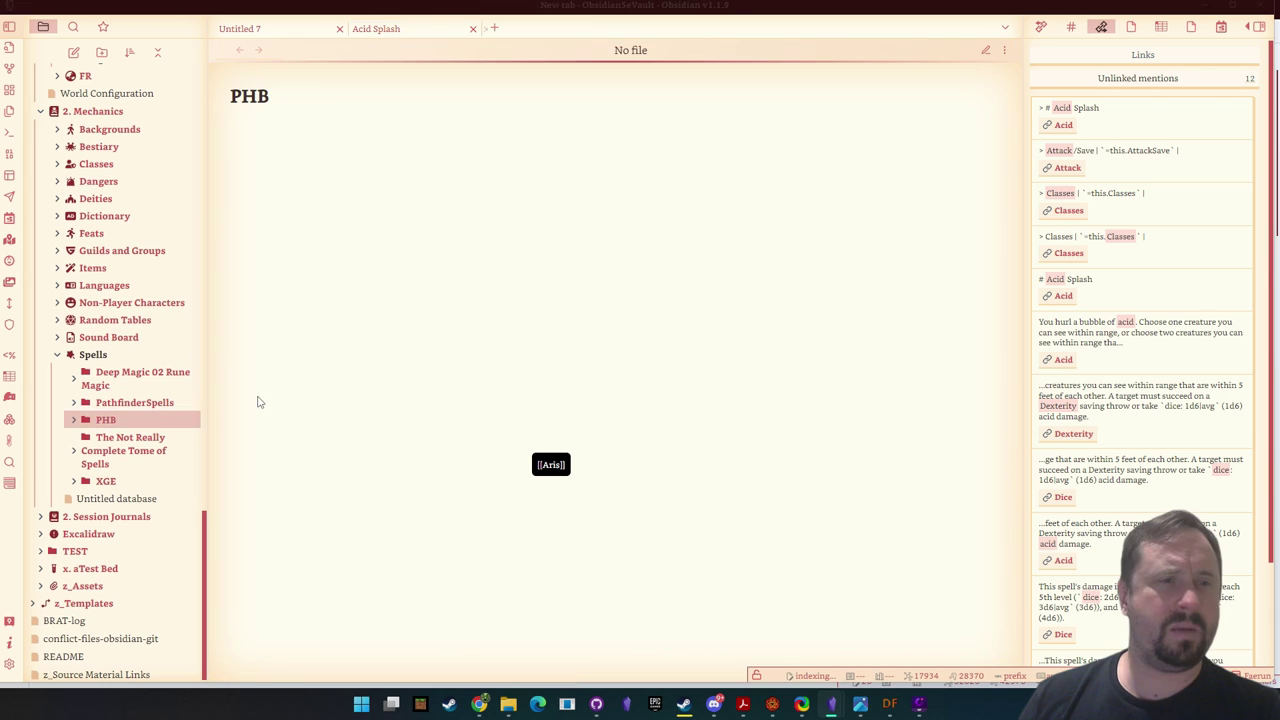
click(986, 50)
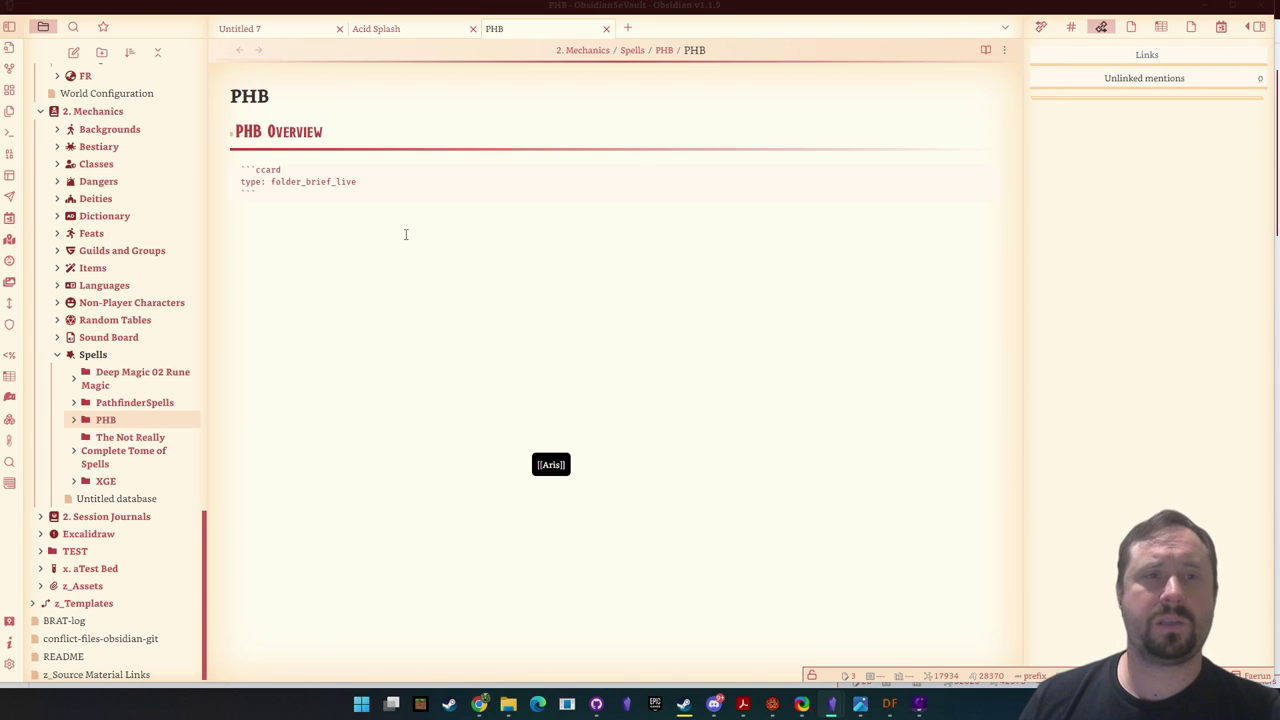
key(ctrl+v)
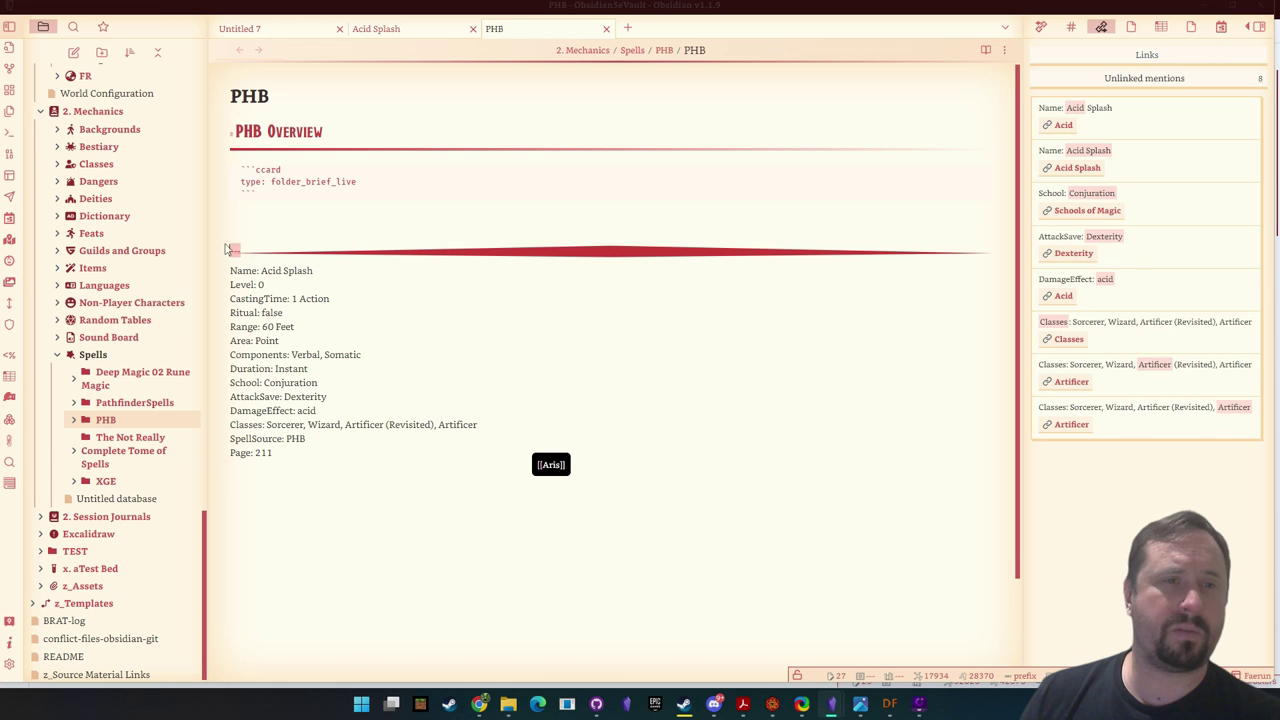
Step: Replace the PHB note's ccard block with the #Tag3 Dataview table query from the other vault's Front Matter (YAML) and Tags note
click(298, 219)
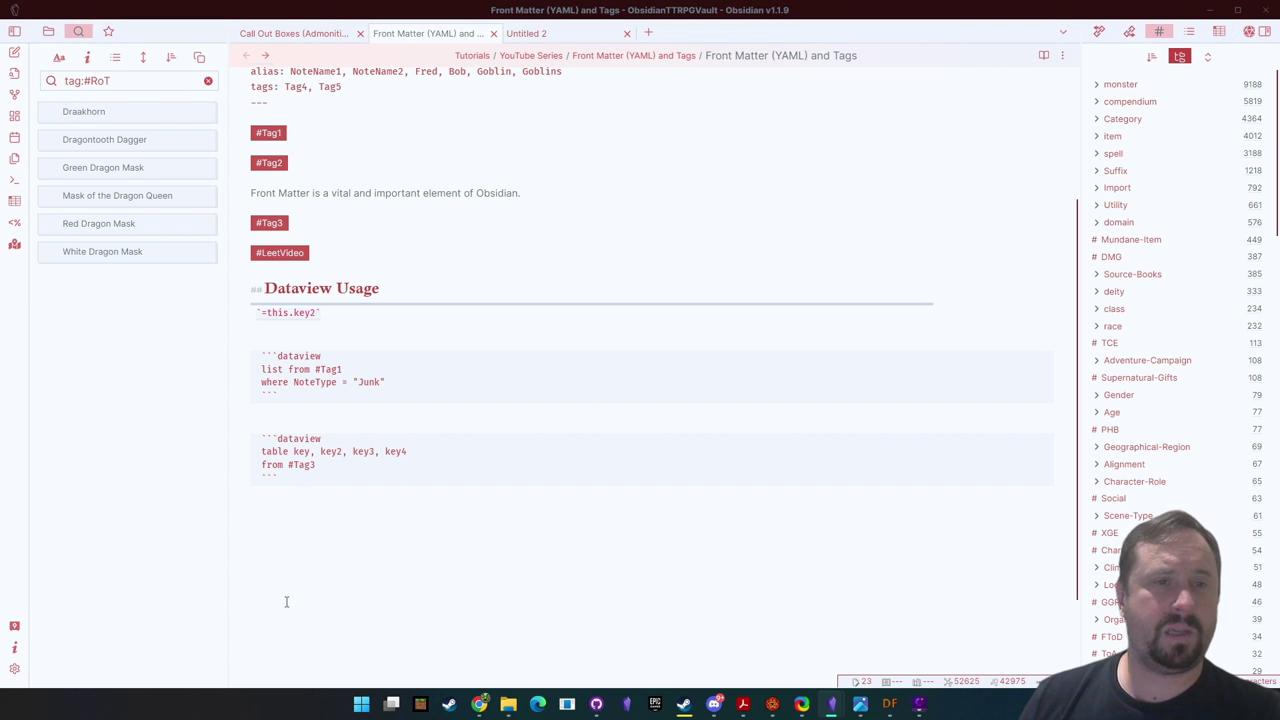
click(1211, 10)
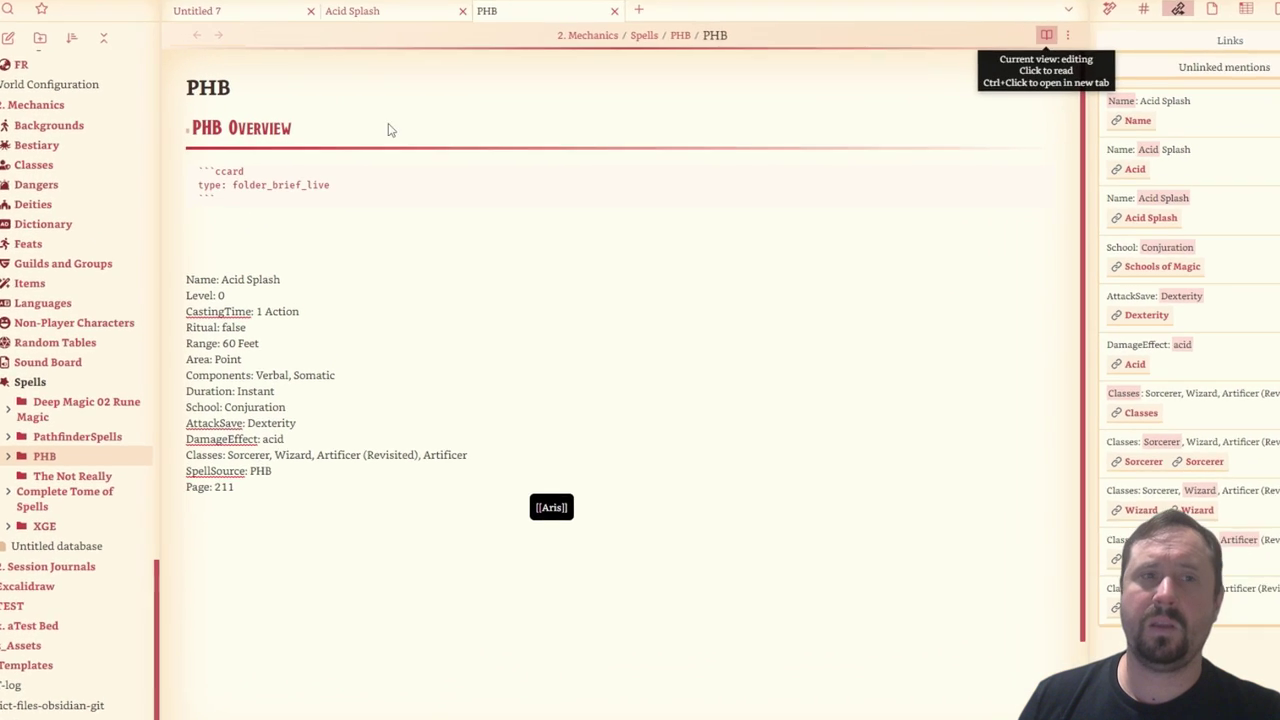
click(987, 49)
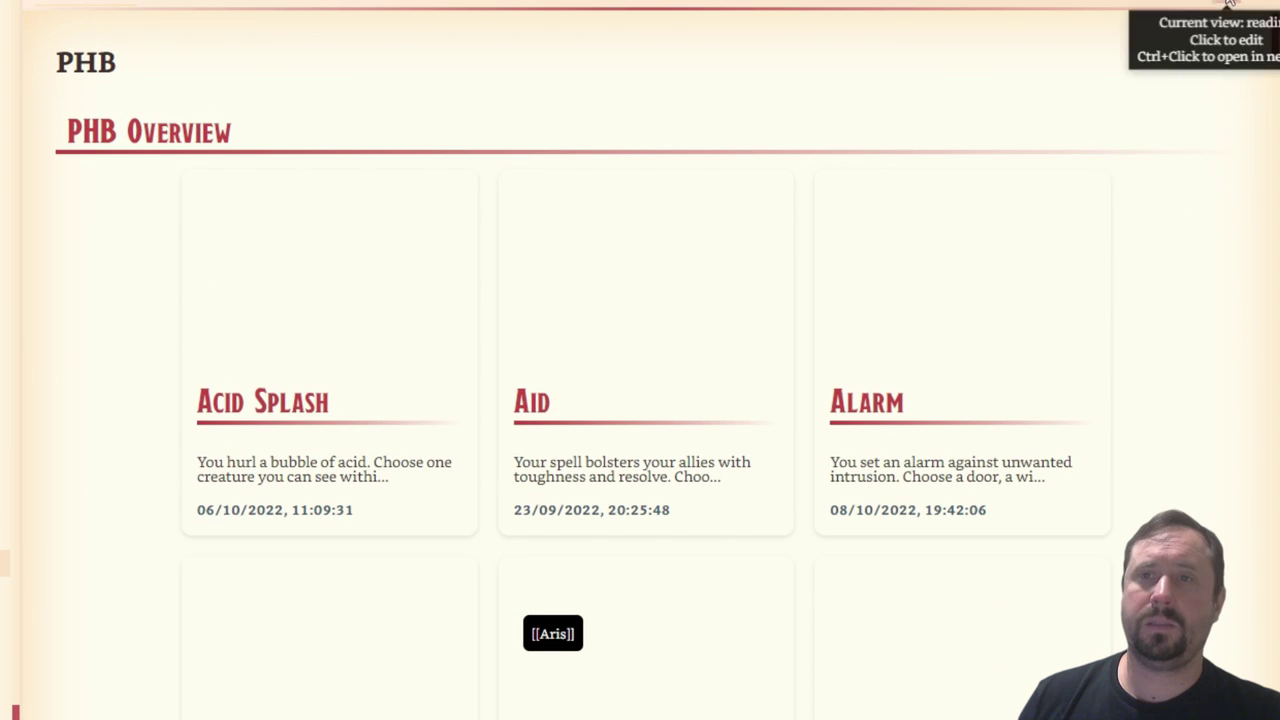
click(1262, 6)
text(```dataview table key, key2, key3, key4 from #Tag3 ```)
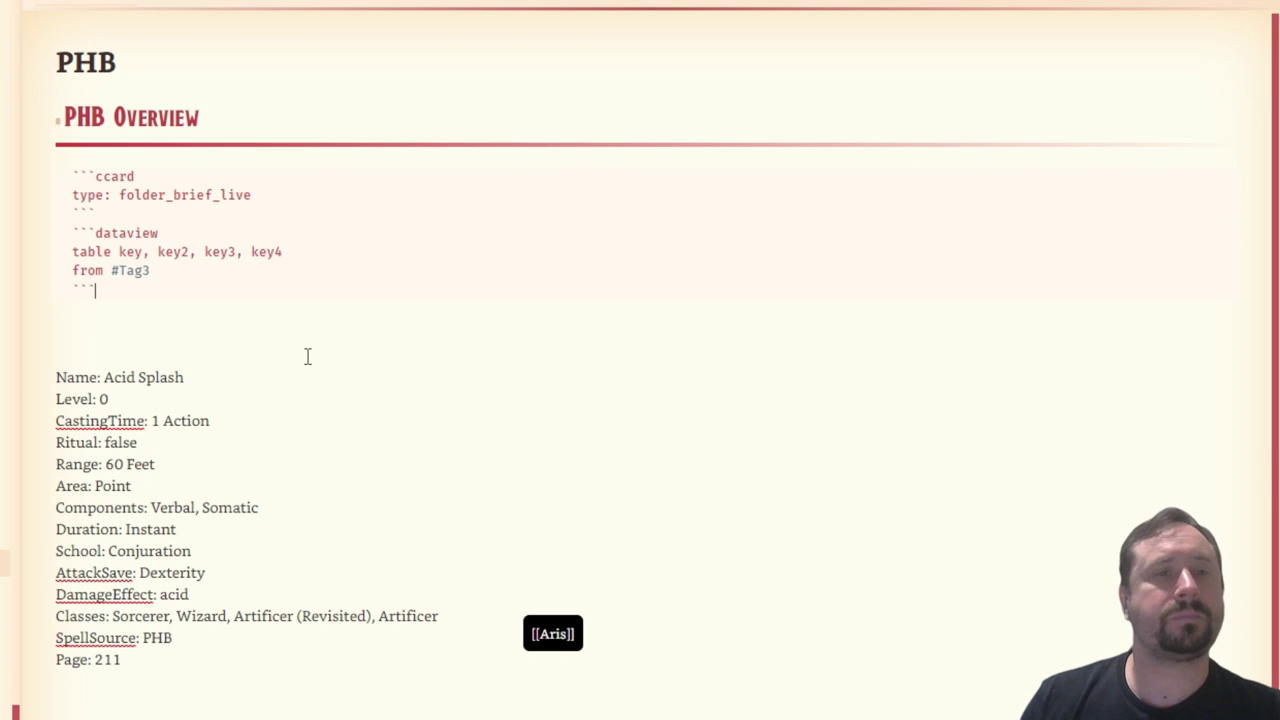
drag(99, 214, 46, 177)
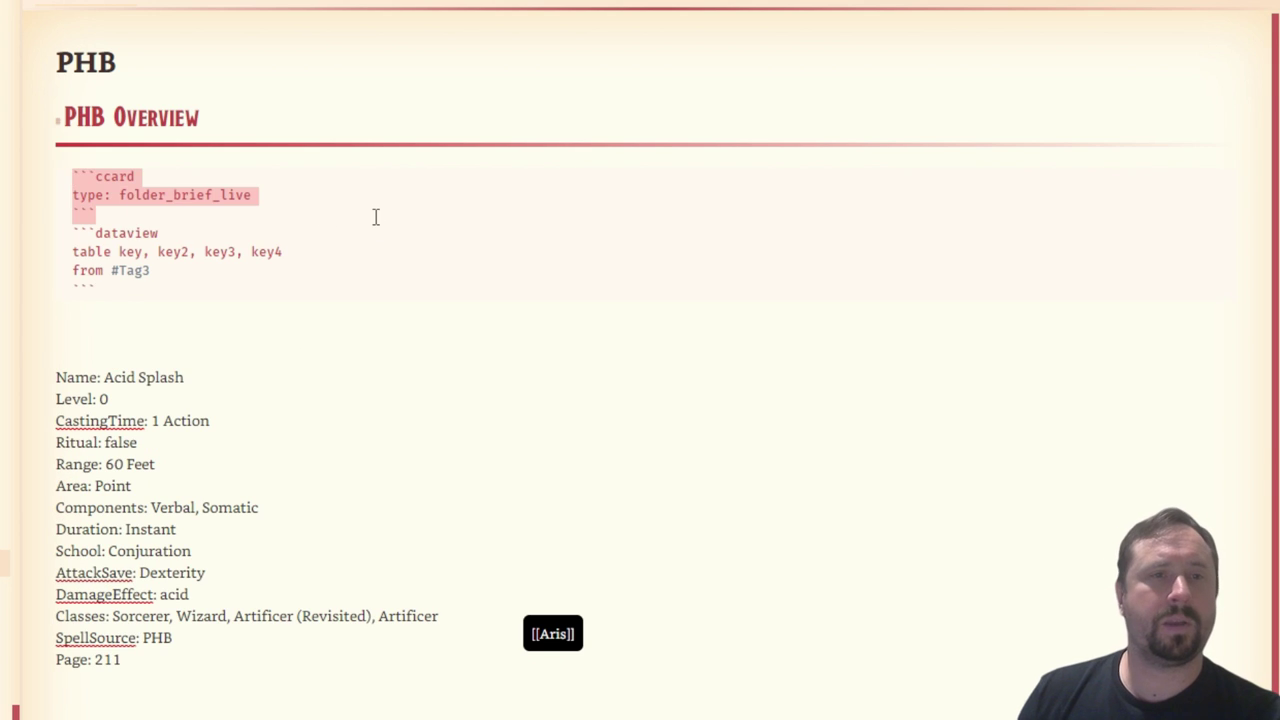
key(BackSpace)
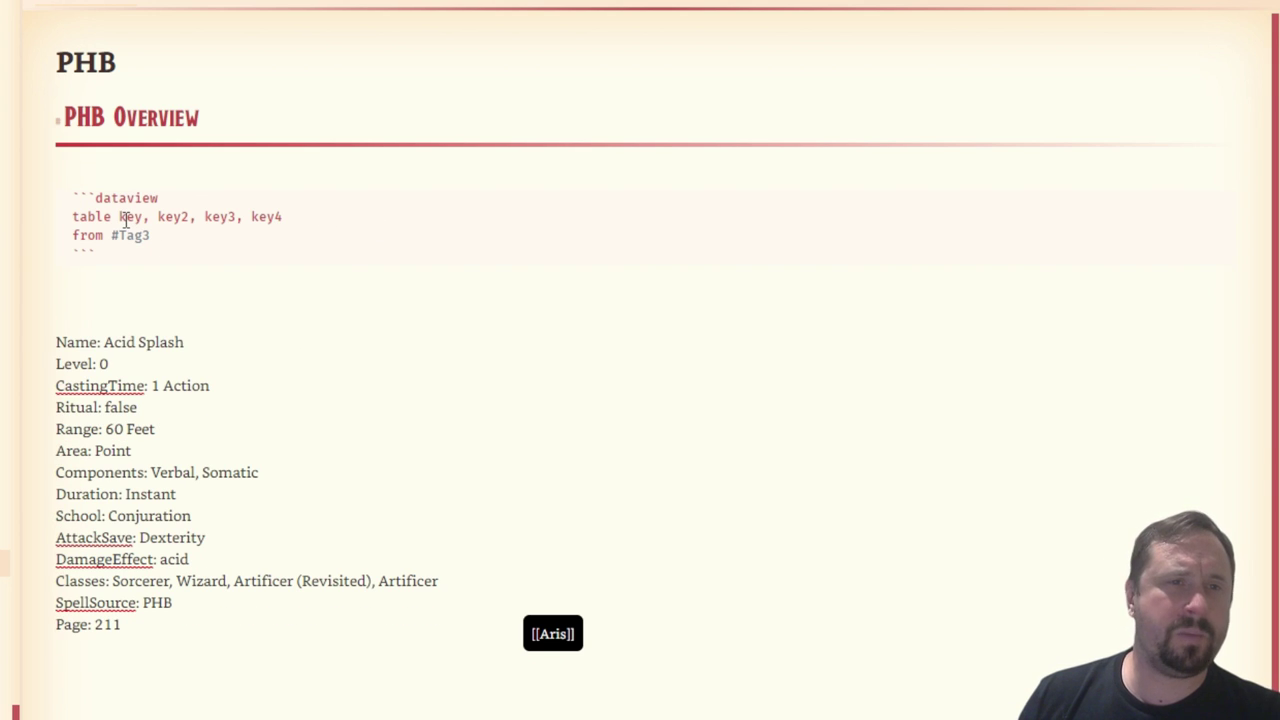
Step: Replace key and key2 in the PHB table query with the property names Name and Level from the pasted list
double_click(86, 342)
key(ctrl+c)
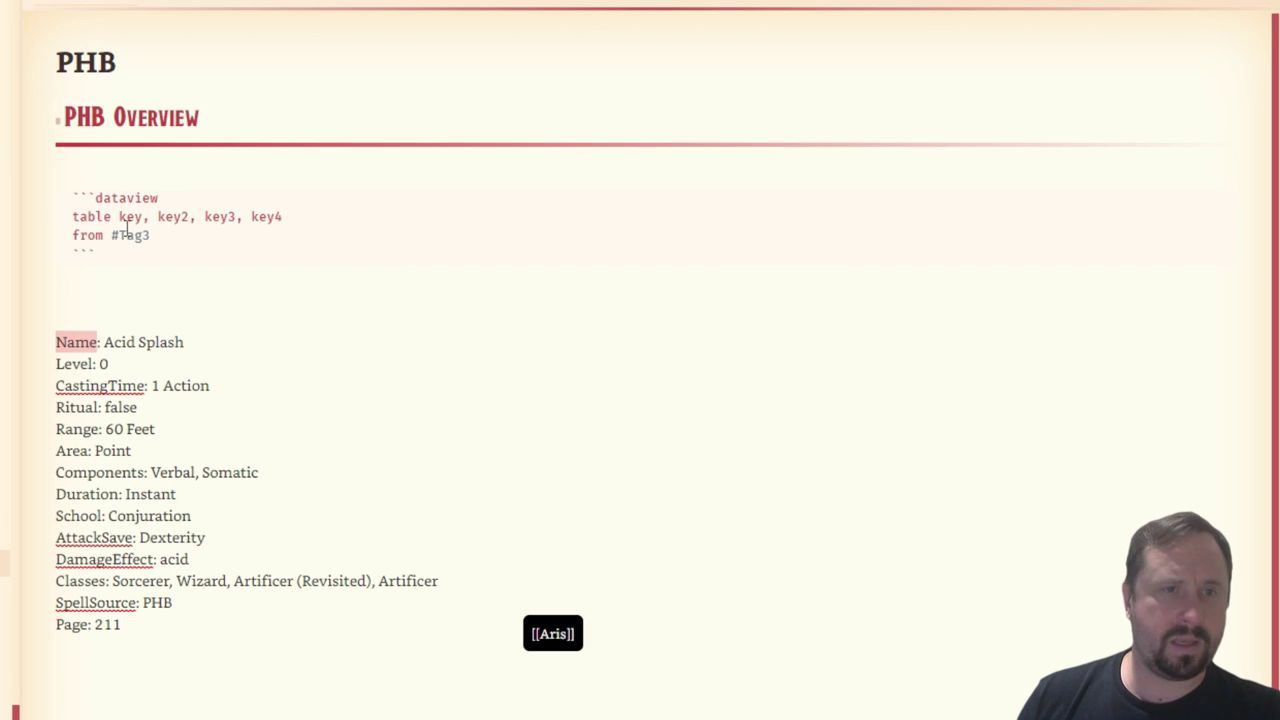
double_click(127, 216)
key(ctrl+v)
click(300, 429)
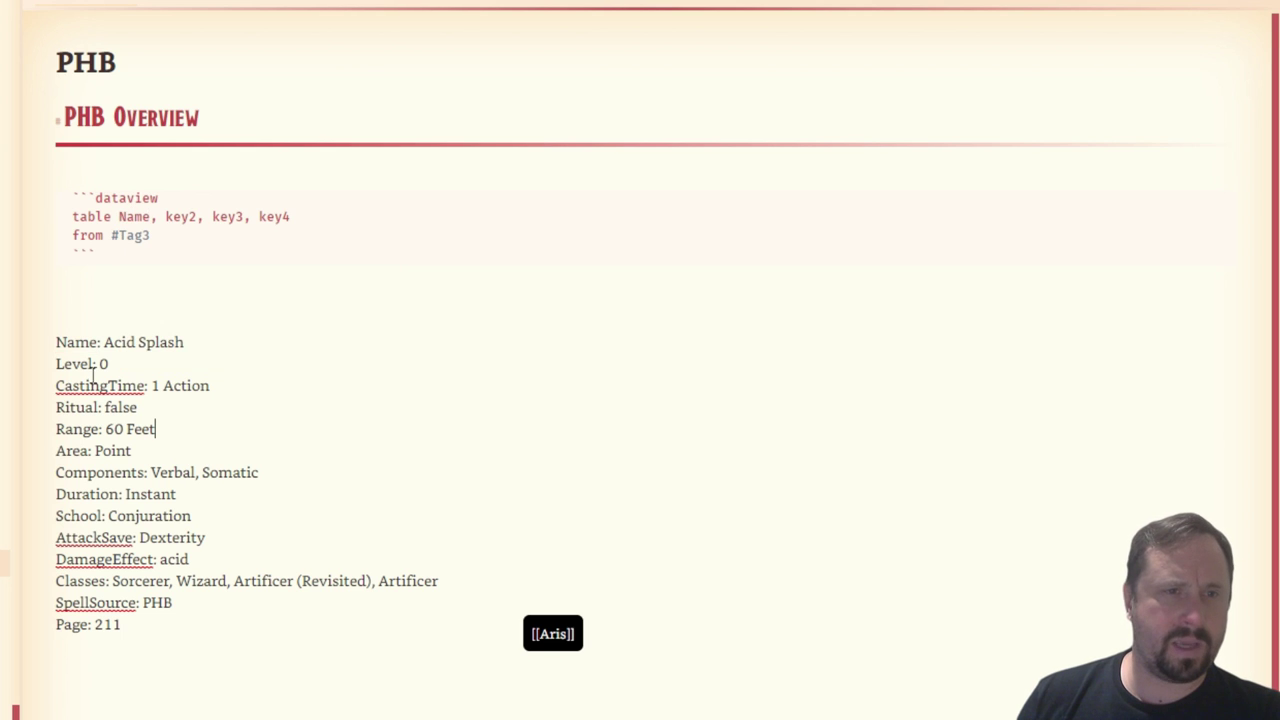
double_click(85, 363)
key(ctrl+c)
double_click(180, 216)
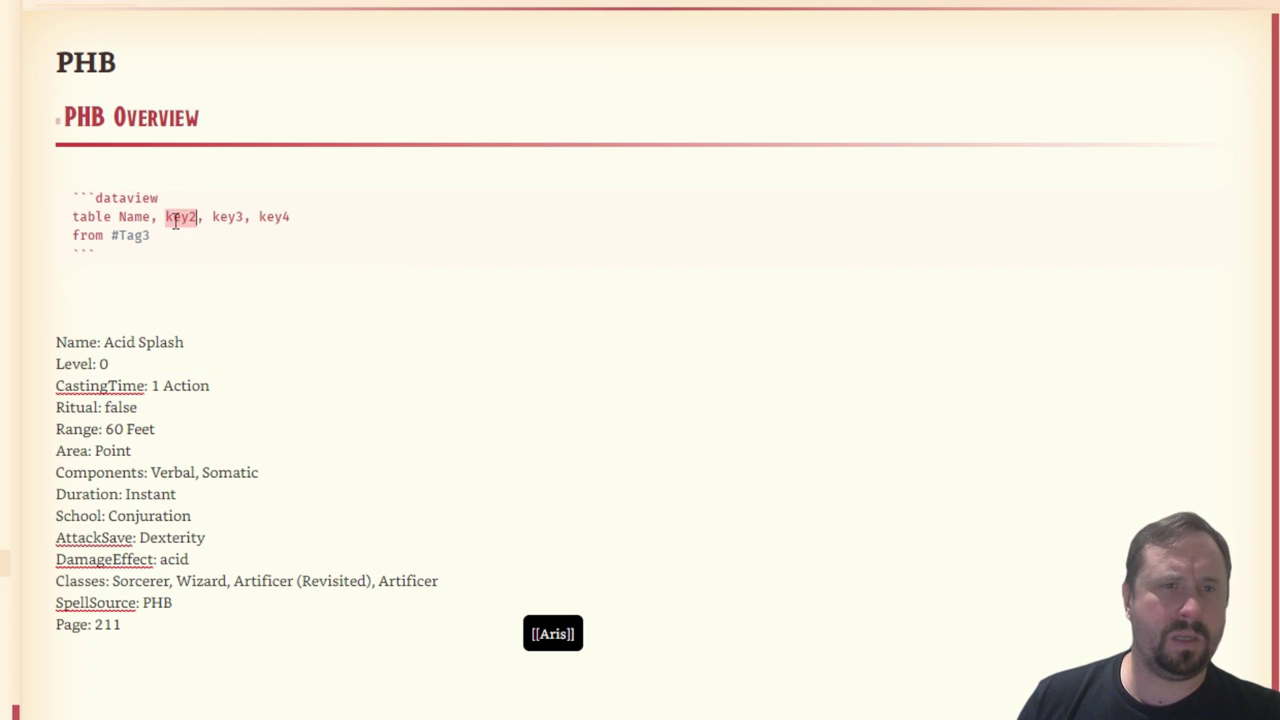
key(ctrl+v)
Step: Replace key3 and key4 in the PHB table query with the property names CastingTime and Range
double_click(112, 386)
key(ctrl+c)
double_click(234, 216)
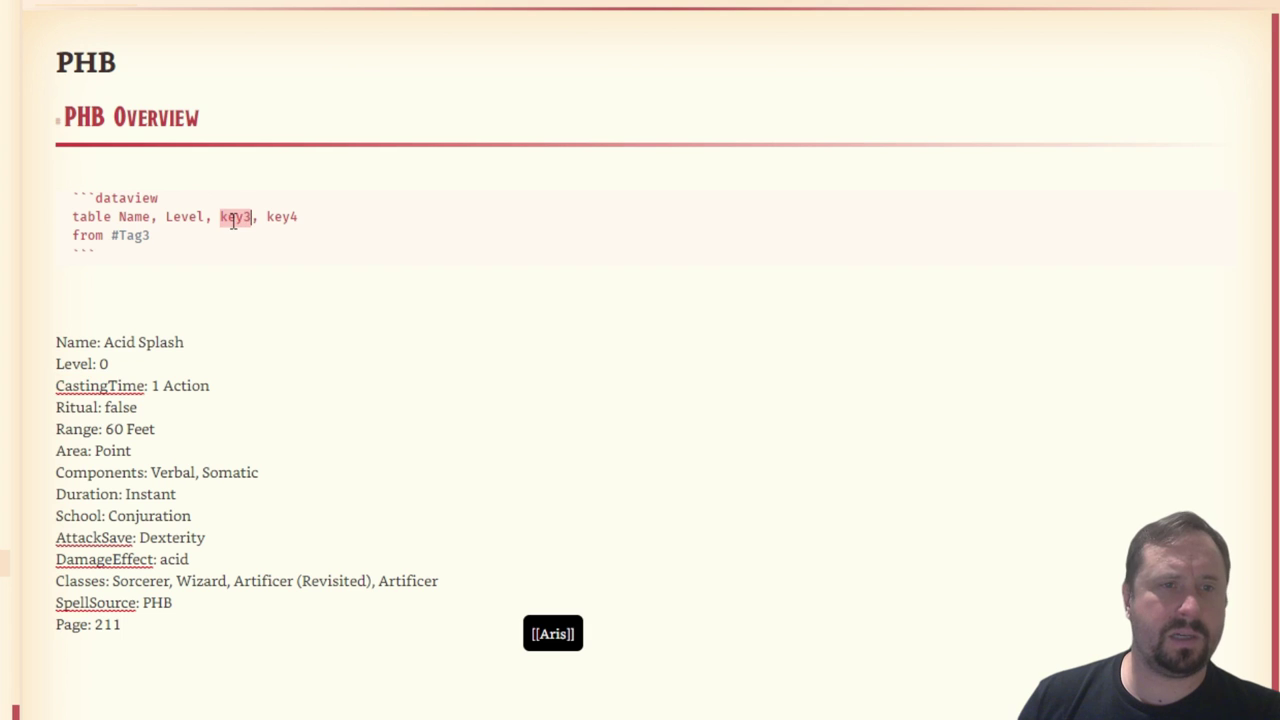
key(ctrl+v)
double_click(77, 429)
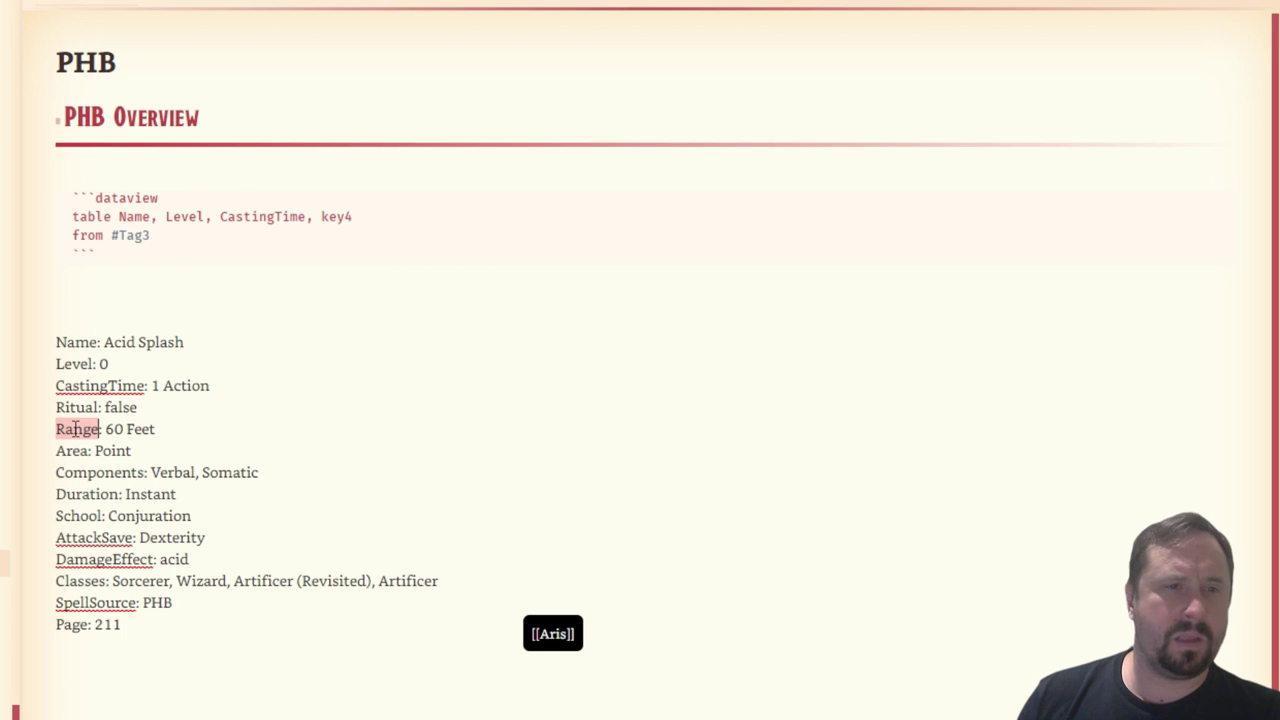
key(ctrl+c)
double_click(330, 216)
key(ctrl+v)
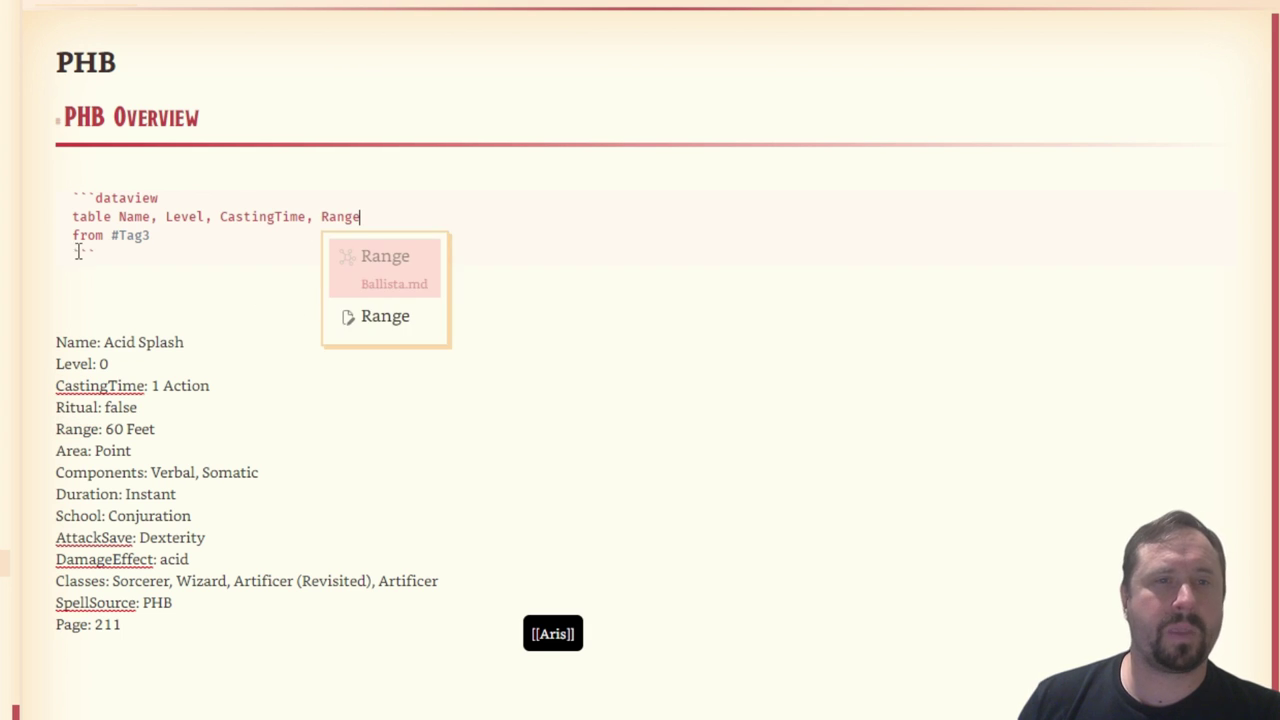
Step: Replace the query's from #Tag3 line with where NoteType = "Junk", copied from the other vault's Front Matter (YAML) and Tags note
click(155, 243)
key(shift+Home)
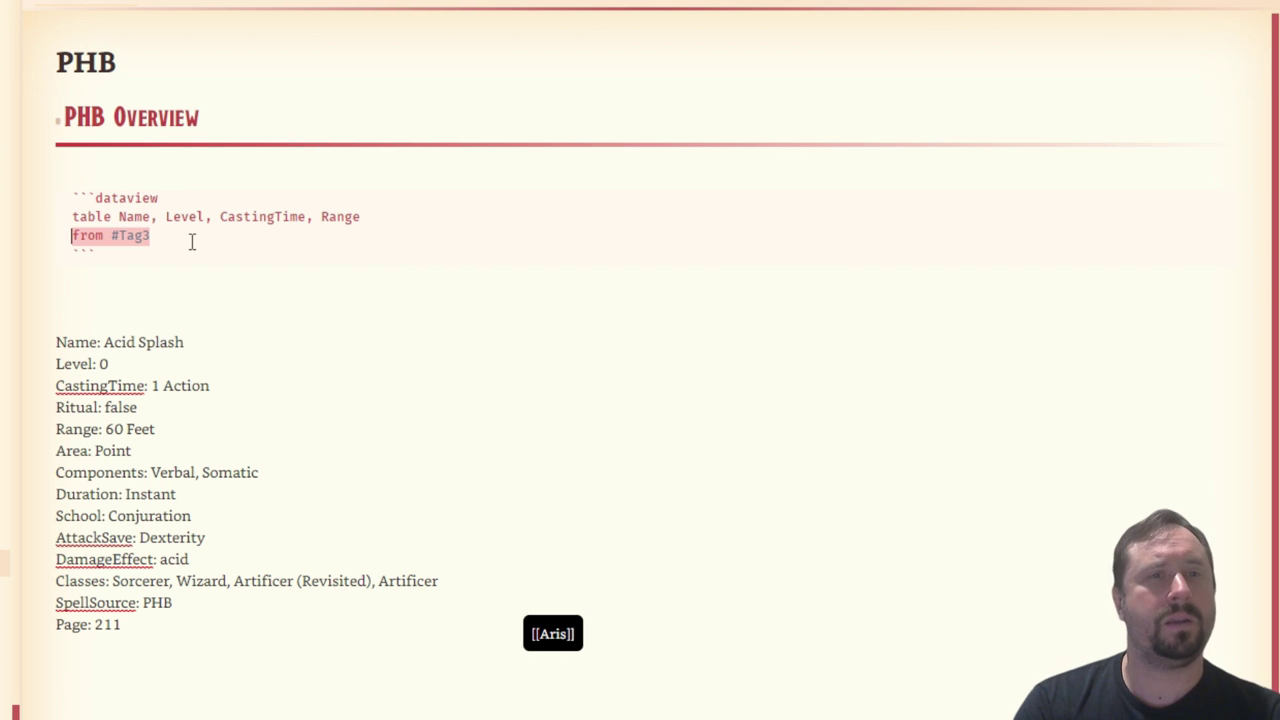
key(End)
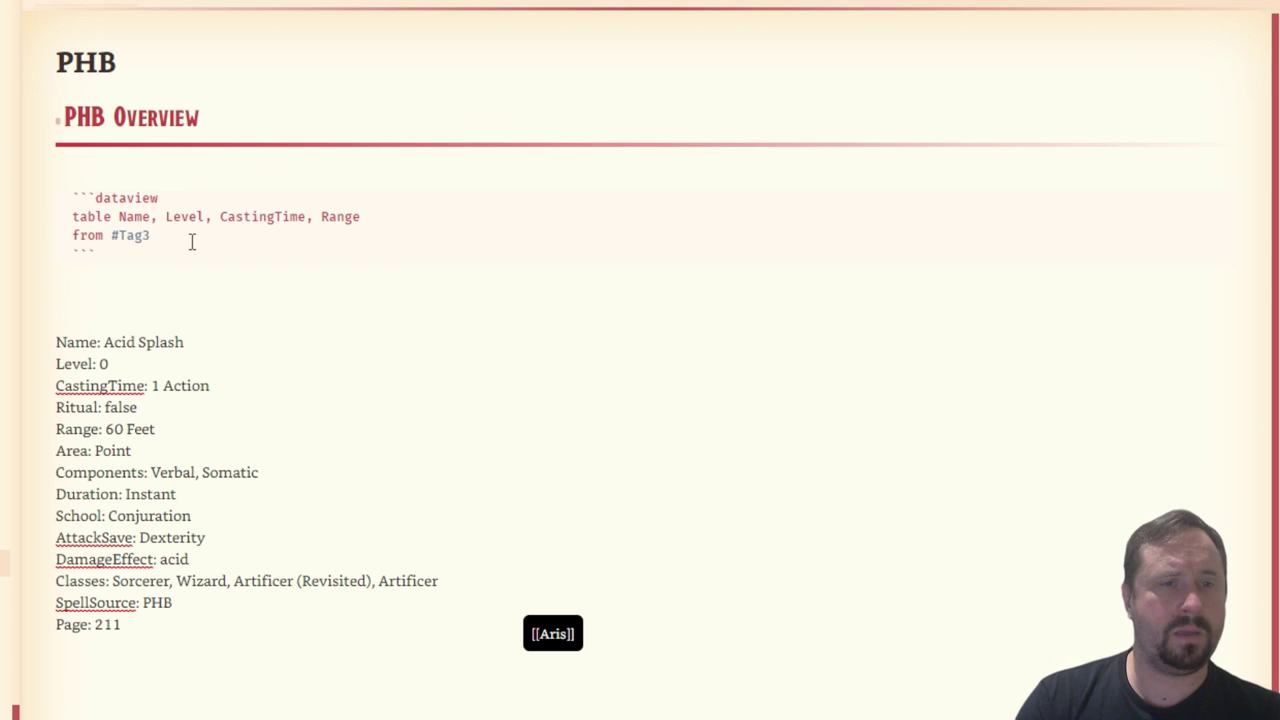
key(shift+Home)
key(BackSpace)
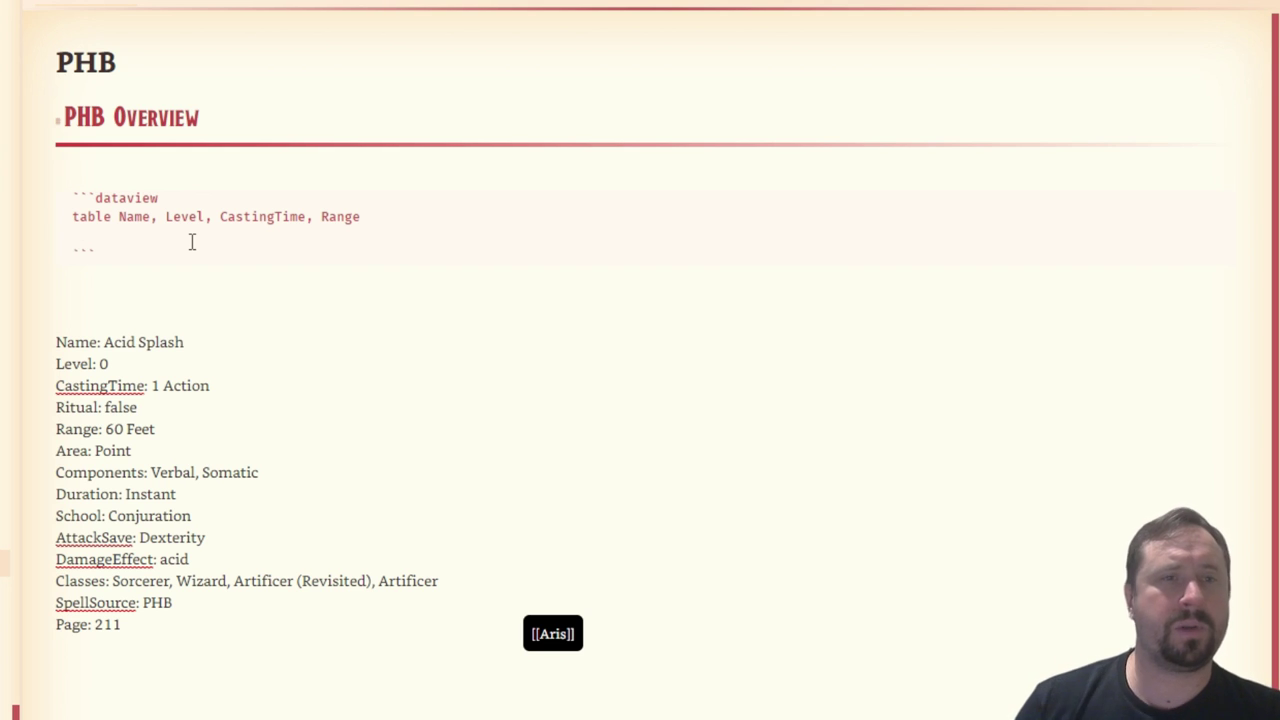
click(857, 665)
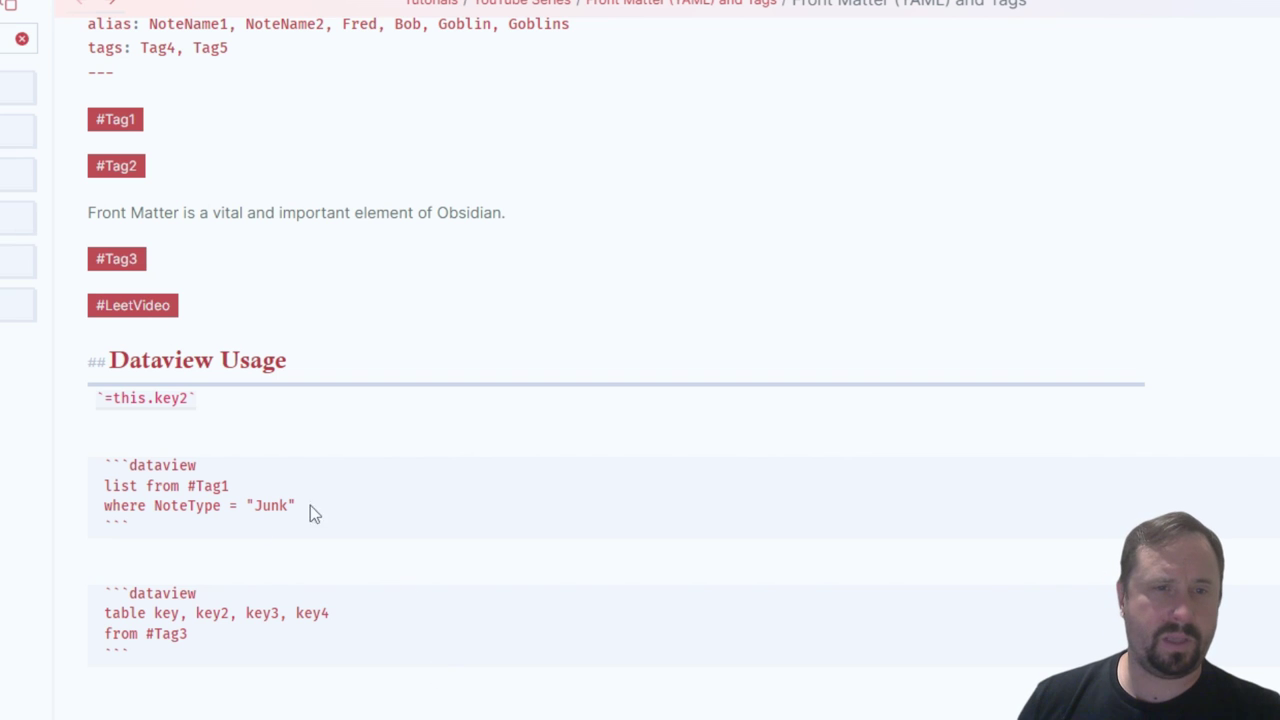
drag(305, 506, 50, 502)
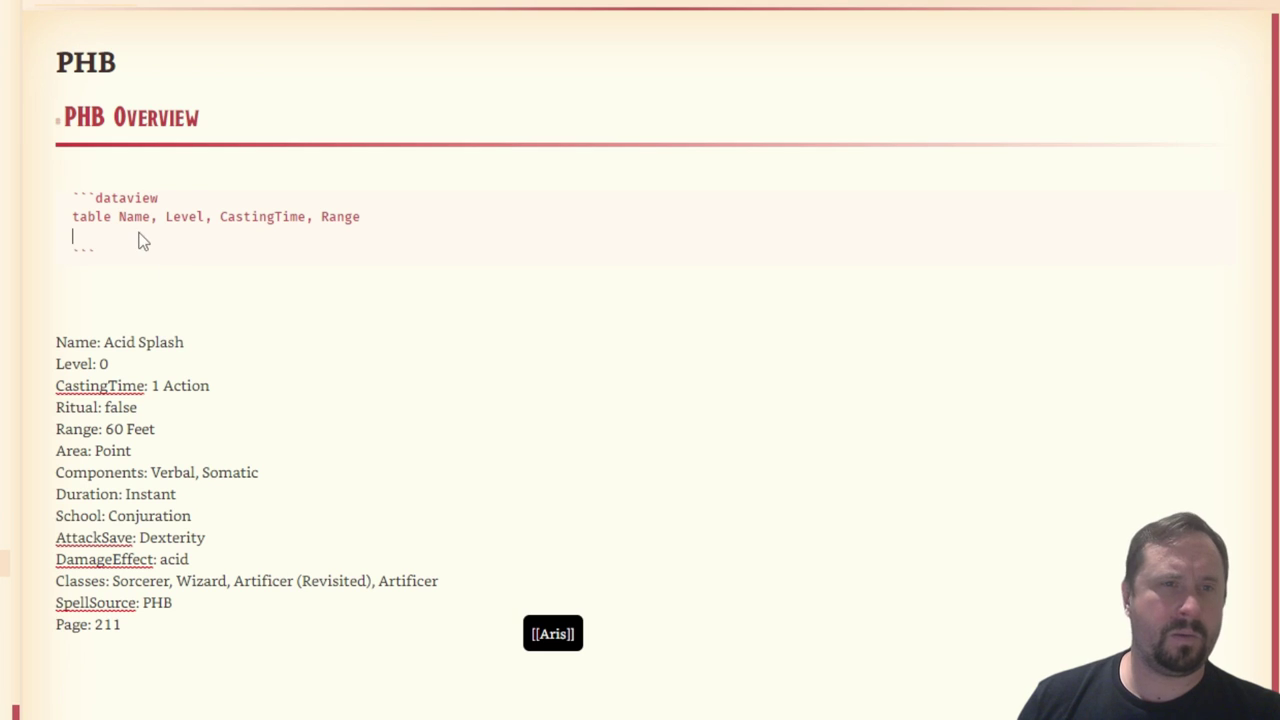
key(ctrl+v)
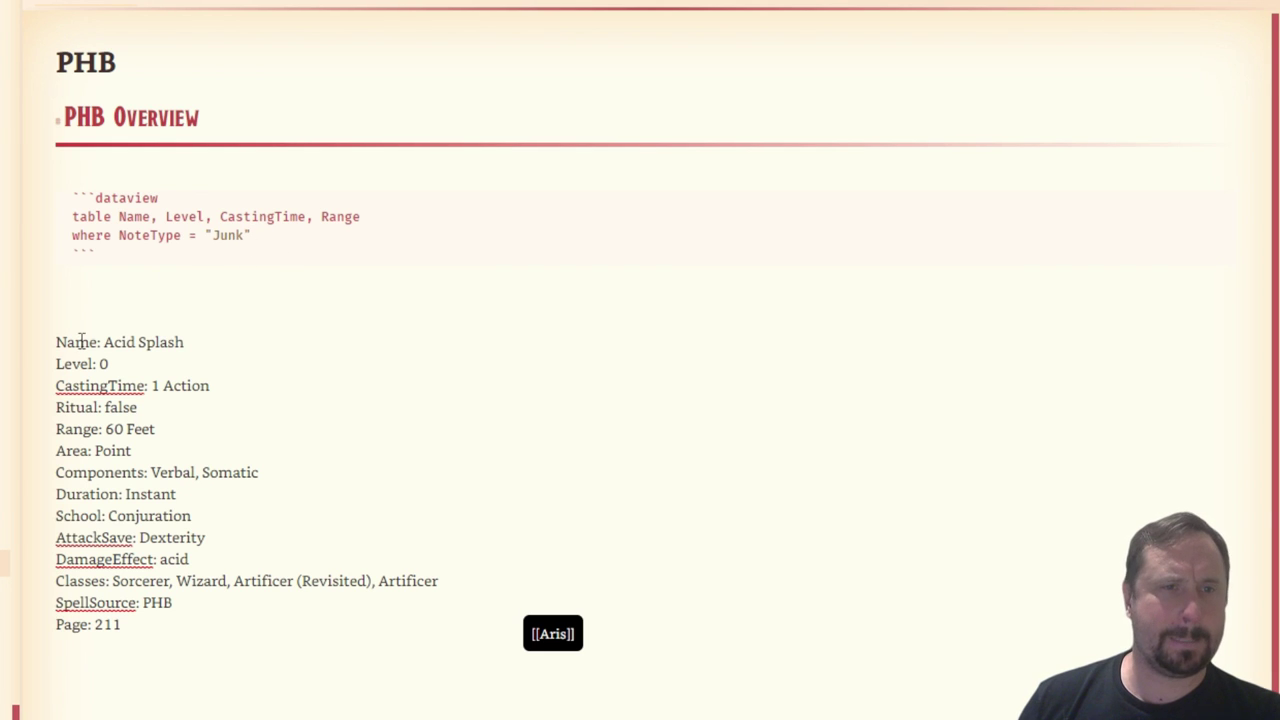
Step: Change the PHB query's condition to where SpellSource = "PHB"
double_click(100, 603)
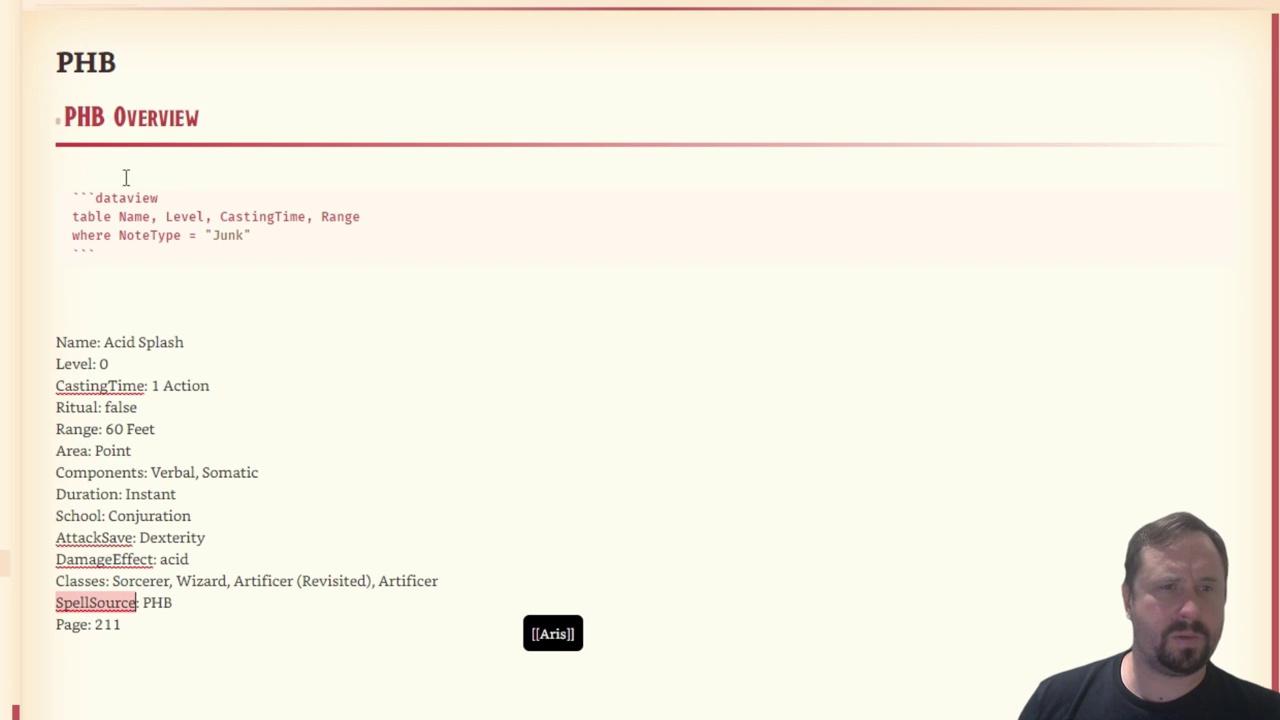
click(151, 232)
double_click(151, 232)
key(ctrl+v)
double_click(238, 234)
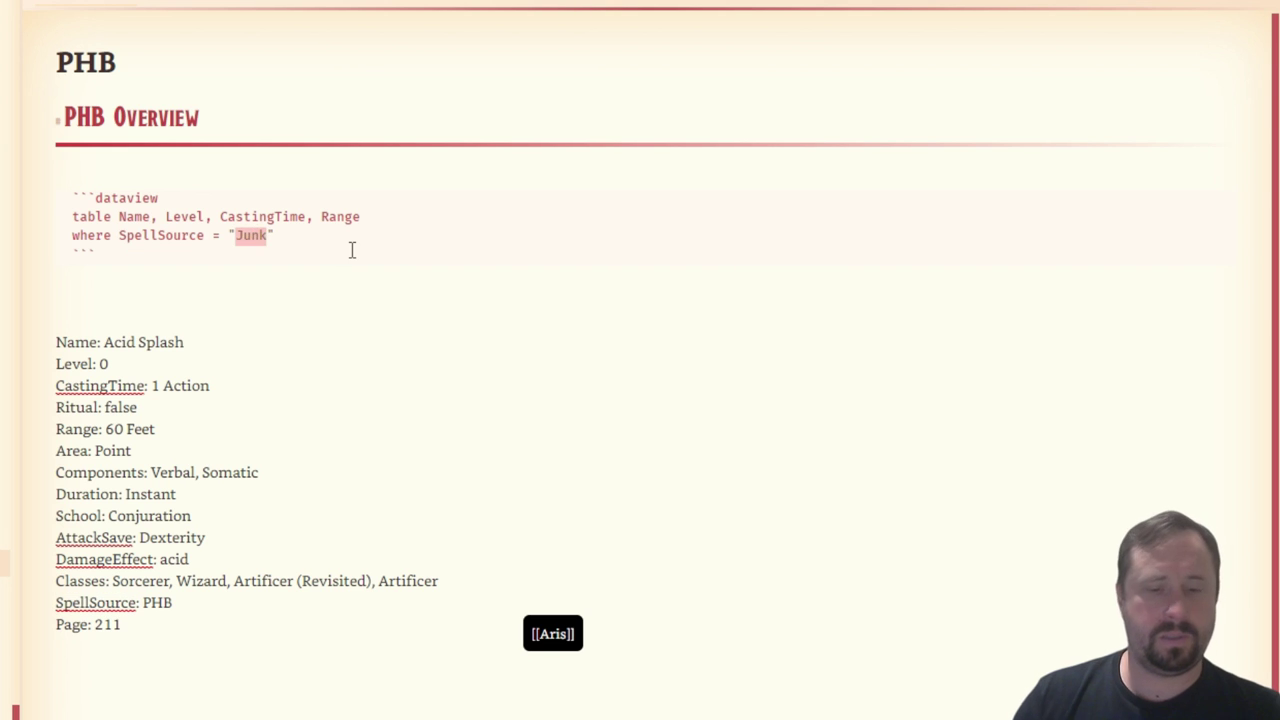
text(PHB)
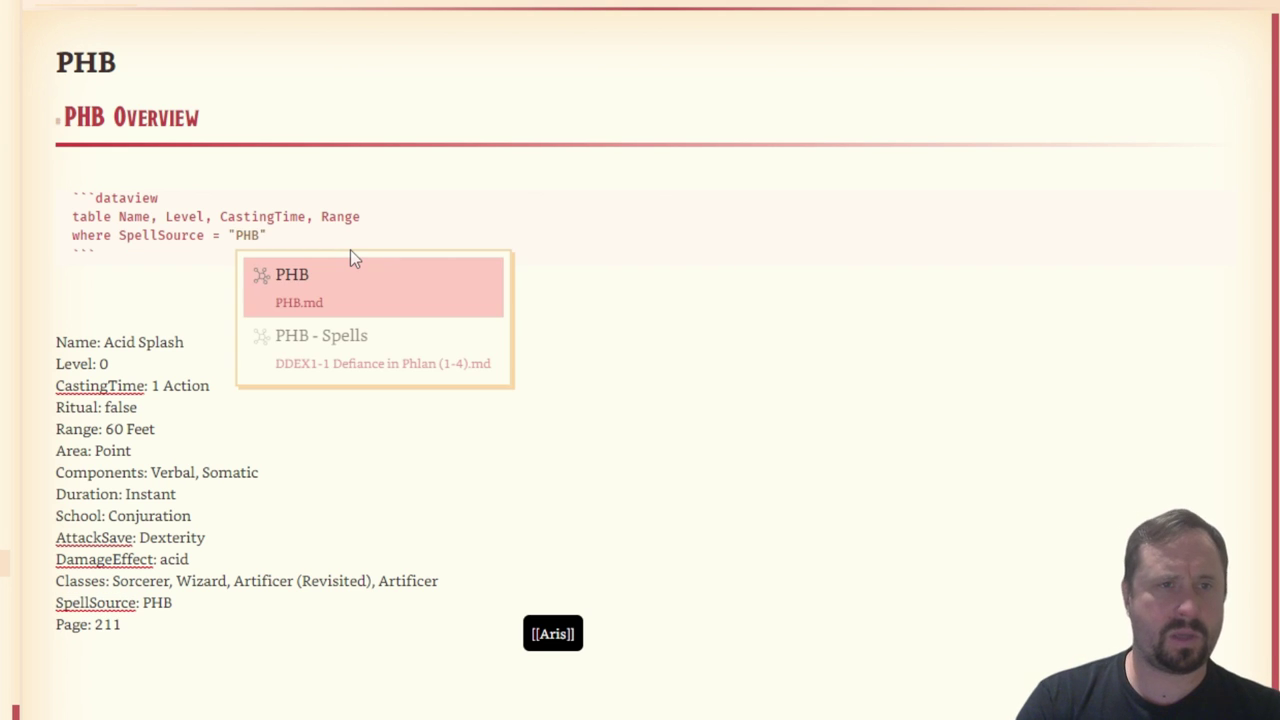
key(Down)
key(Escape)
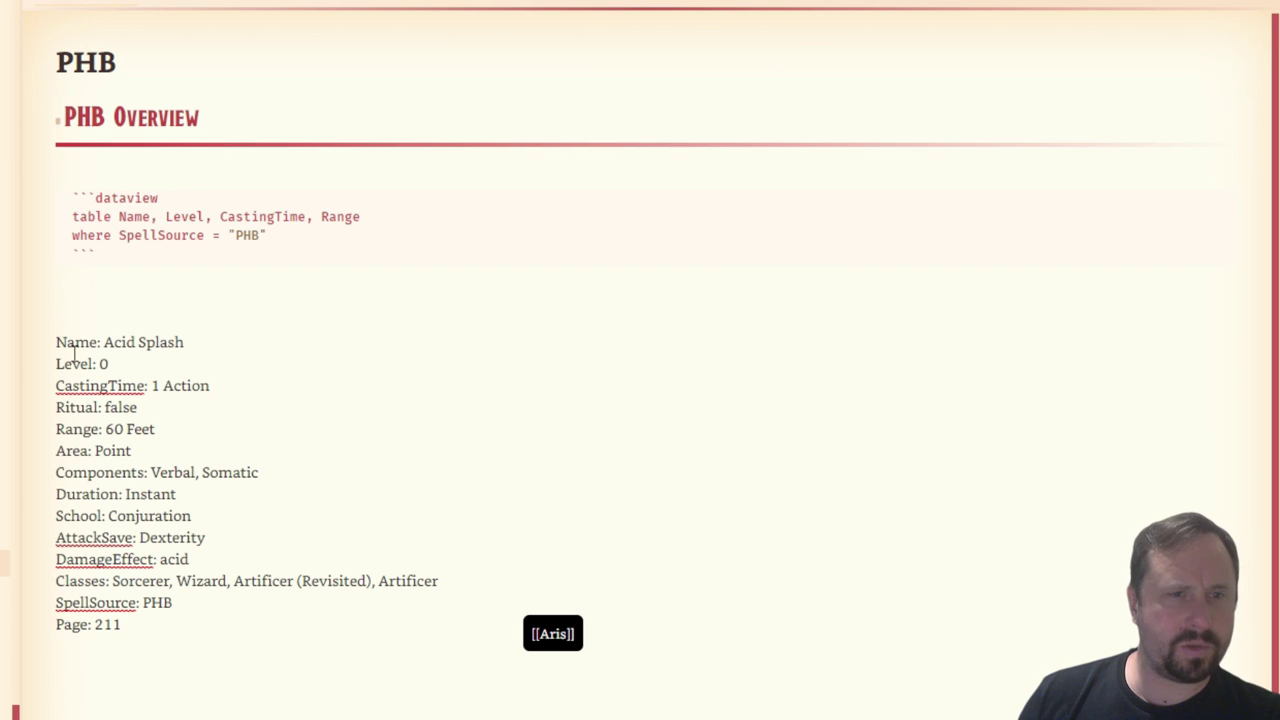
Step: Change the PHB query's condition to where School = "Conjuration", using the property name and value from the pasted list
double_click(75, 515)
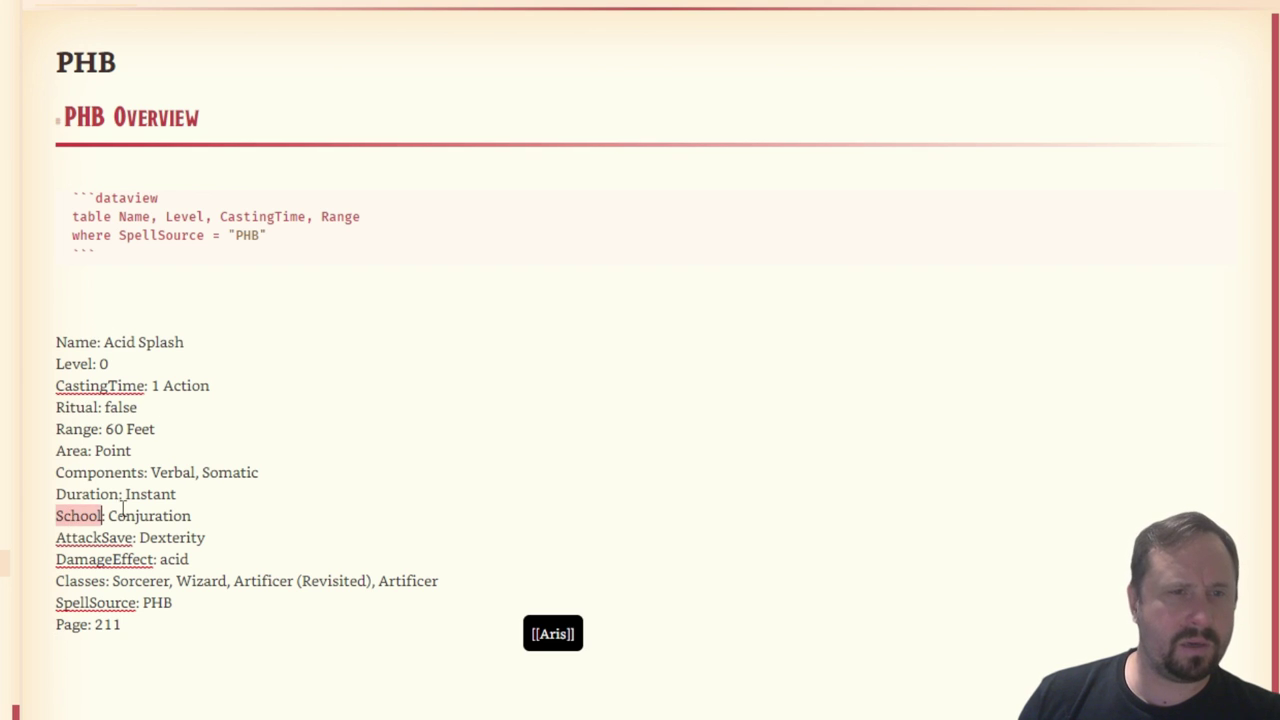
double_click(169, 236)
key(ctrl+v)
key(Escape)
double_click(128, 516)
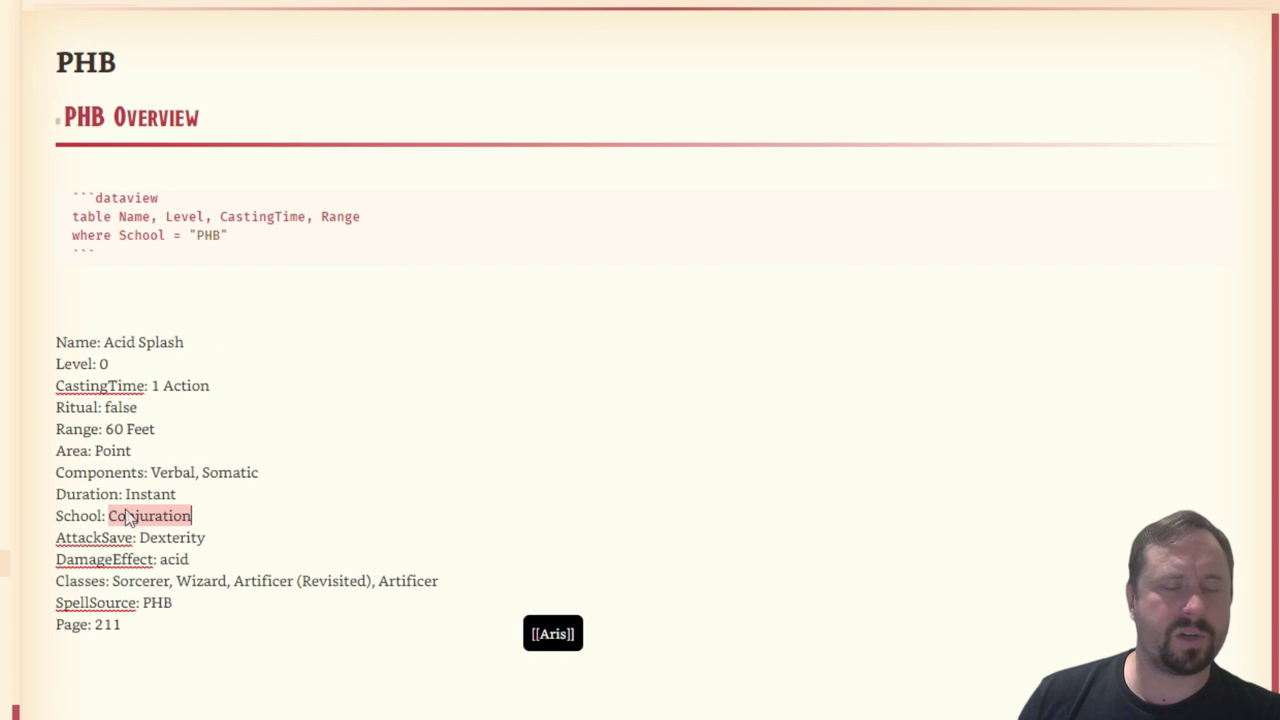
key(ctrl+c)
double_click(208, 236)
key(ctrl+v)
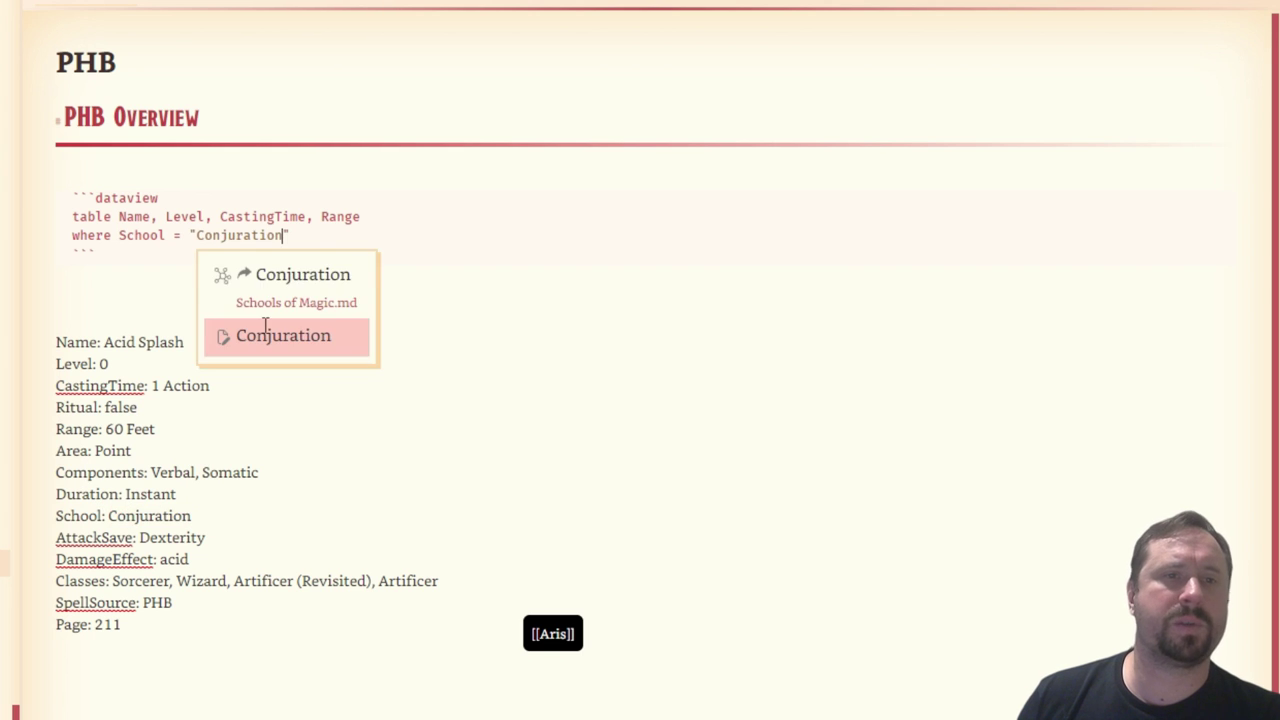
click(521, 376)
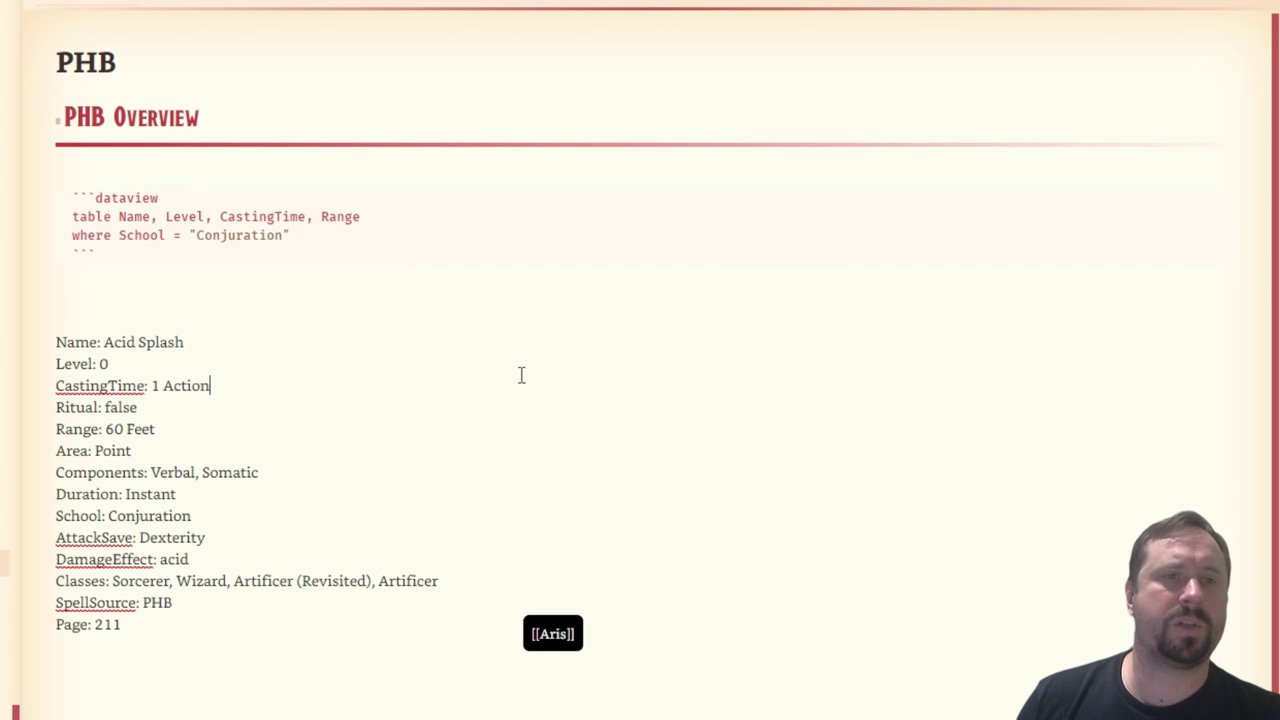
Step: Show the PHB note in reading view and look through the rendered table of Conjuration spells
click(1232, 4)
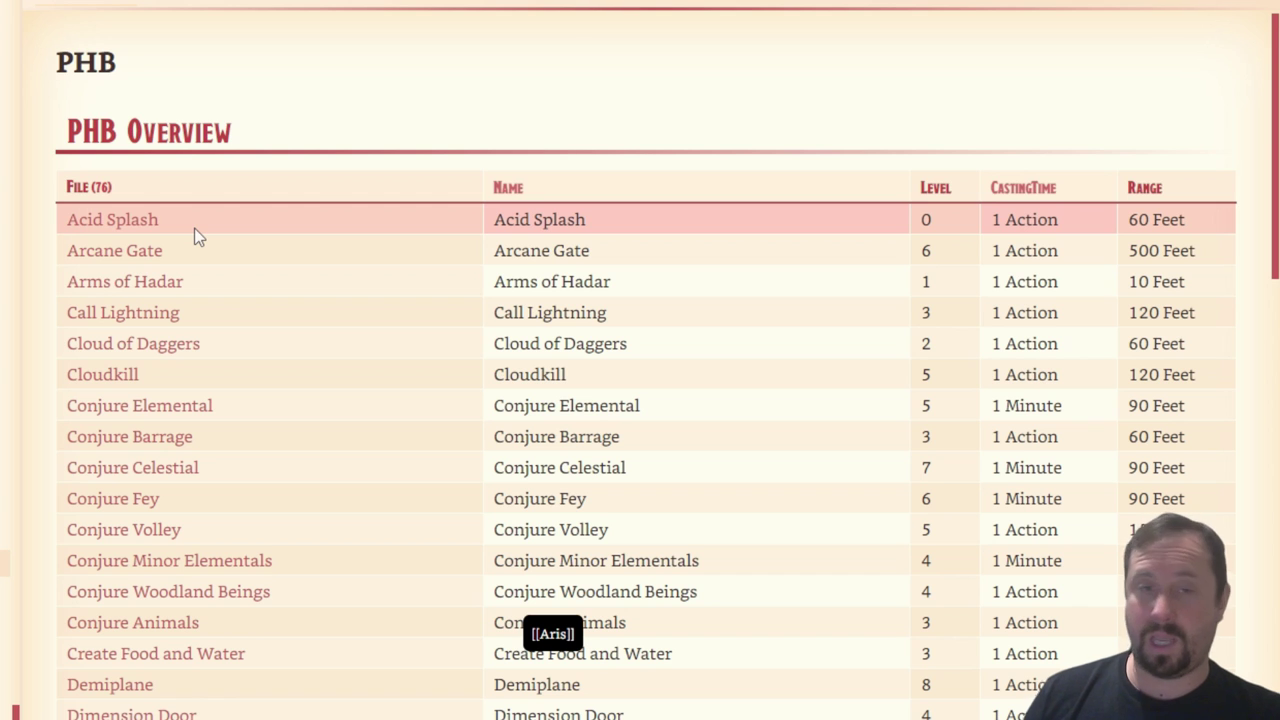
scroll(197, 235, down, 3)
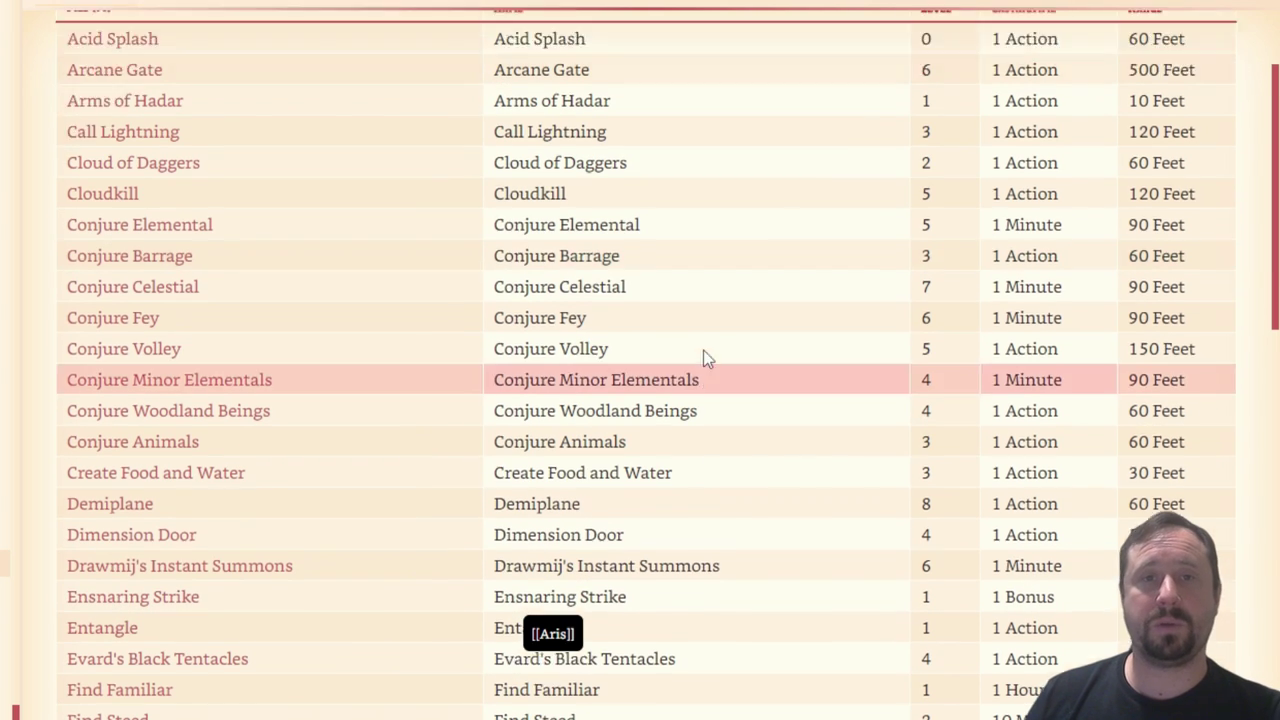
scroll(703, 350, up, 3)
mouse_move(109, 212)
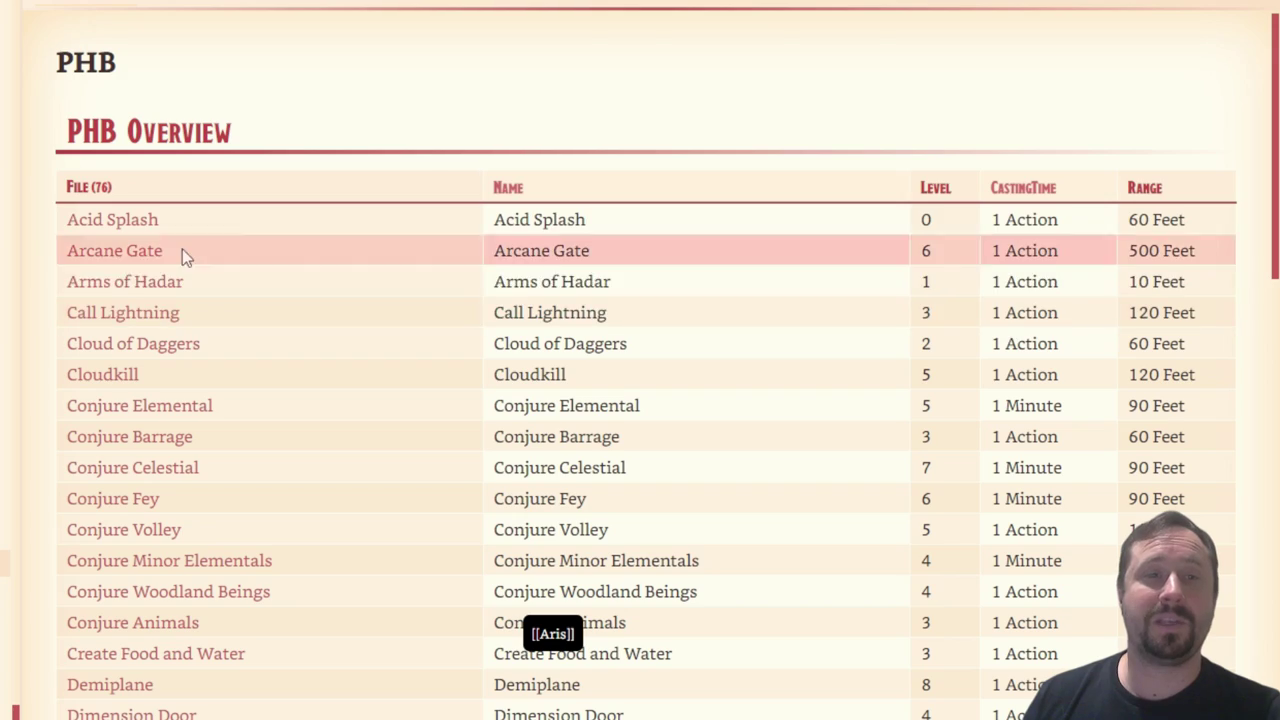
scroll(694, 80, down, 10)
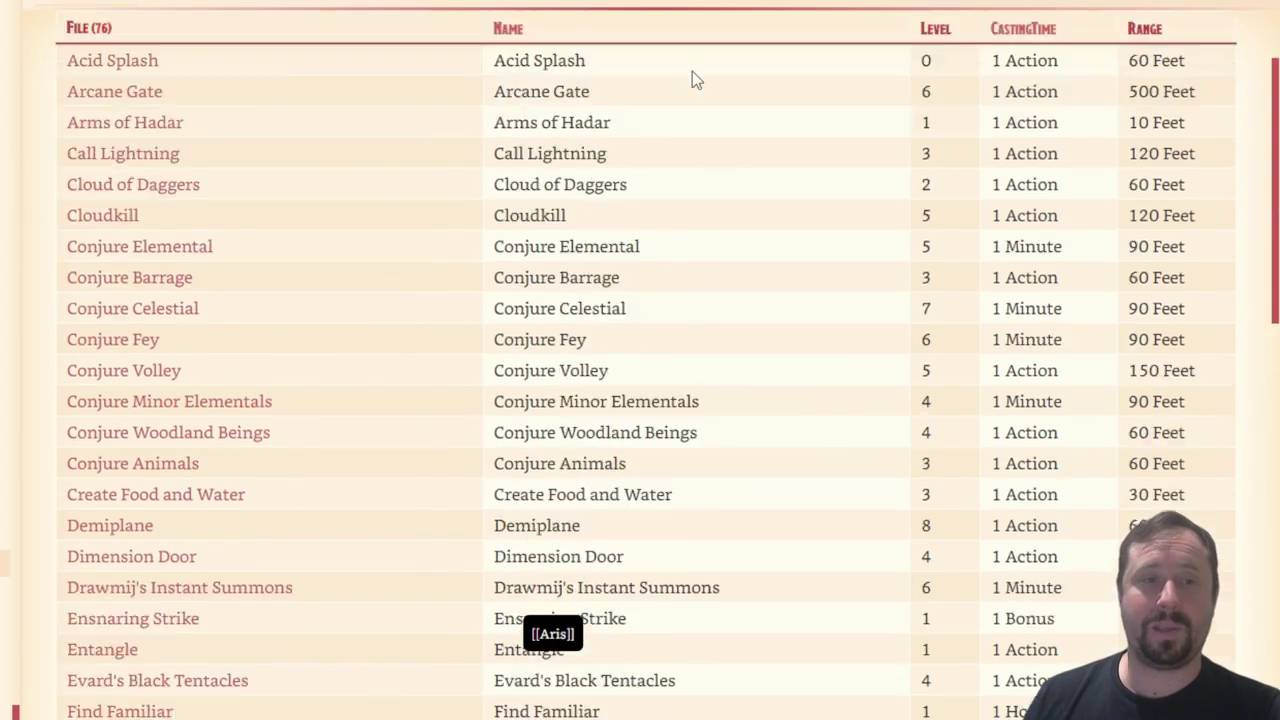
scroll(778, 312, up, 10)
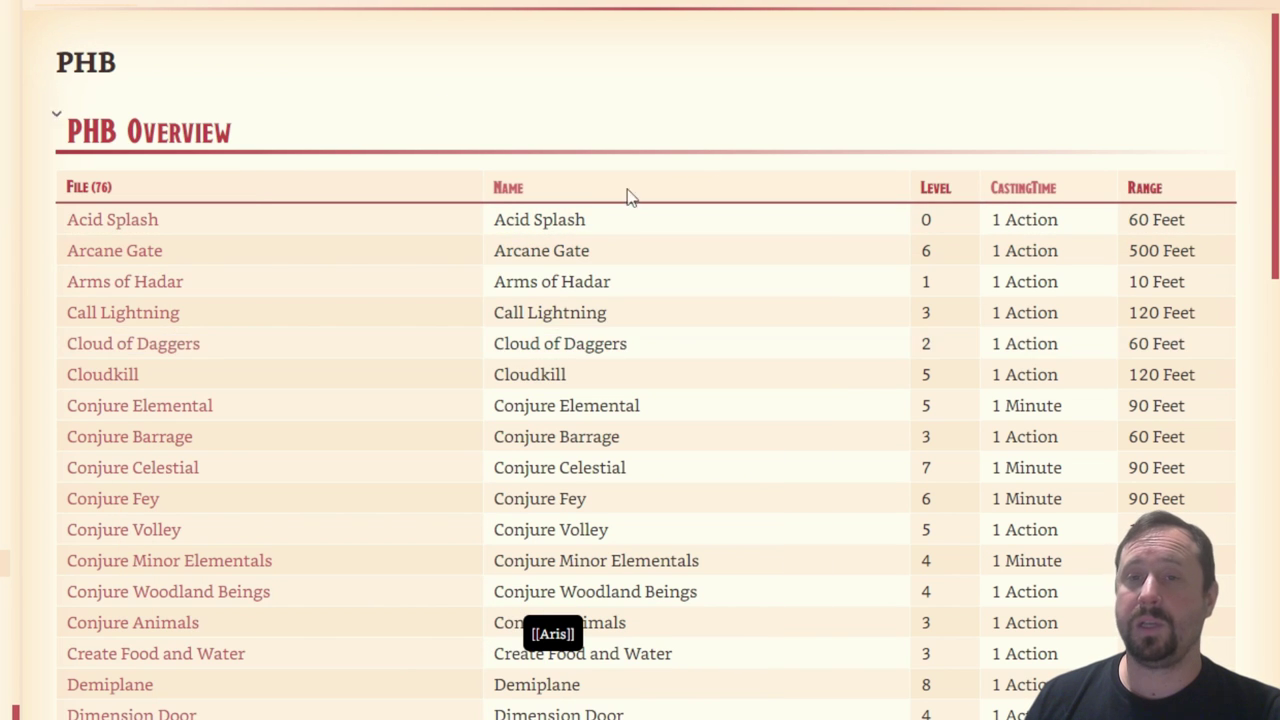
scroll(606, 360, down, 2)
scroll(630, 318, up, 2)
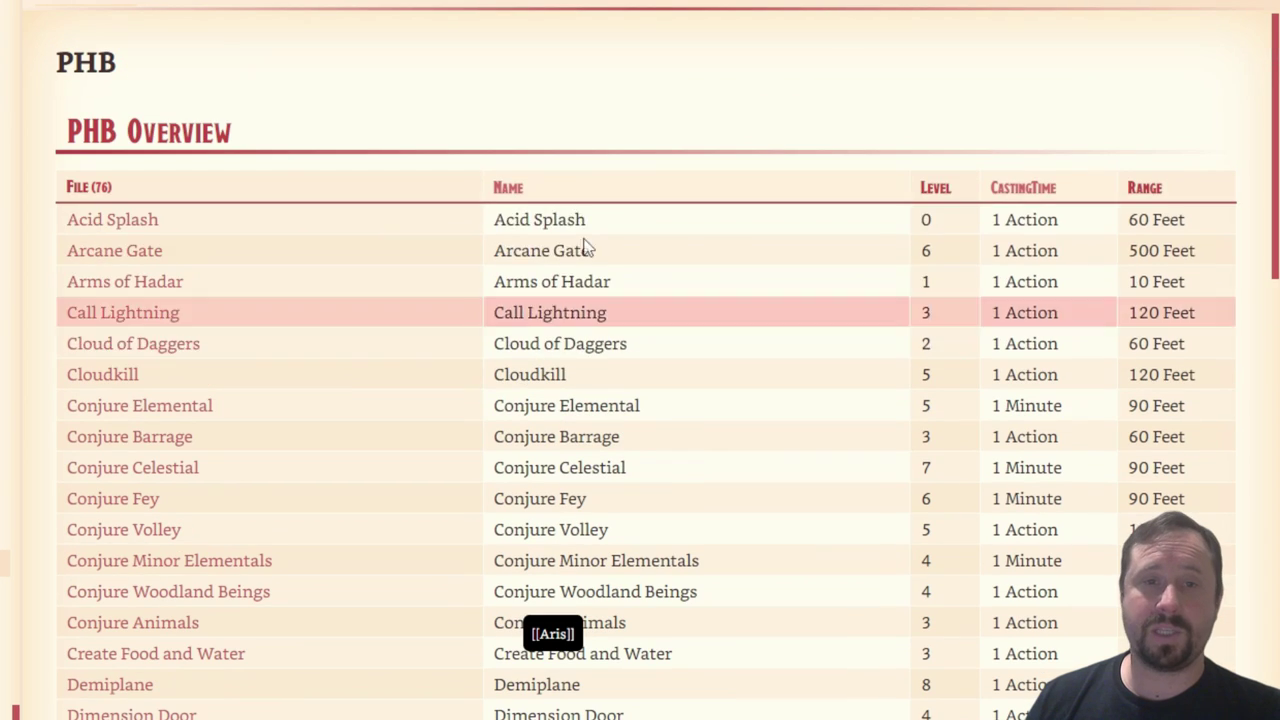
Step: Delete the pasted Acid Splash property list below the PHB query and show the note in reading view
key(ctrl+e)
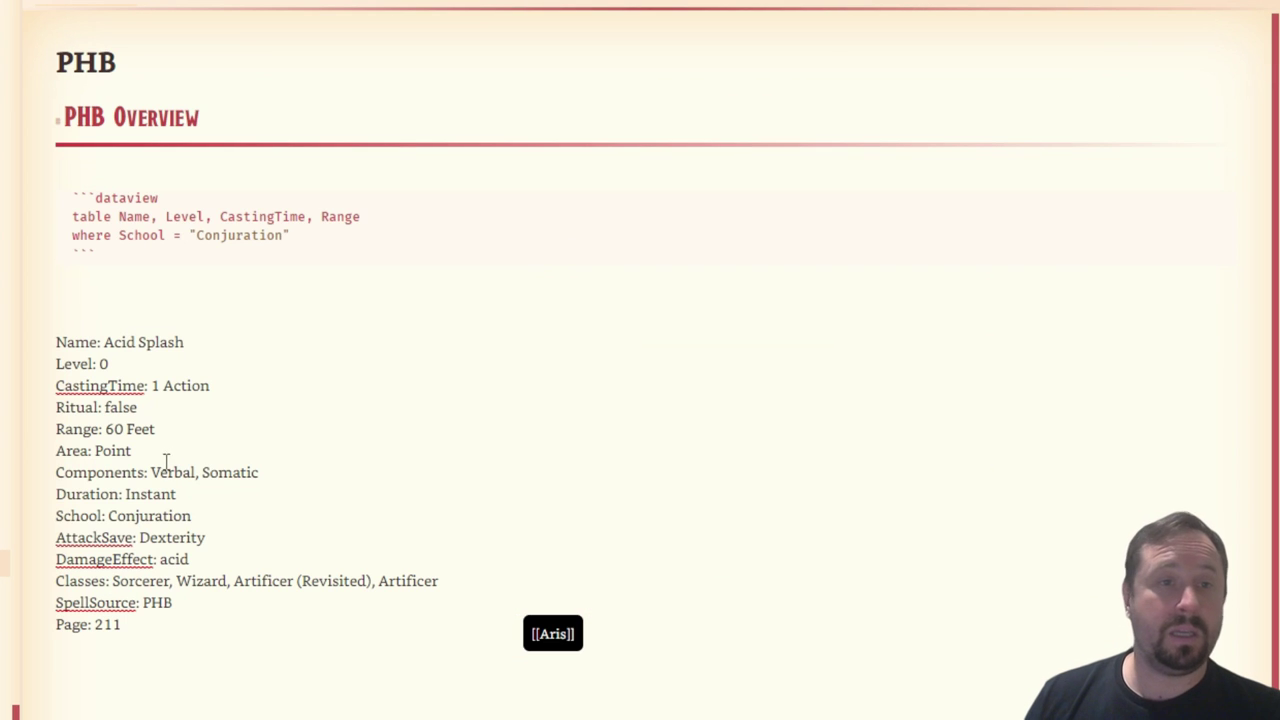
key(shift+Home)
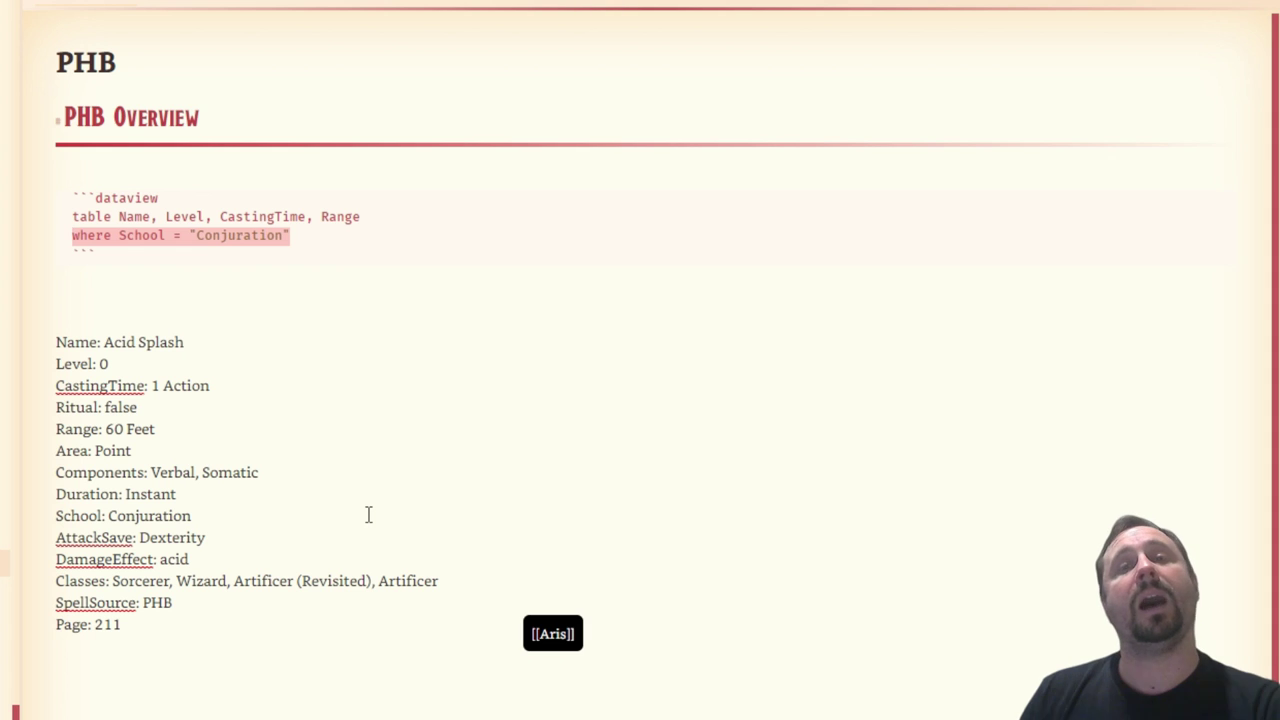
click(426, 363)
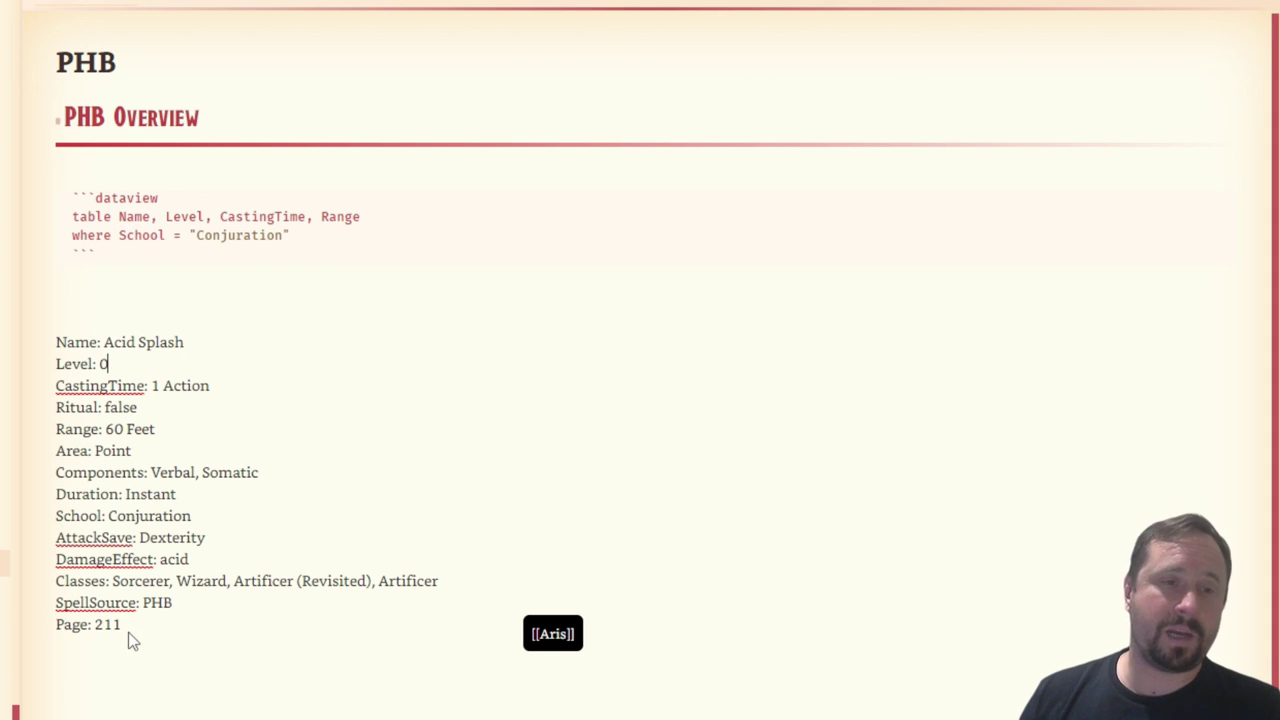
drag(124, 628, 39, 335)
key(BackSpace)
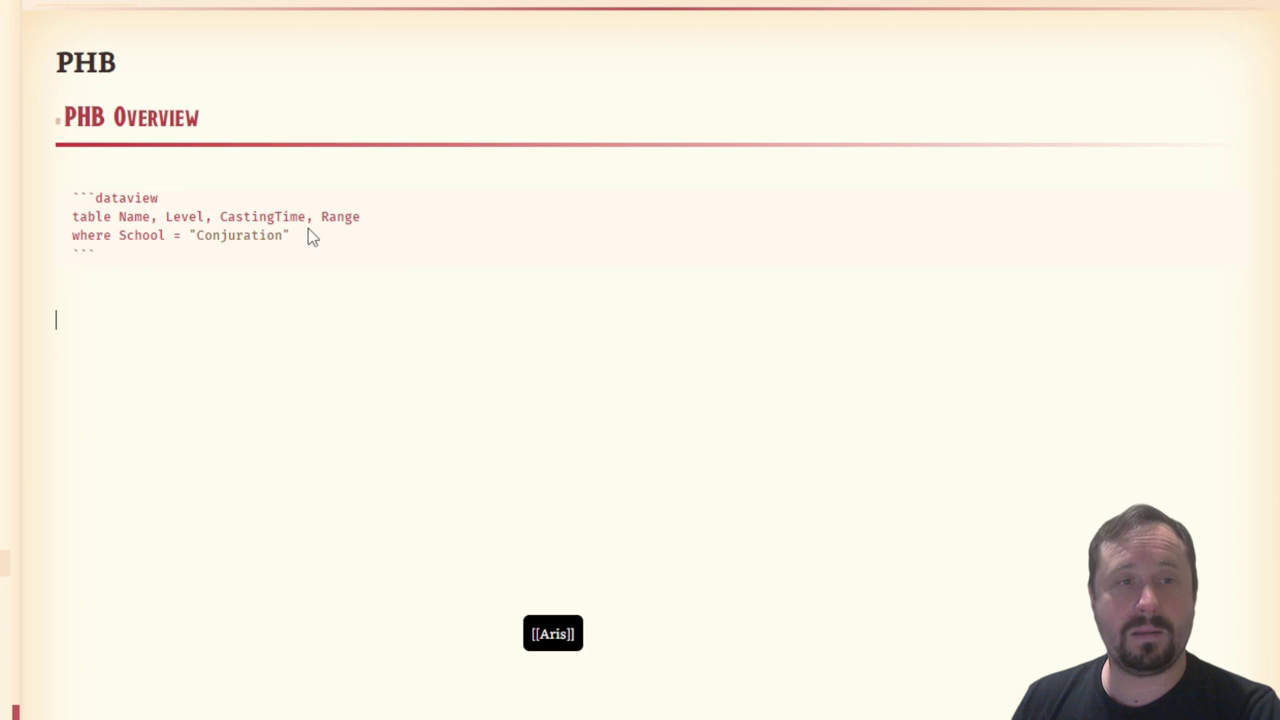
click(1223, 23)
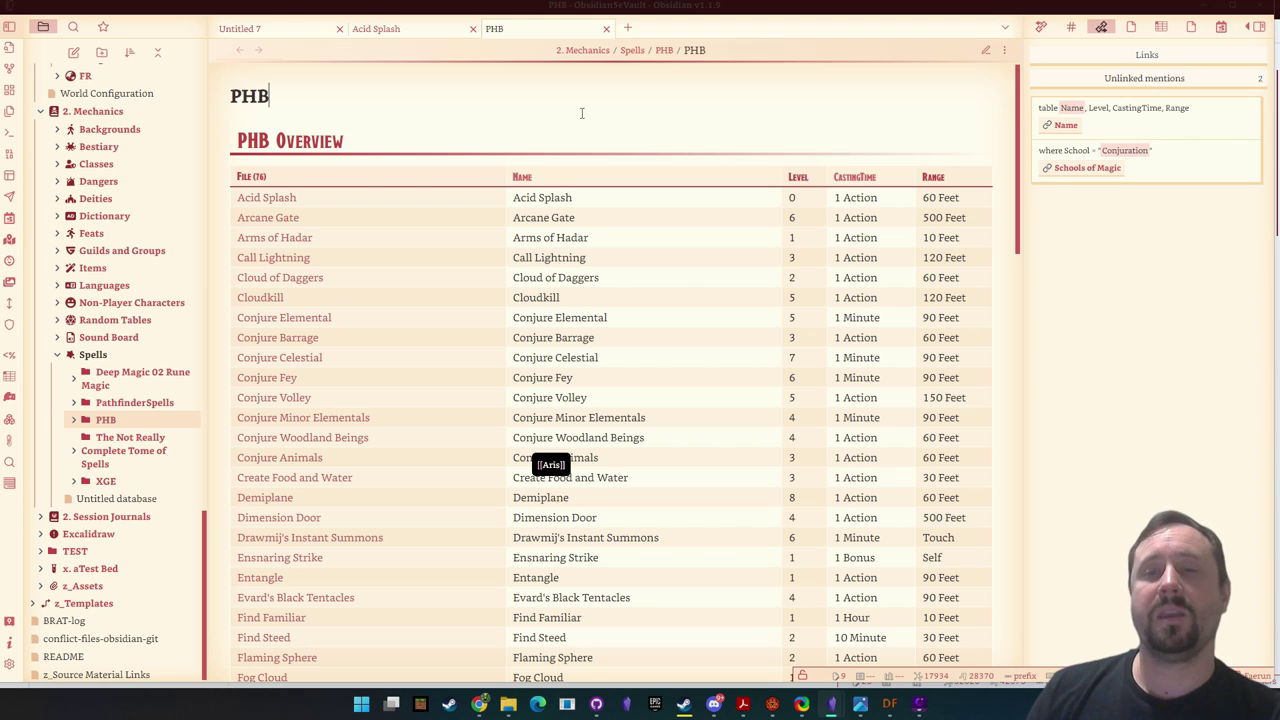
Step: Look over the full length of the rendered PHB spell table with its Level, CastingTime and Range columns
scroll(700, 191, down, 5)
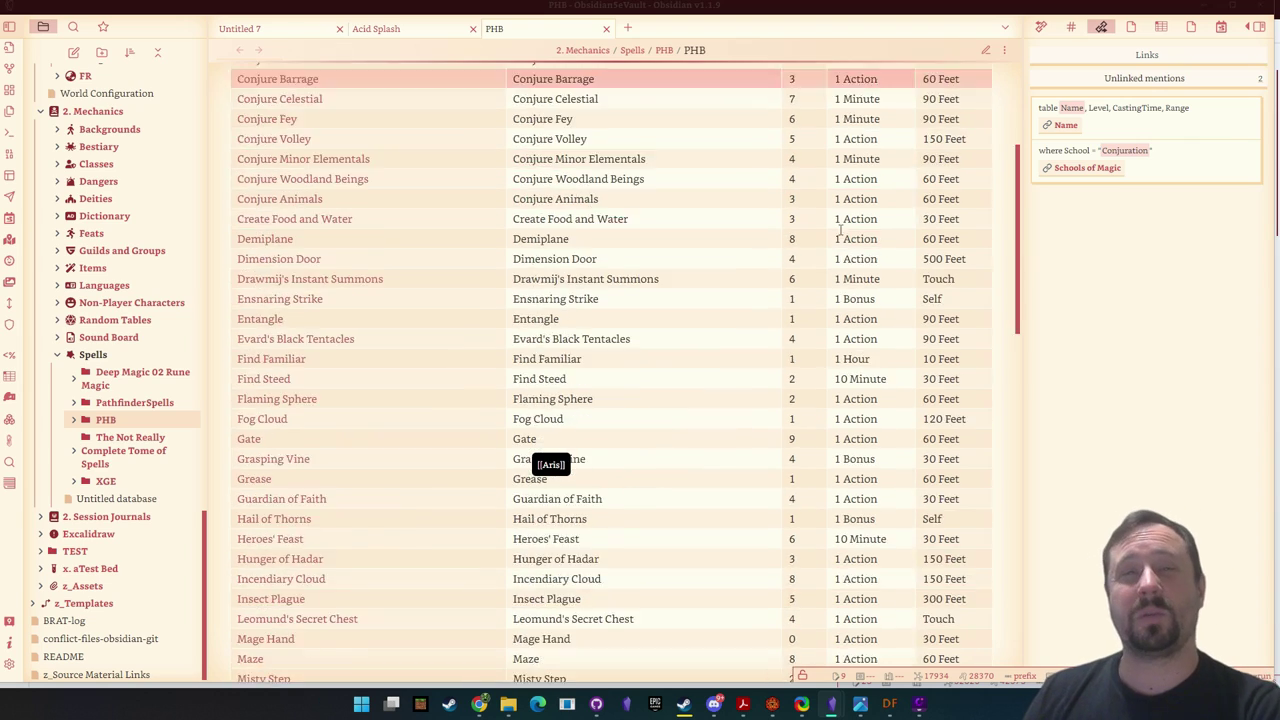
scroll(840, 229, down, 15)
scroll(850, 238, up, 20)
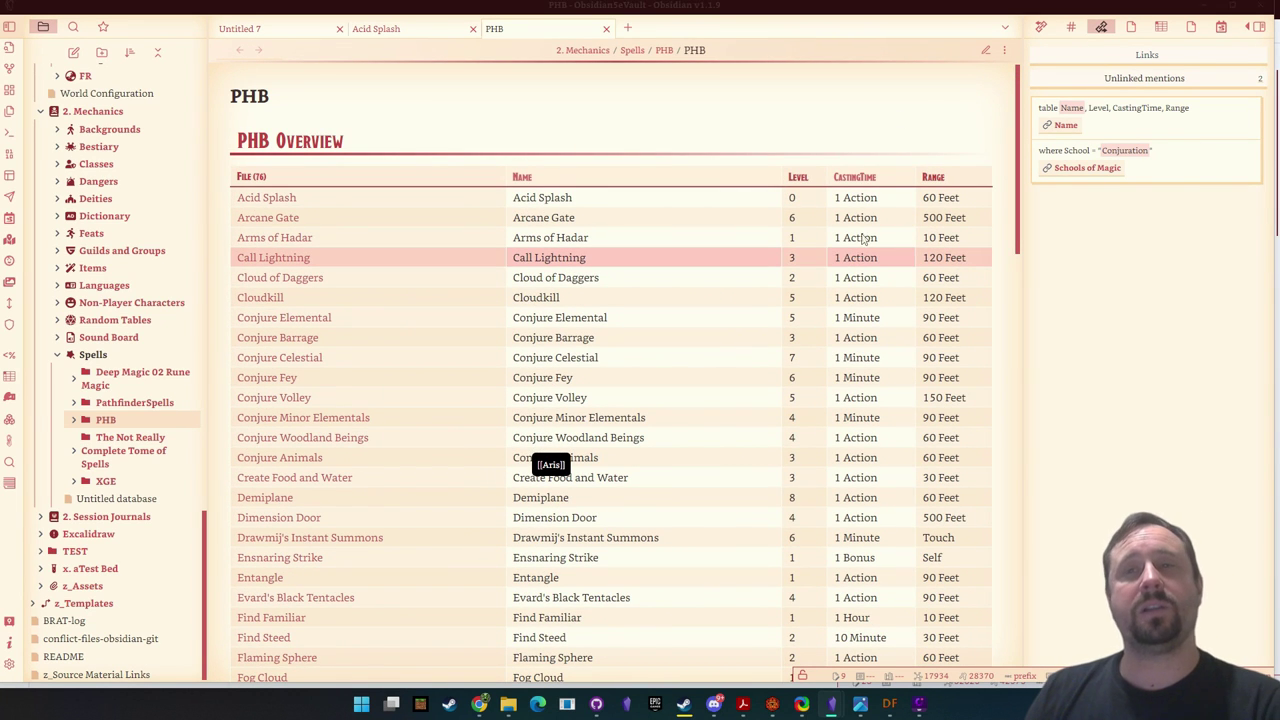
click(985, 50)
click(985, 52)
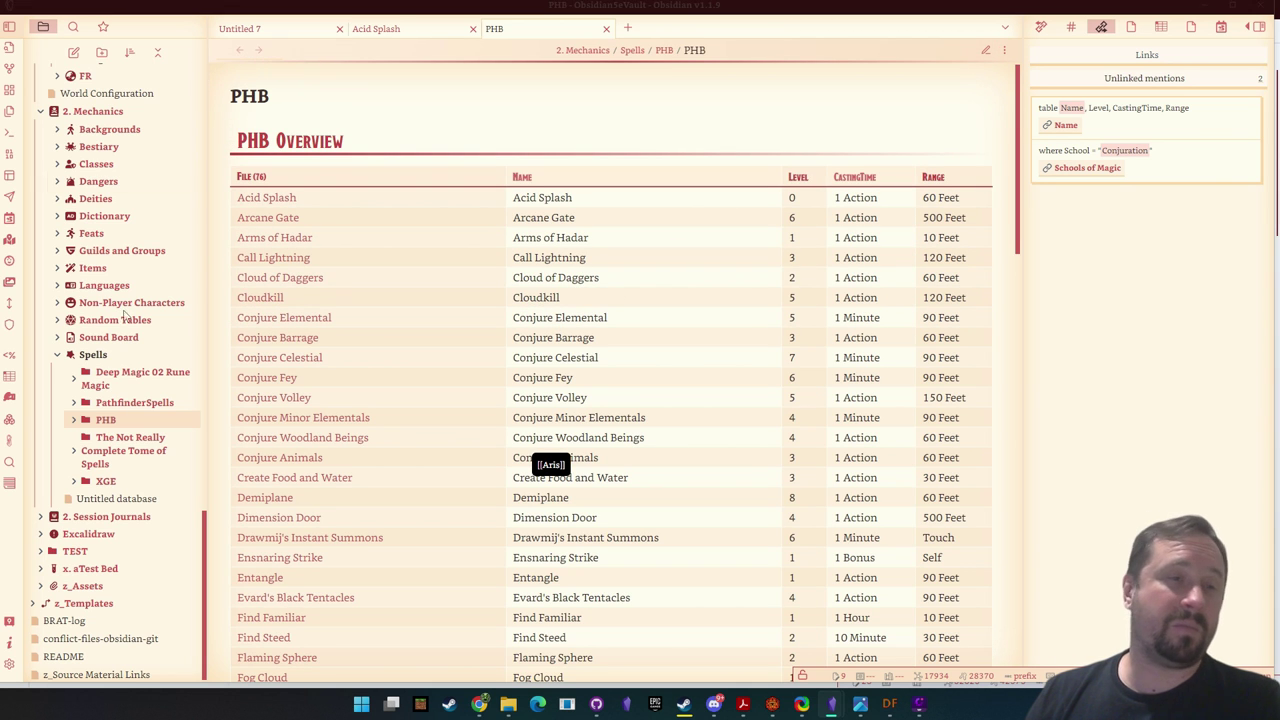
Step: Open Executioner's Hand from the PathfinderSpells folder, return to the PHB note and check its table down to the last row
click(122, 401)
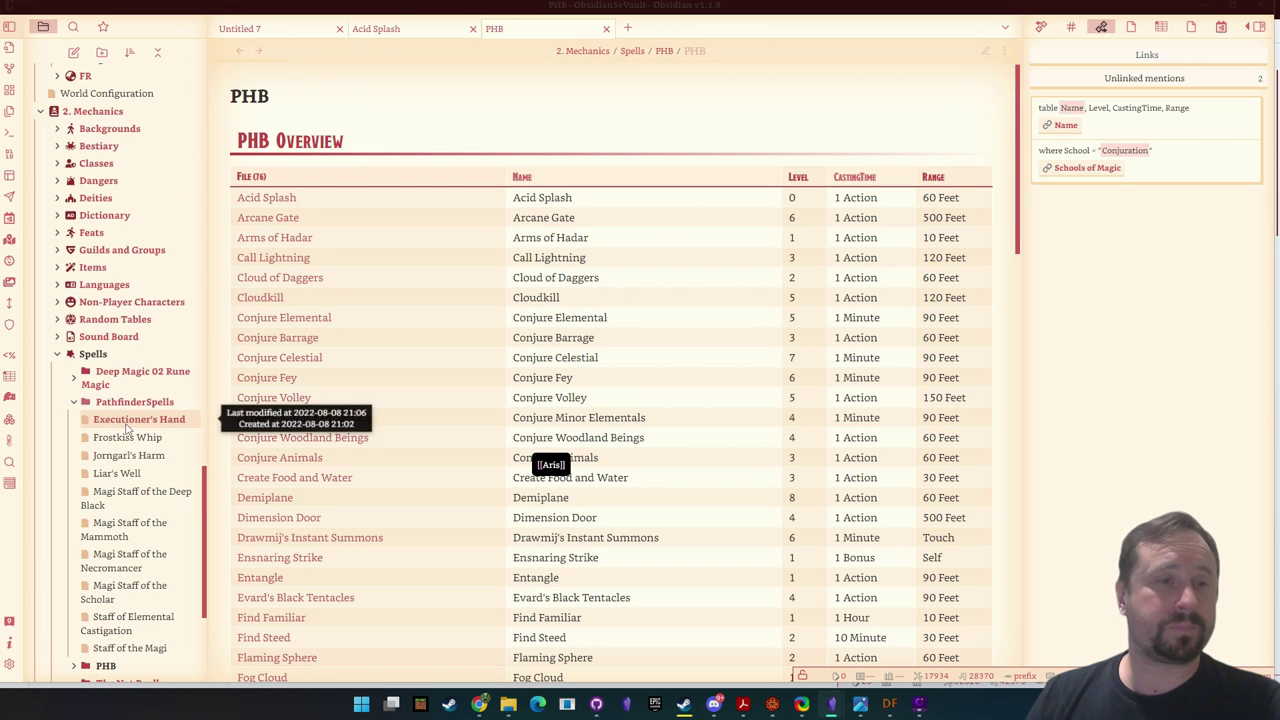
click(135, 419)
key(ctrl+alt+Left)
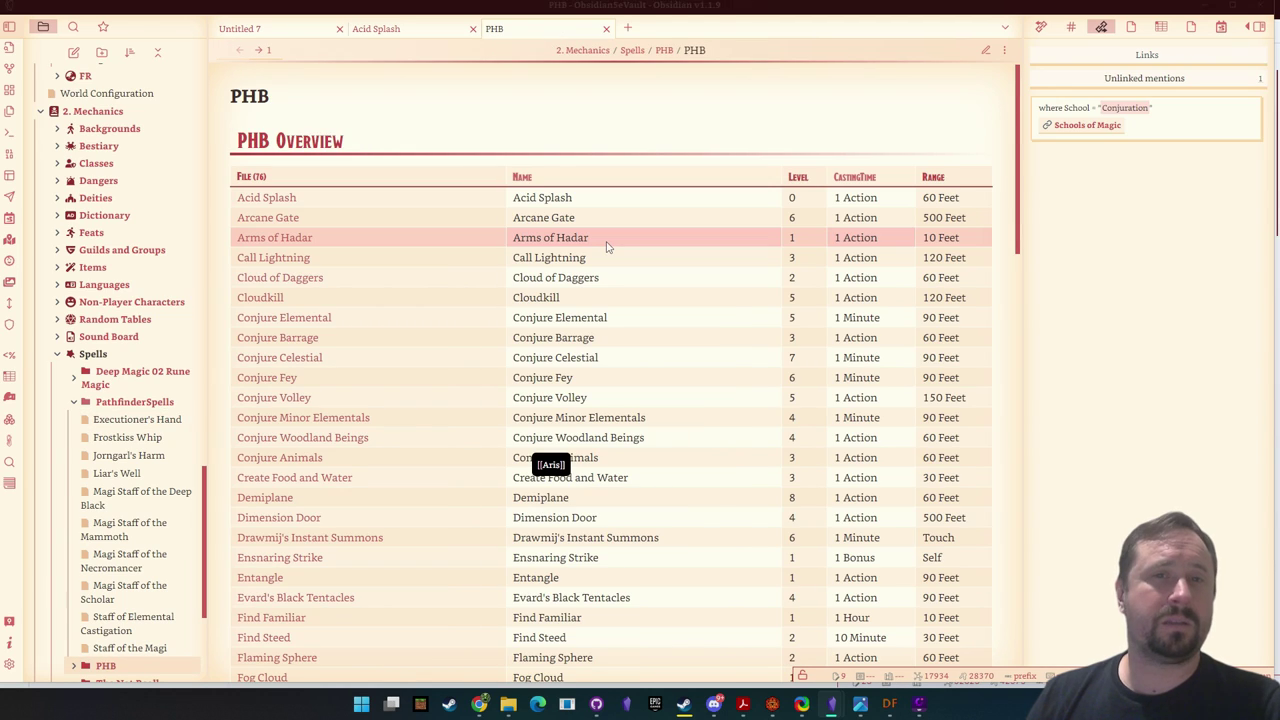
scroll(634, 230, down, 5)
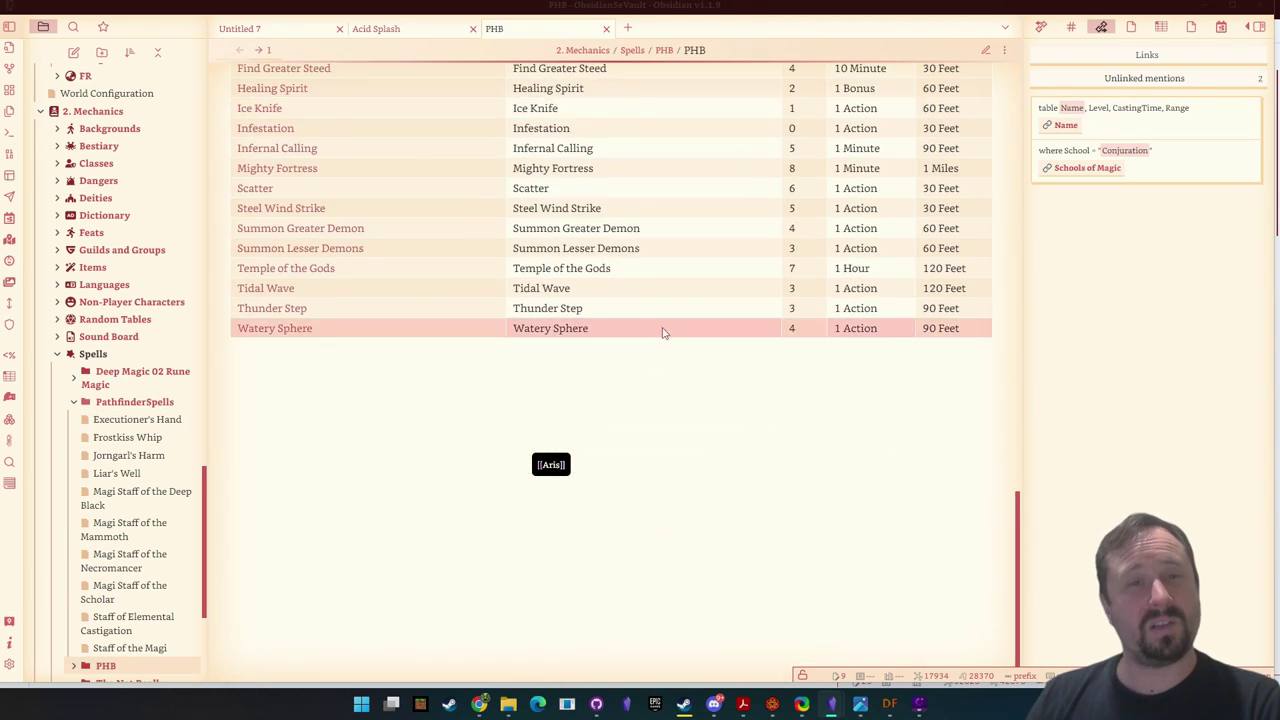
scroll(658, 336, up, 5)
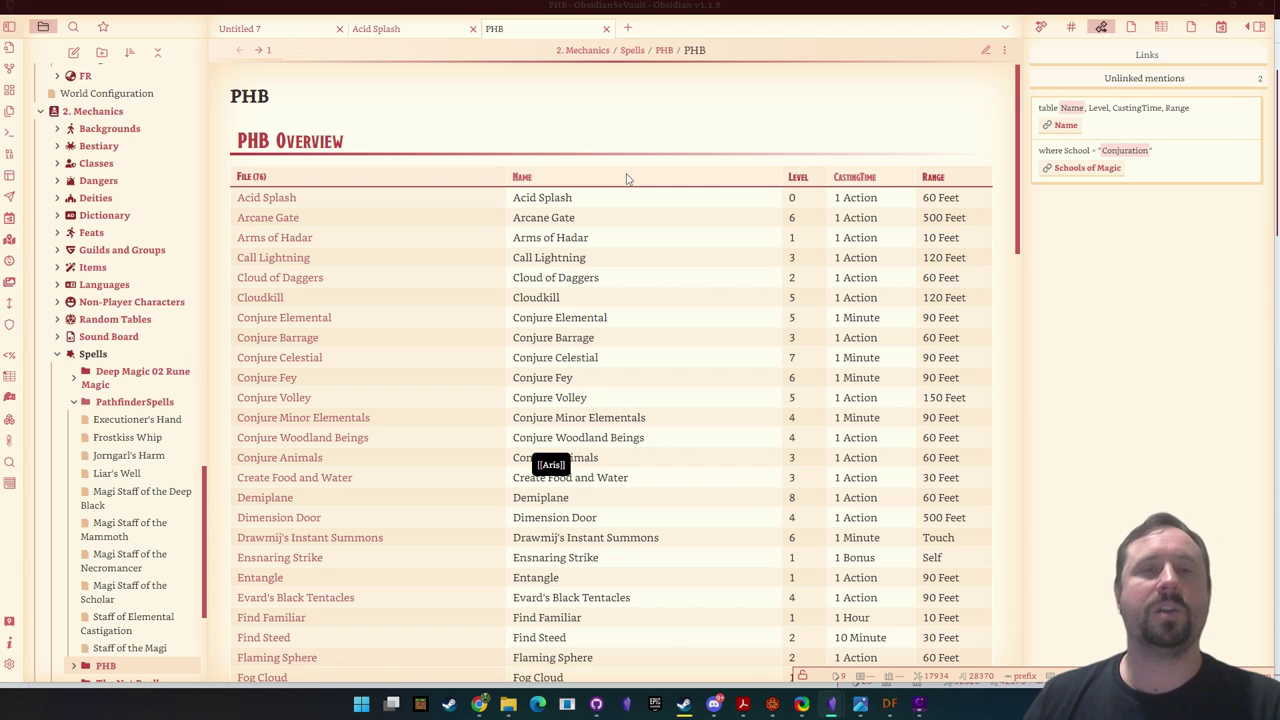
Step: Switch to the other vault's Front Matter (YAML) and Tags note, collapse its Dataview Usage section and highlight the whole front matter block
click(985, 49)
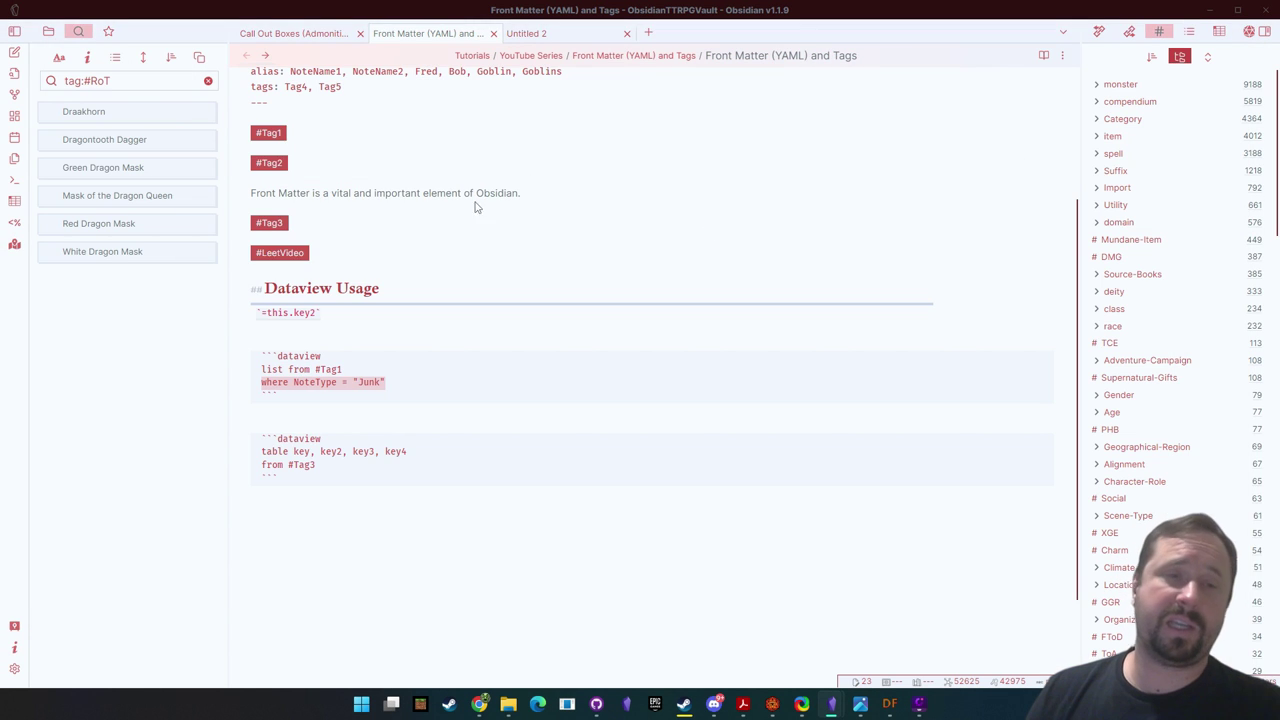
scroll(500, 225, up, 3)
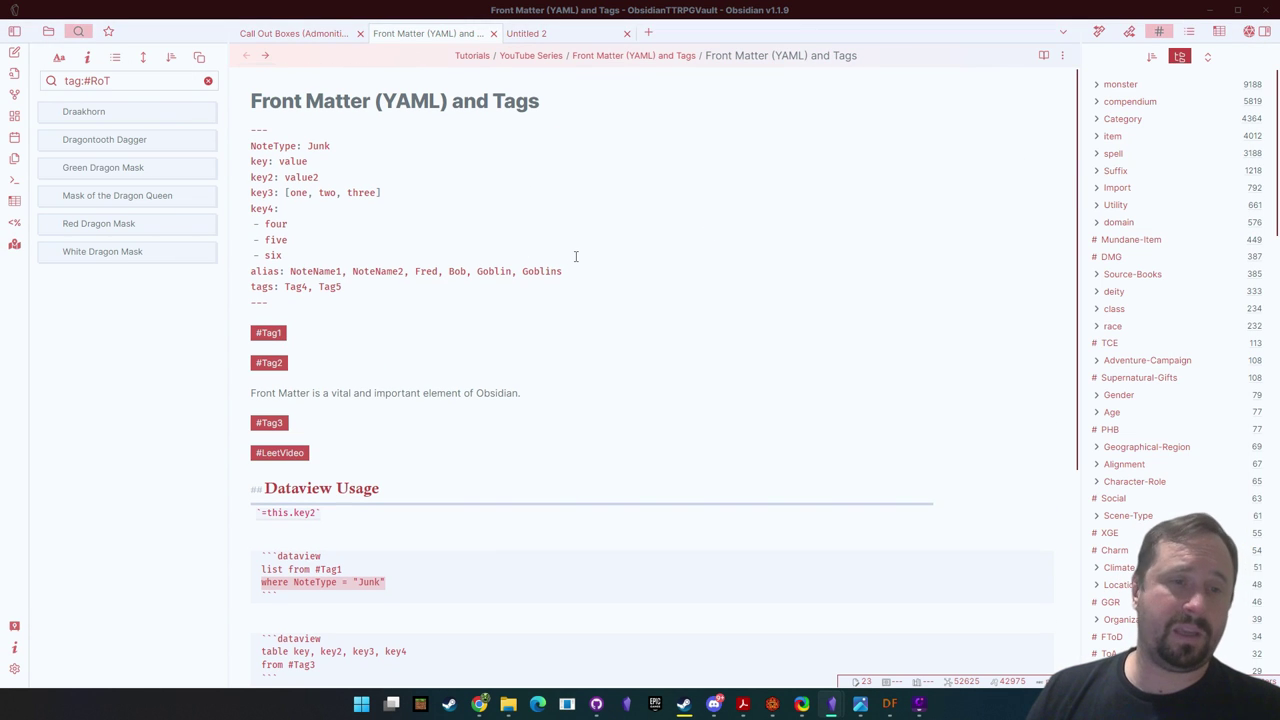
click(236, 488)
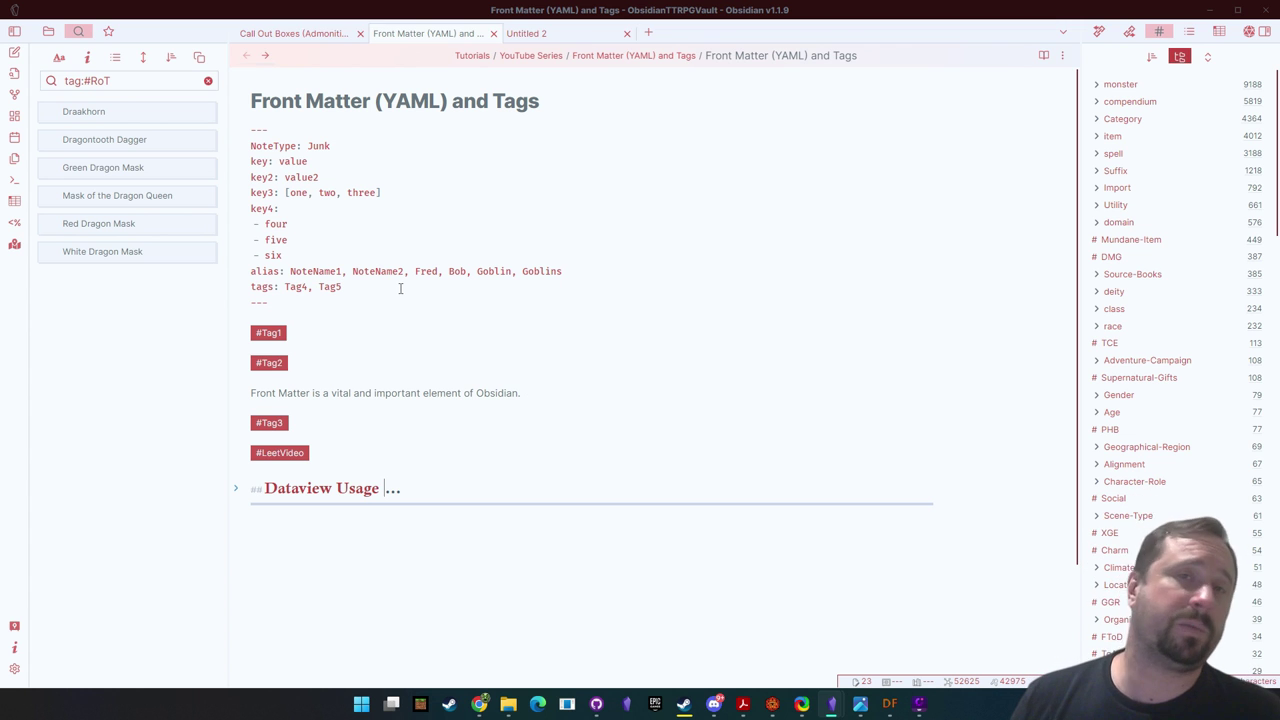
drag(272, 304, 210, 138)
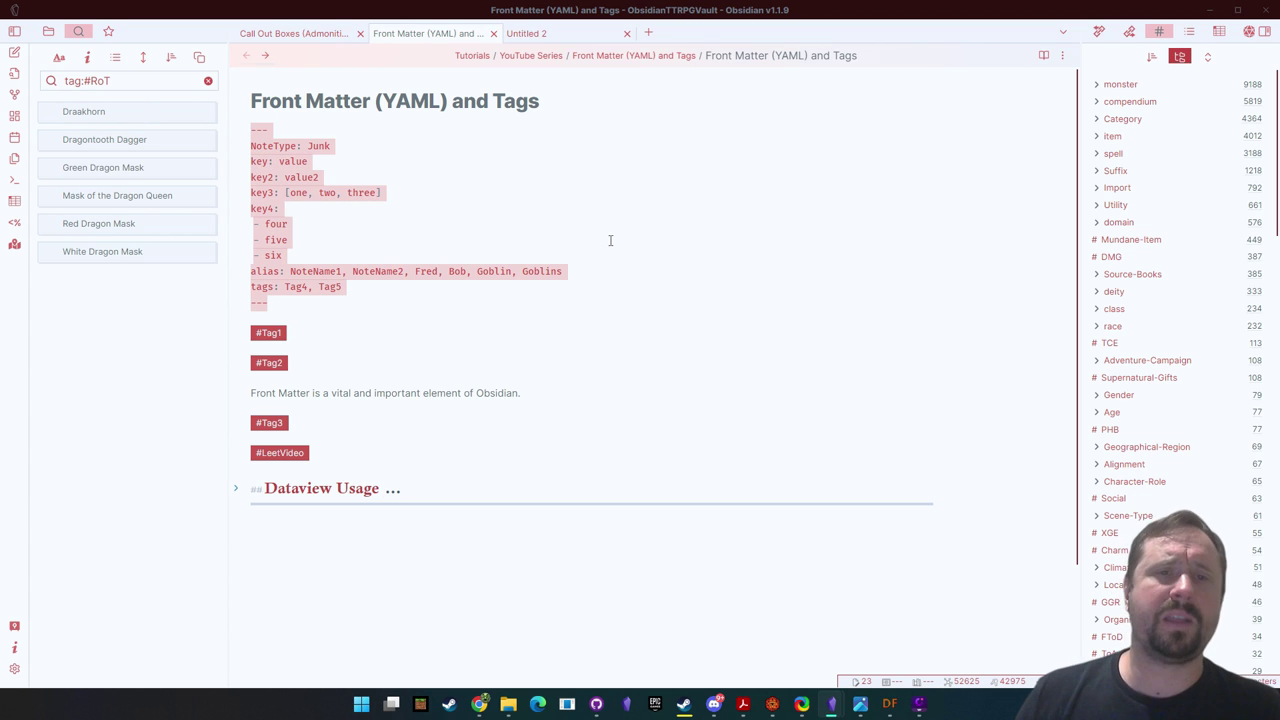
Step: Add the property description: This is the cat that; sat on the mat below the tags line and check it in reading view
click(643, 277)
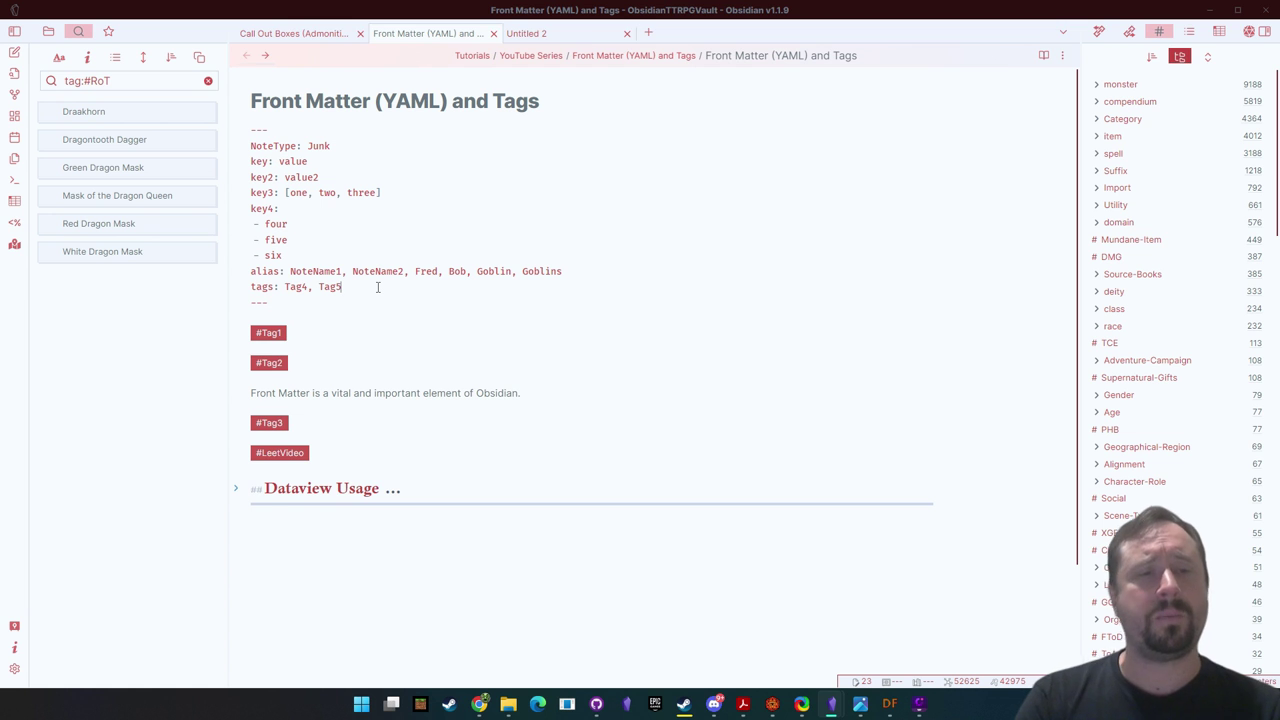
key(Return)
text(descriptio)
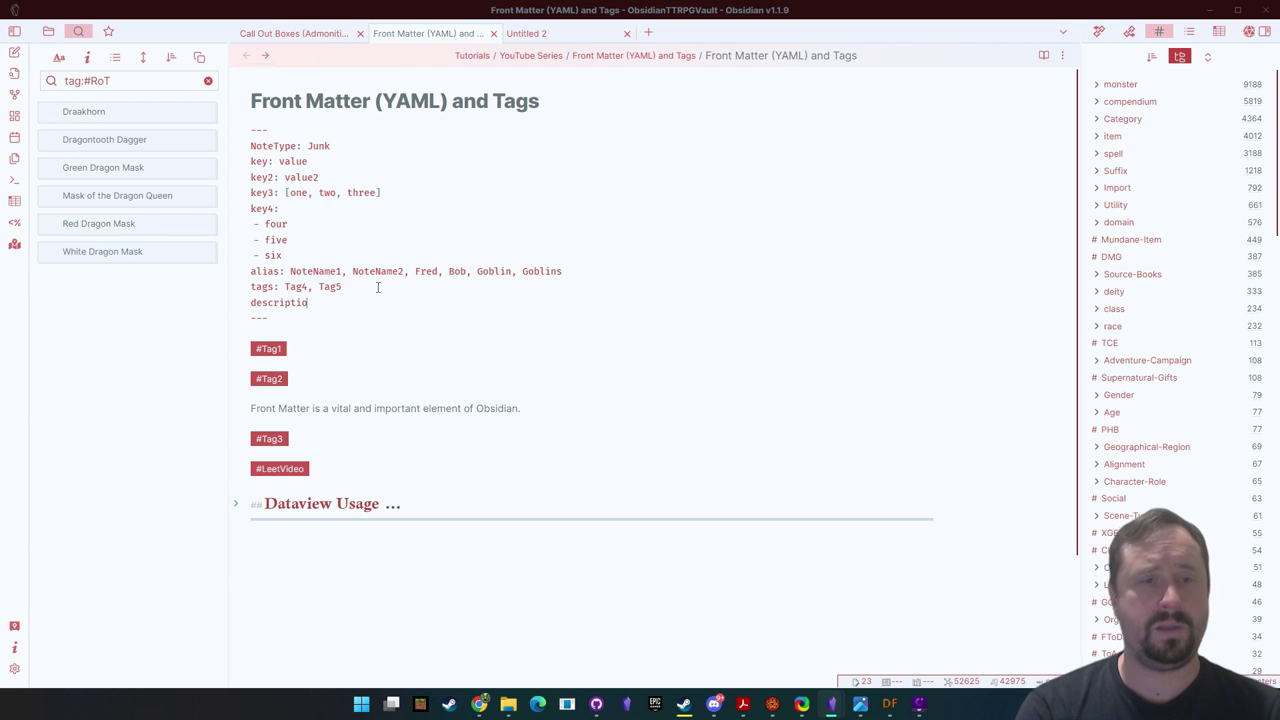
text(n:)
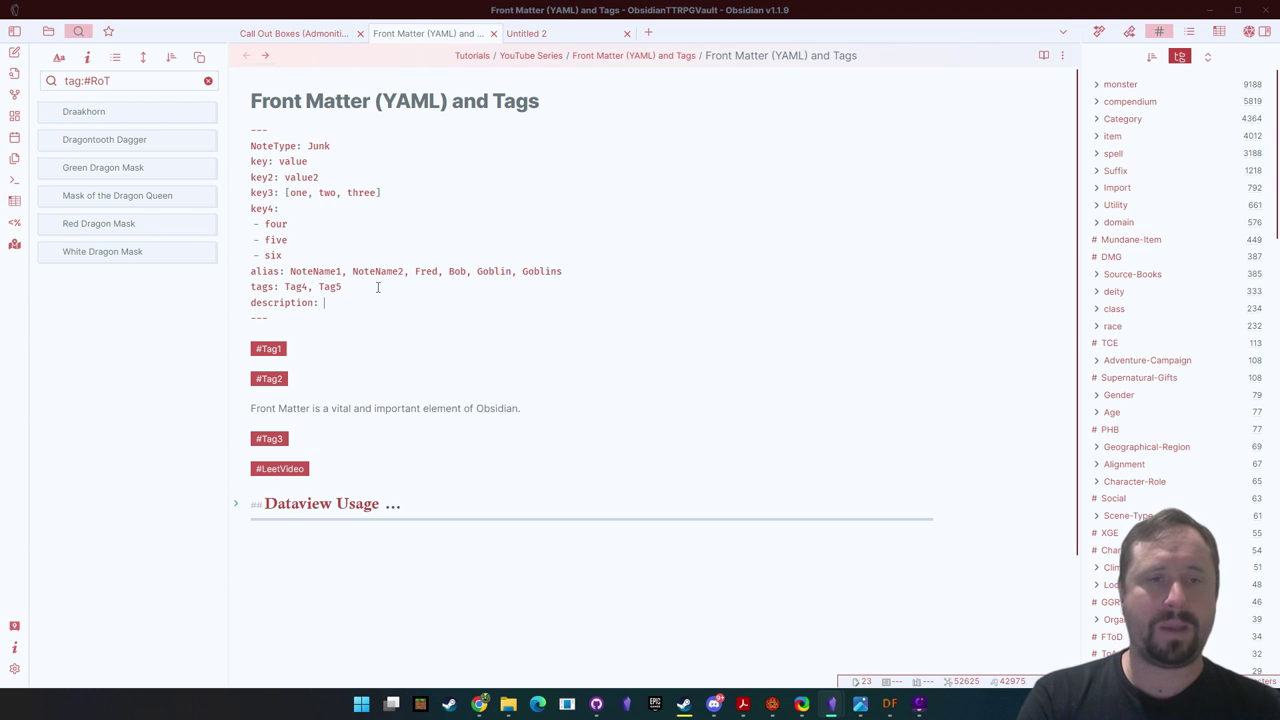
text( Th)
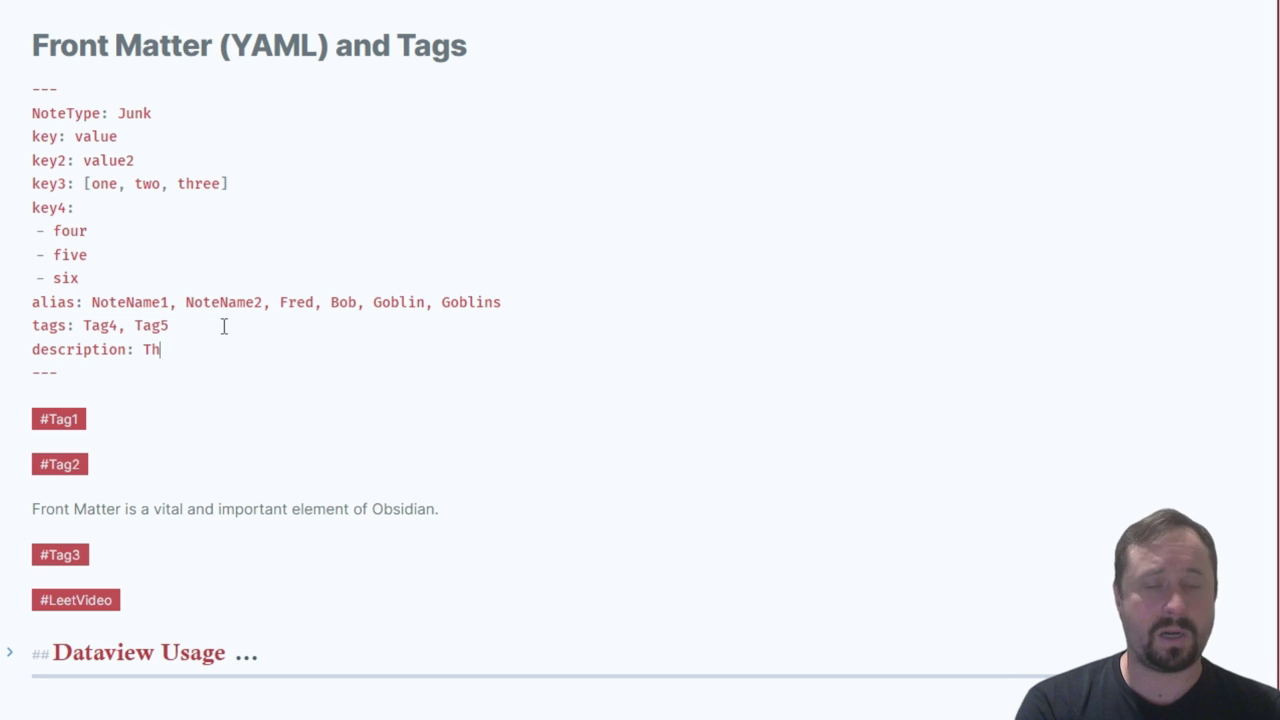
text(is is the cat that)
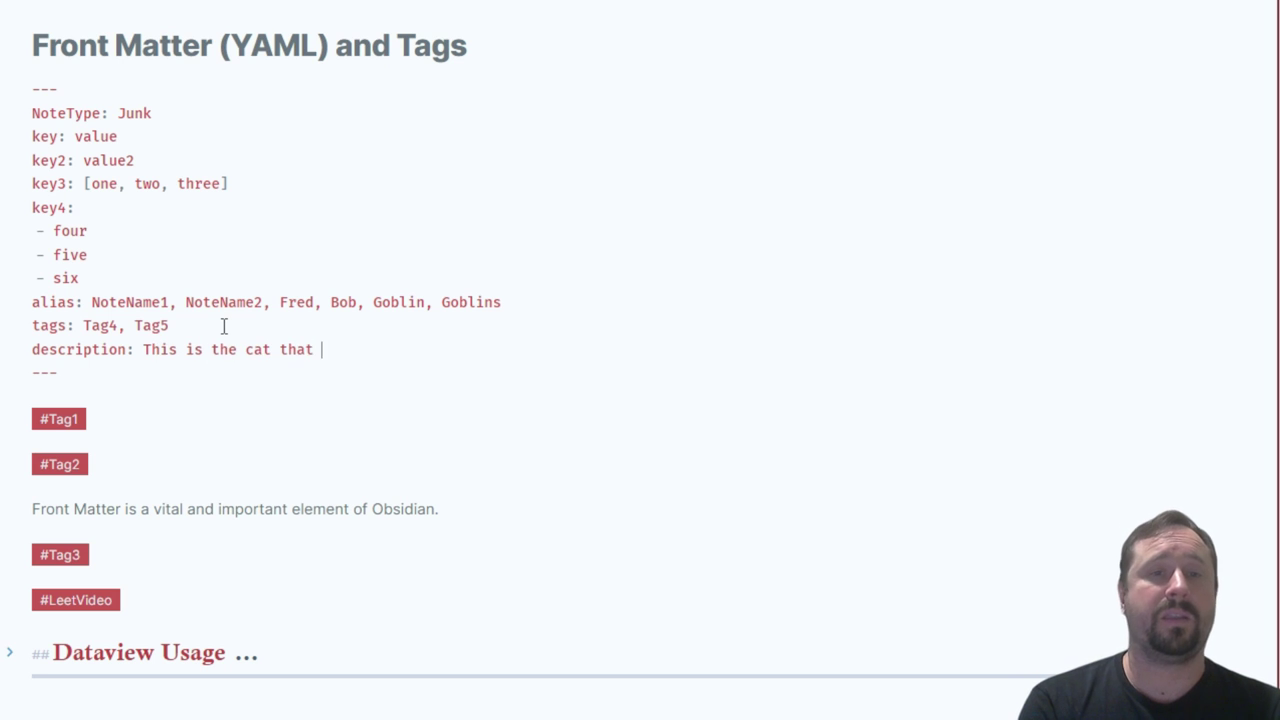
key(BackSpace)
text(; sayt on)
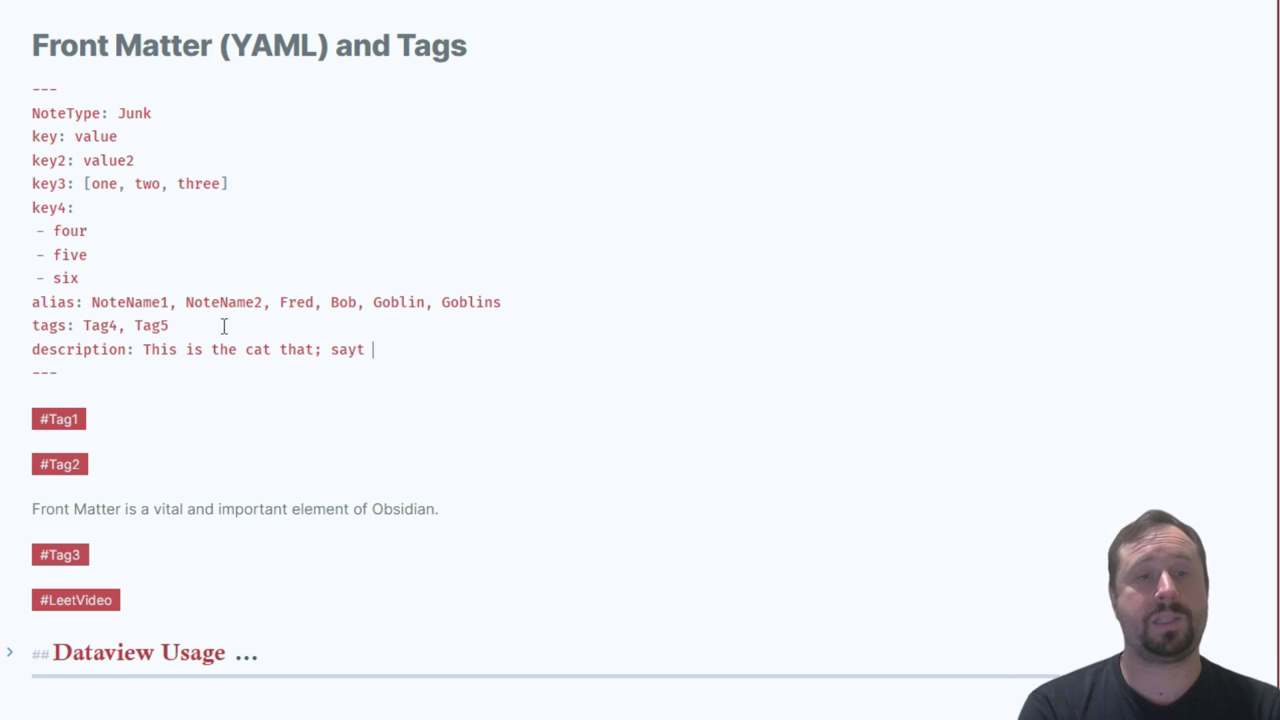
key(BackSpace)
key(BackSpace)
key(BackSpace)
key(BackSpace)
key(BackSpace)
text(t on t)
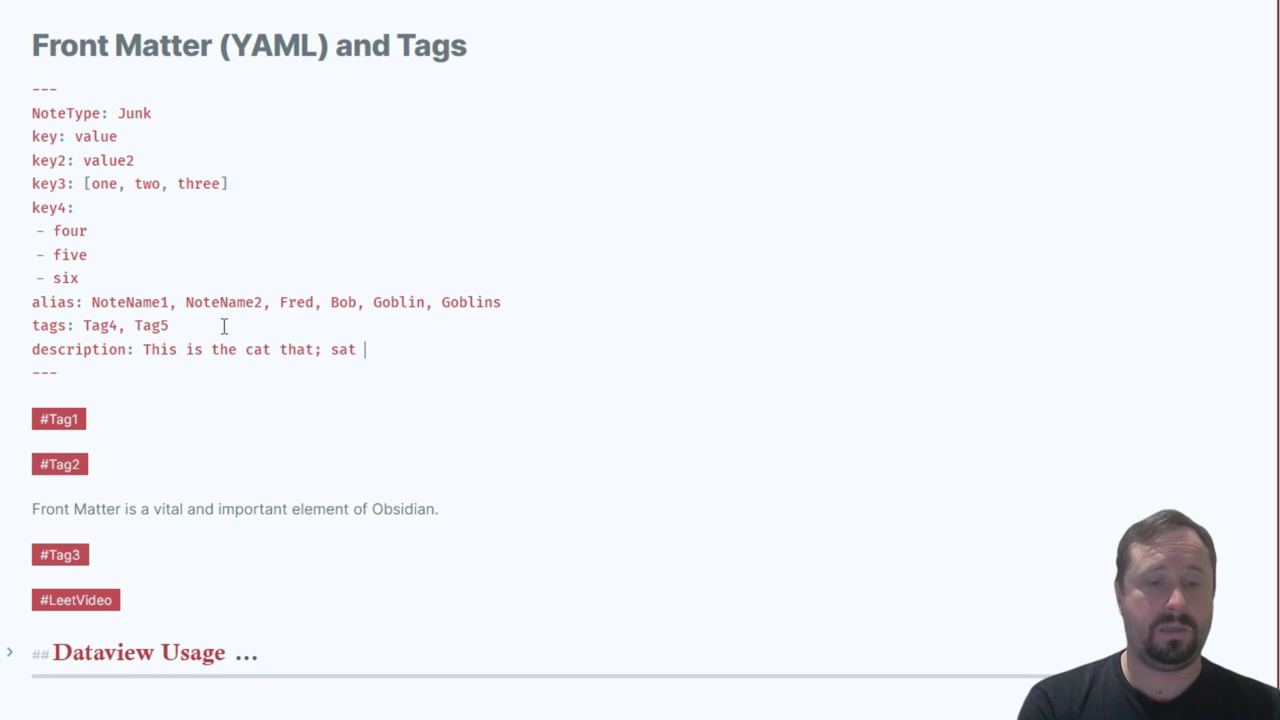
text(he mat)
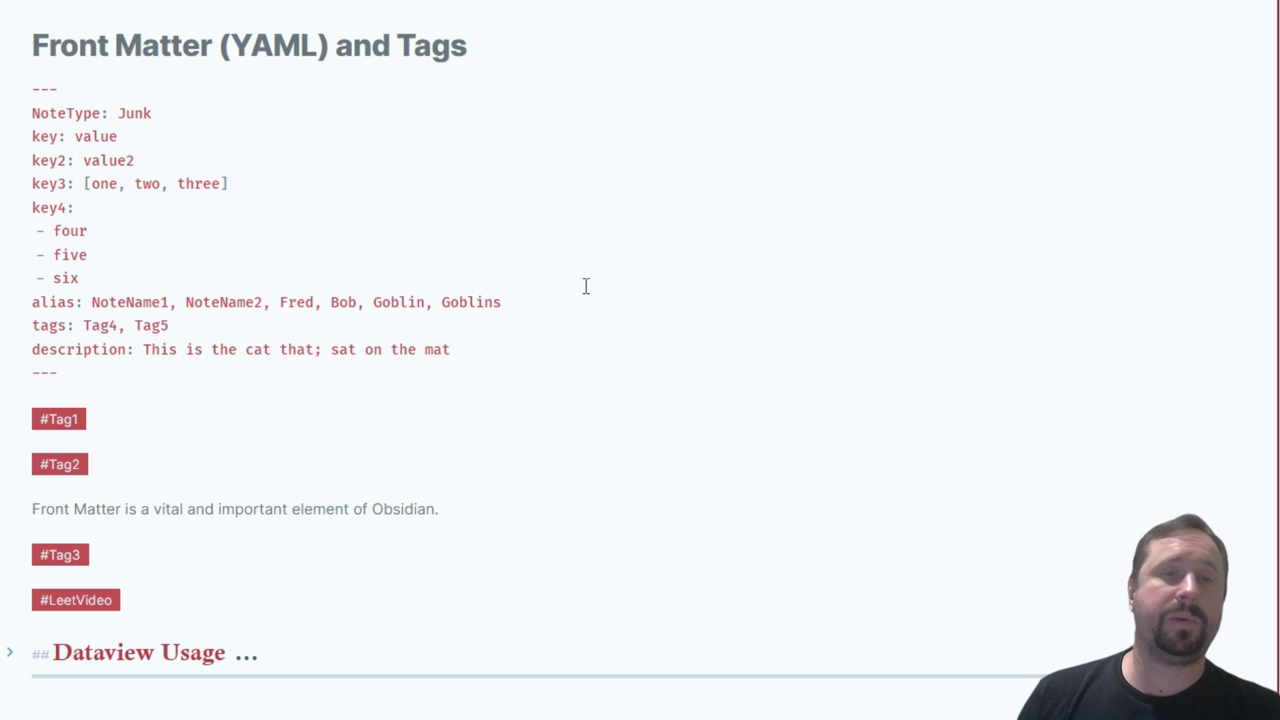
click(1233, 5)
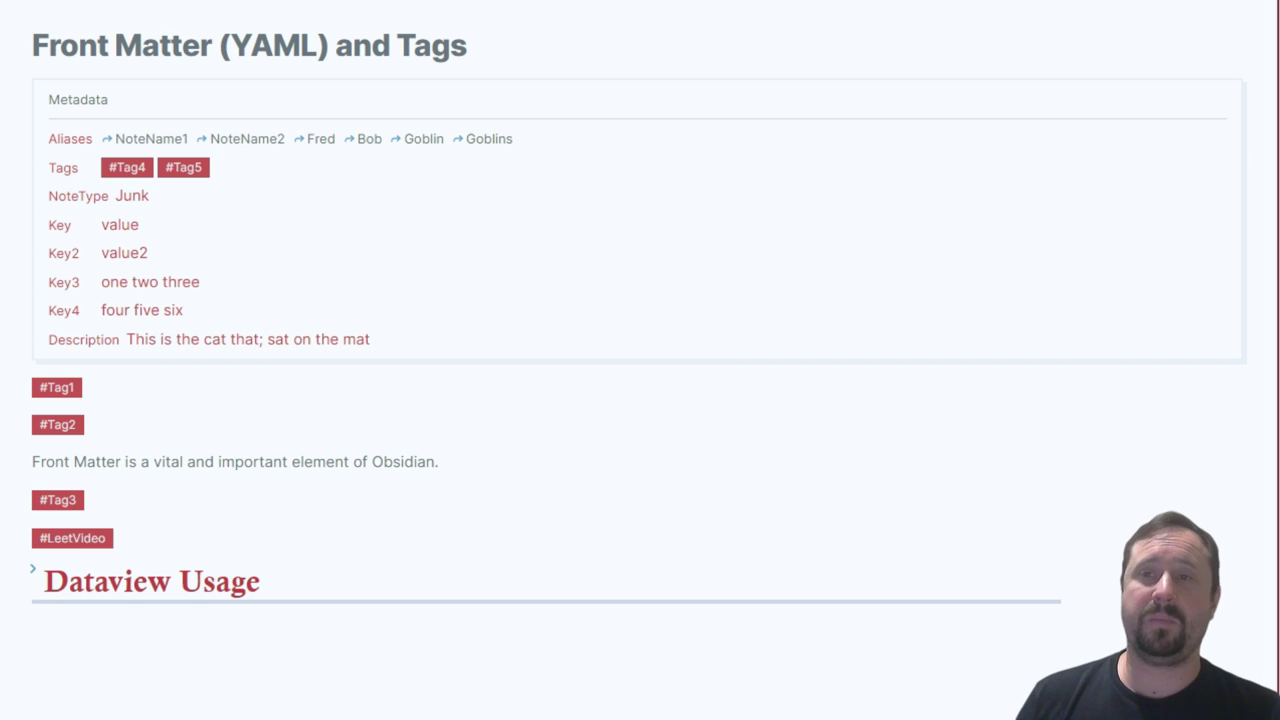
click(1233, 5)
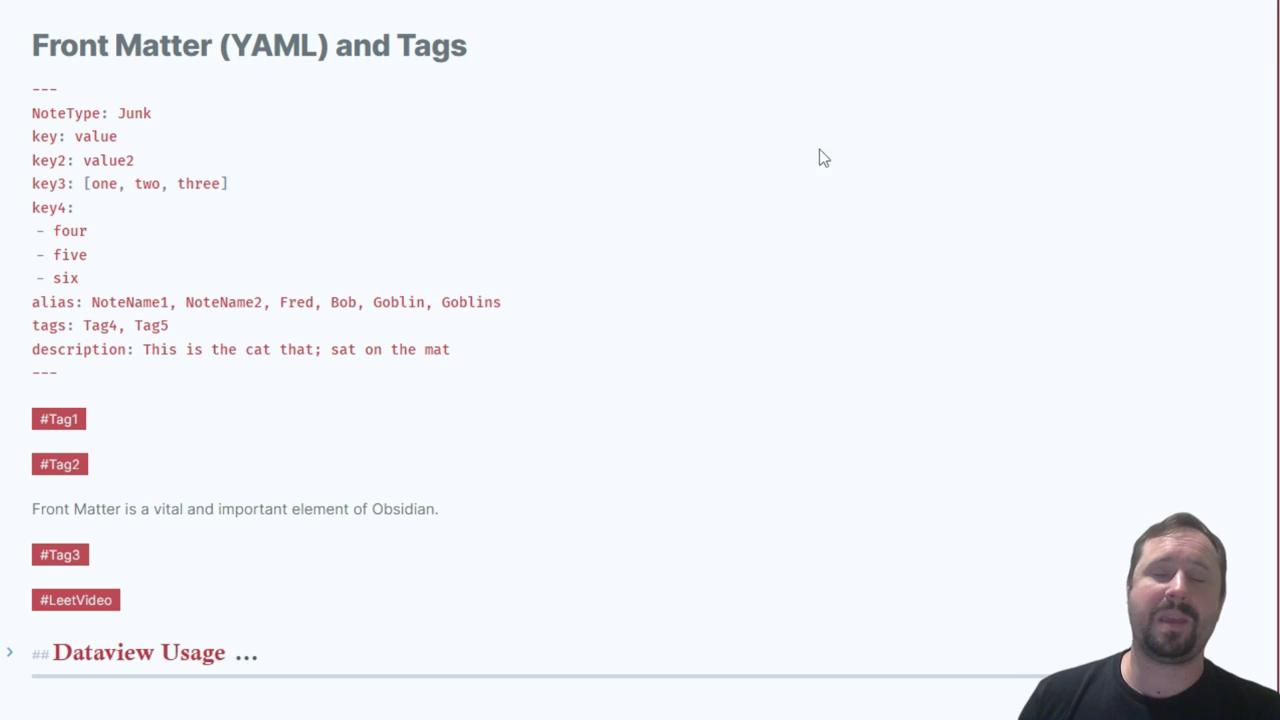
Step: Enclose the description value in double quotes and check the metadata in reading view before returning to editing
click(146, 349)
text(")
click(485, 352)
text(")
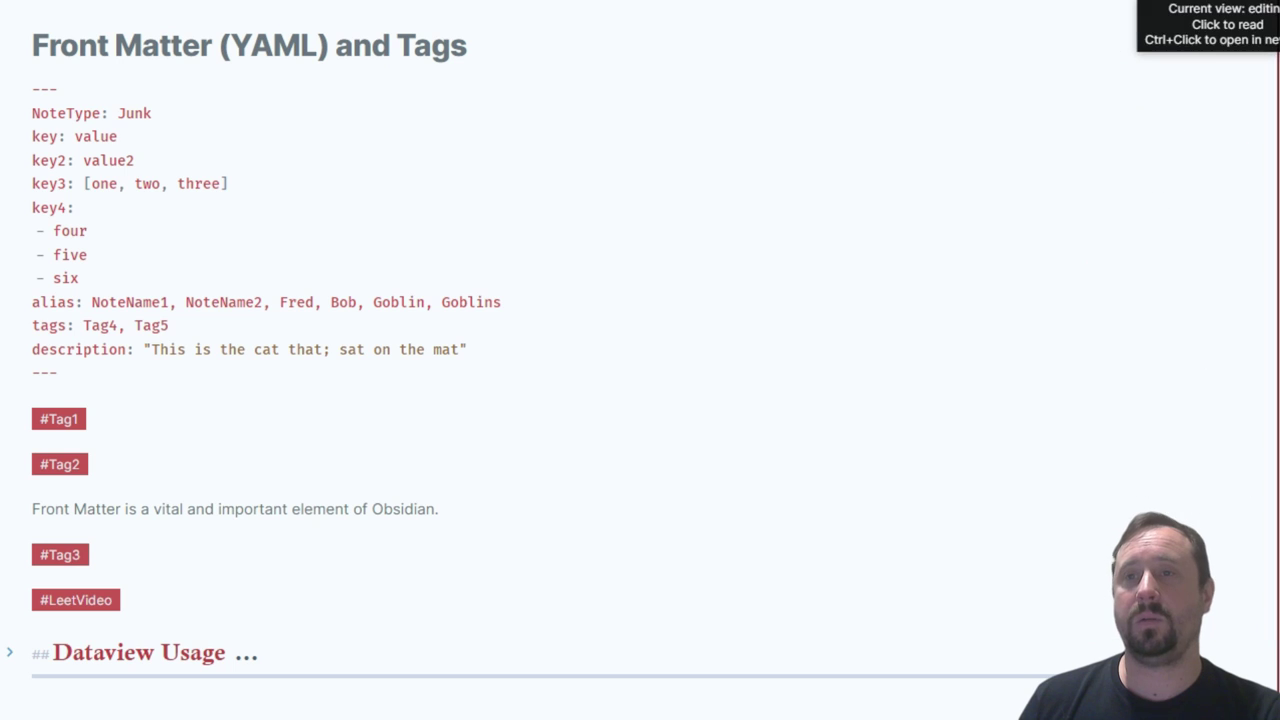
click(1233, 5)
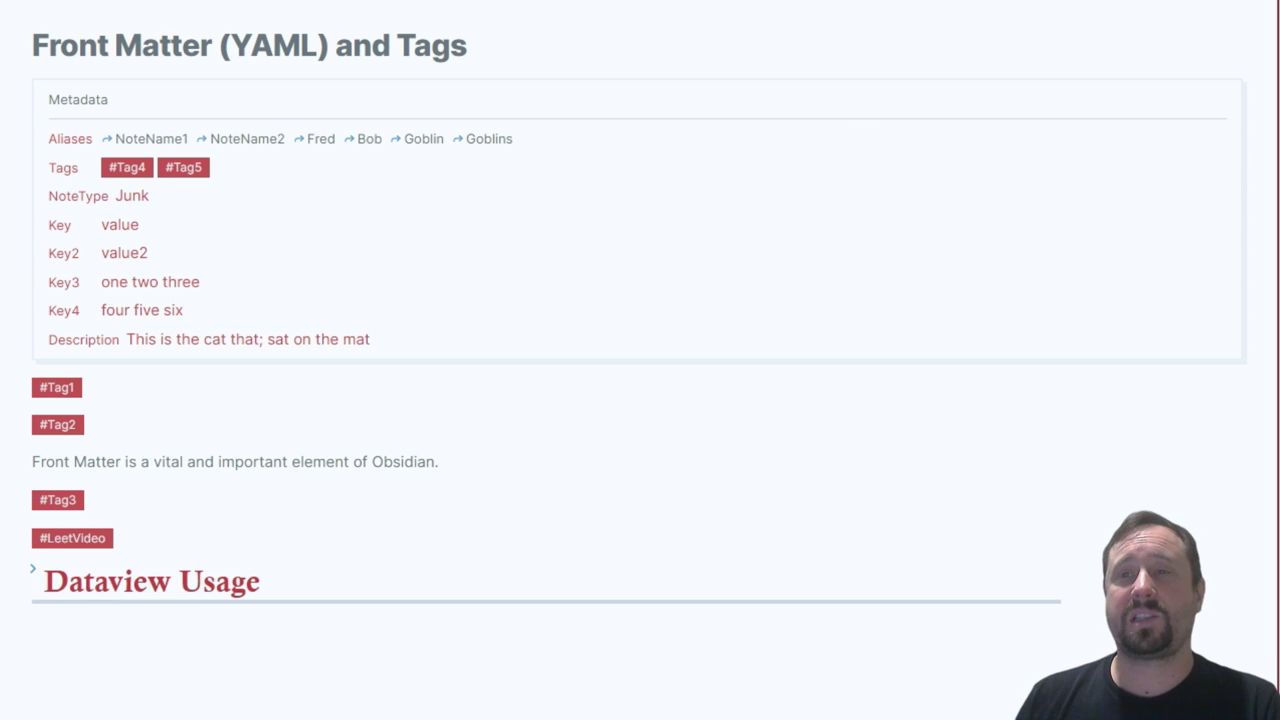
click(1233, 5)
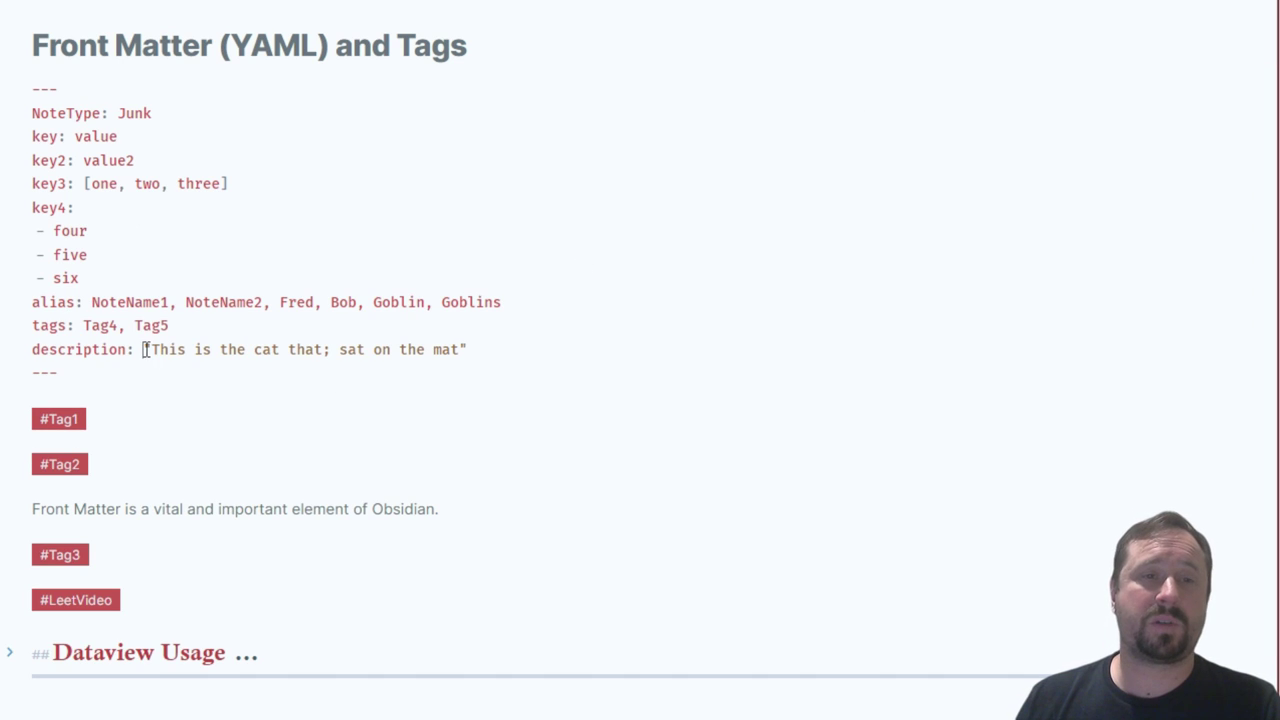
Step: Insert an extra double quote before the semicolon in the description value, check the metadata in reading view and return to editing
click(487, 352)
key(Left)
click(573, 307)
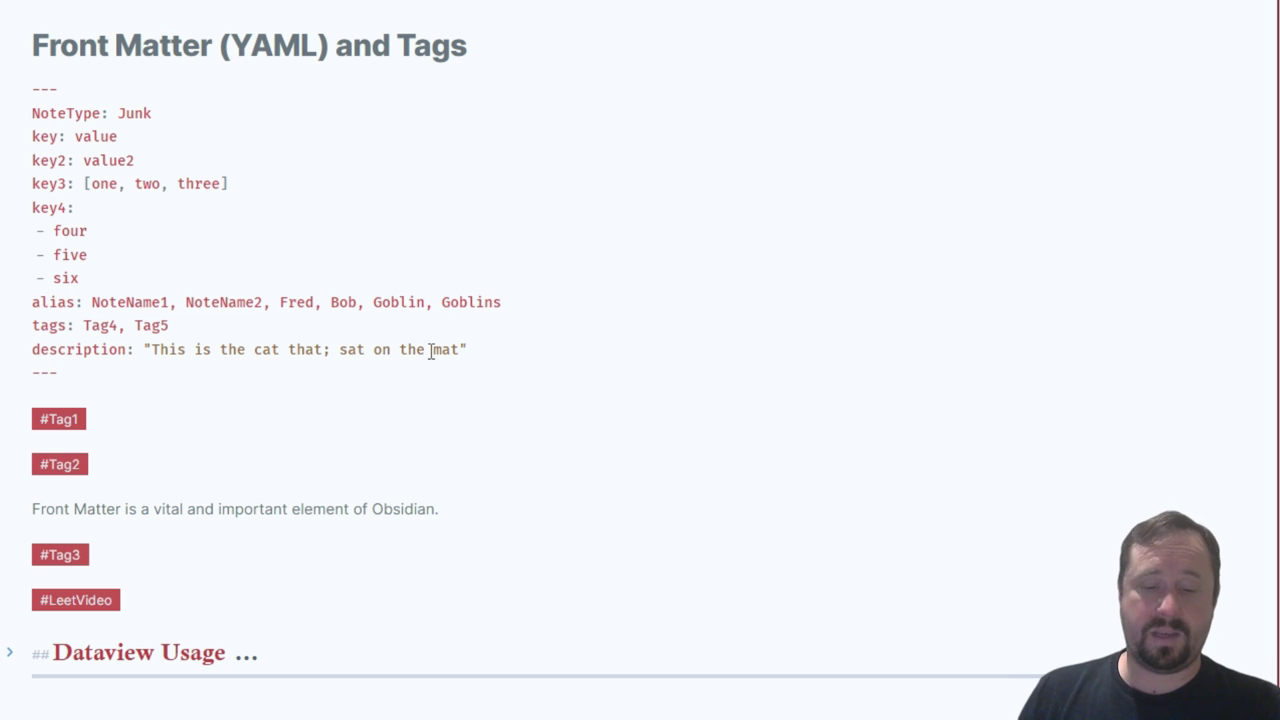
click(321, 349)
text(")
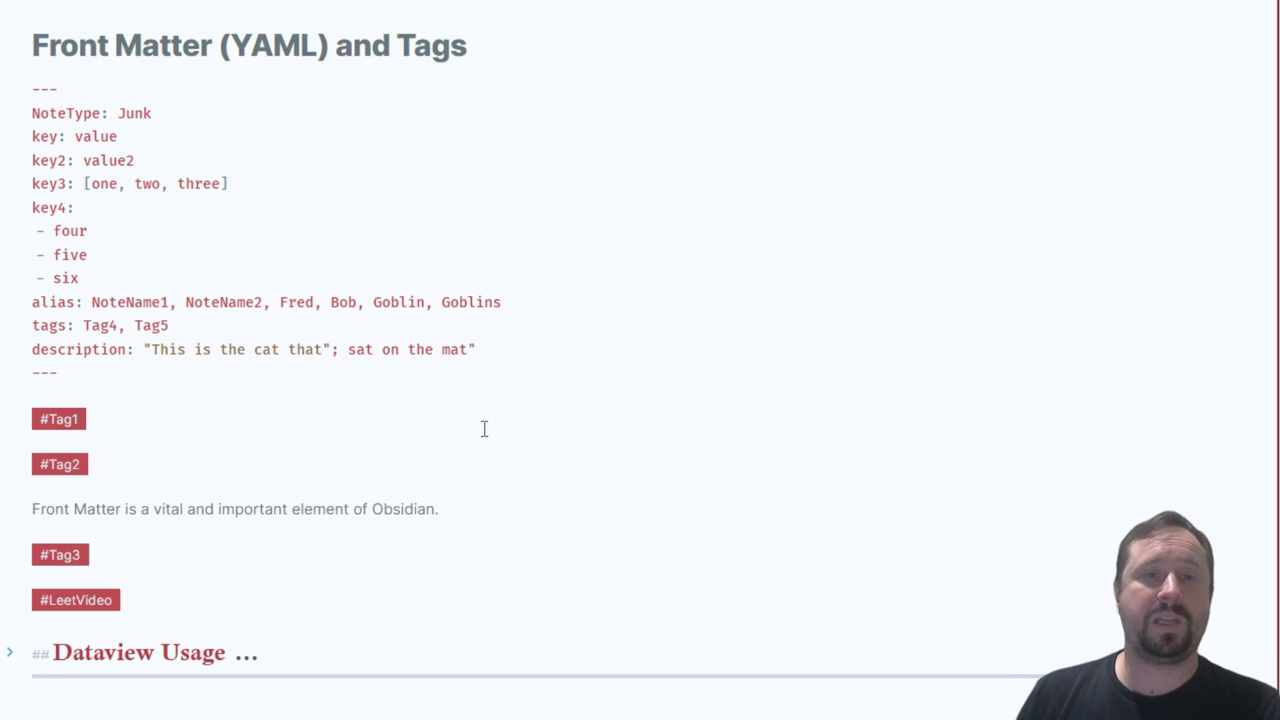
click(1275, 18)
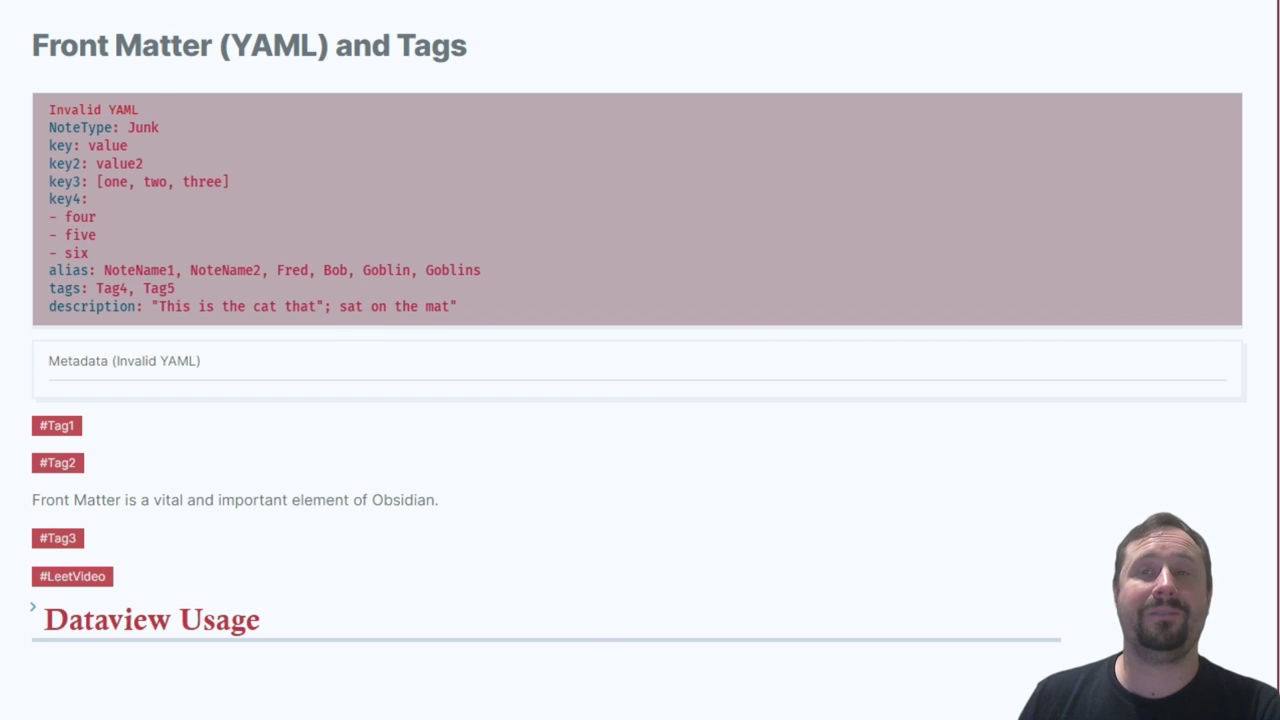
key(ctrl+e)
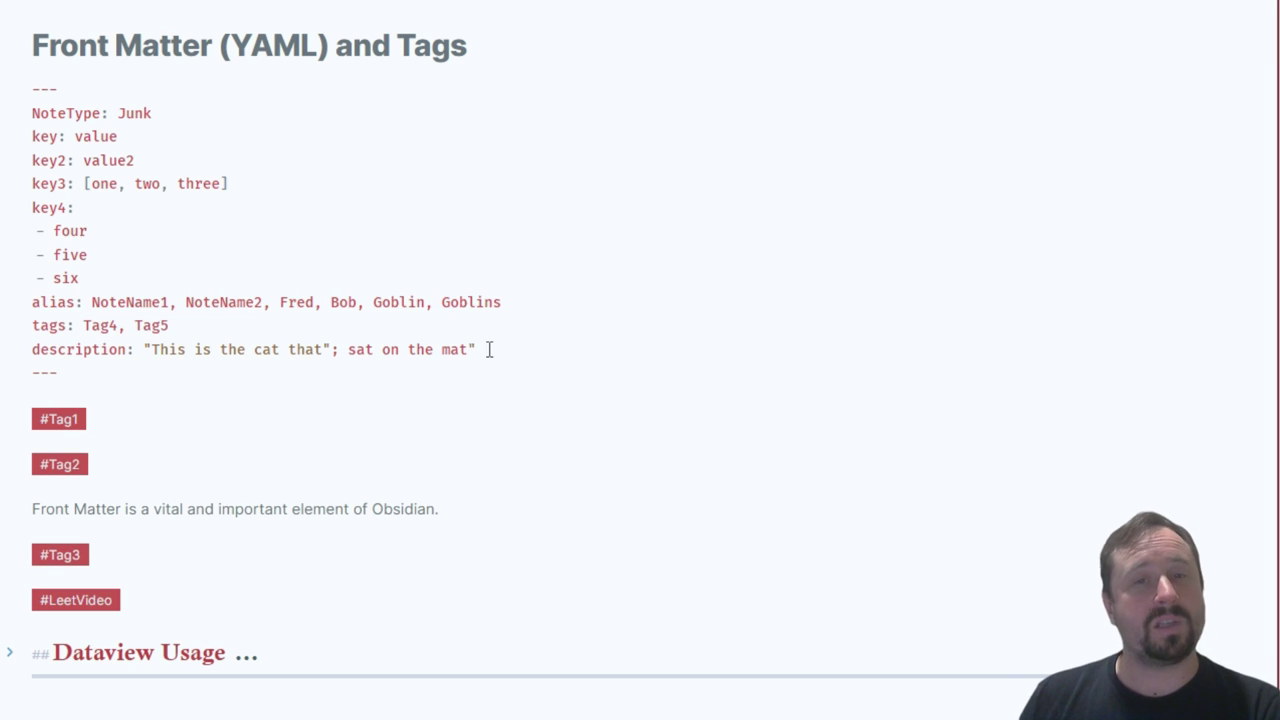
Step: Clear the whole quoted value of the description property, keeping its key
drag(488, 349, 146, 349)
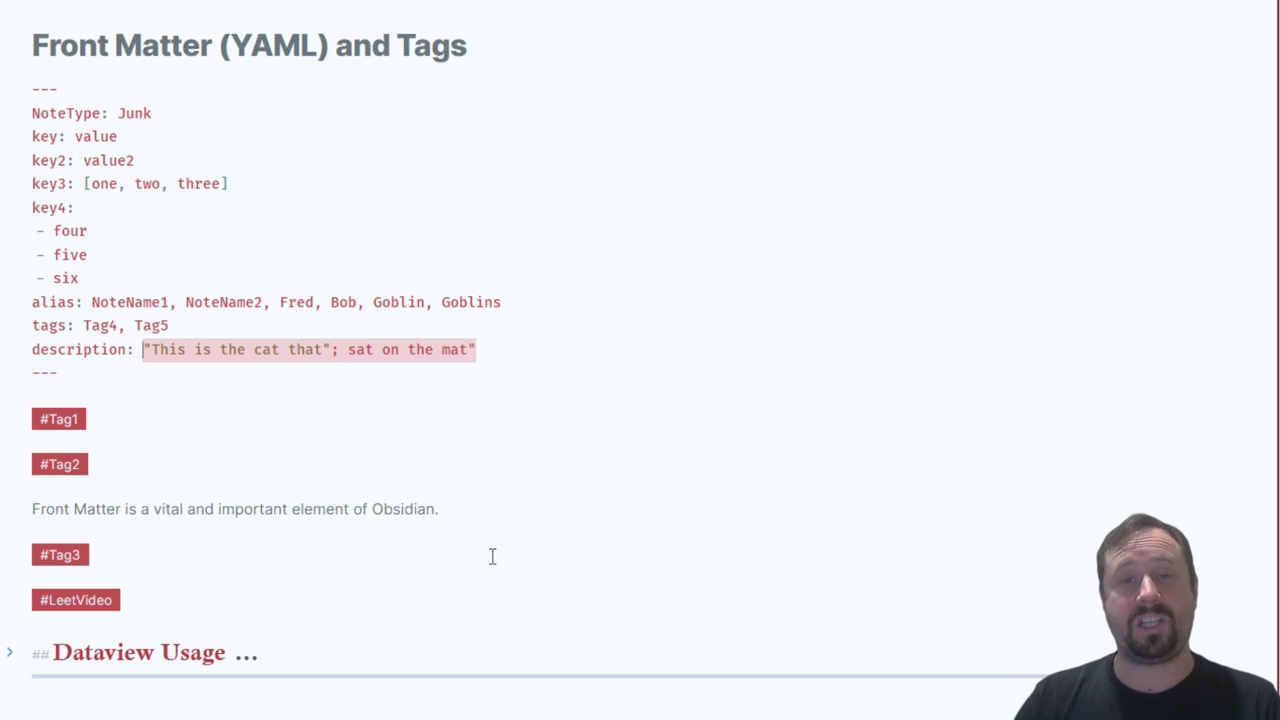
key(BackSpace)
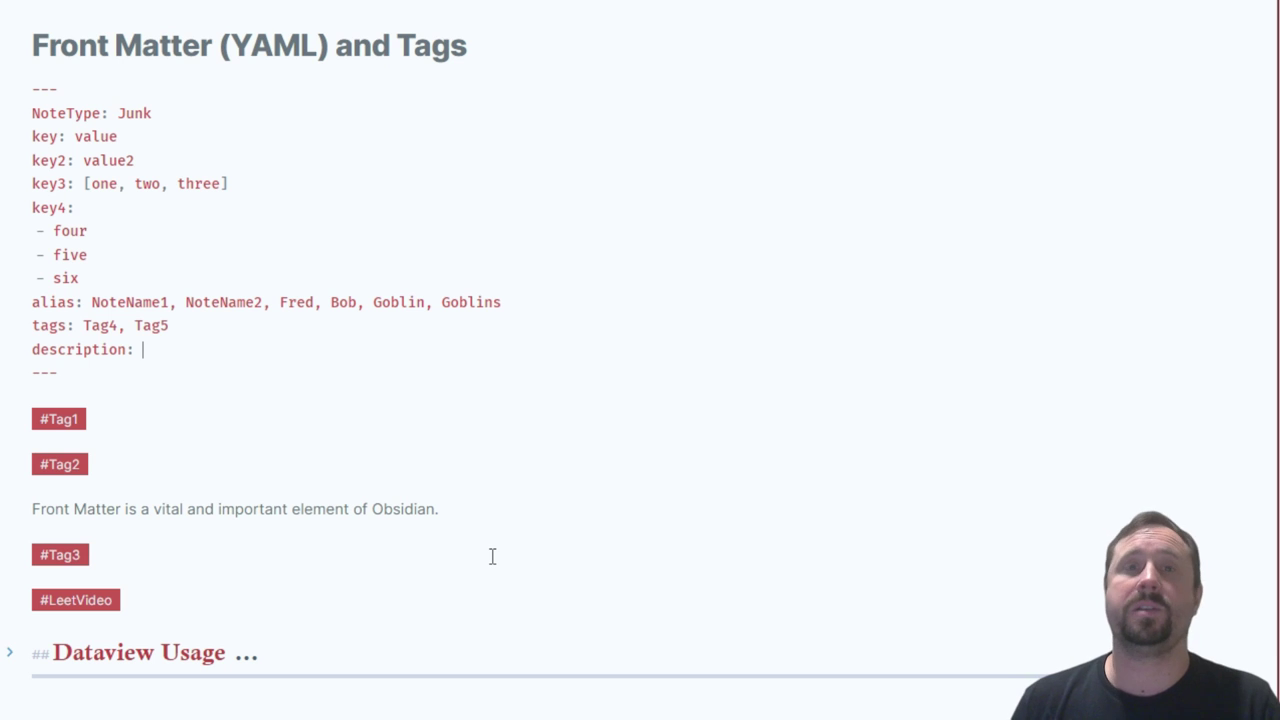
Step: Extend the NoteType value to Junk_Note and replace its underscore with a space
click(167, 108)
text(_Note)
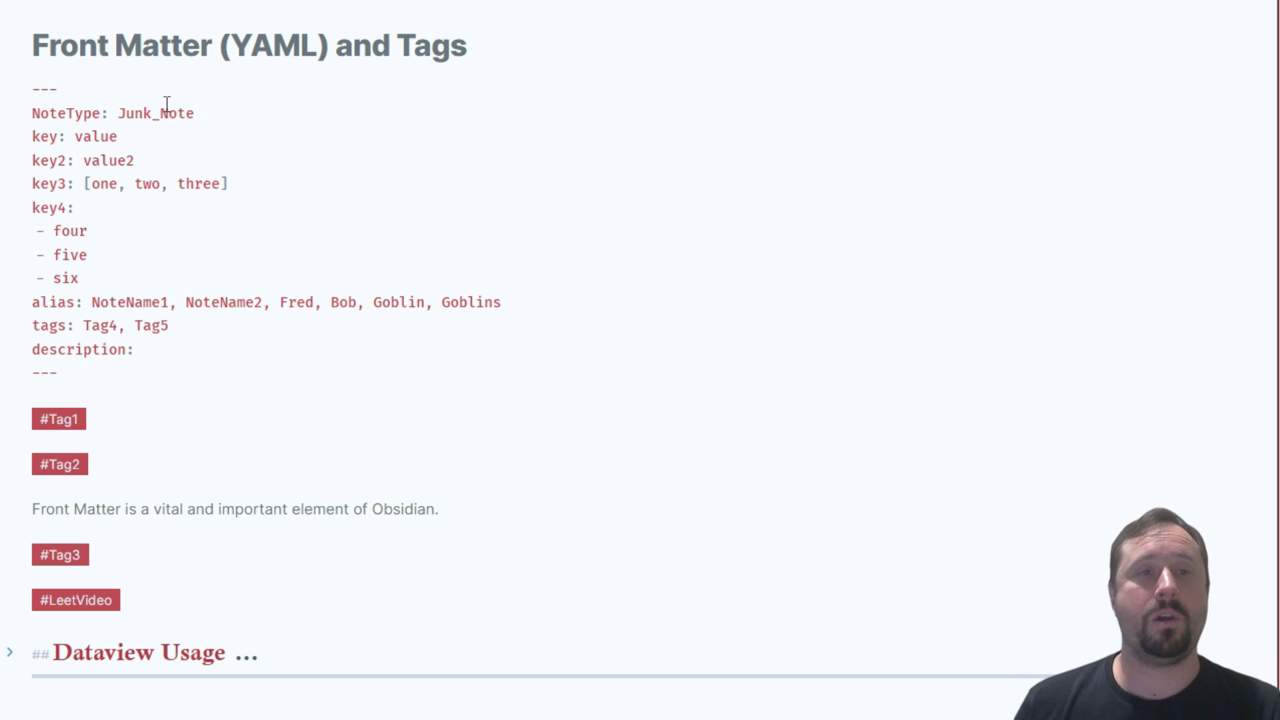
click(263, 221)
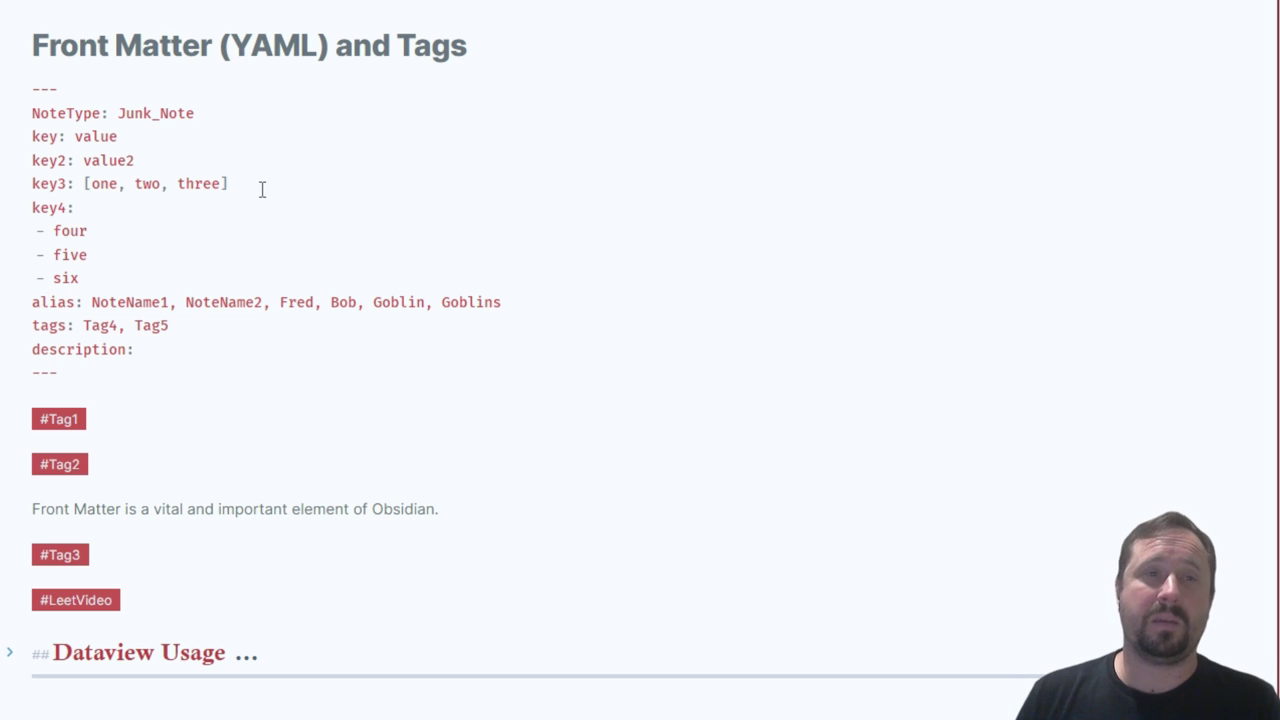
key(BackSpace)
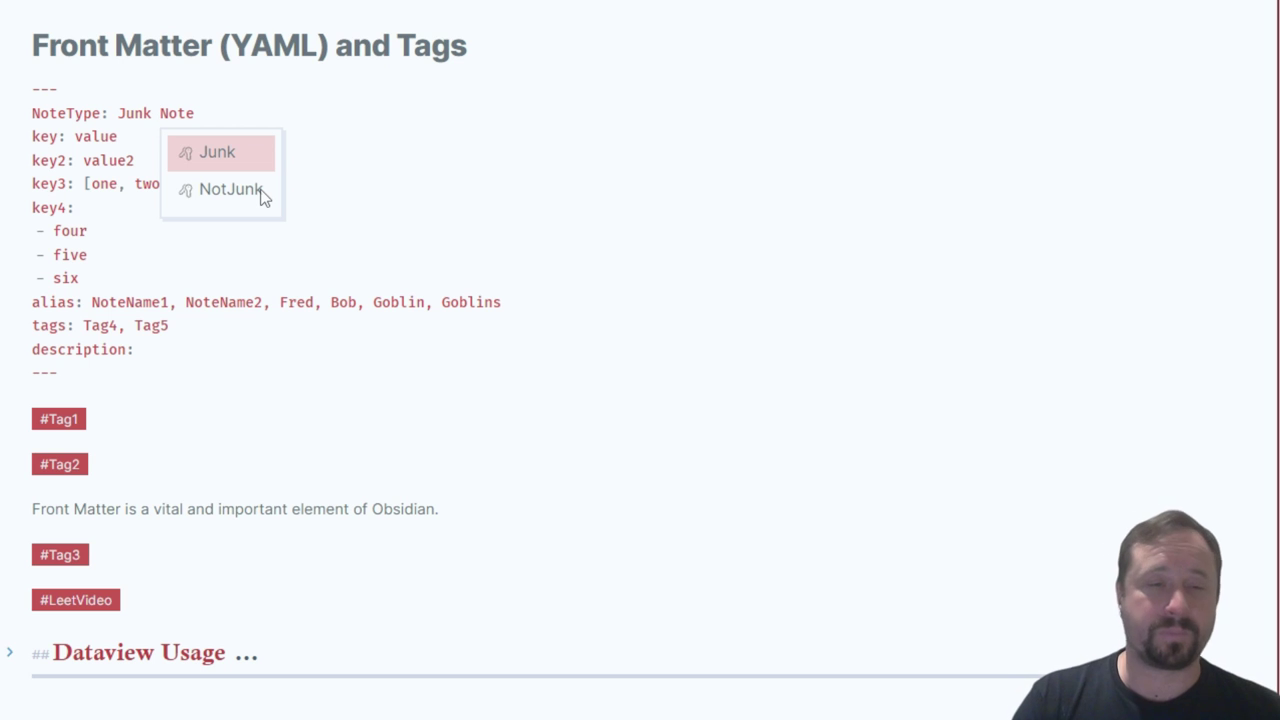
click(589, 189)
Step: Remove the word Note from the NoteType value and put the cursor after the empty description key
click(208, 114)
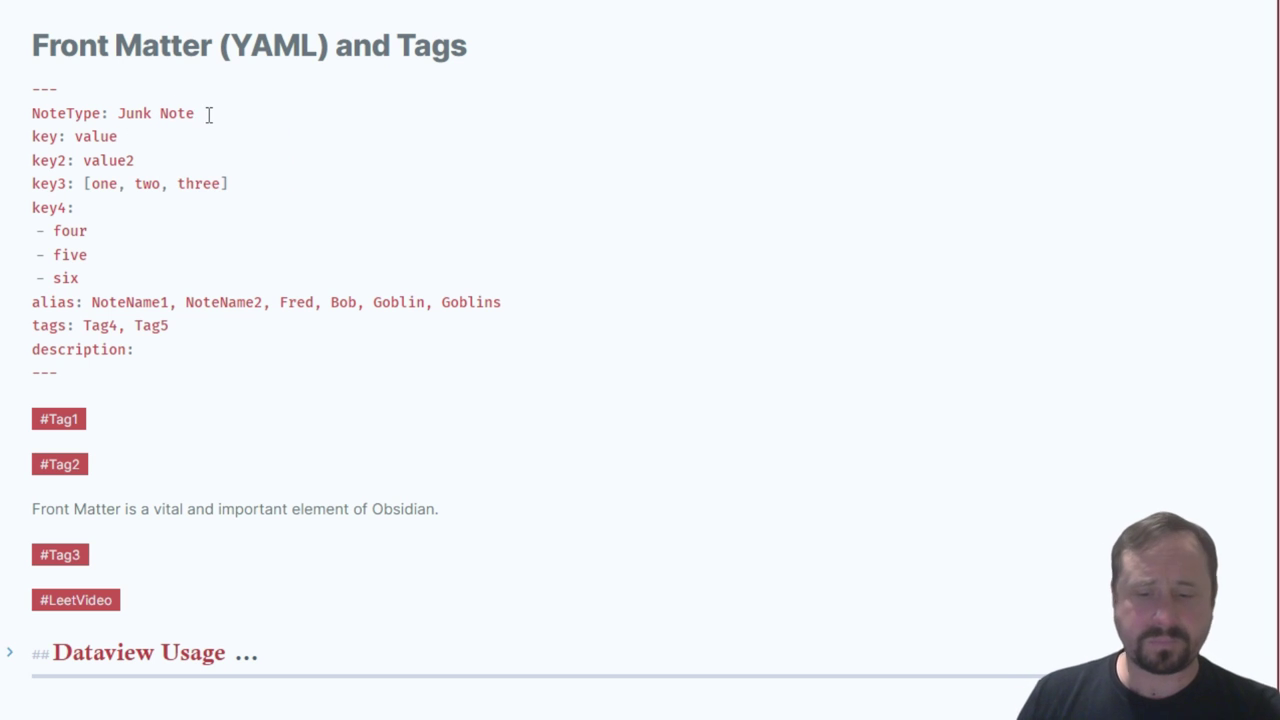
key(BackSpace)
key(BackSpace)
key(BackSpace)
key(BackSpace)
key(BackSpace)
click(457, 226)
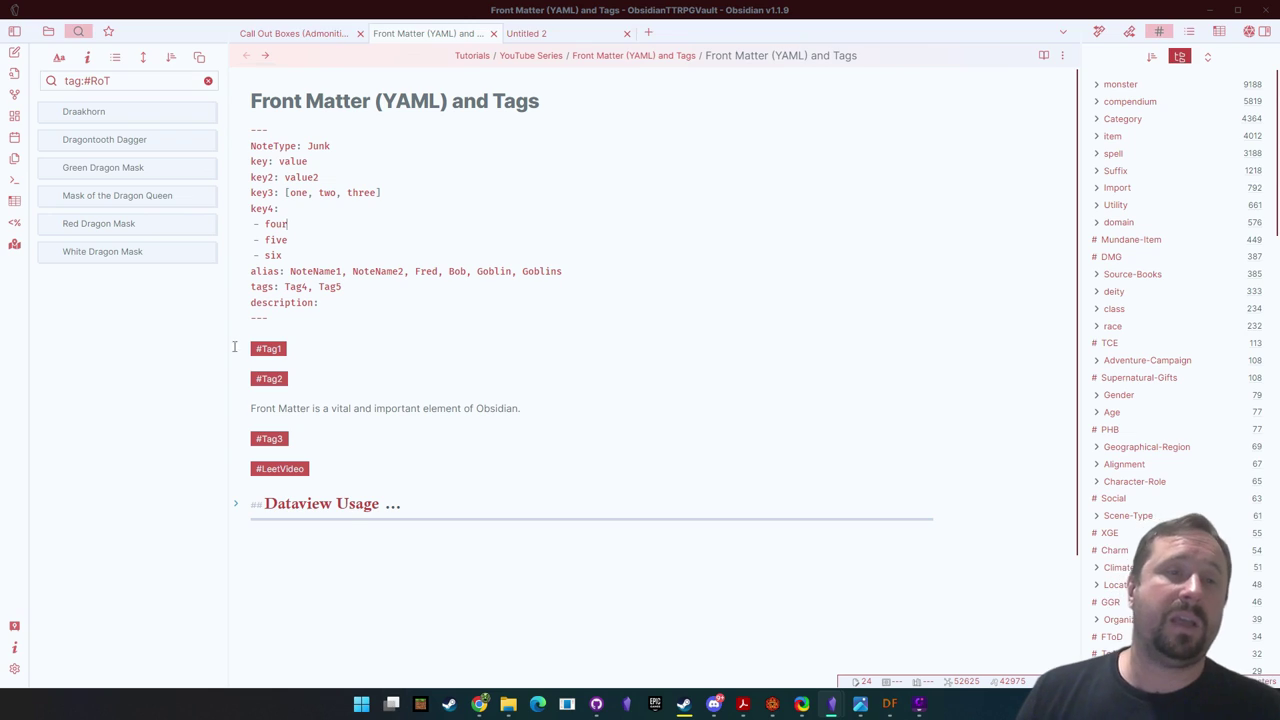
click(340, 309)
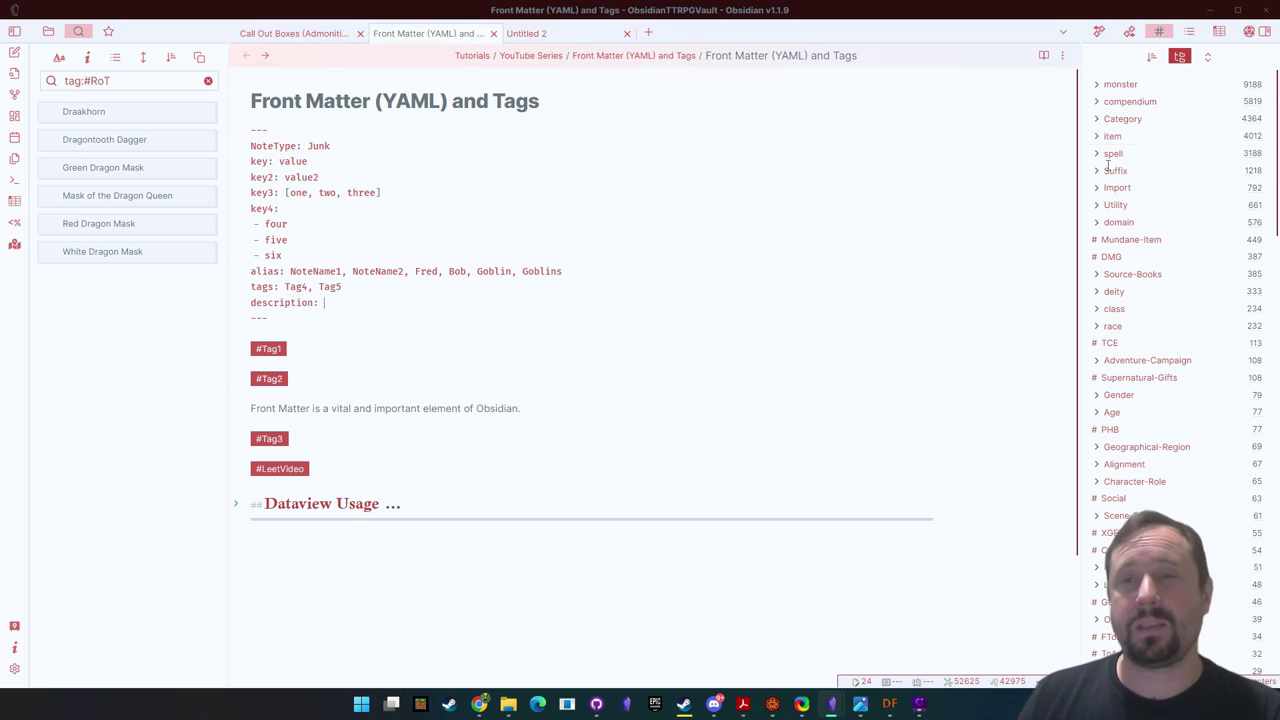